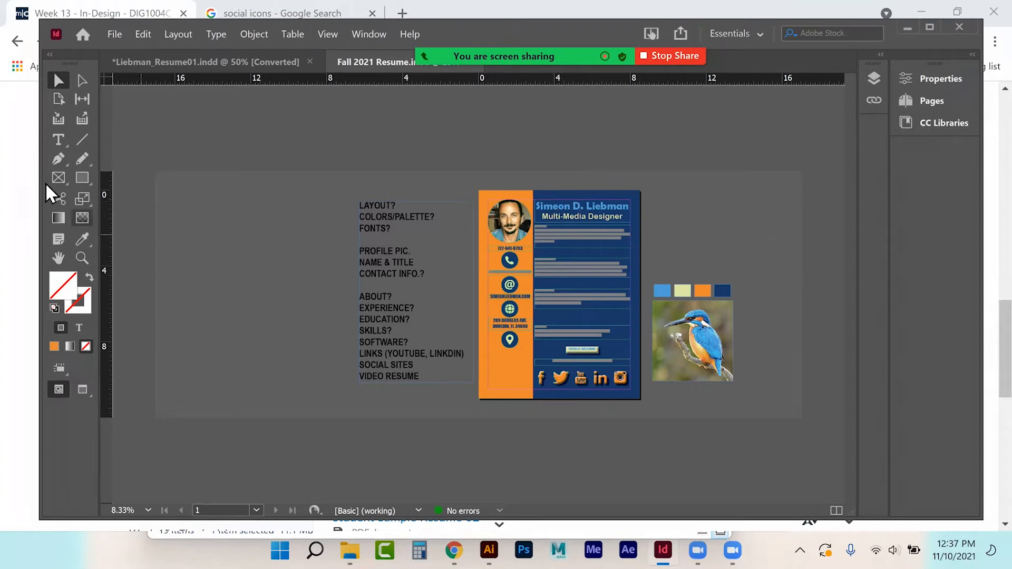
Step: Draw an empty rectangle frame beside the resume, then look through the Type, Layout and Object menus
click(82, 178)
drag(669, 182, 790, 229)
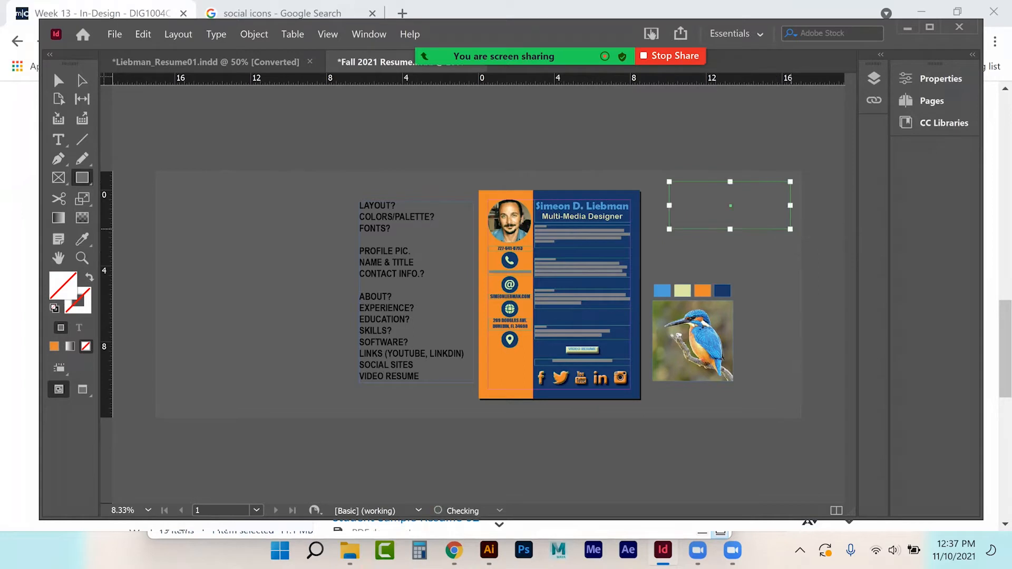
click(220, 33)
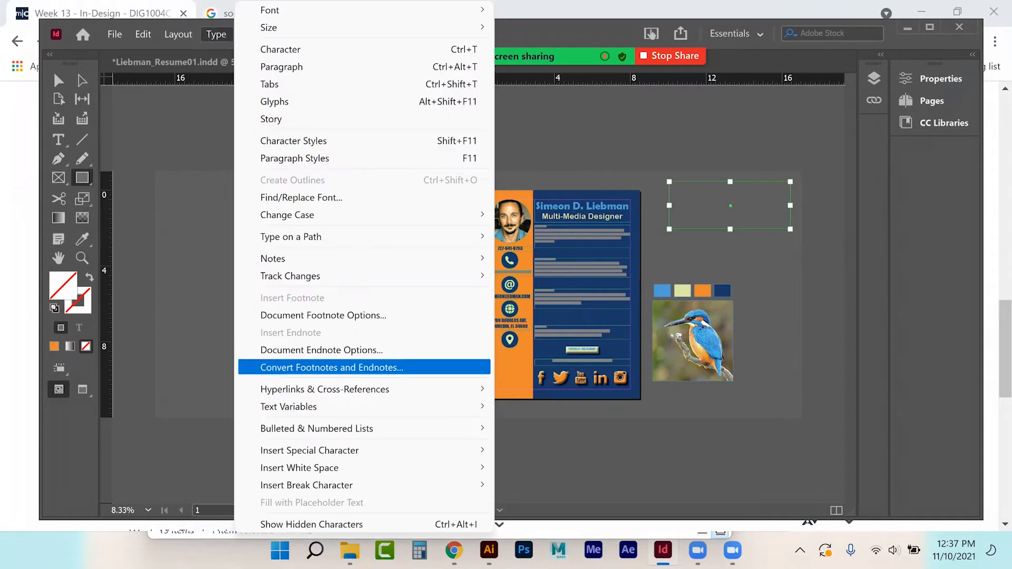
mouse_move(316, 485)
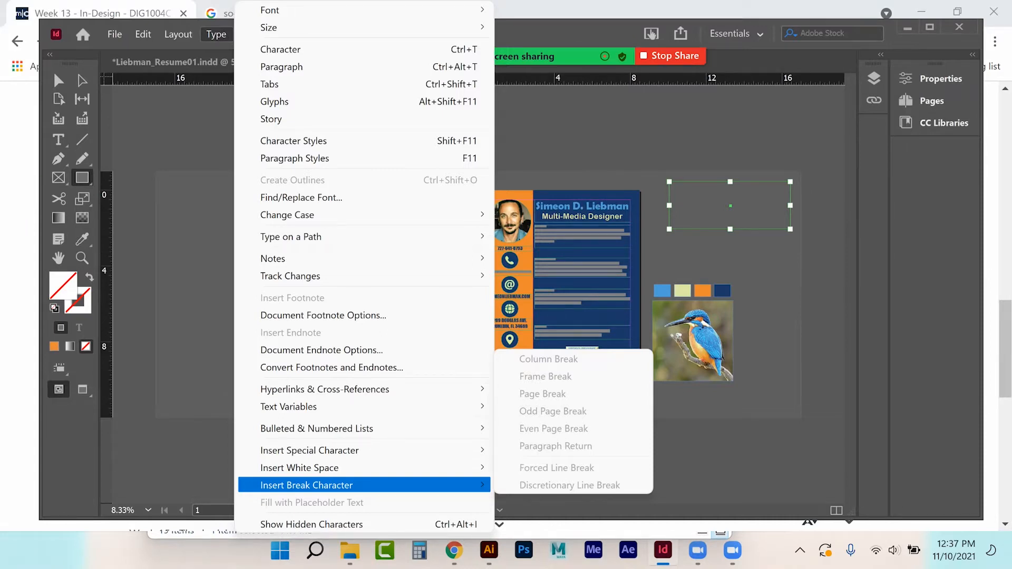
mouse_move(316, 467)
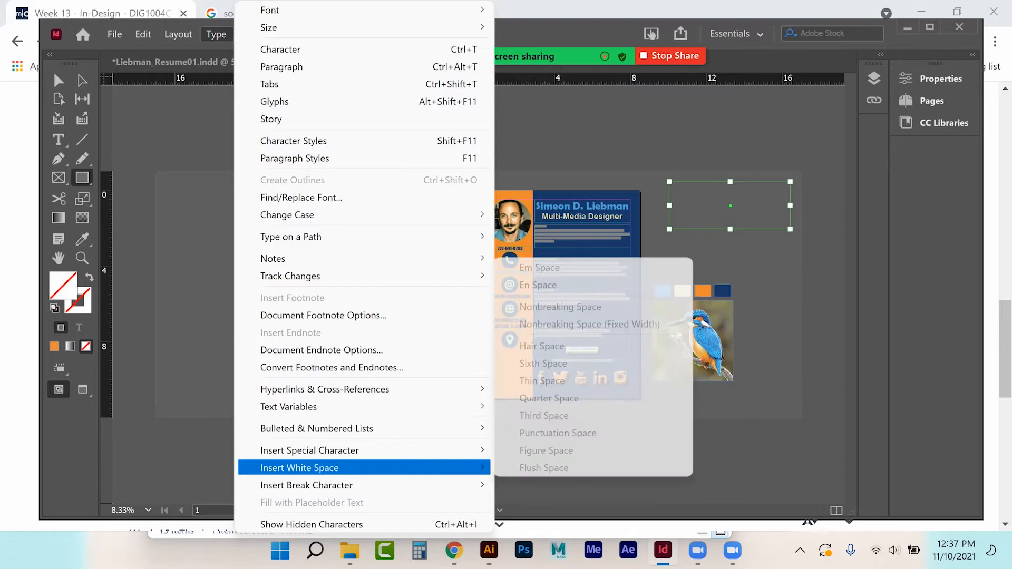
click(177, 34)
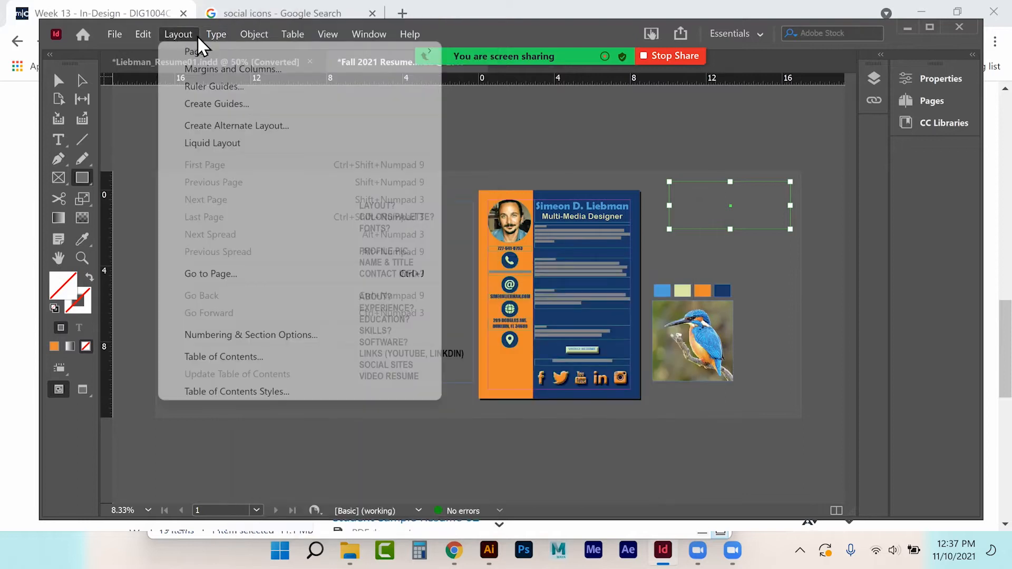
click(216, 34)
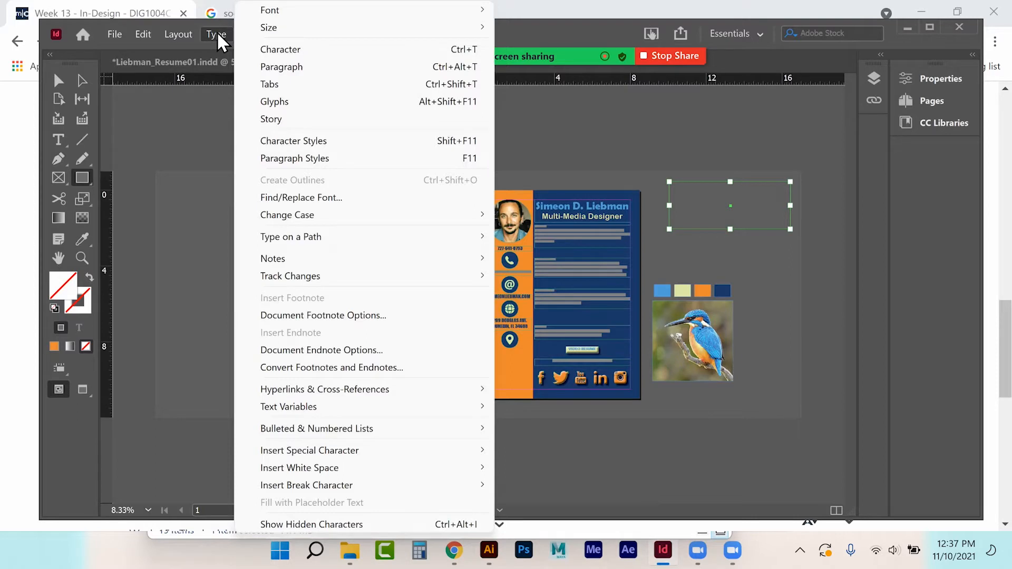
click(257, 35)
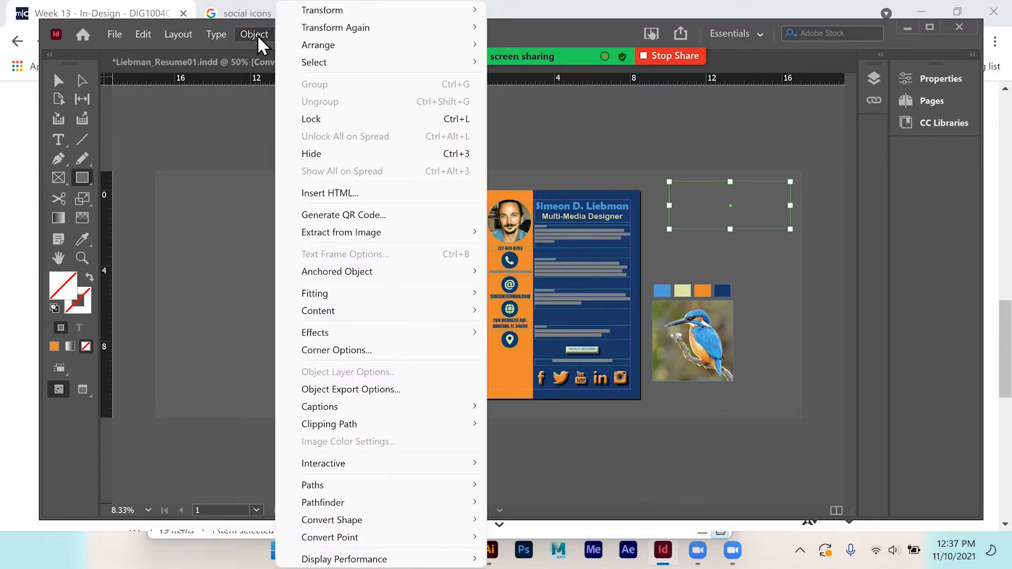
Step: Turn the empty frame into a text frame and fill it with placeholder text
key(Escape)
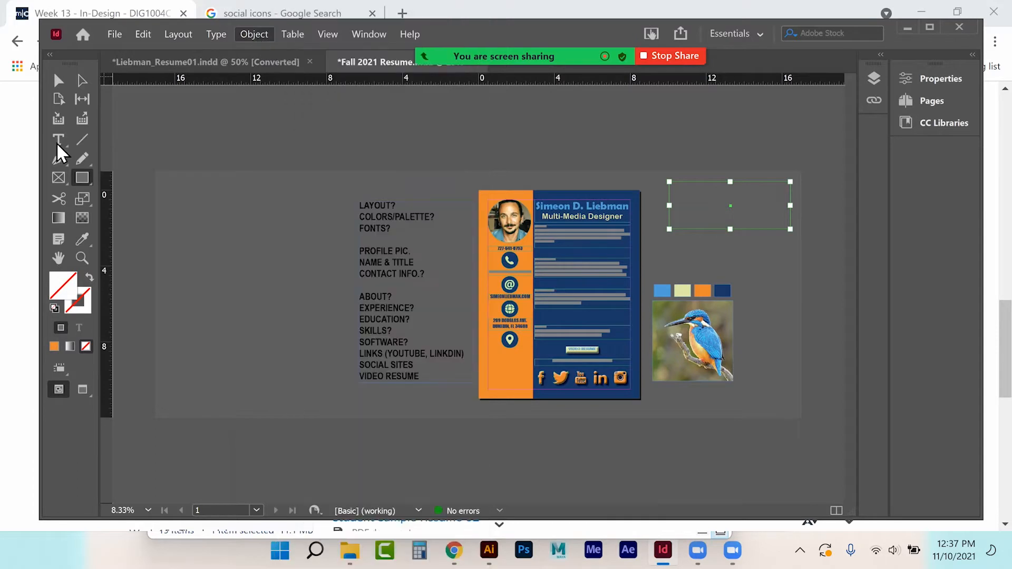
click(57, 140)
click(213, 32)
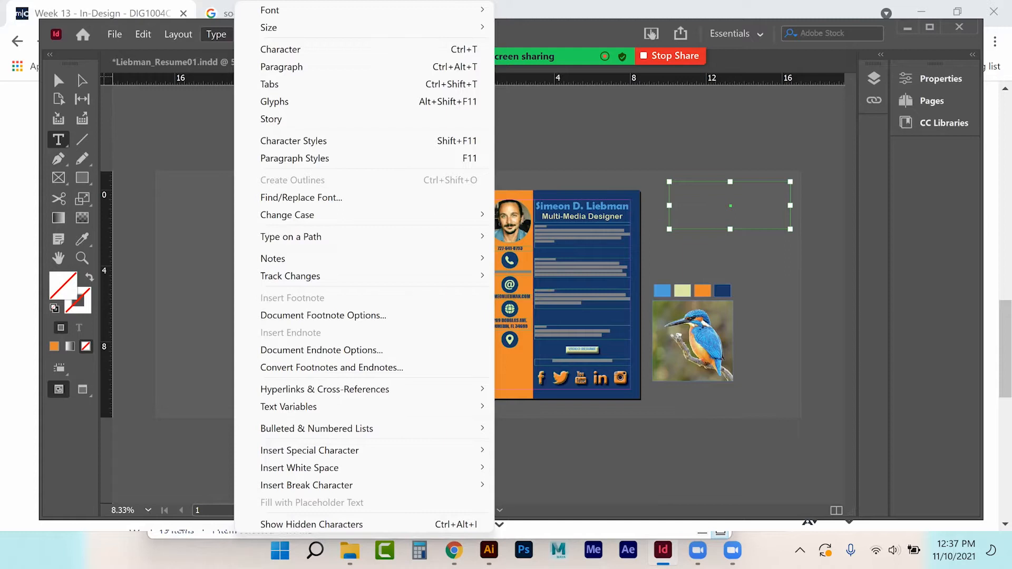
click(651, 197)
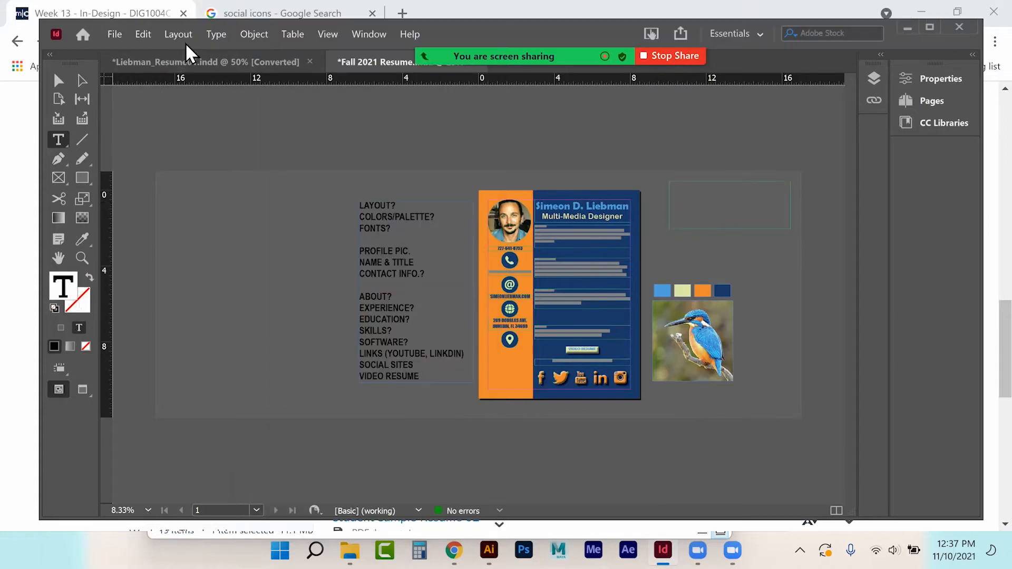
click(216, 34)
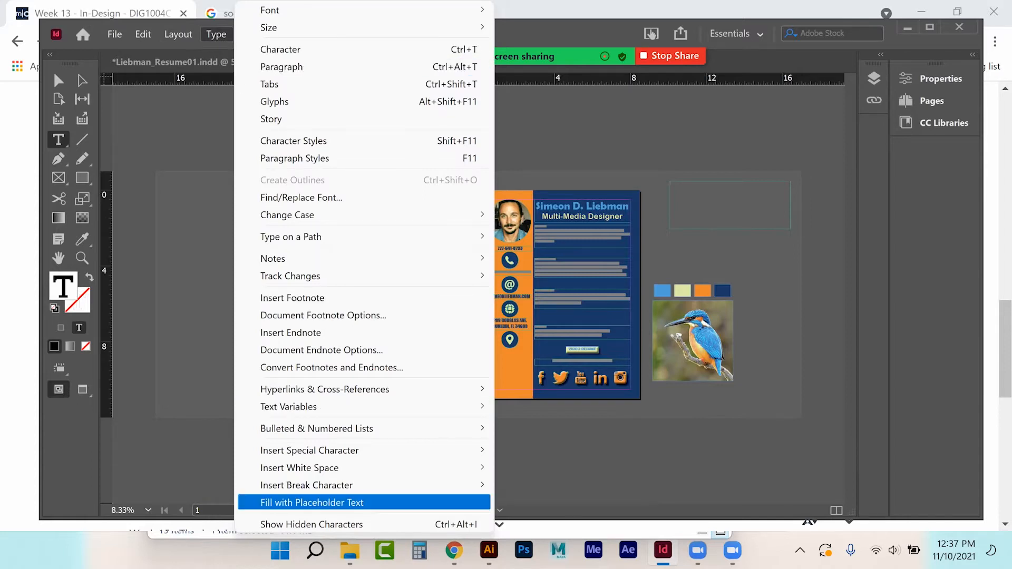
click(312, 503)
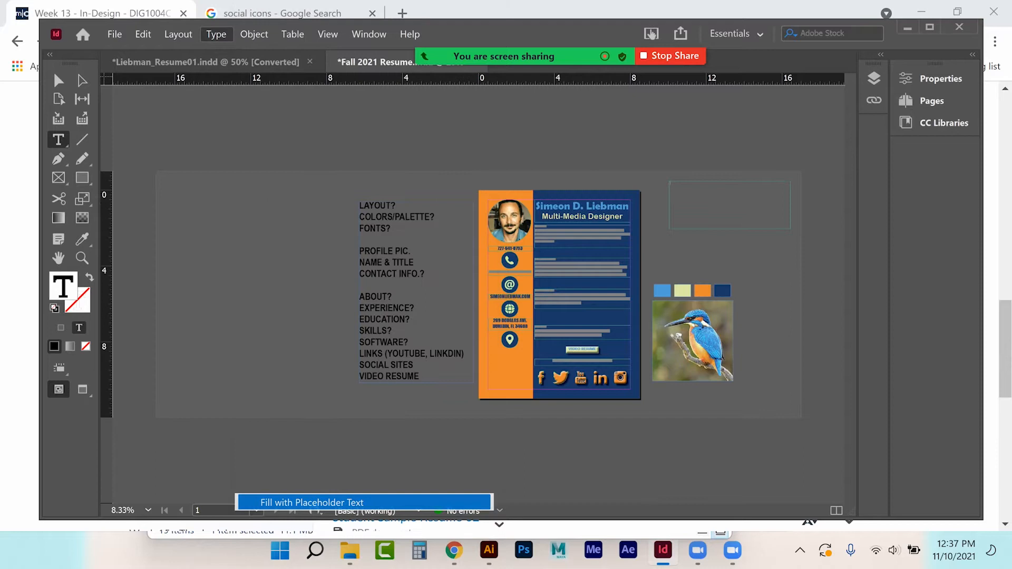
Step: Zoom in, shorten the placeholder text frame from the bottom, then delete it
key(ctrl+alt+equal)
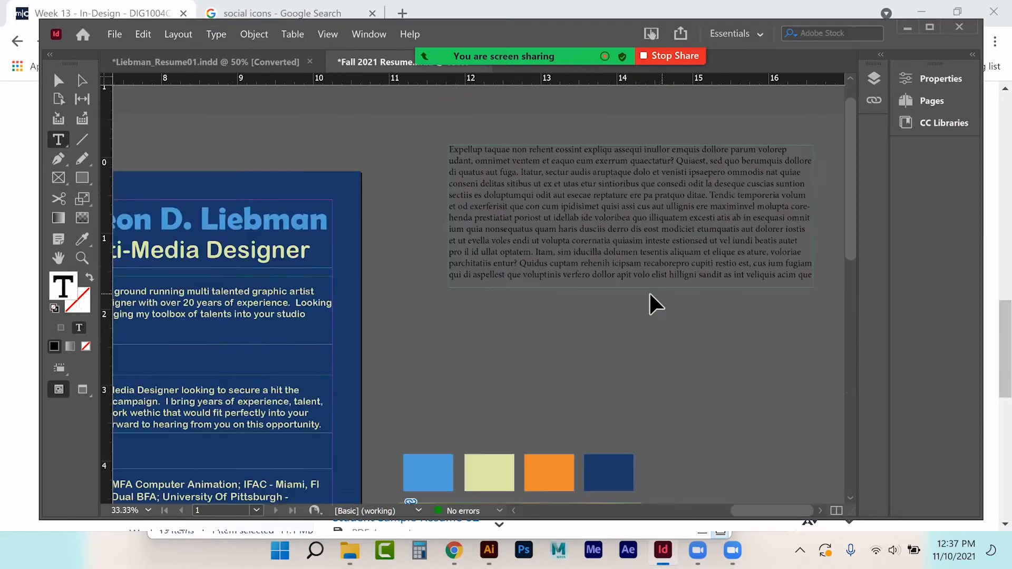
scroll(595, 303, up, 2)
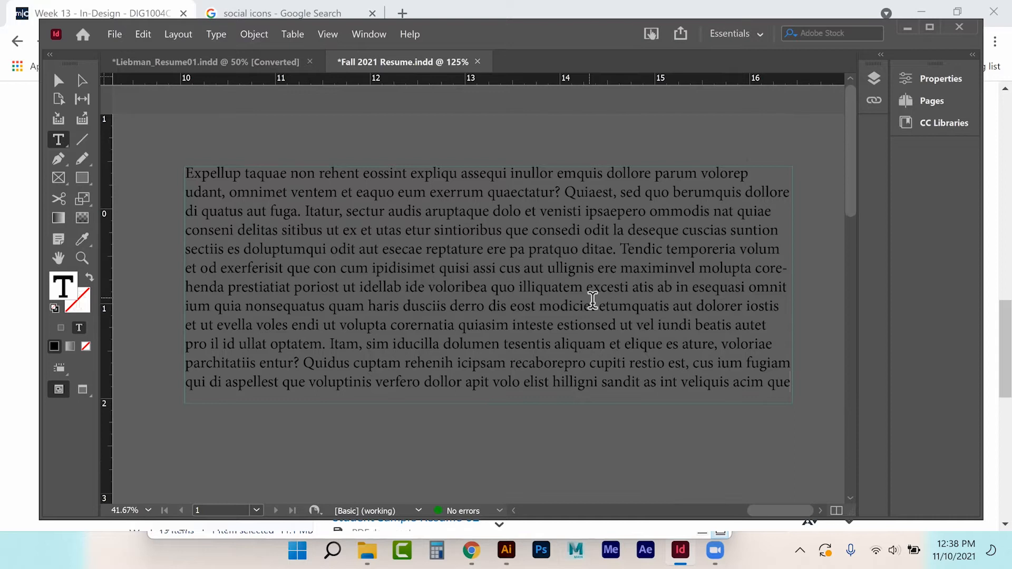
drag(186, 174, 194, 174)
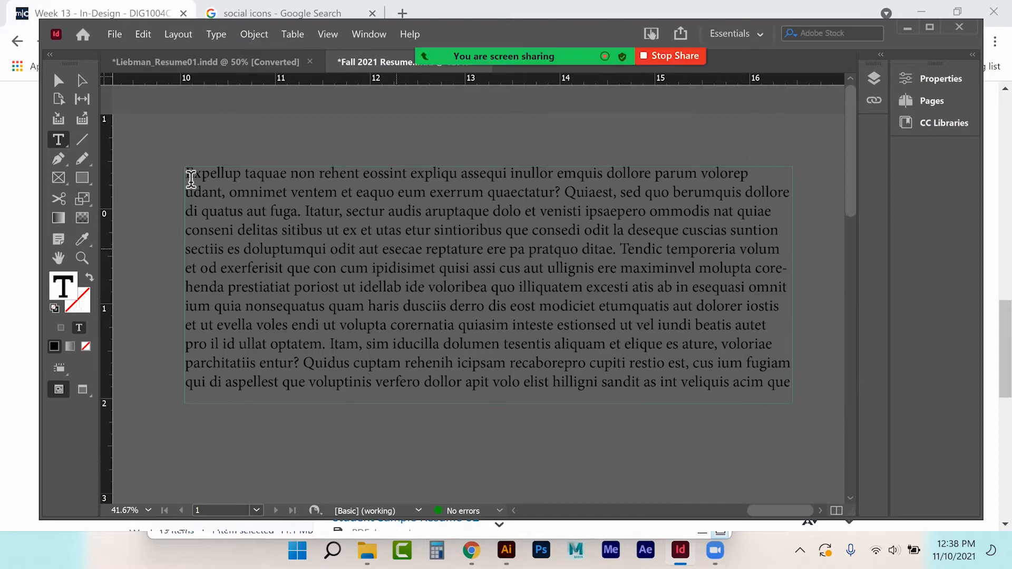
key(ctrl+a)
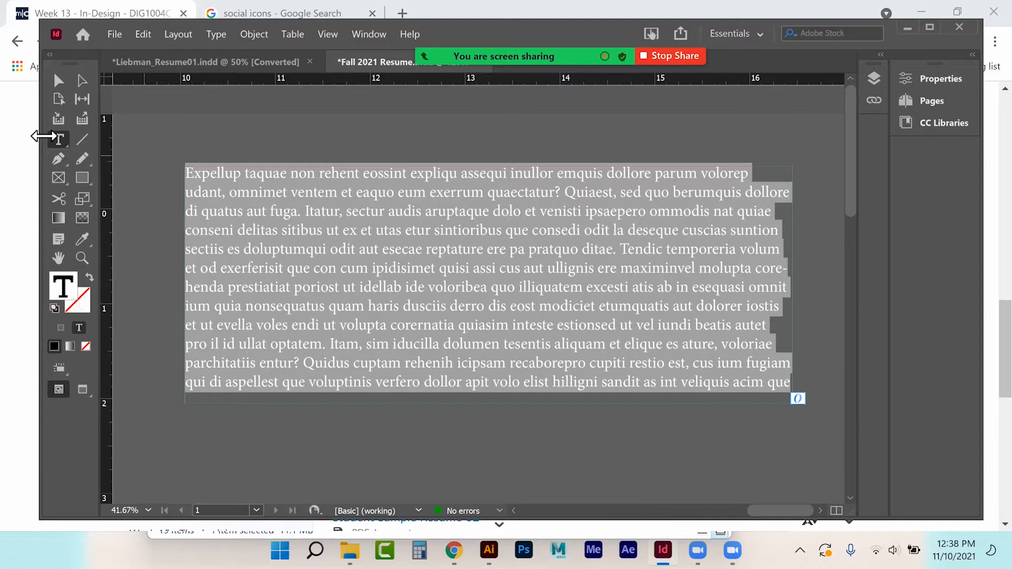
click(58, 82)
drag(488, 404, 499, 340)
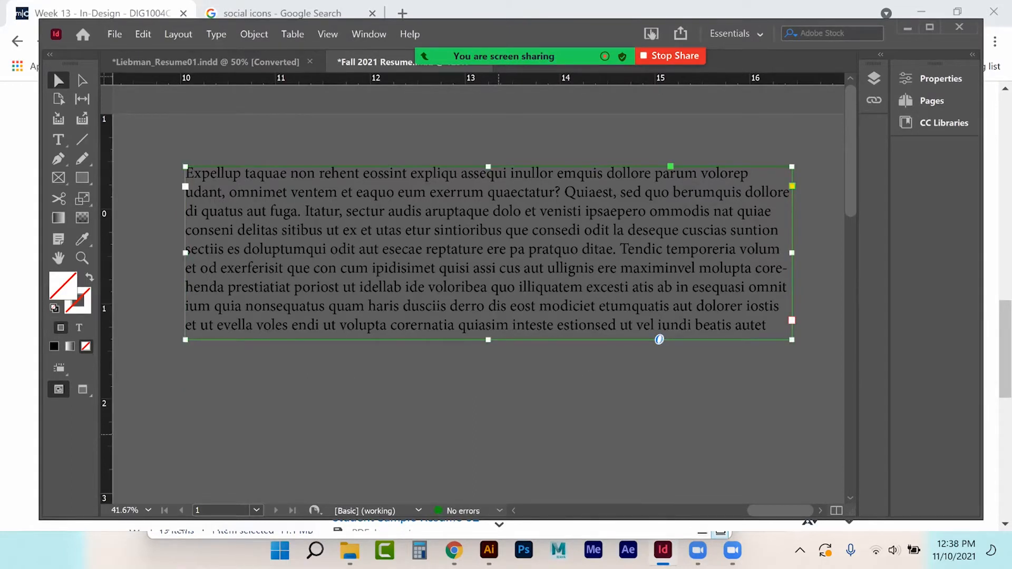
key(Delete)
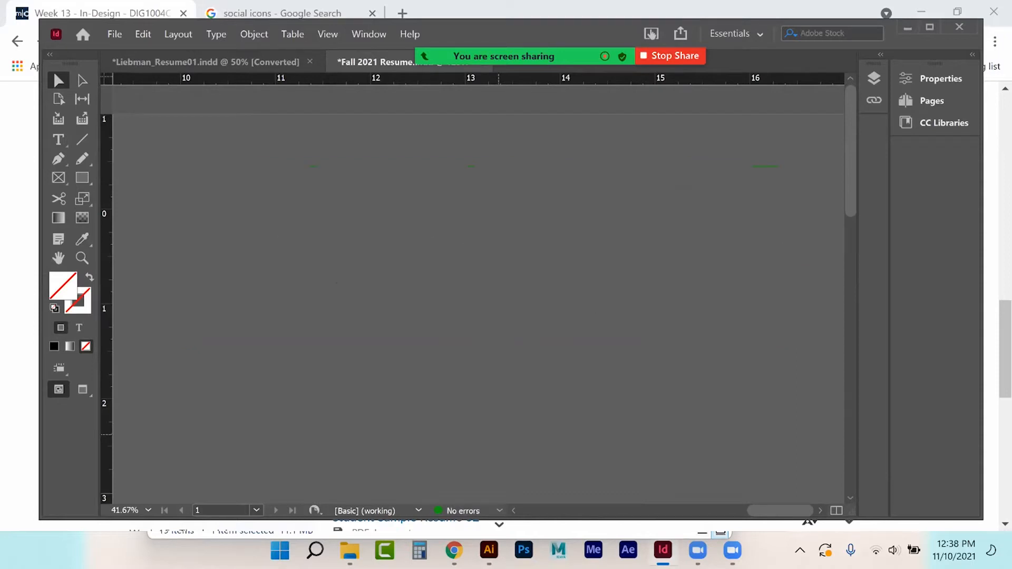
Step: Replace the Pittsburgh degree entry with 'Associates in Design Media; SPC - Seminole, Fl'
key(ctrl+0)
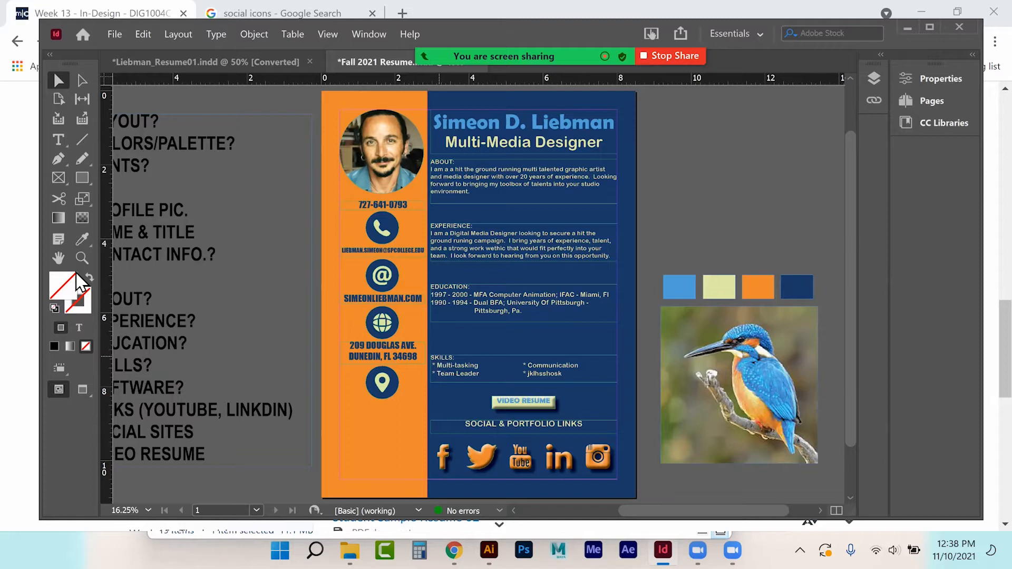
click(83, 257)
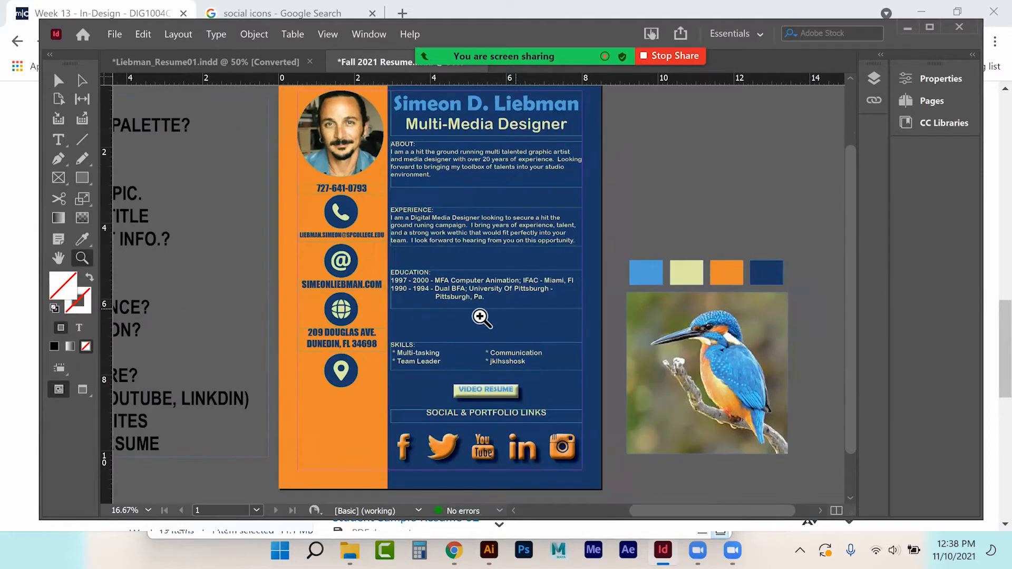
click(482, 317)
click(465, 301)
click(501, 284)
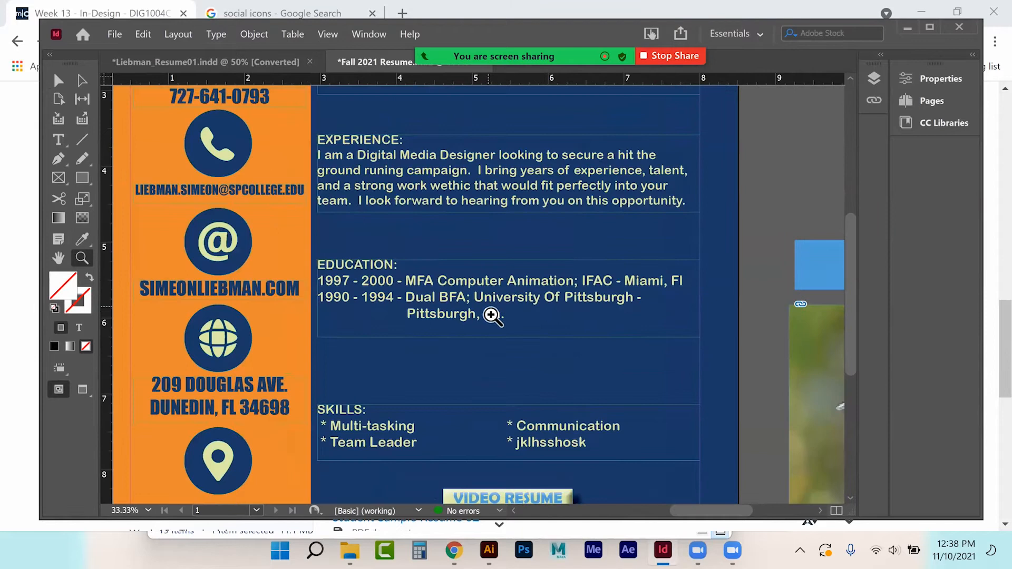
click(510, 327)
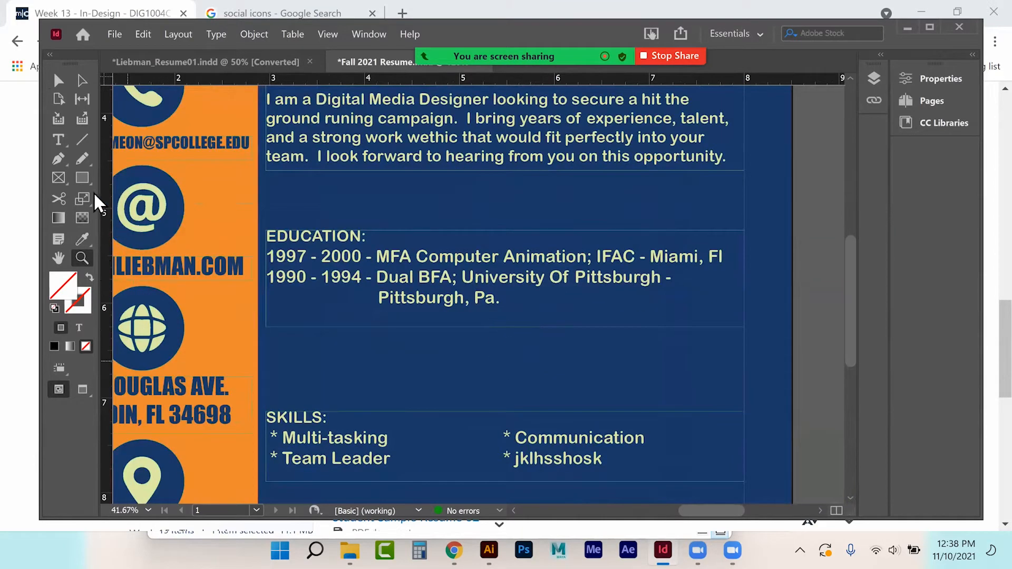
click(58, 140)
drag(376, 279, 502, 305)
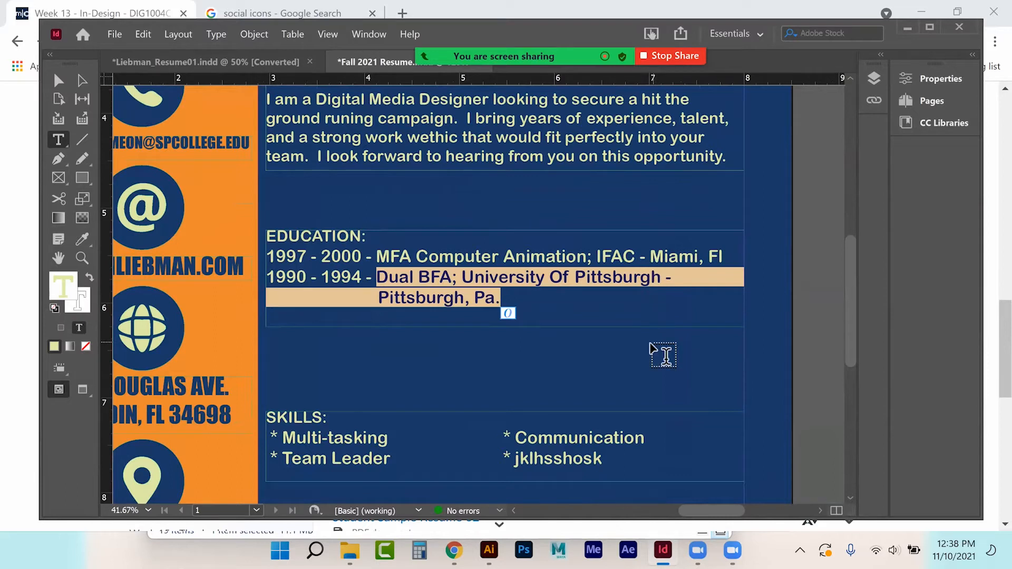
text(Assoc)
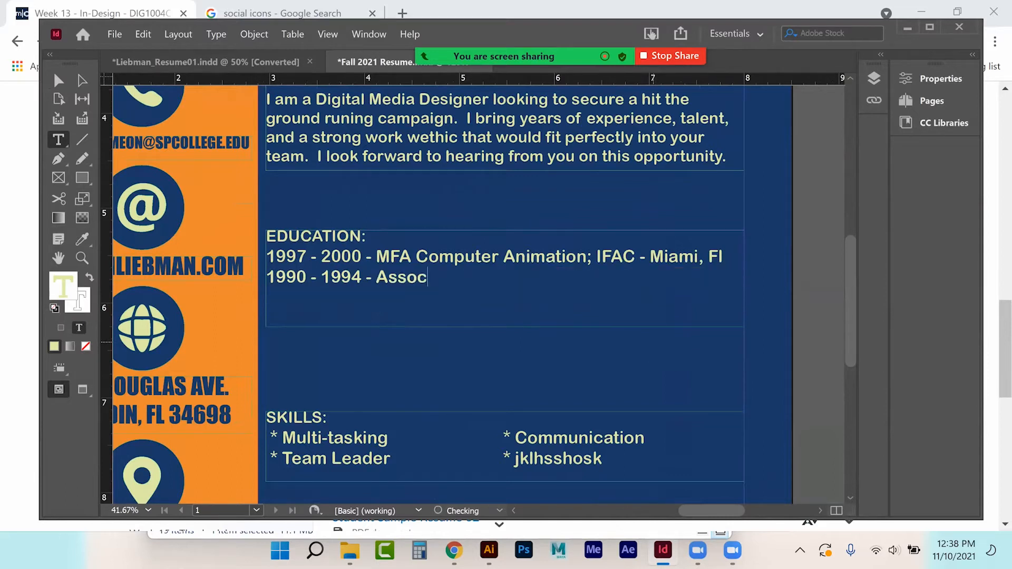
text(iates in)
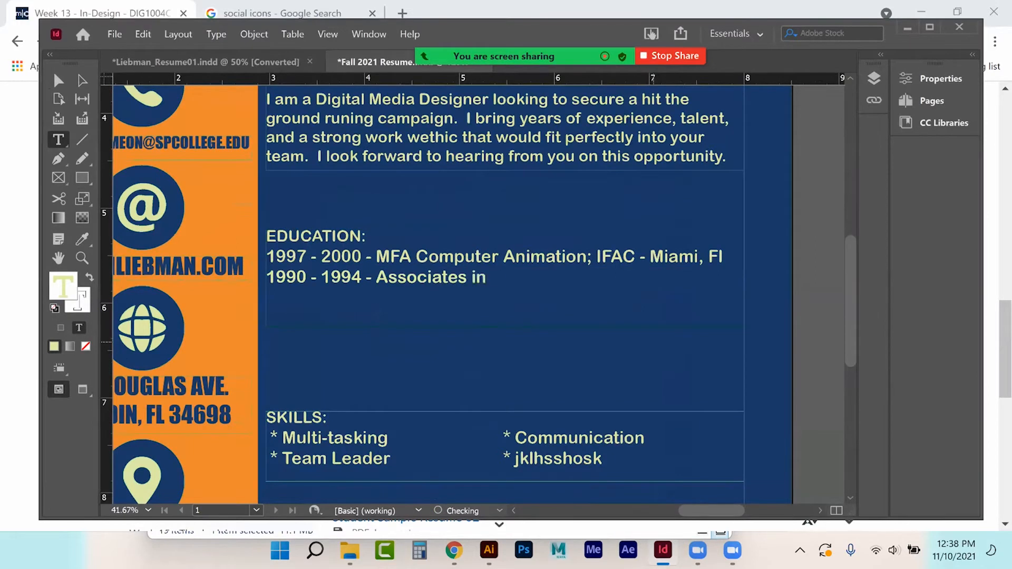
text( Design Media)
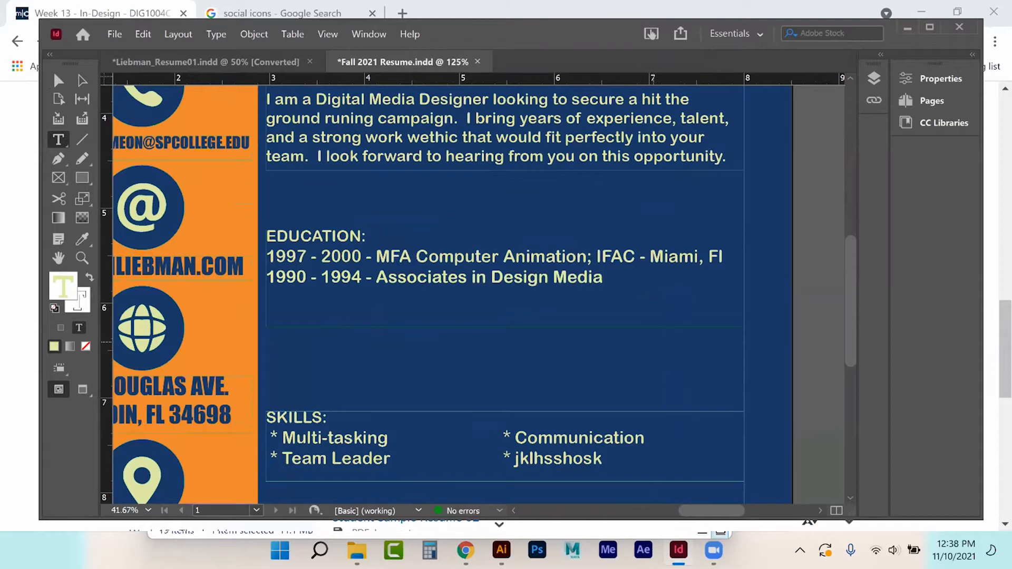
text(;)
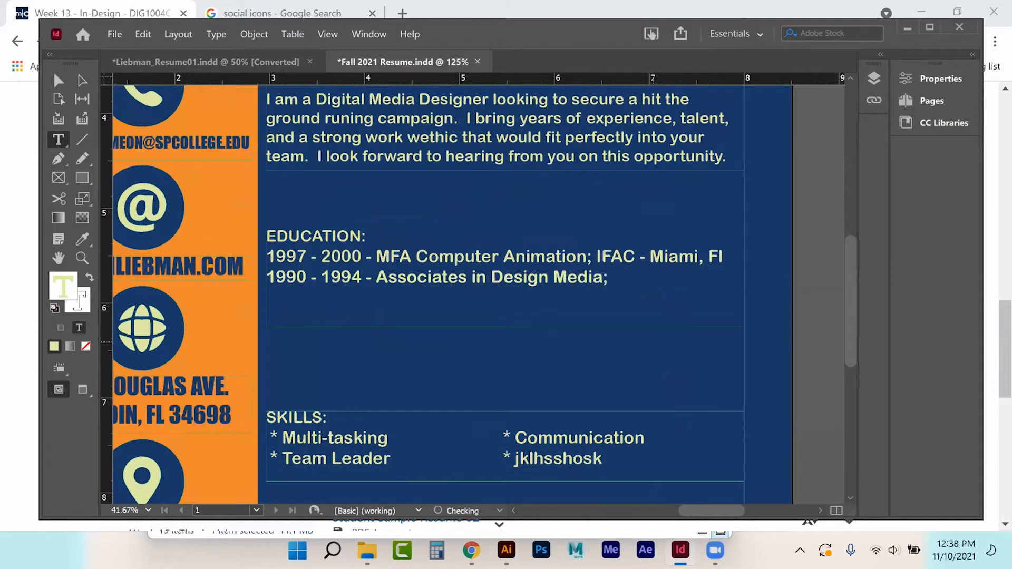
text( SPC - )
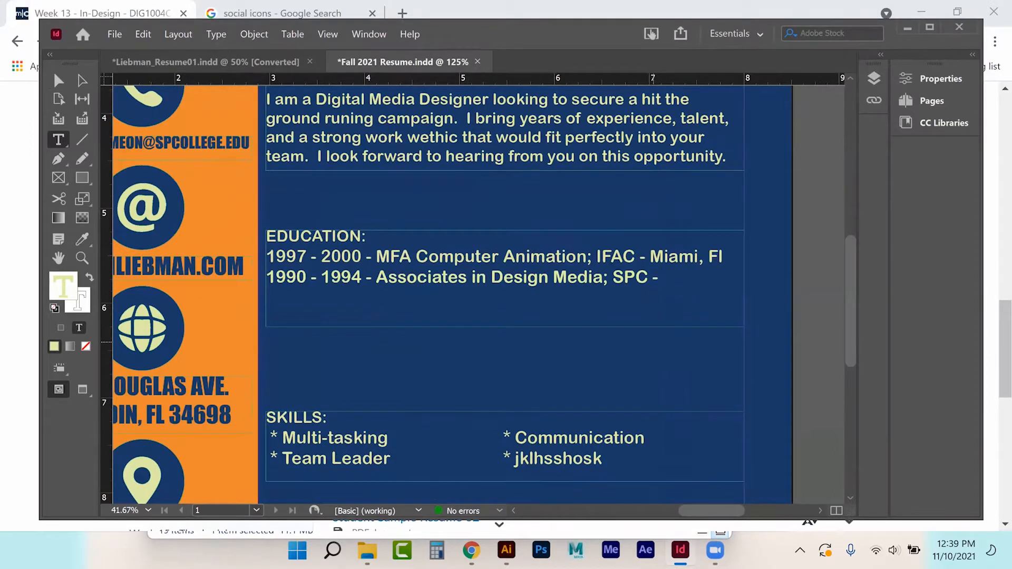
text(Semi)
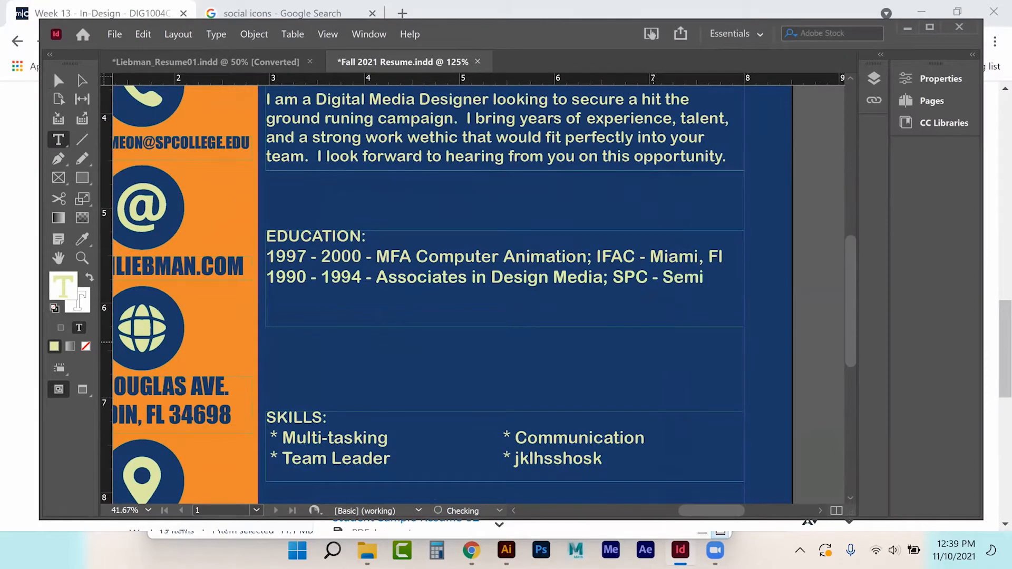
text(nole, Fl)
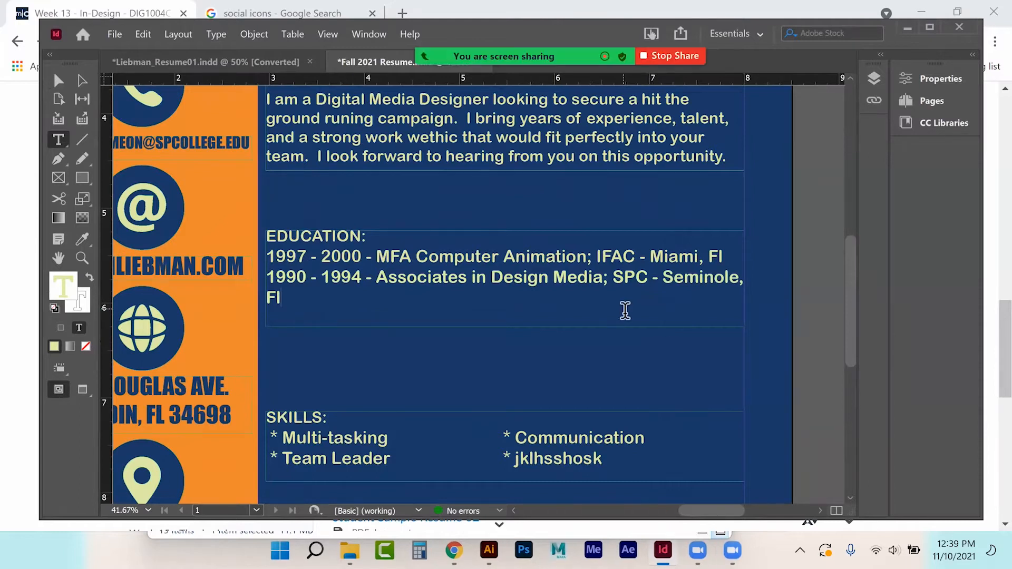
Step: Replace the dash after SPC with a line break and indent 'Seminole, Fl' with two tabs
drag(662, 281, 651, 284)
key(Return)
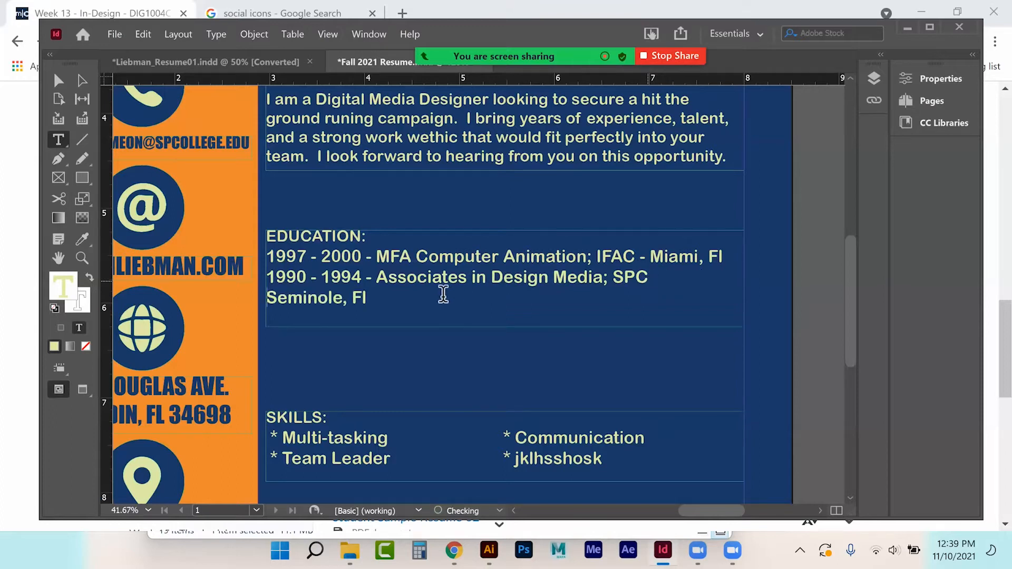
key(Tab)
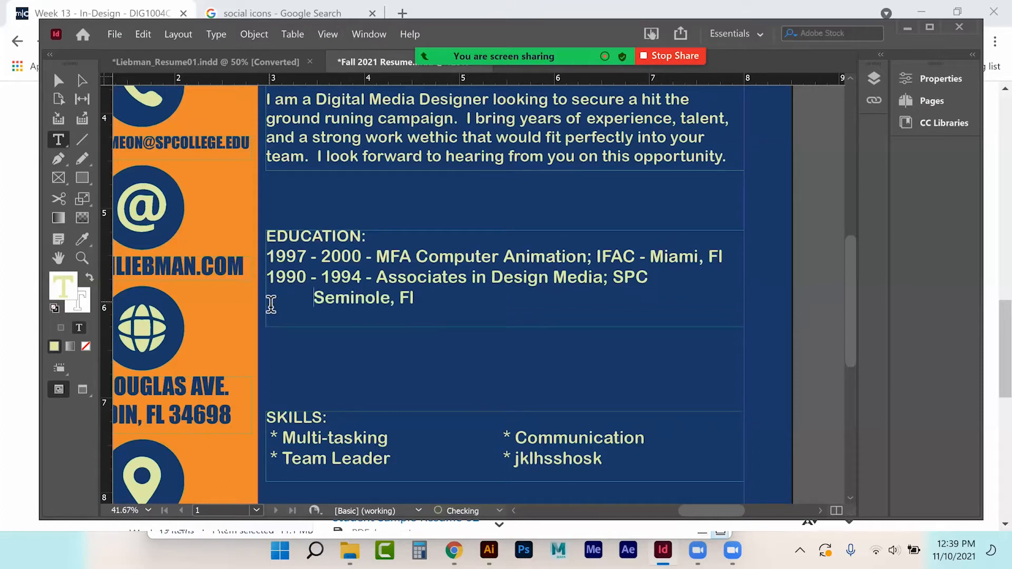
key(Tab)
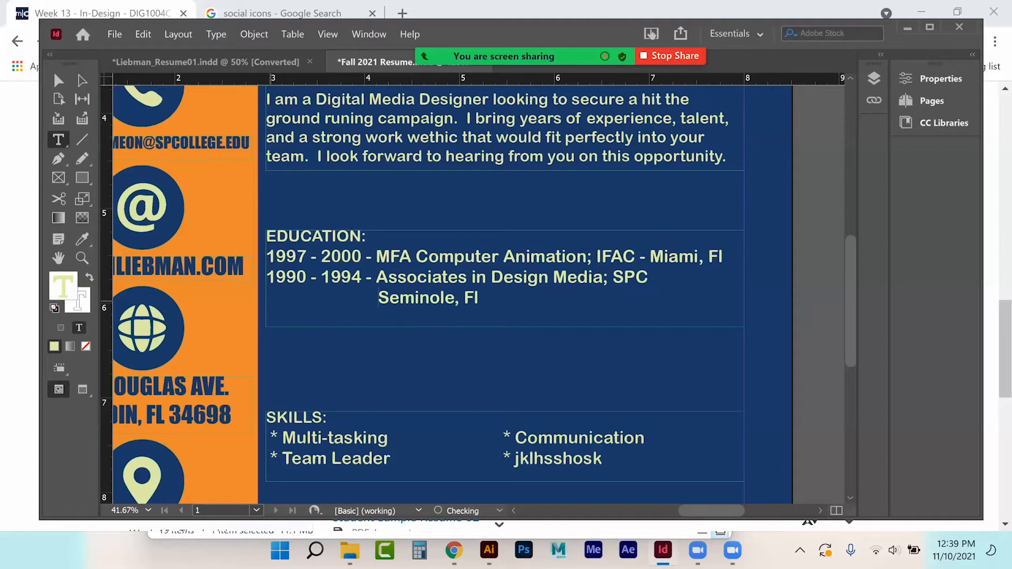
click(58, 80)
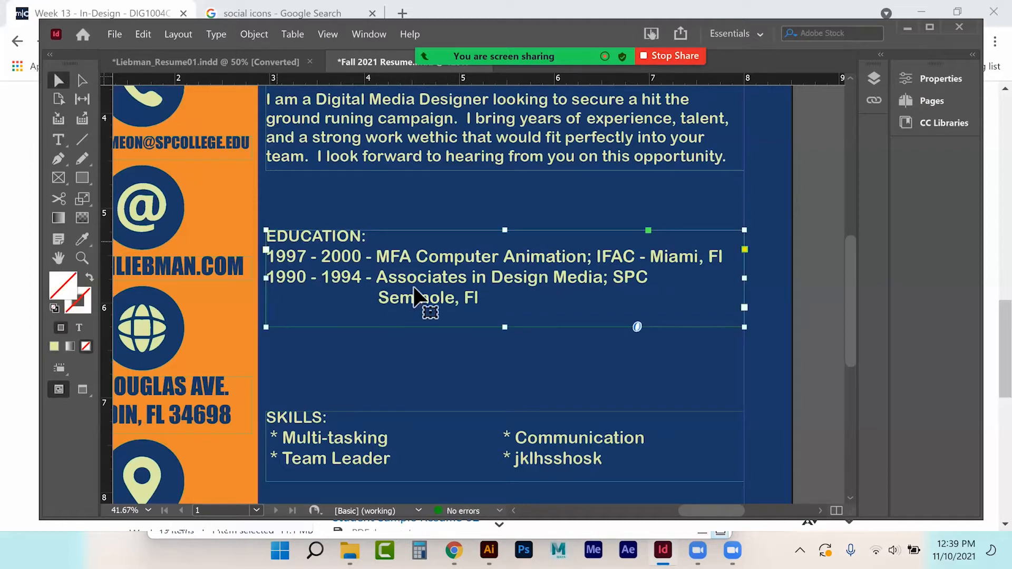
Step: Select the Associates text and start a New Hyperlink with Link To kept at URL
click(801, 265)
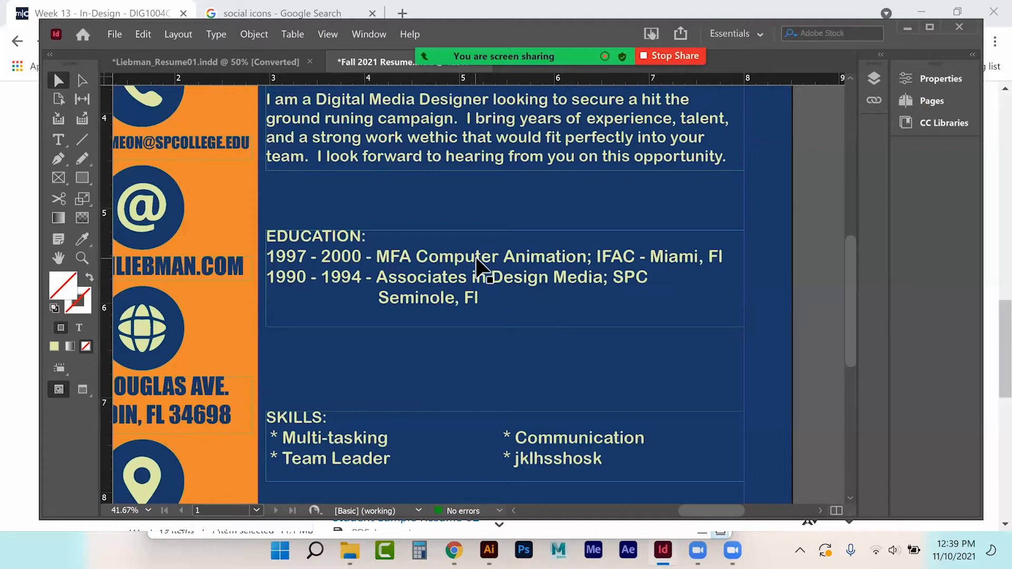
click(59, 139)
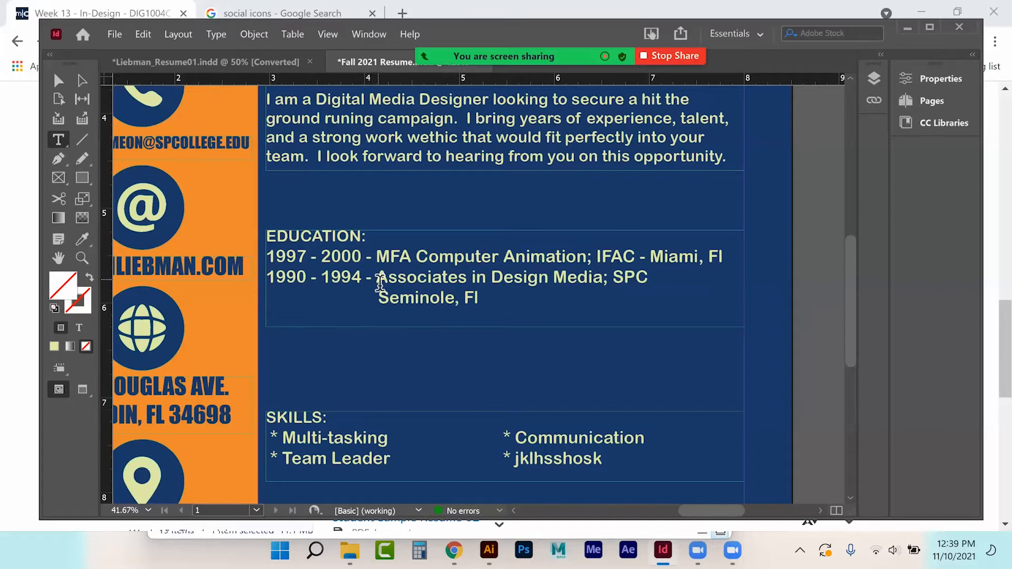
drag(376, 278, 481, 307)
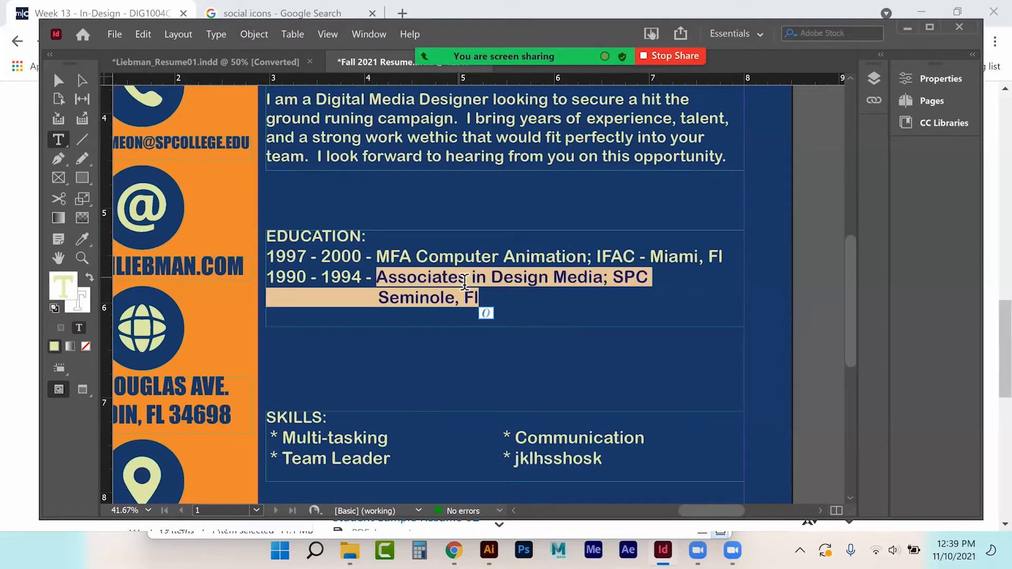
right_click(464, 294)
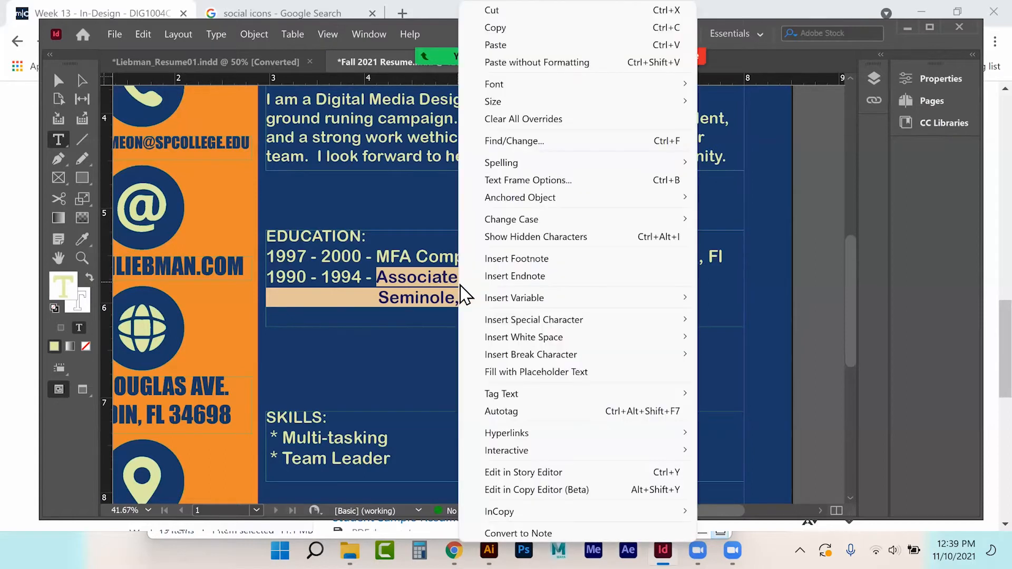
mouse_move(527, 433)
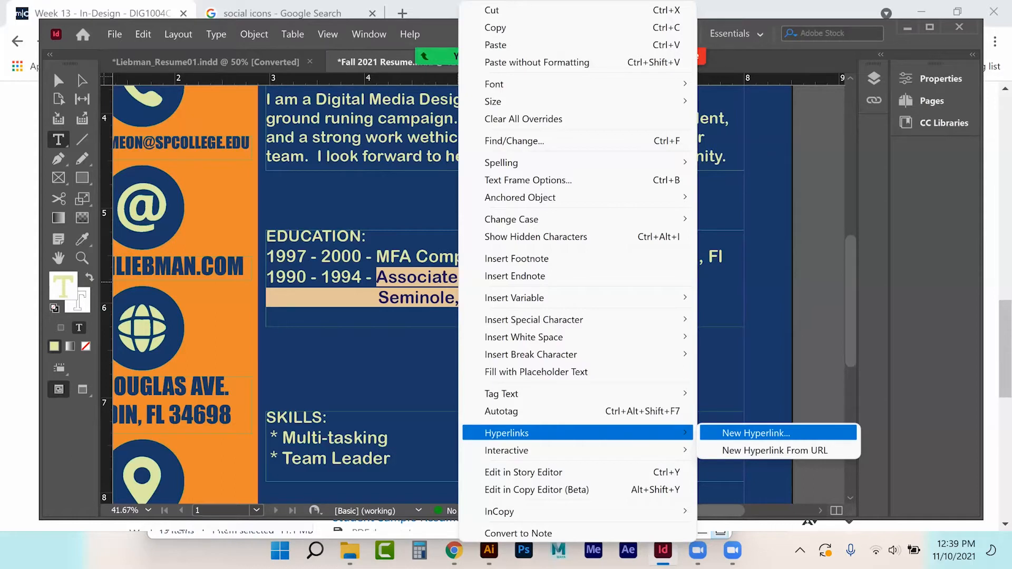
click(756, 433)
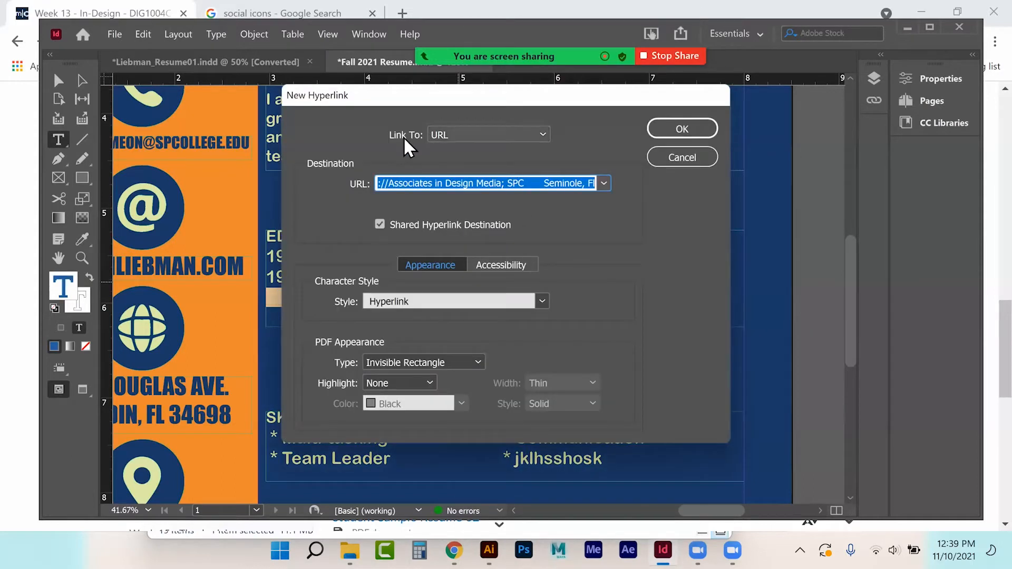
click(449, 135)
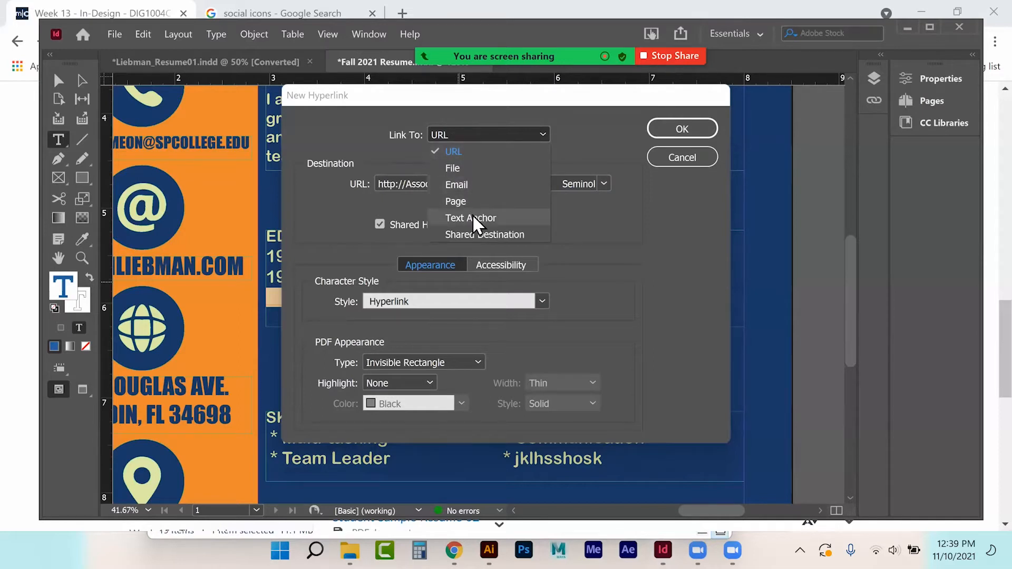
click(453, 153)
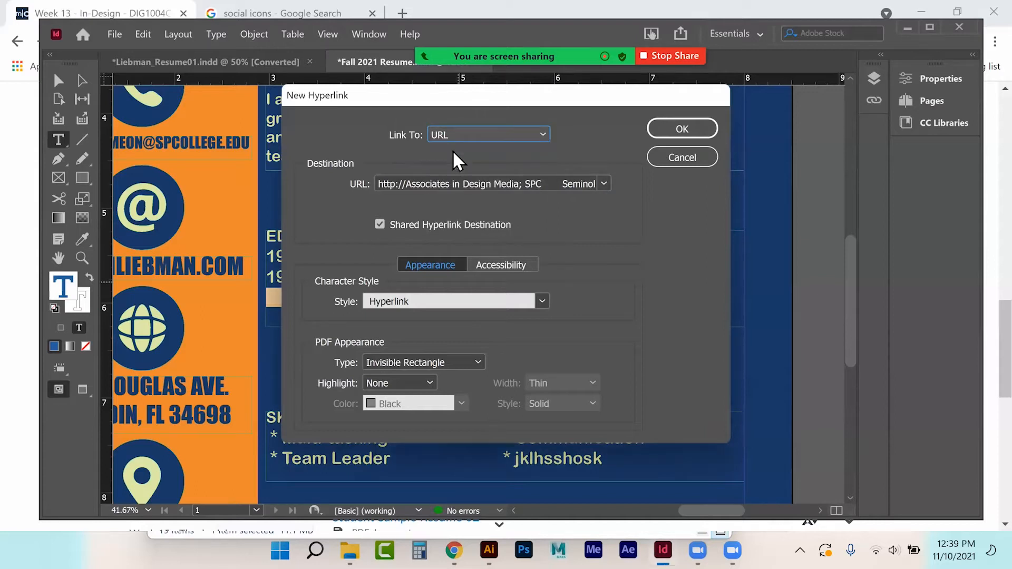
click(396, 11)
Step: In a new Chrome tab, search 'st petersburg college media studies' and open the Digital Media AS Degree result
click(402, 13)
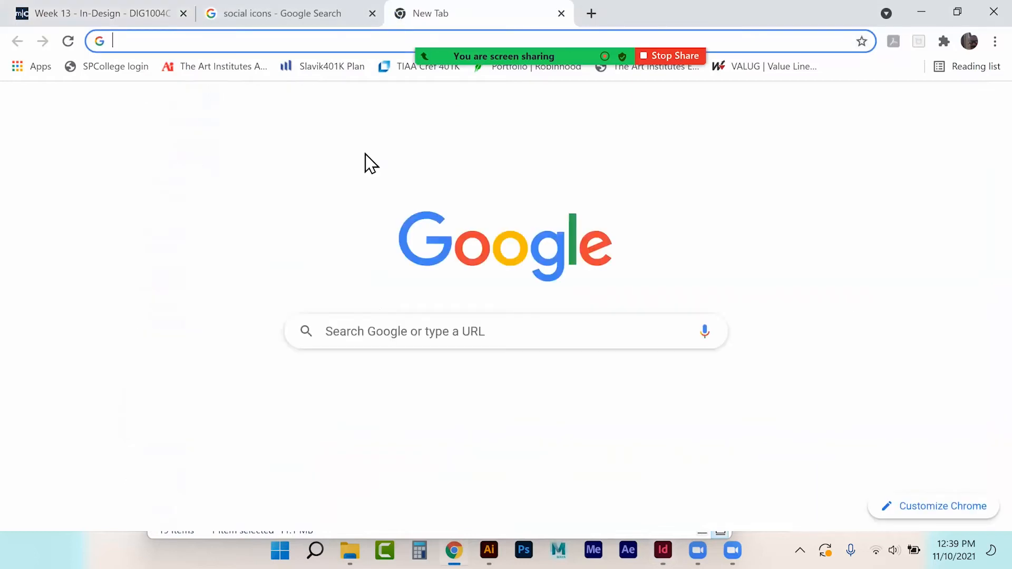
click(379, 335)
text(st pe)
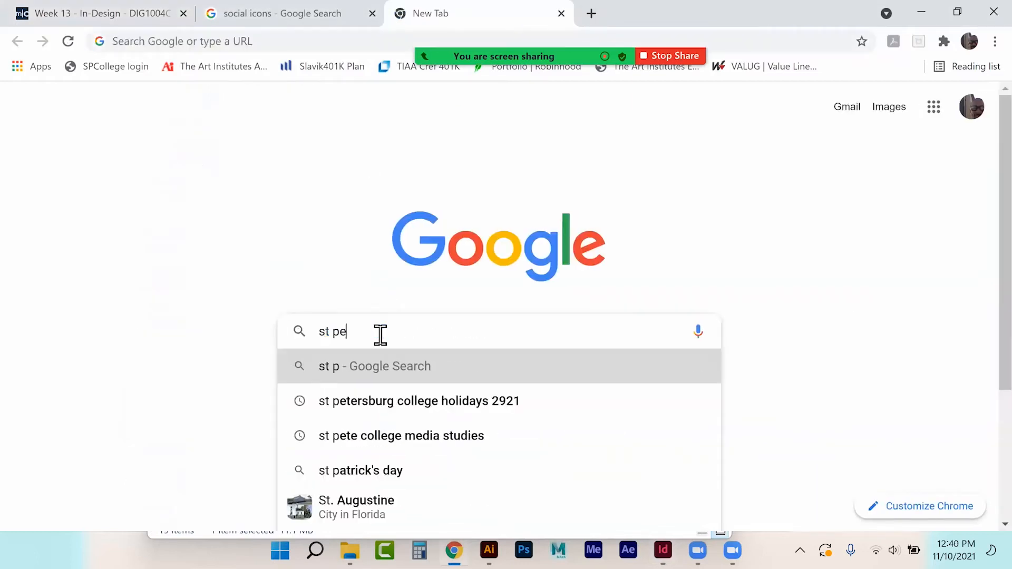
text(tersburgh)
key(BackSpace)
text(college me)
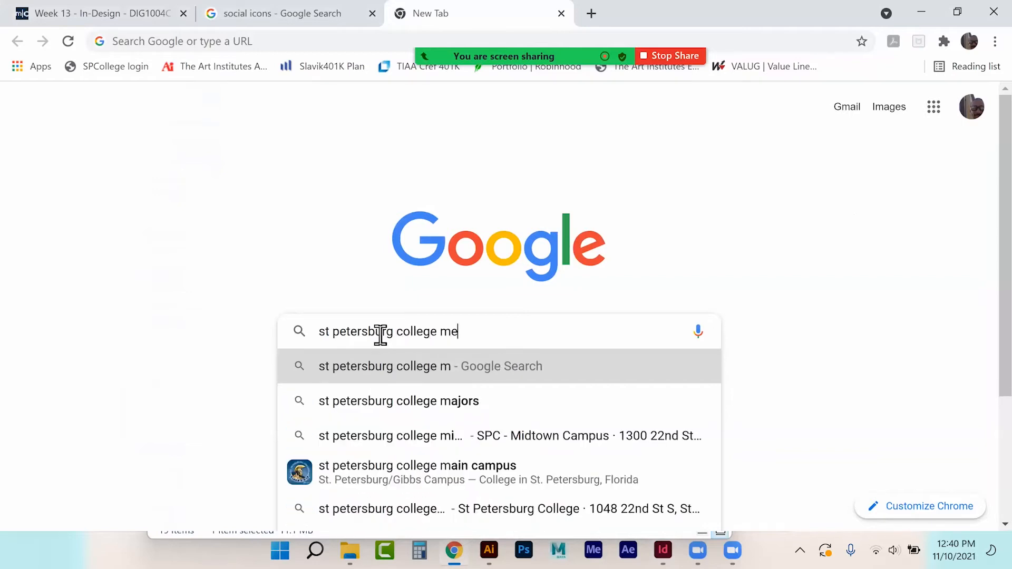
text(dia studies)
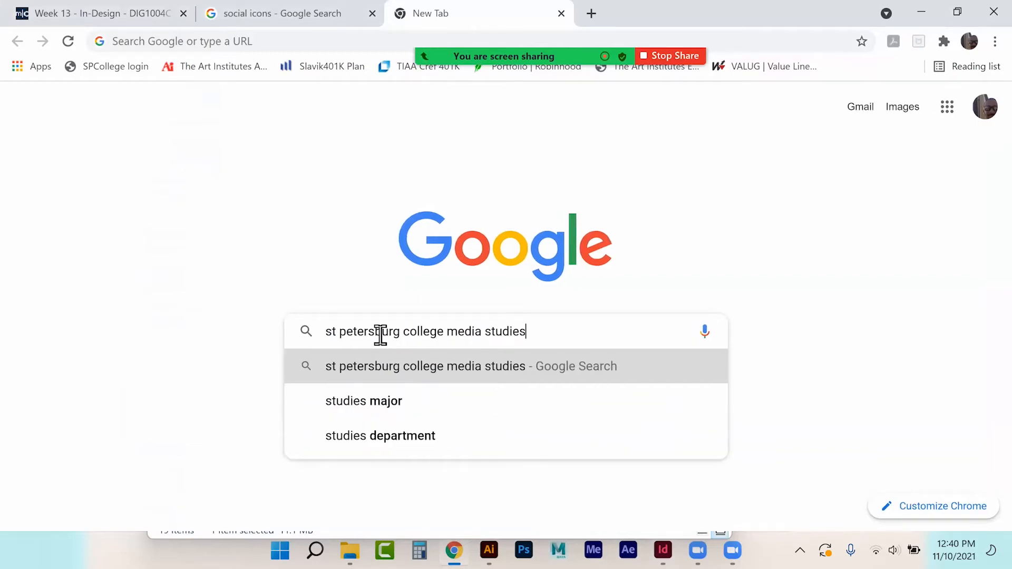
key(Return)
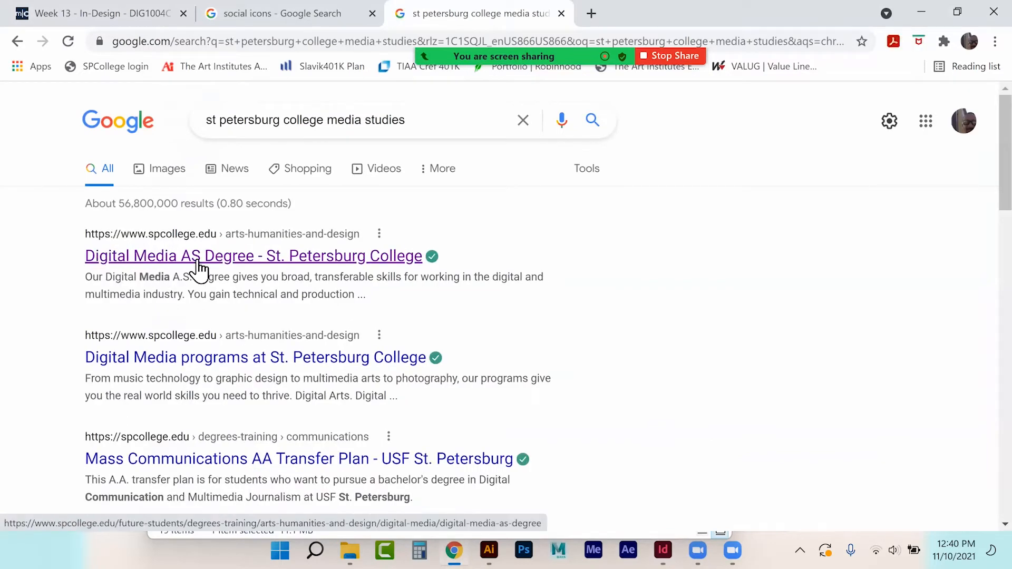
click(242, 258)
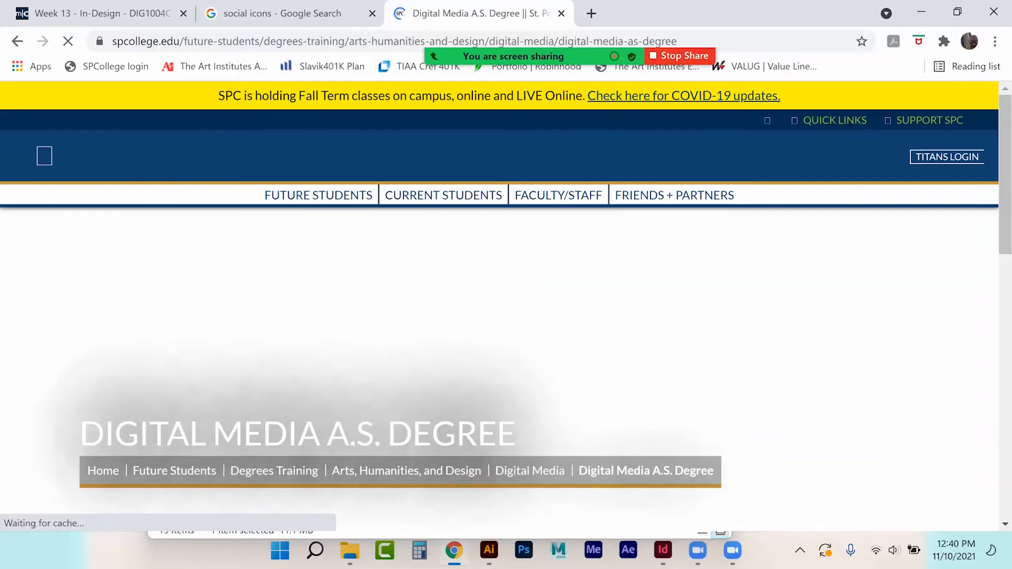
Step: Copy the degree page's web address and return to InDesign's link destination field
scroll(437, 364, down, 3)
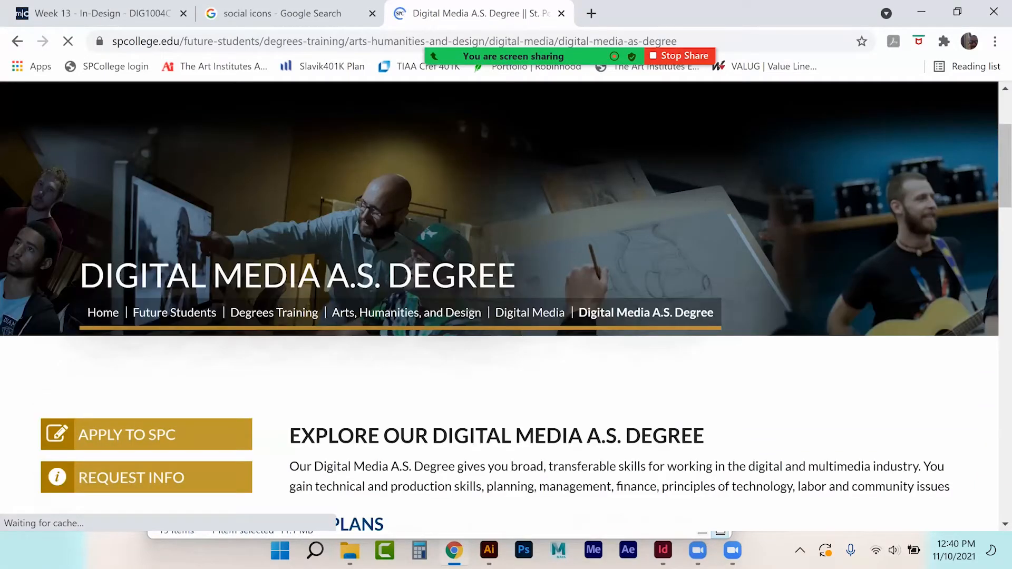
scroll(437, 347, down, 8)
scroll(438, 348, up, 8)
scroll(441, 346, up, 5)
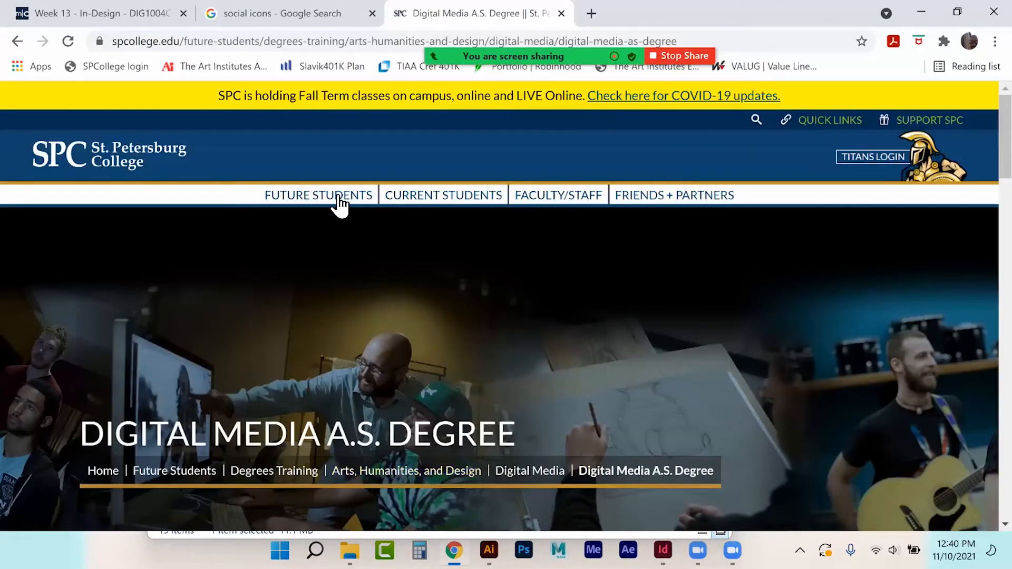
click(274, 41)
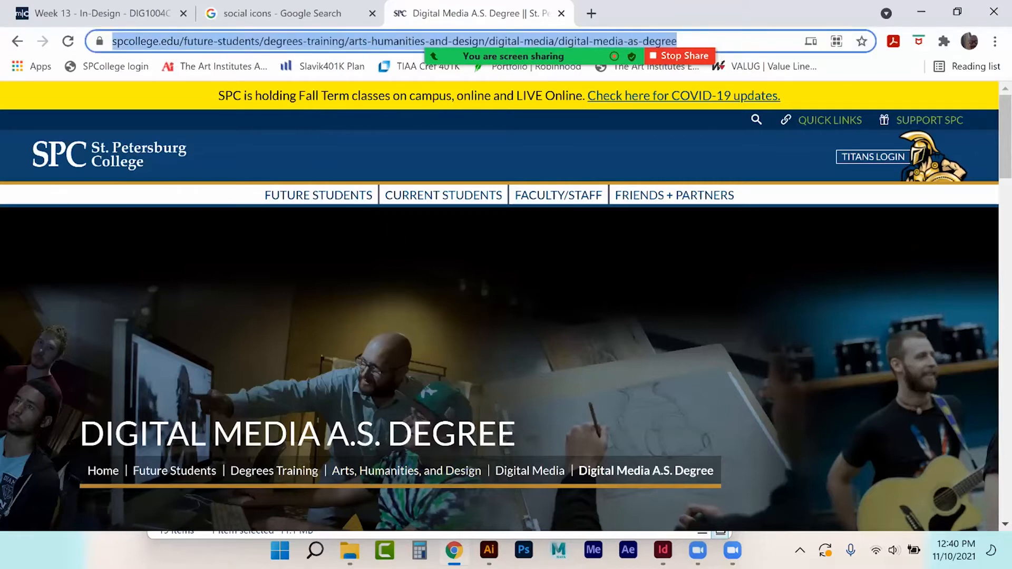
click(663, 551)
click(416, 180)
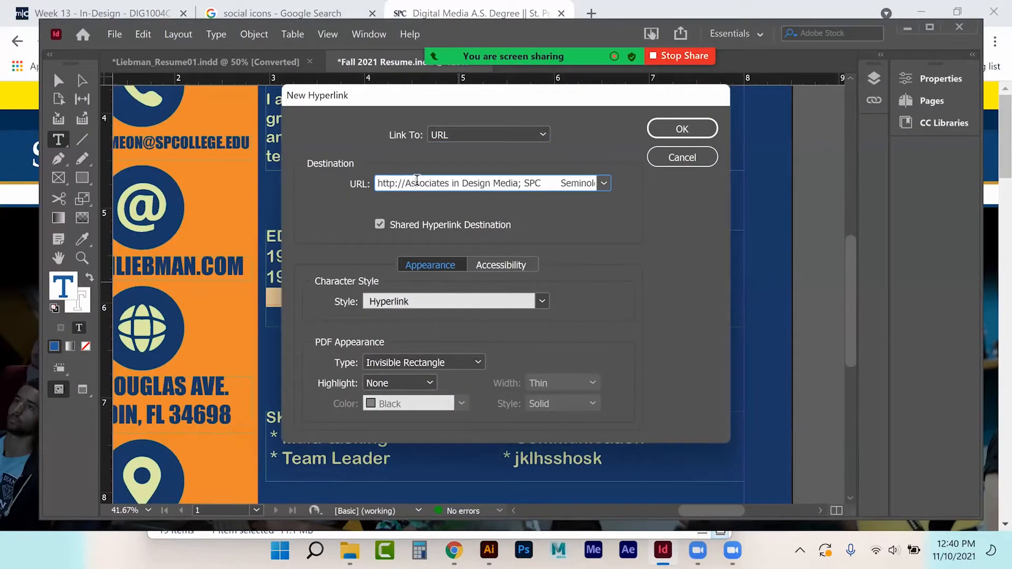
Step: Paste the SPC Digital Media degree URL, keep the Hyperlink character style, and confirm
key(ctrl+a)
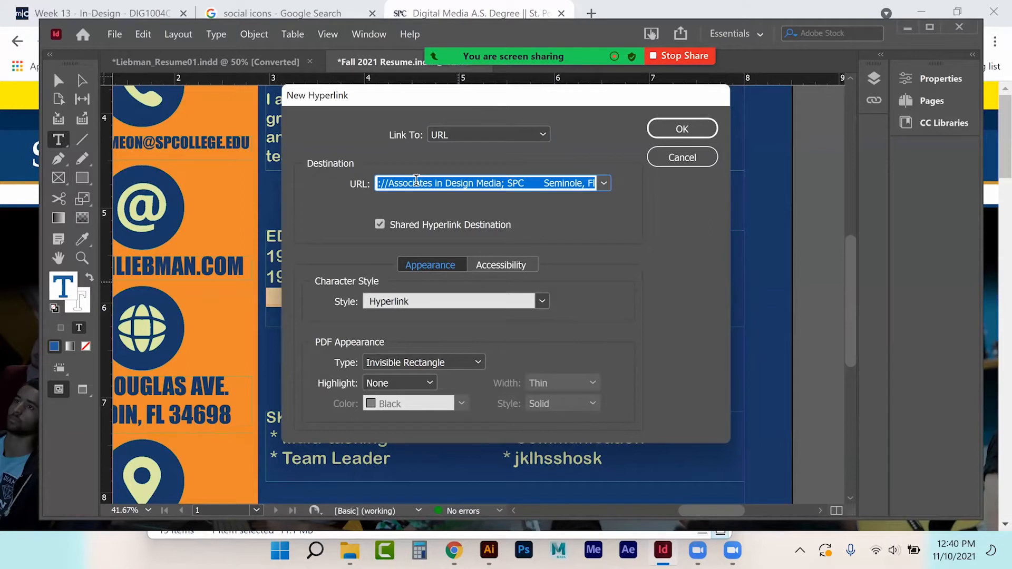
key(ctrl+v)
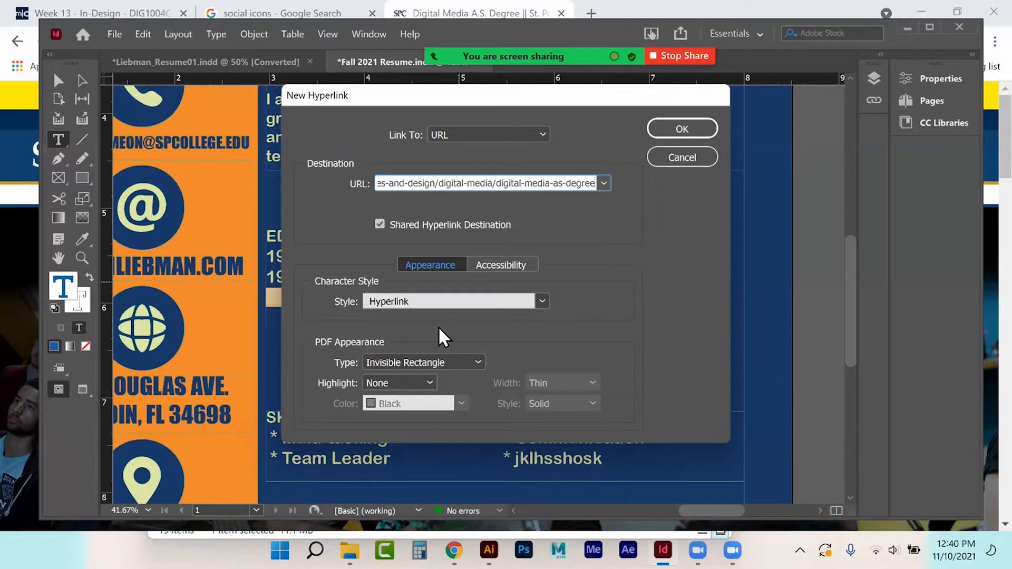
click(398, 299)
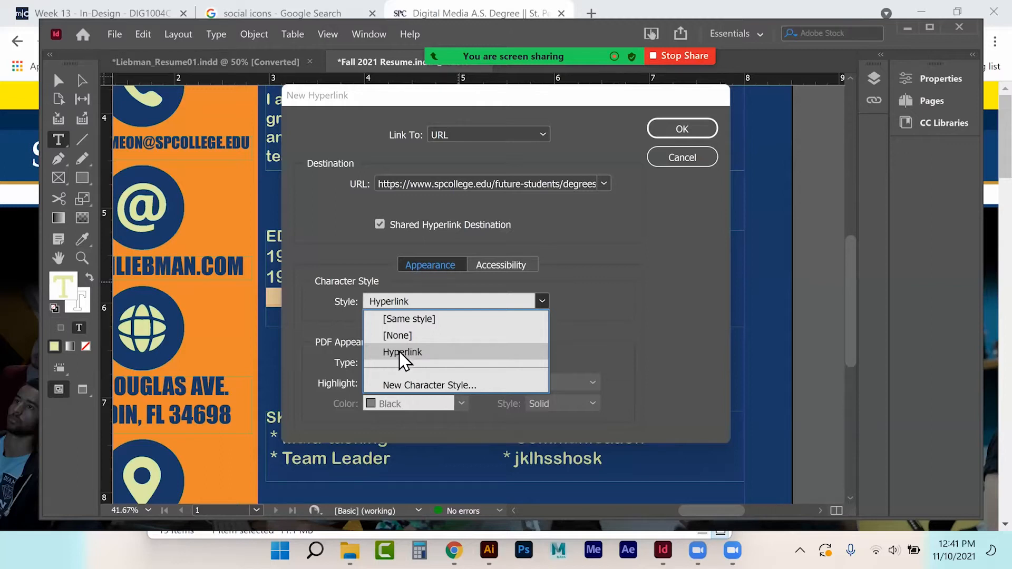
click(399, 352)
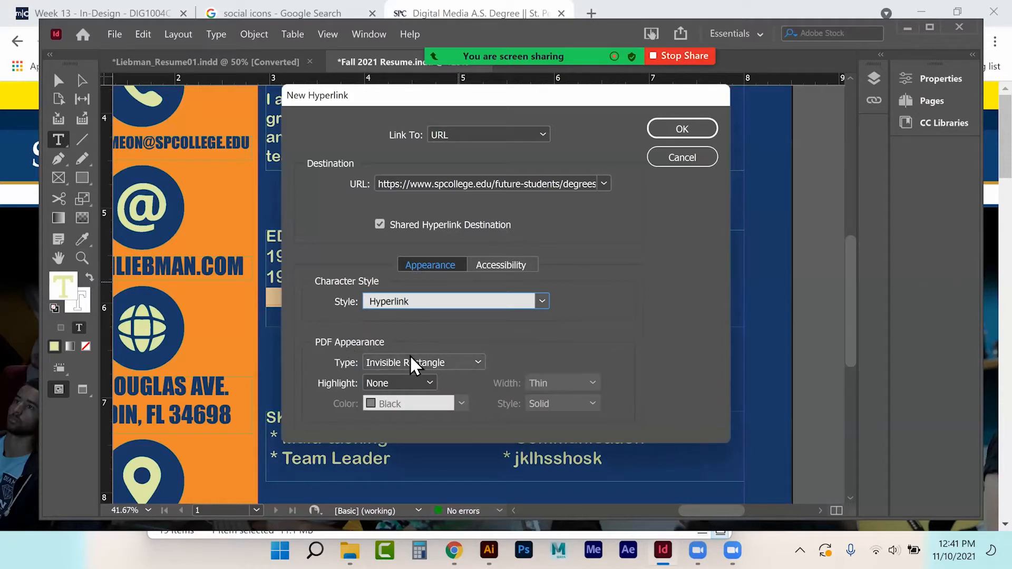
click(682, 128)
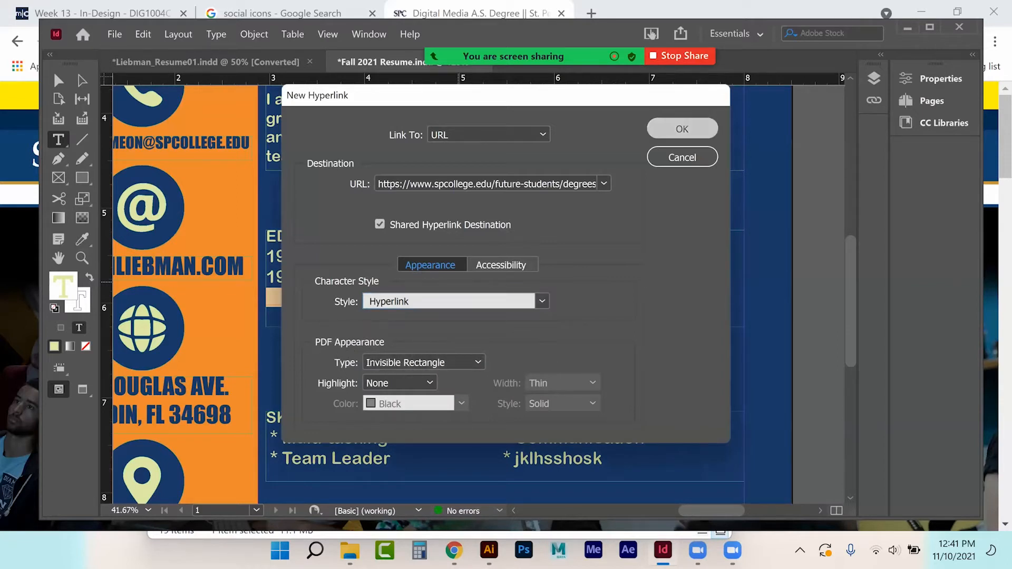
click(59, 80)
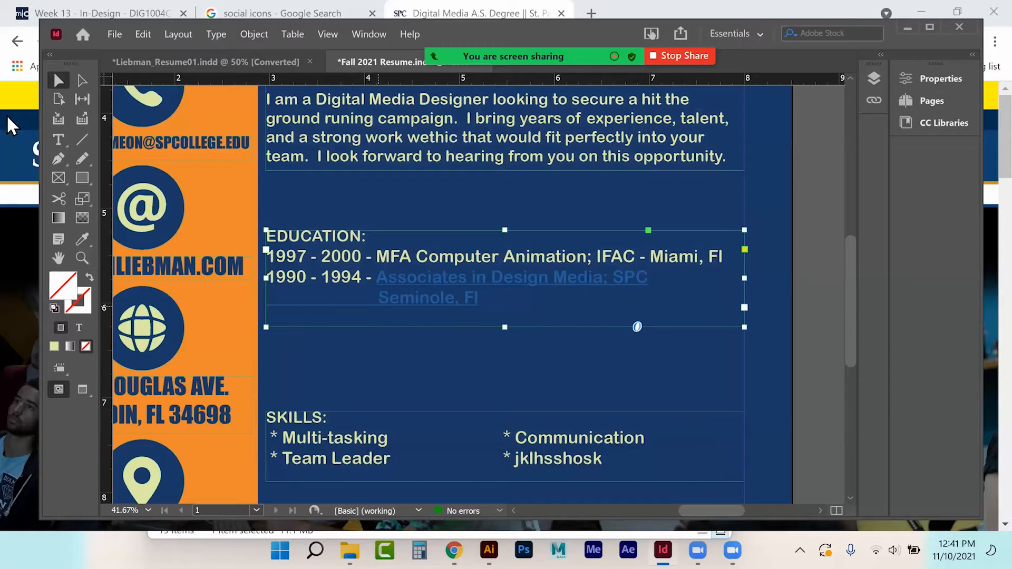
Step: Reselect the linked Associates text and briefly view its character formatting settings
click(58, 139)
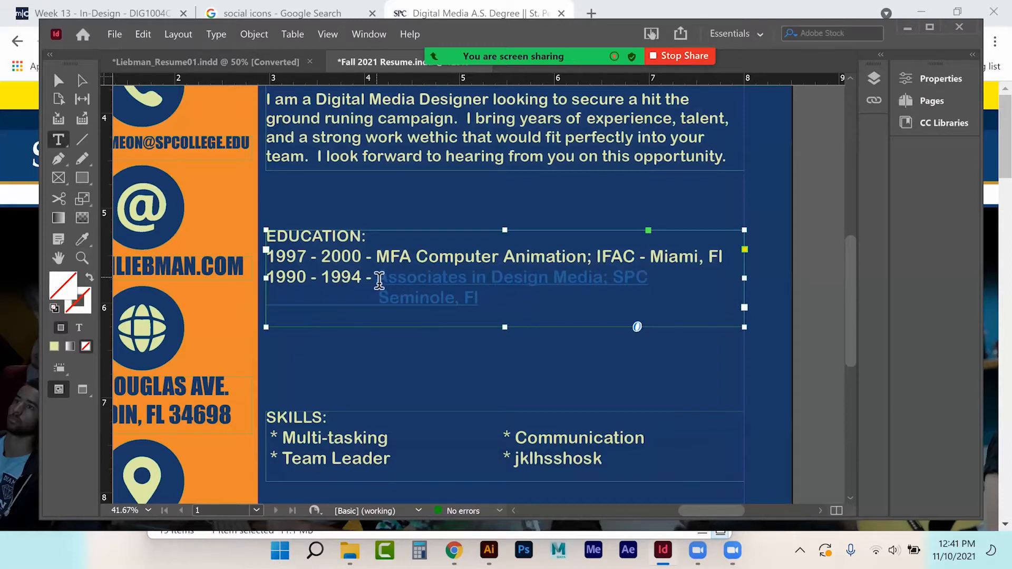
drag(379, 280, 482, 302)
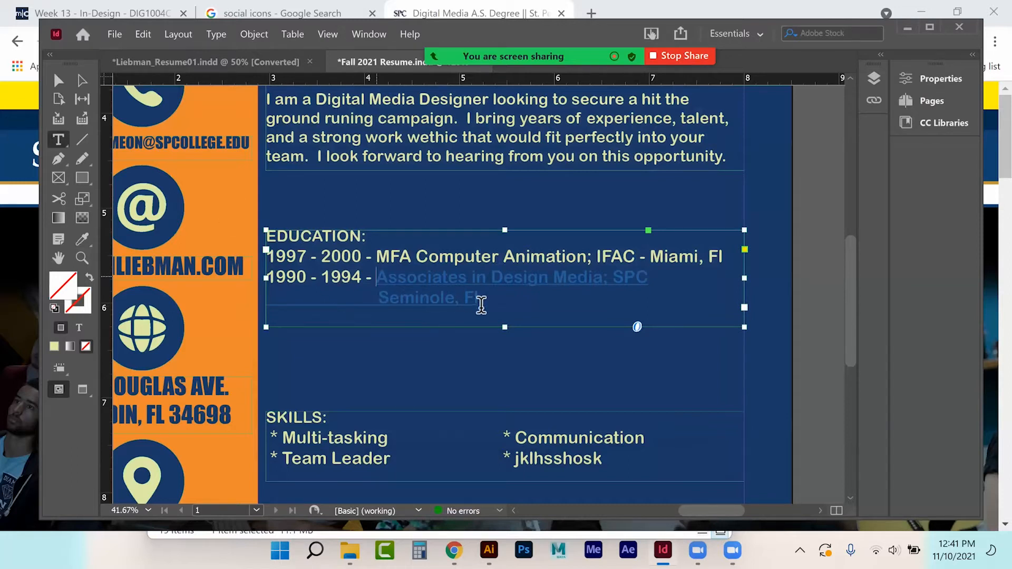
click(217, 35)
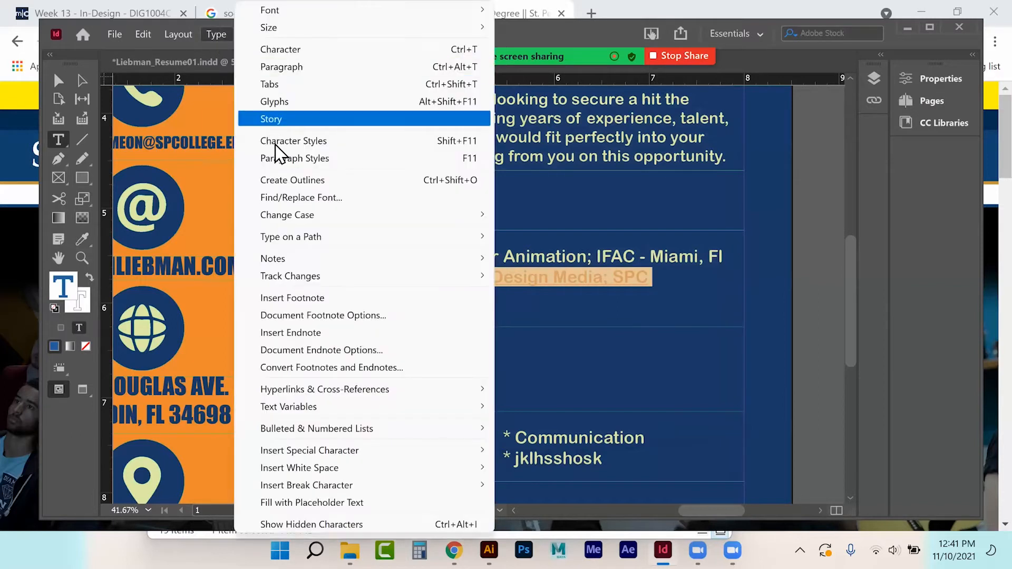
click(282, 49)
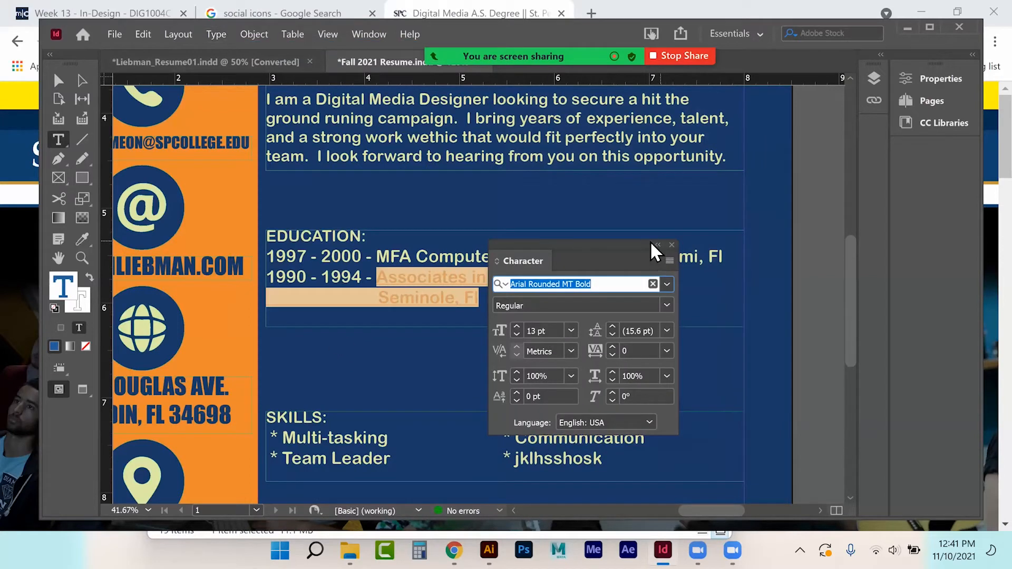
click(671, 244)
Step: Inspect the Hyperlink style in the Character Styles panel, then close the panel
click(182, 34)
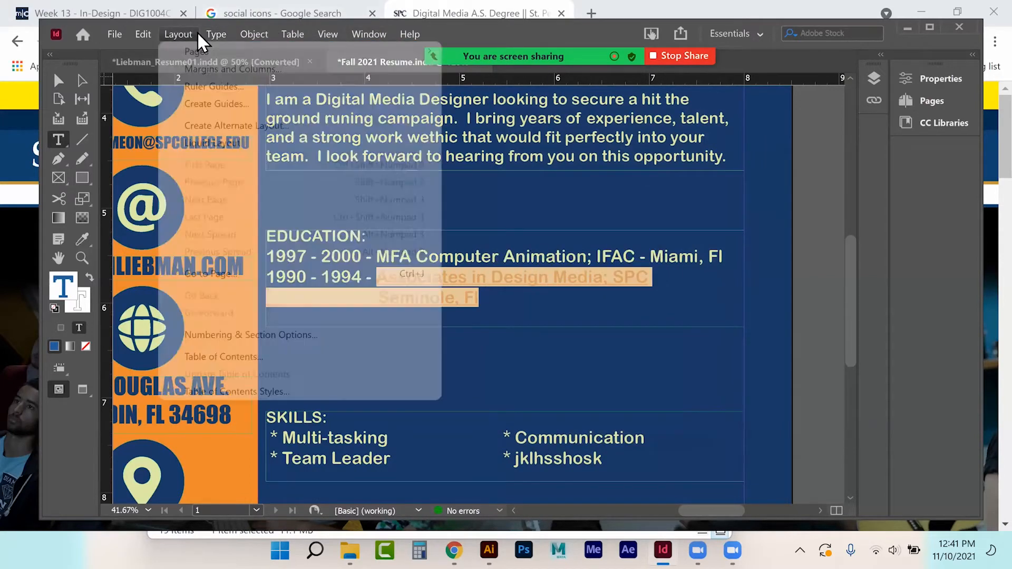
mouse_move(216, 34)
click(288, 143)
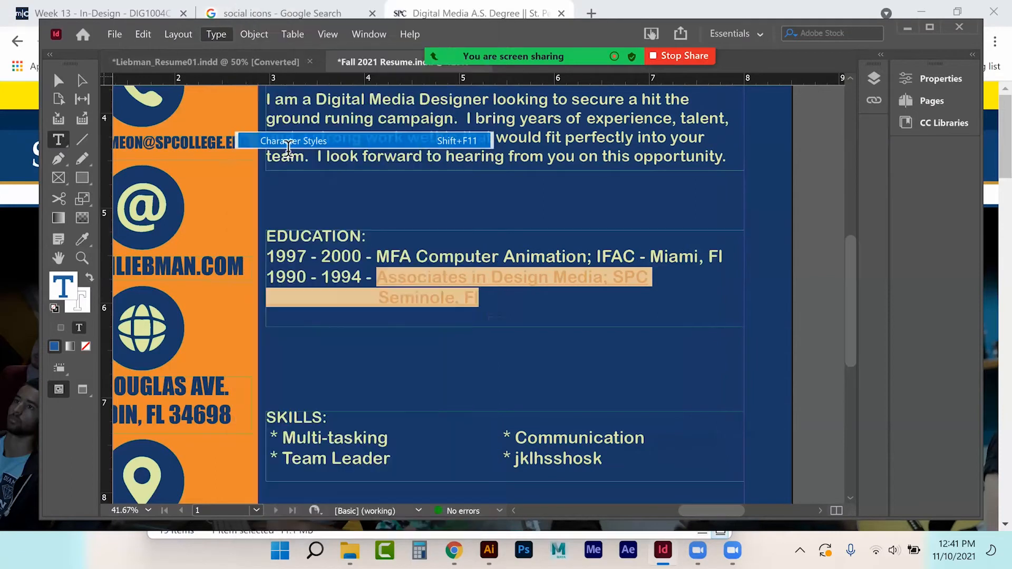
click(543, 376)
click(542, 380)
click(539, 418)
click(529, 385)
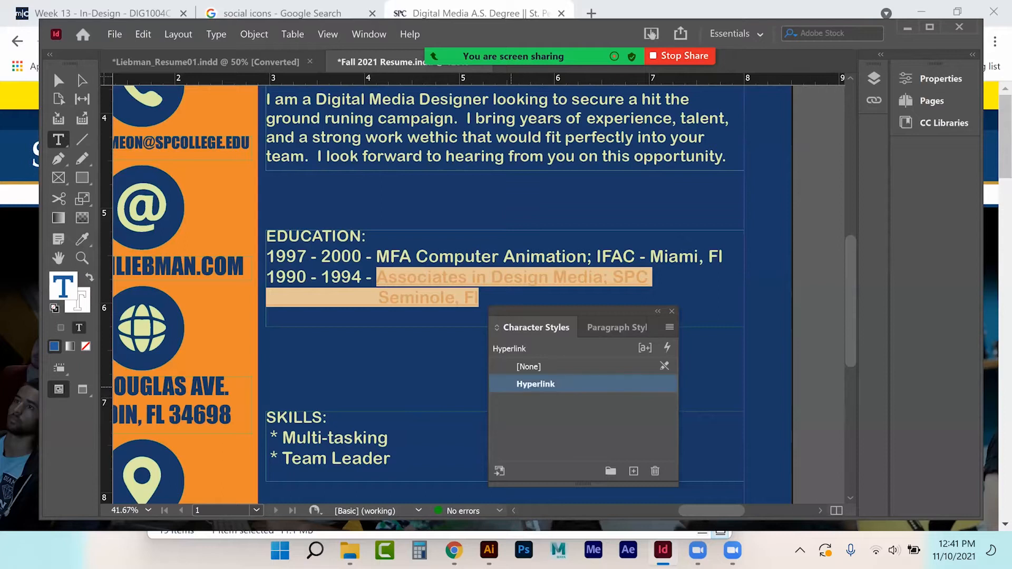
click(602, 327)
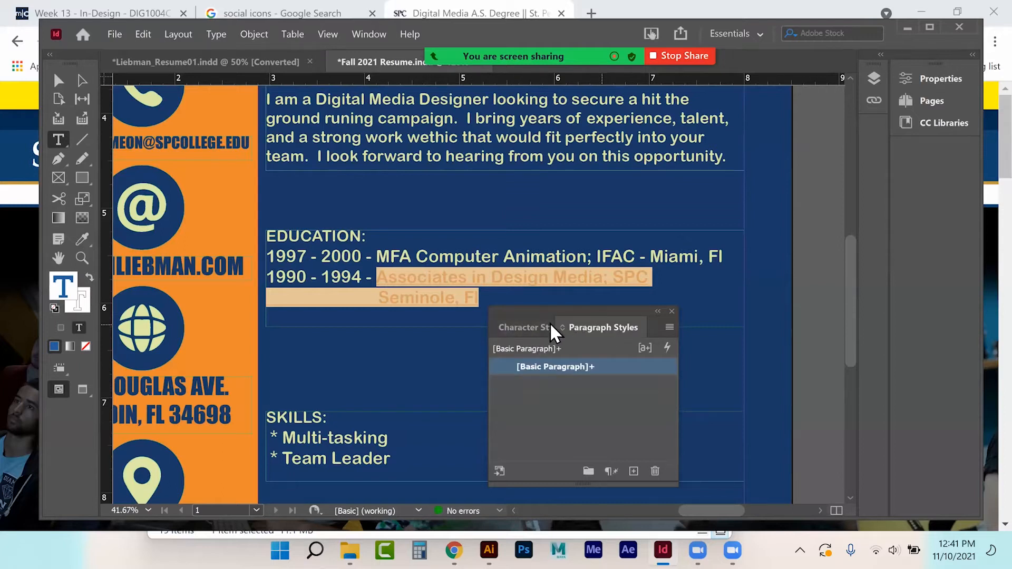
click(536, 327)
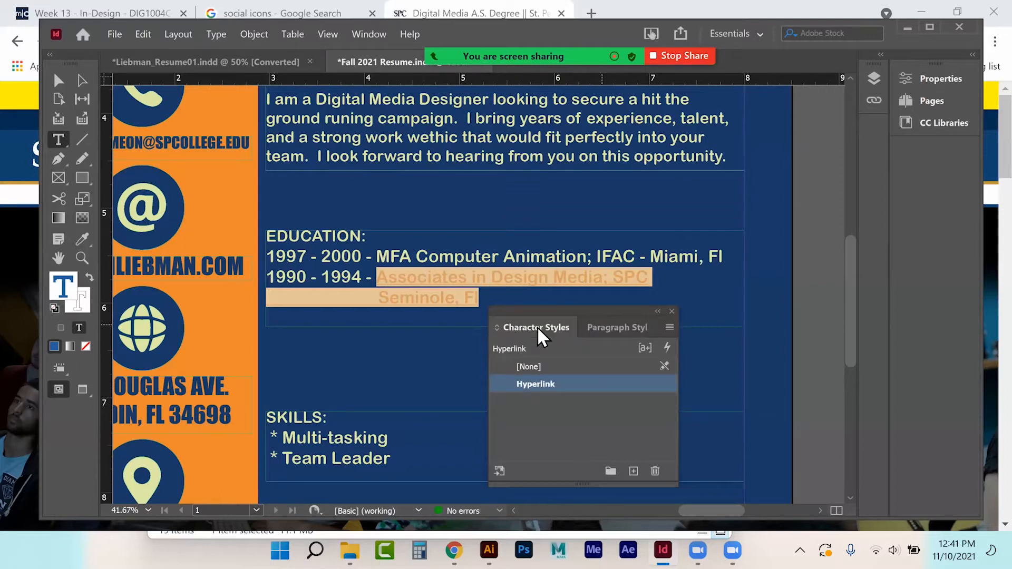
click(653, 311)
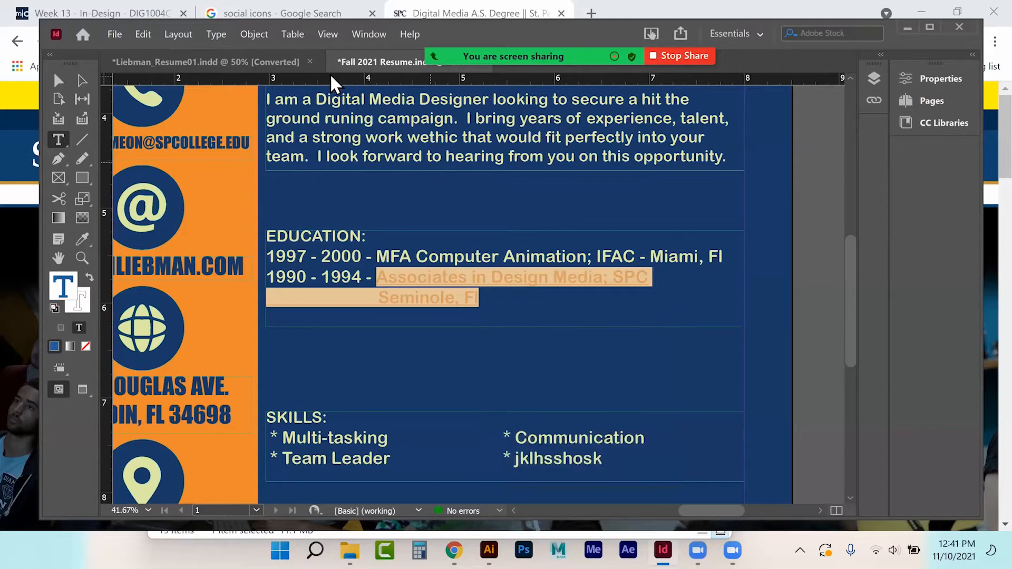
Step: View the Paragraph Styles list, close it, and expand the Properties panel
click(220, 34)
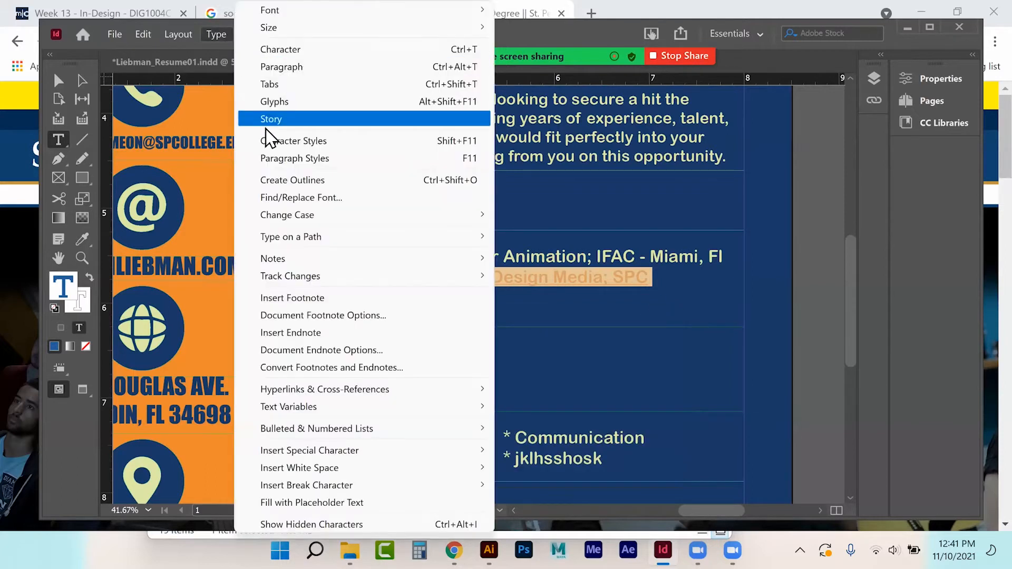
click(270, 159)
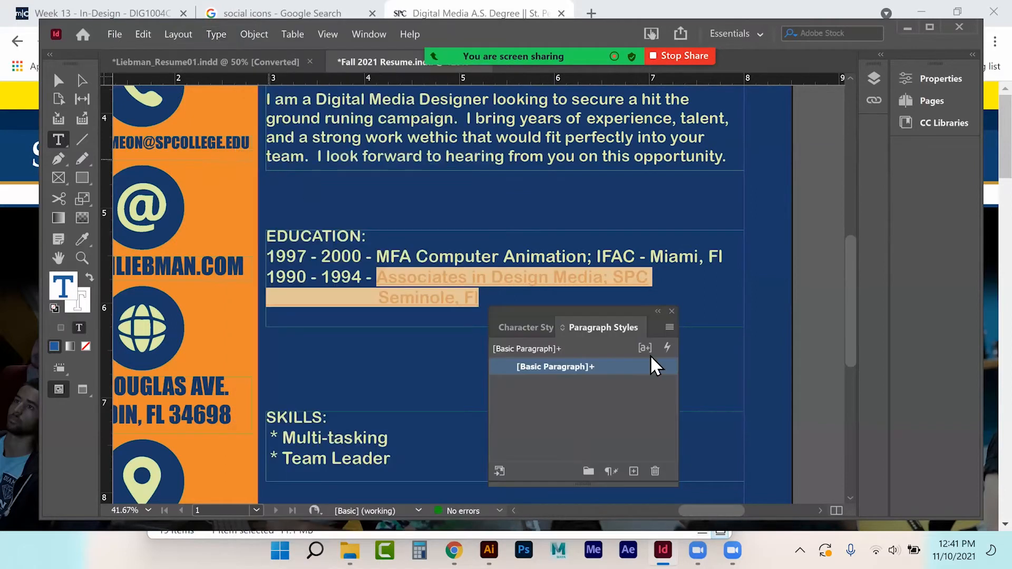
click(671, 311)
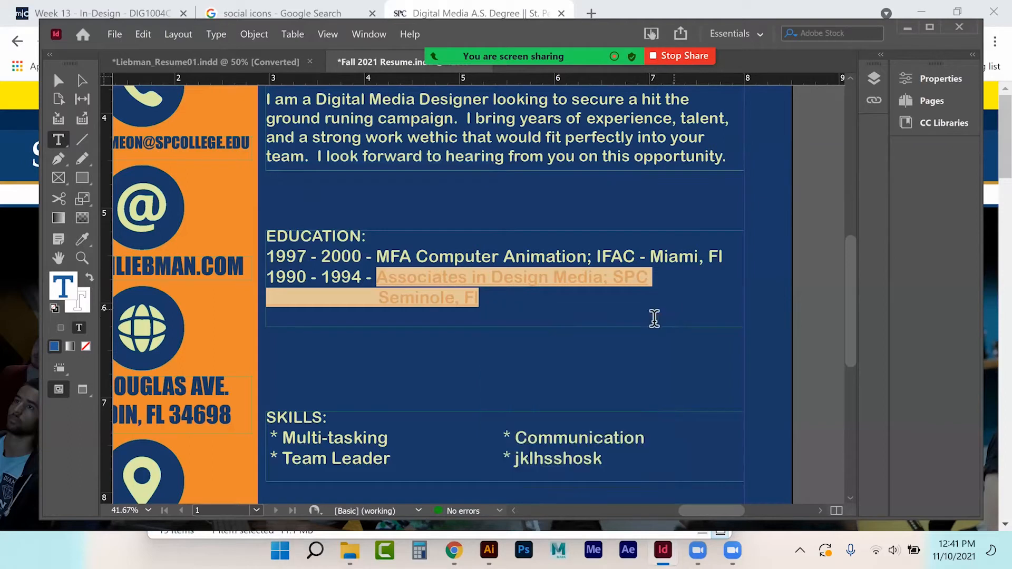
click(935, 78)
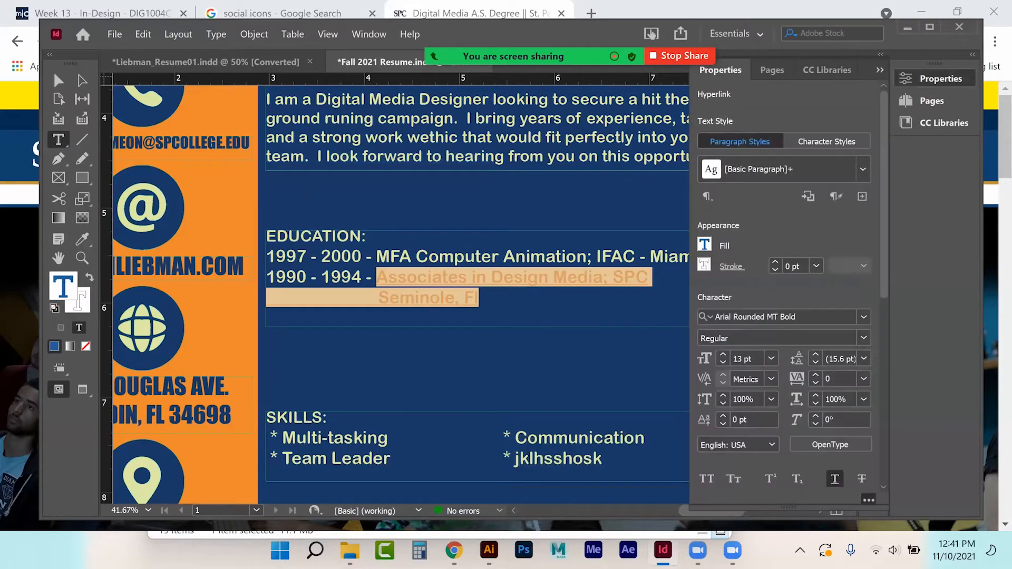
Step: Check the Associates link's URL in the Hyperlinks panel, then close it
scroll(786, 290, down, 8)
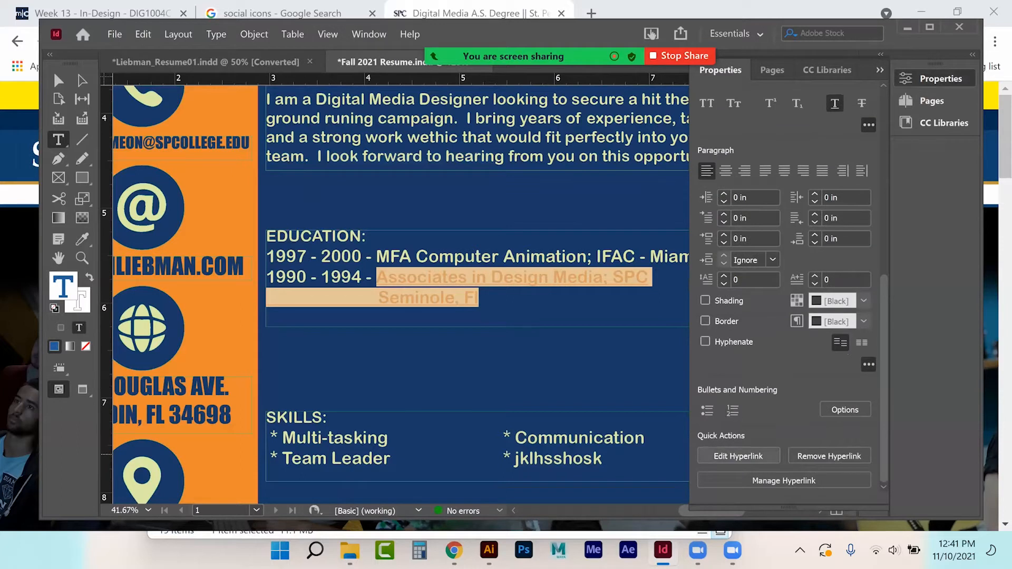
click(784, 480)
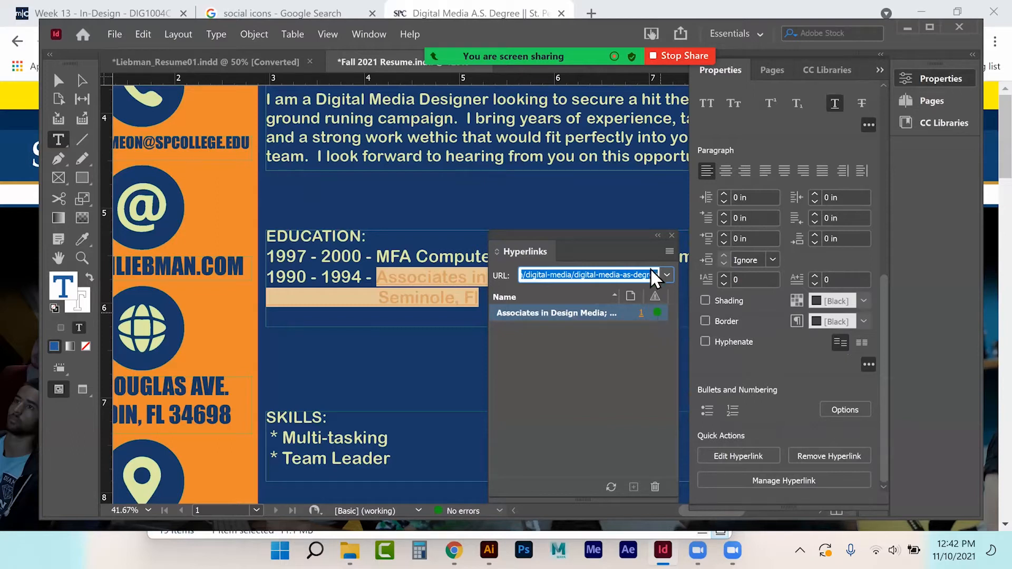
click(657, 235)
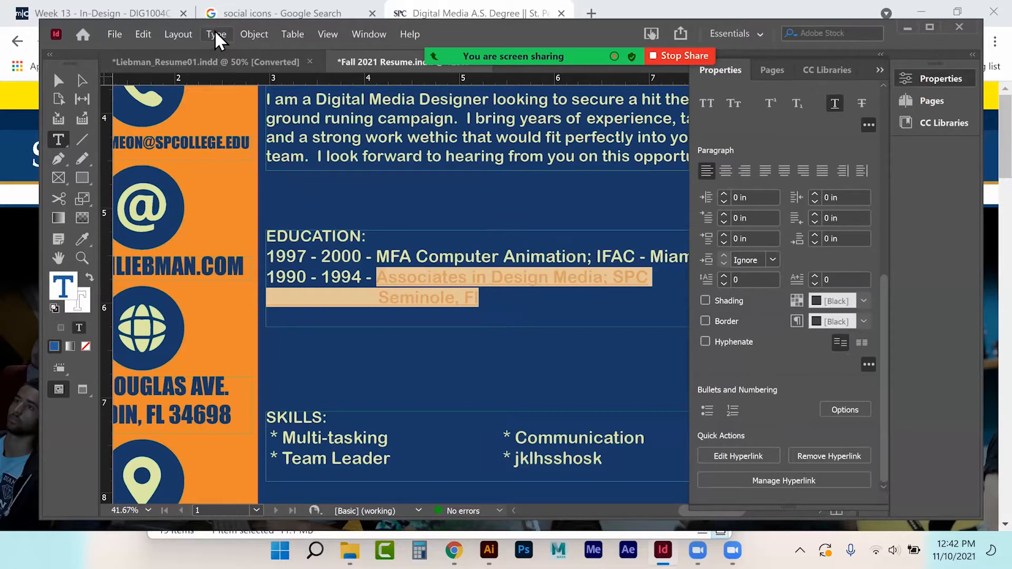
Step: Fill the link text with the R=222 G=240 B=164 swatch and deselect it
scroll(785, 263, up, 2)
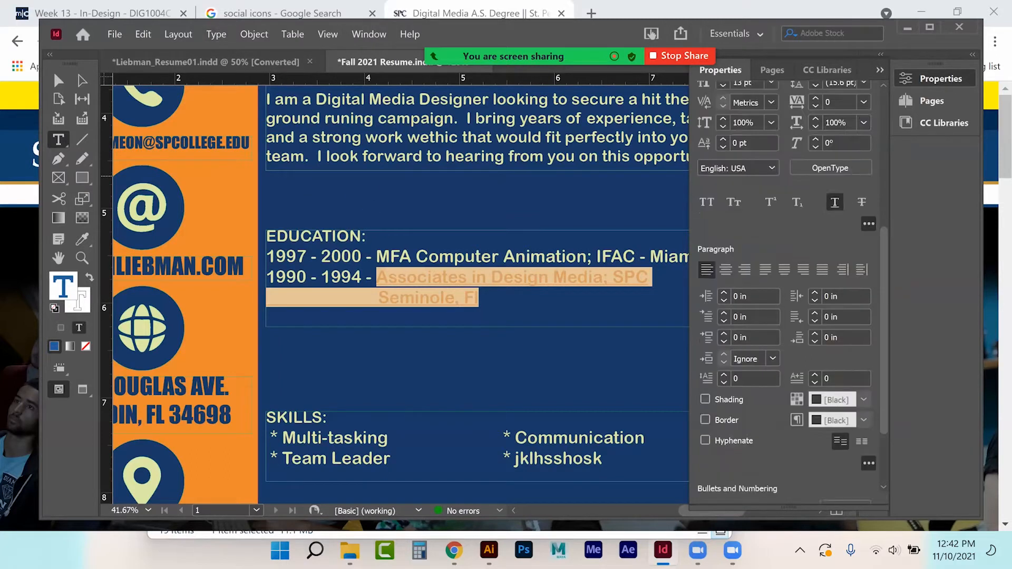
scroll(785, 263, up, 5)
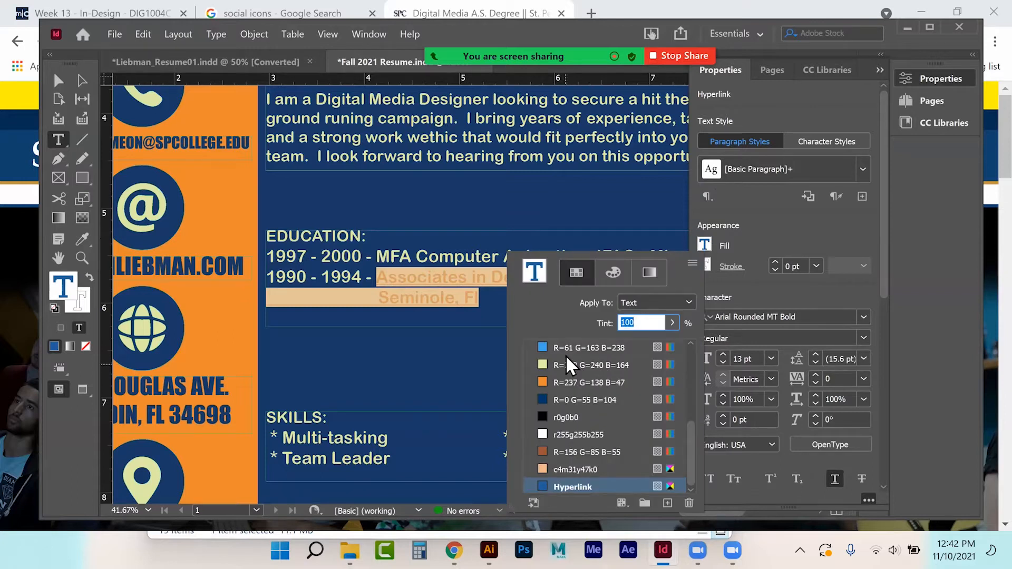
click(566, 358)
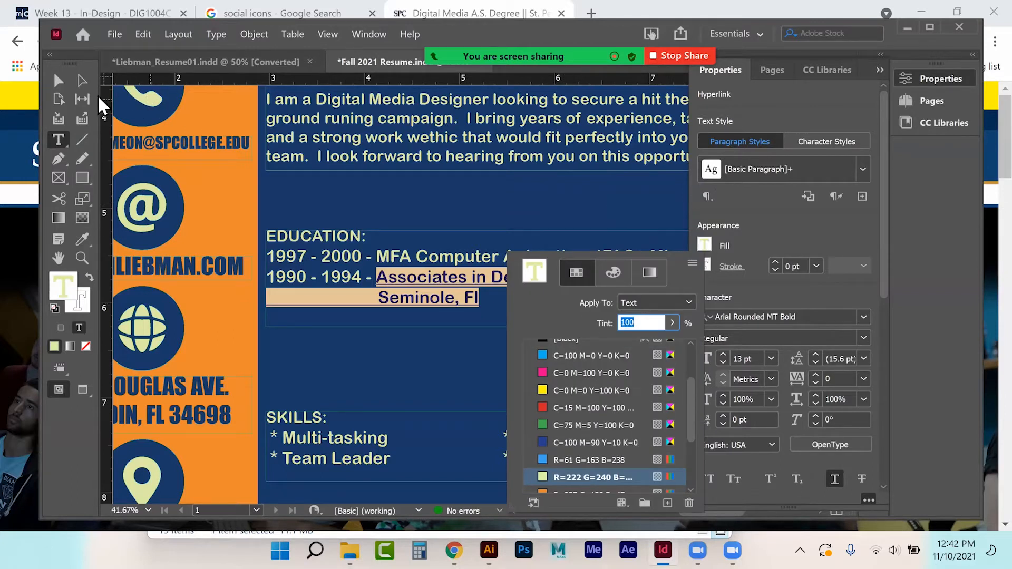
key(Escape)
click(552, 211)
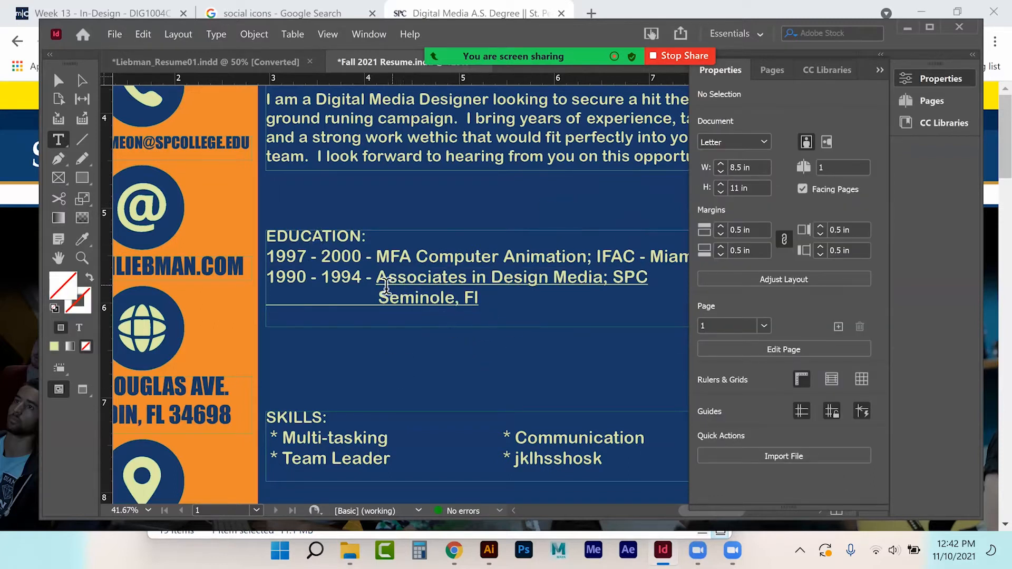
Step: Remove the indent and line break before Seminole and add a comma so it reads 'SPC, Seminole, Fl'
drag(373, 300, 281, 300)
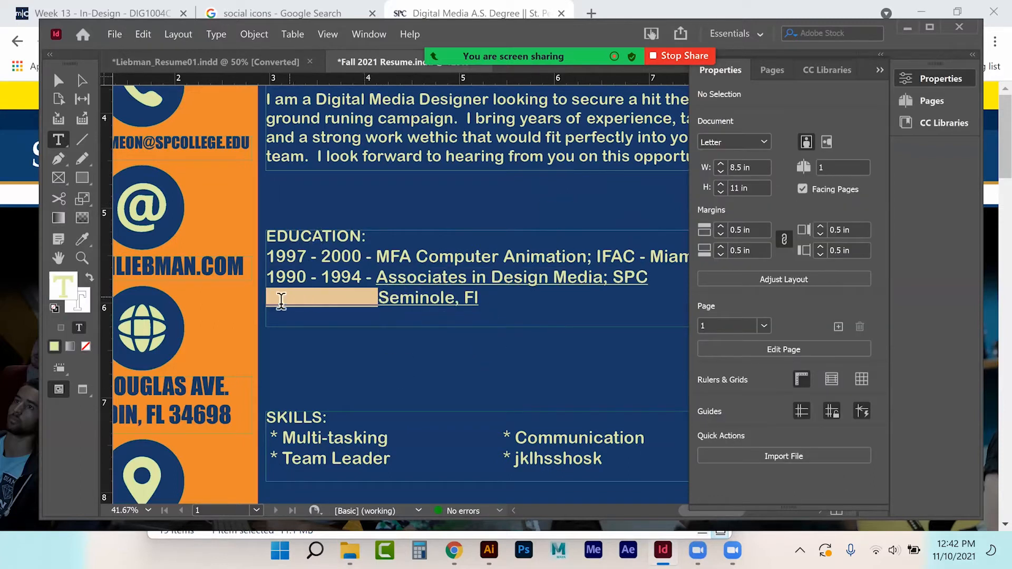
key(BackSpace)
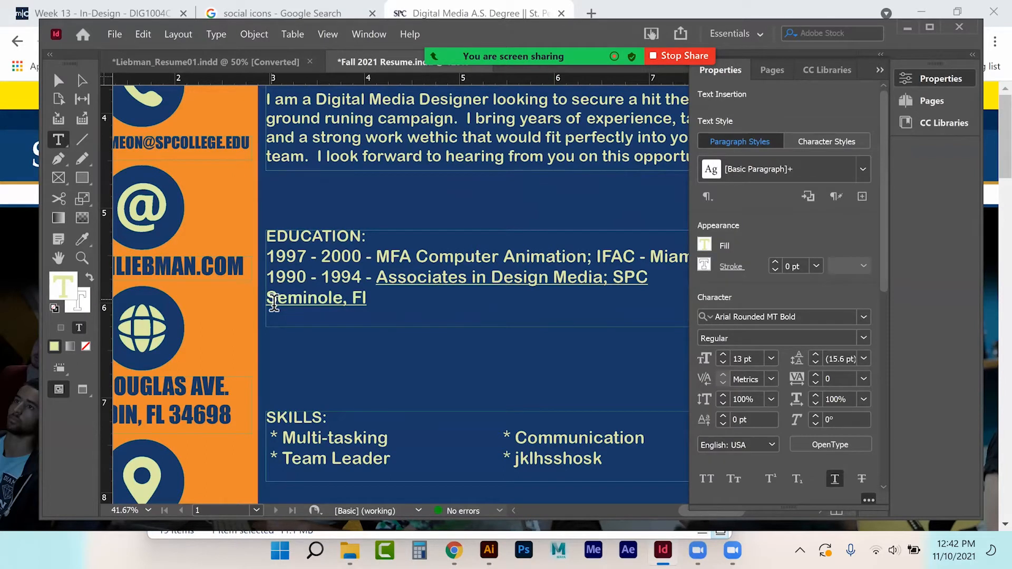
key(BackSpace)
text(, Seminole,)
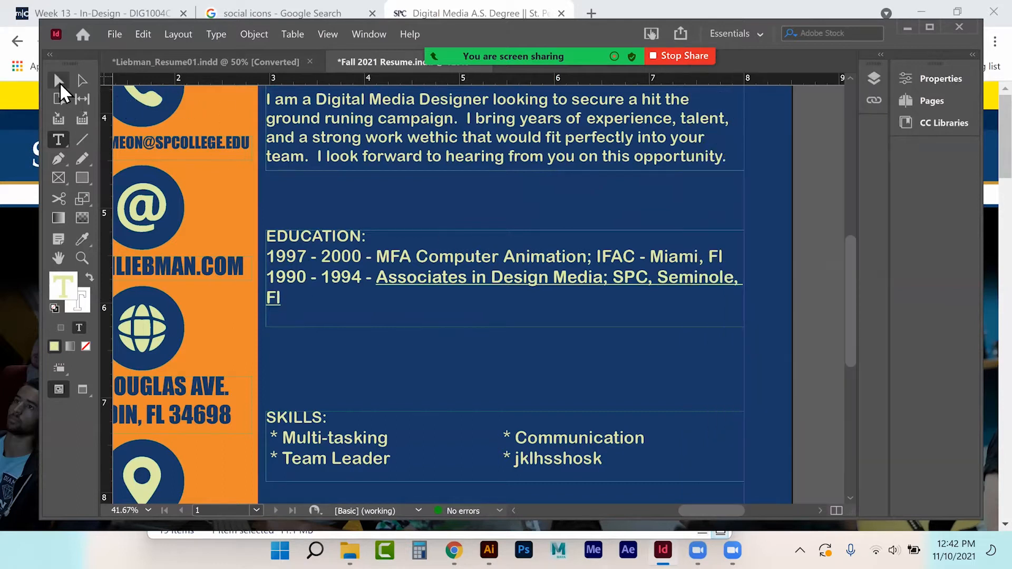
click(59, 80)
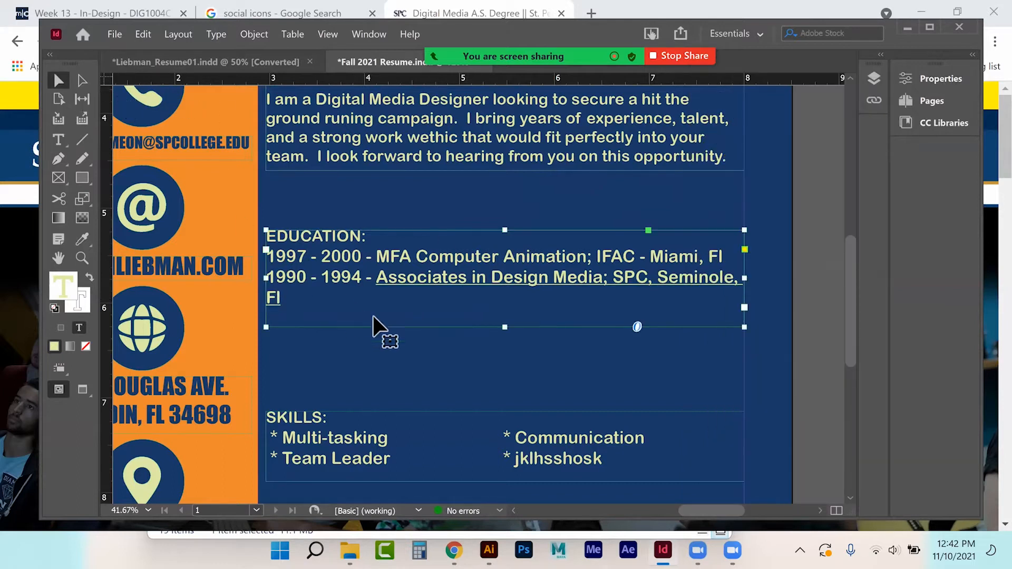
click(775, 254)
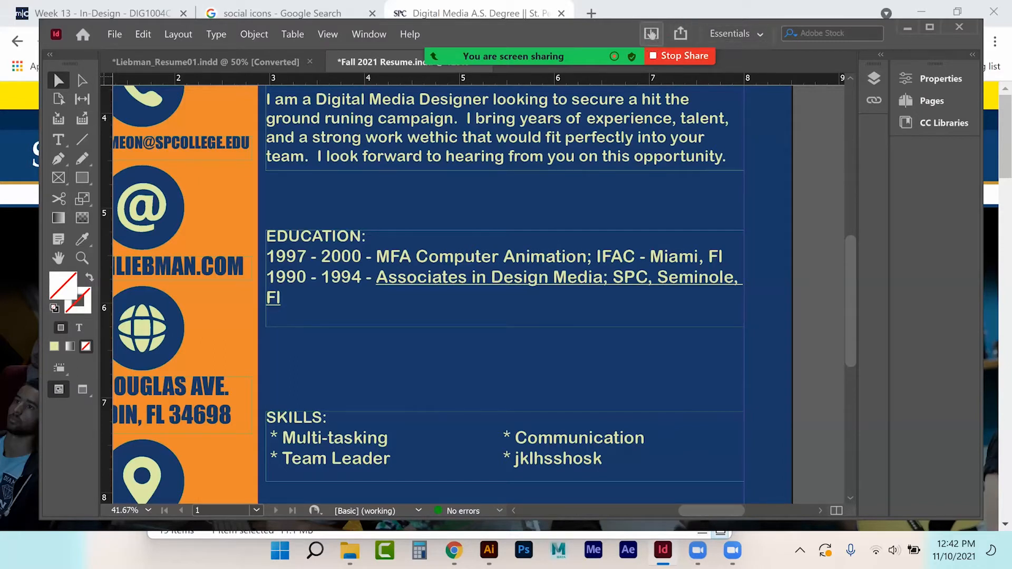
click(115, 33)
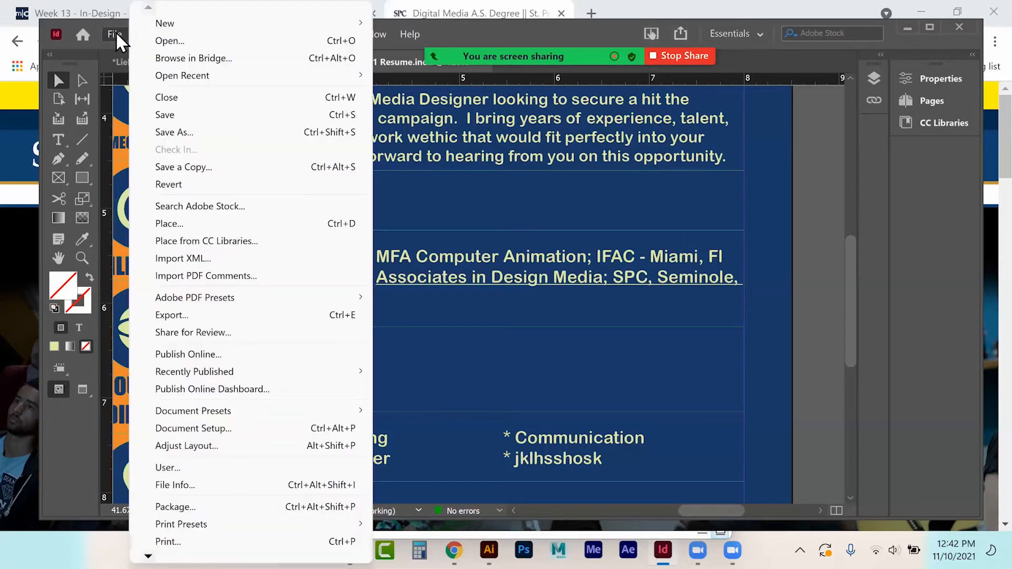
Step: Publish the resume through Publish Online, keeping the title 'Fall 2021 Resume'
click(173, 357)
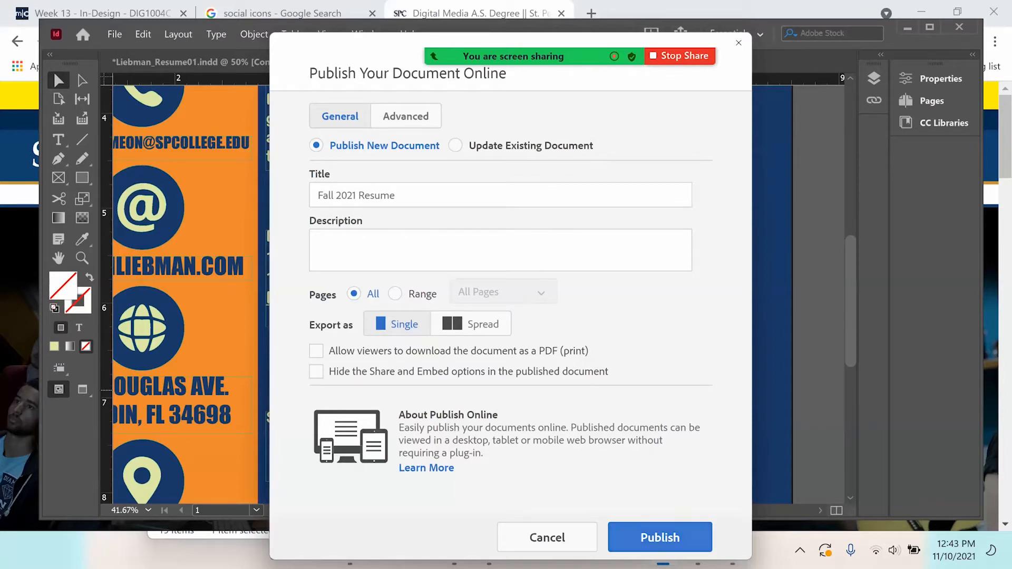
click(660, 537)
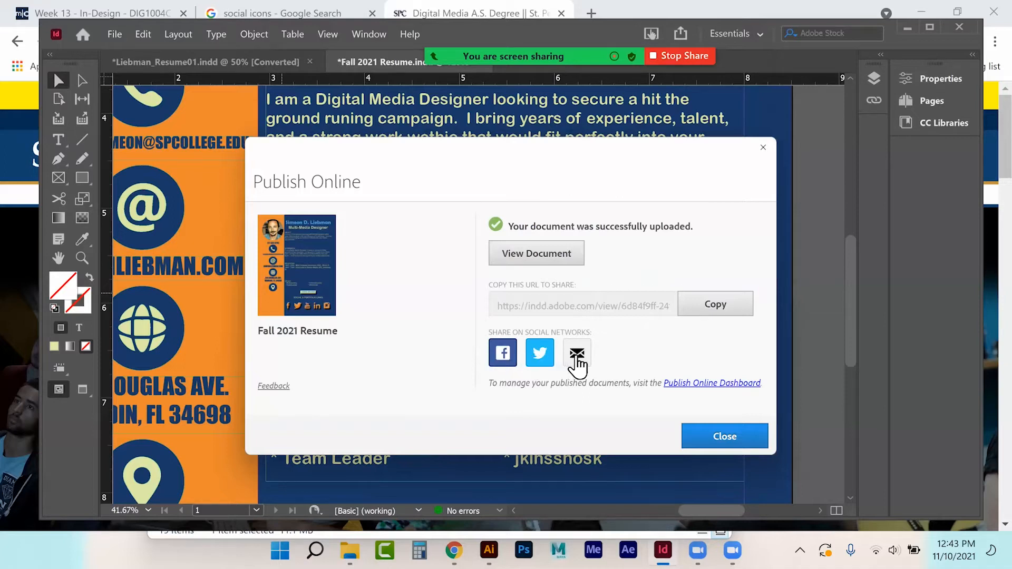
Step: View the published resume online and test its education link to the Digital Media A.S. Degree page
click(534, 264)
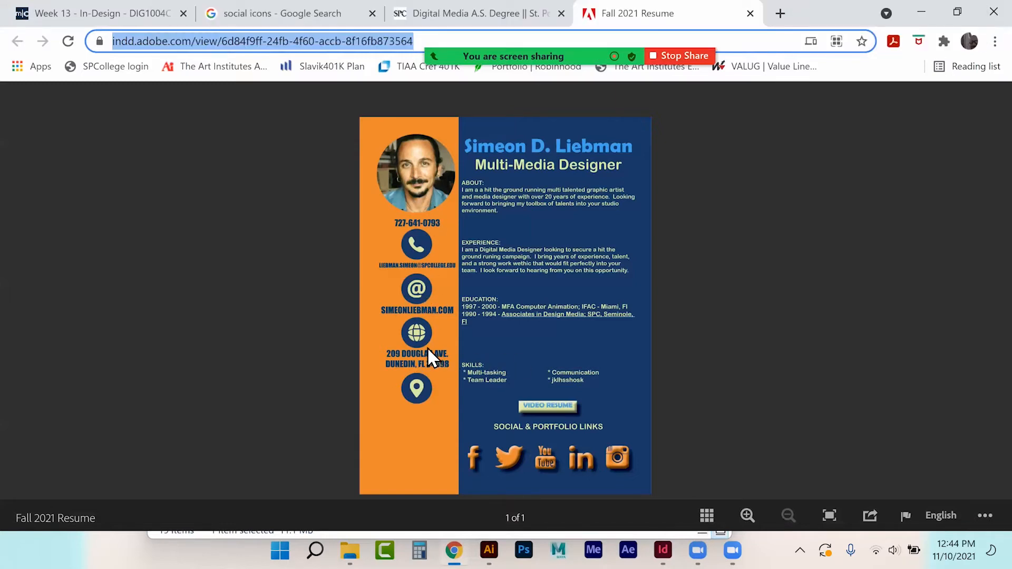
click(554, 318)
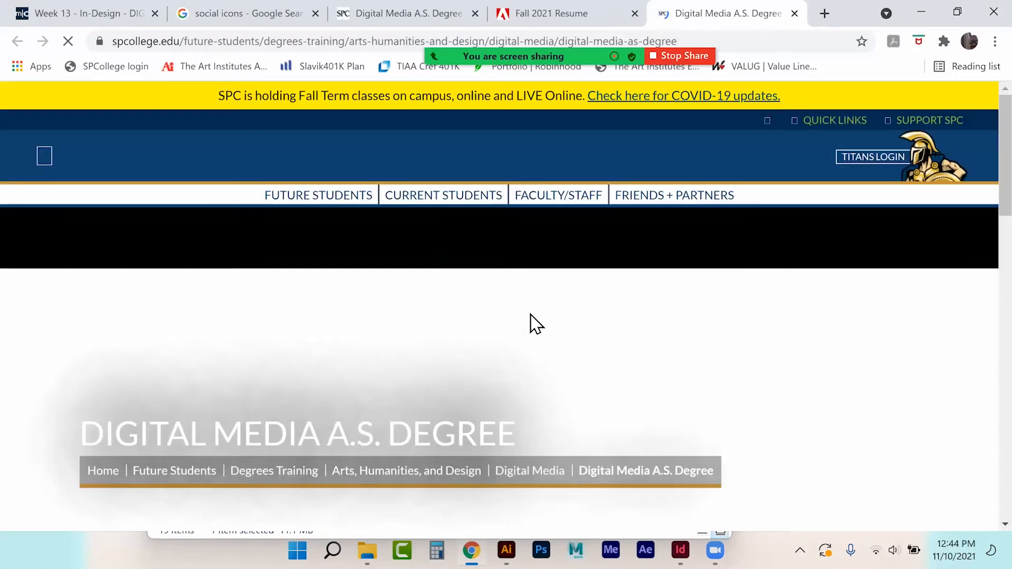
scroll(542, 311, down, 3)
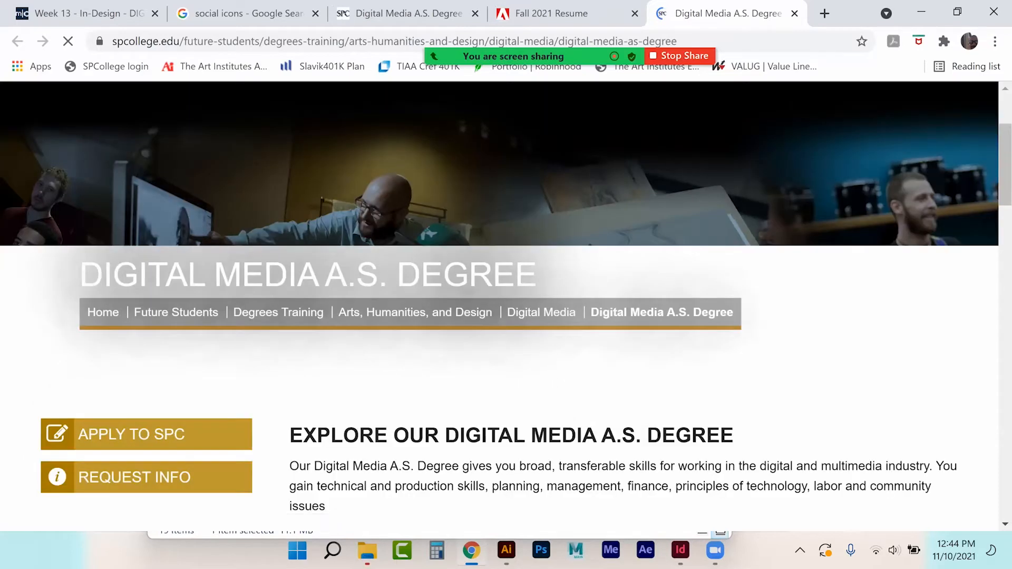
Step: Close the degree page and the online resume tab, then return to InDesign
click(794, 13)
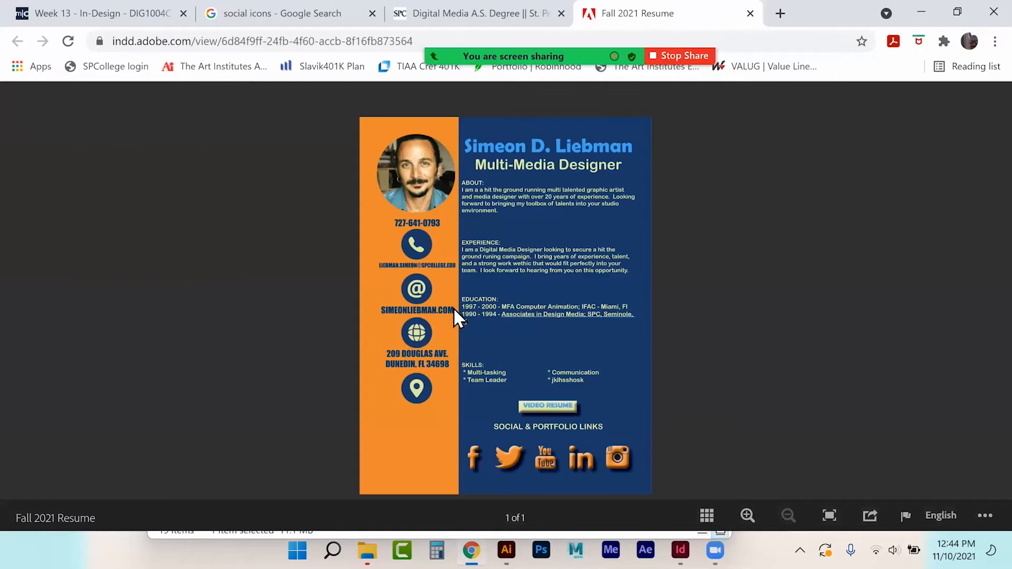
click(750, 13)
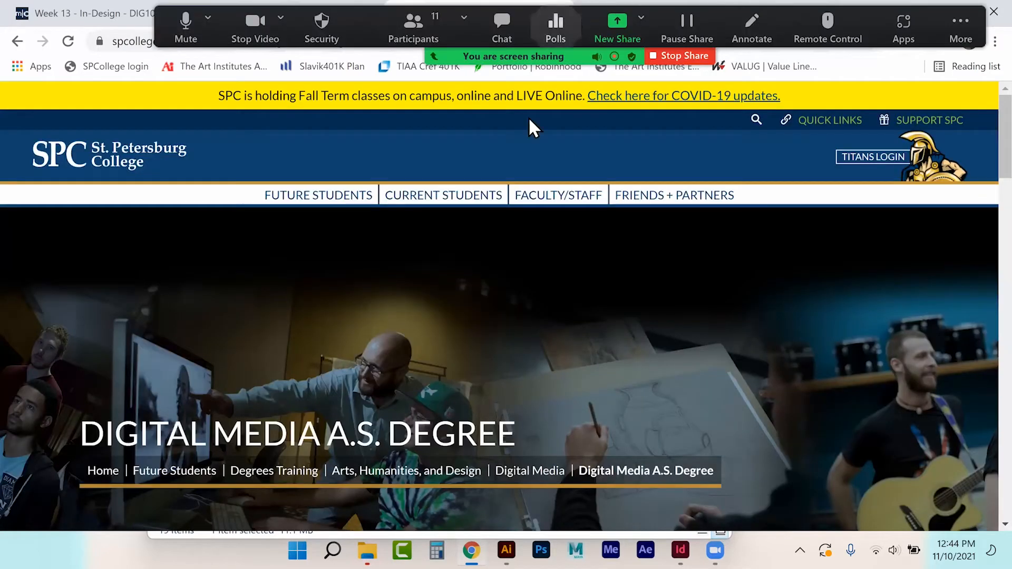
click(680, 550)
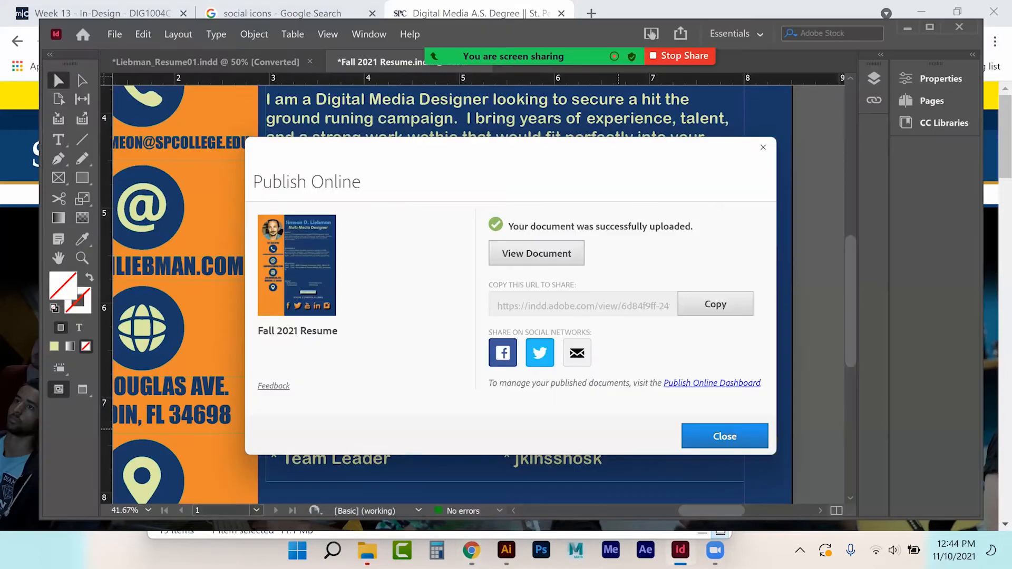
Step: Dismiss the Publish Online confirmation and switch to the Type tool
click(726, 436)
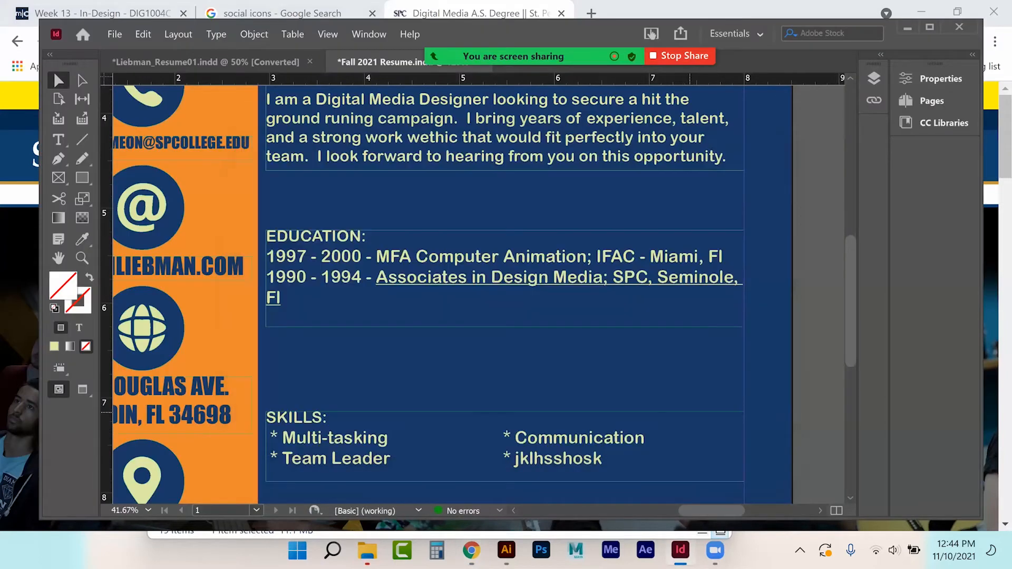
scroll(496, 290, left, 5)
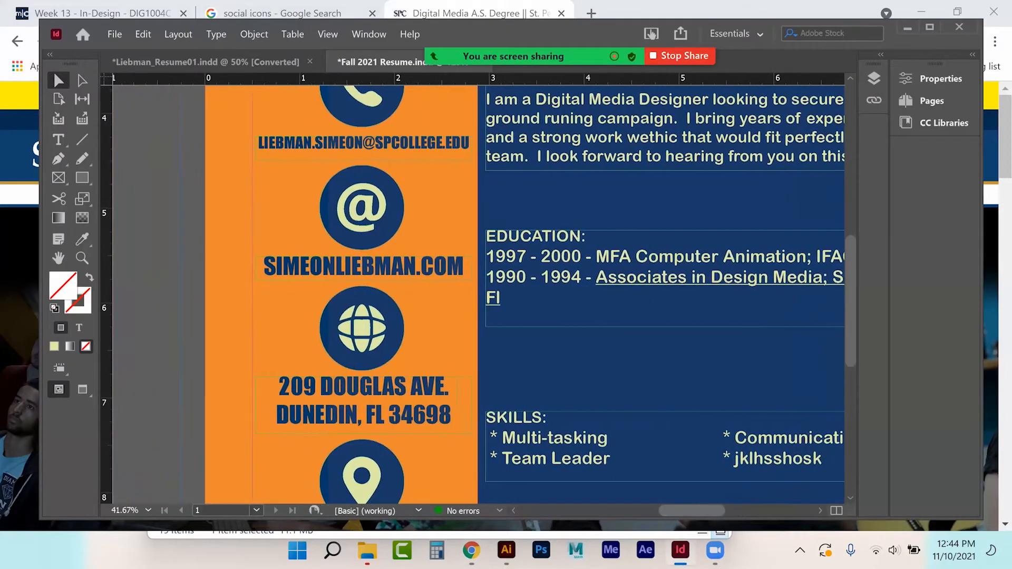
click(57, 140)
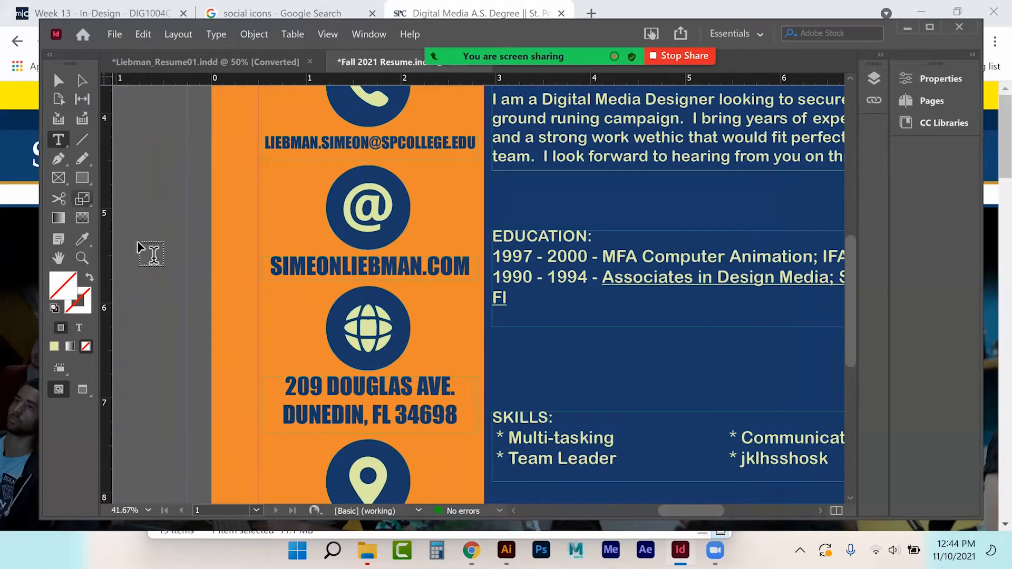
Step: Turn the website address text into a URL hyperlink to its own address, then select the email line
drag(274, 271, 477, 273)
right_click(457, 271)
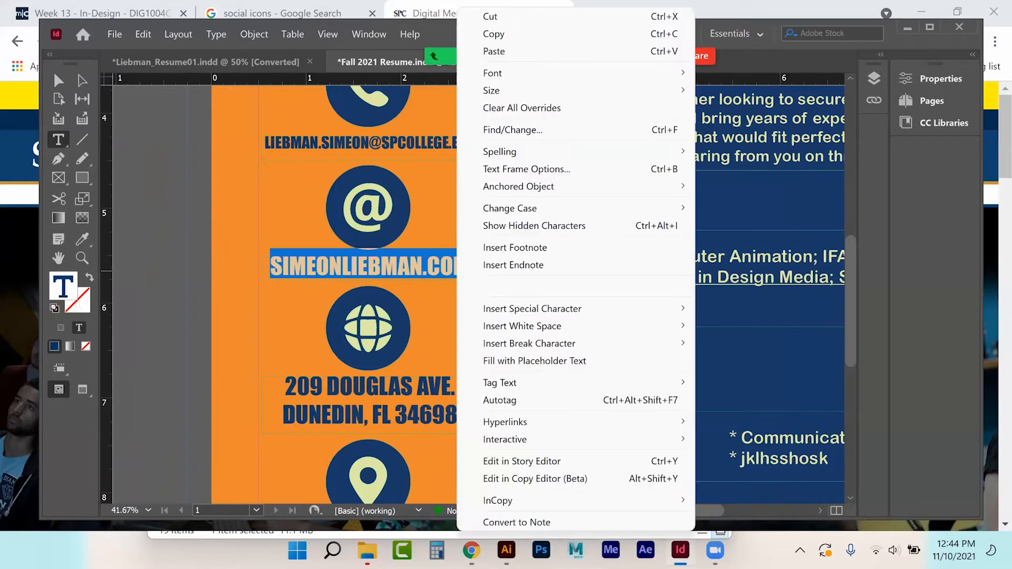
mouse_move(505, 422)
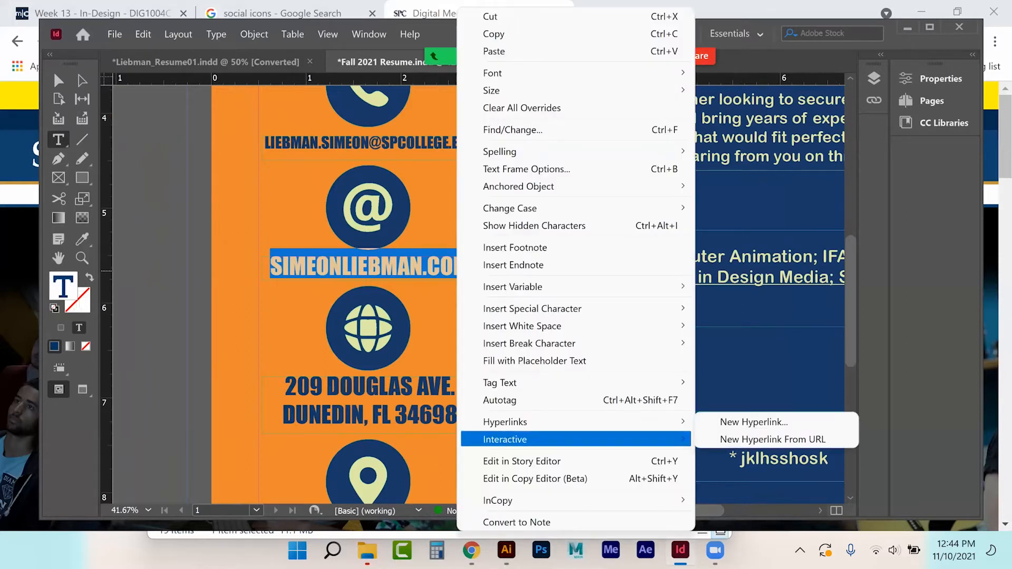
click(753, 422)
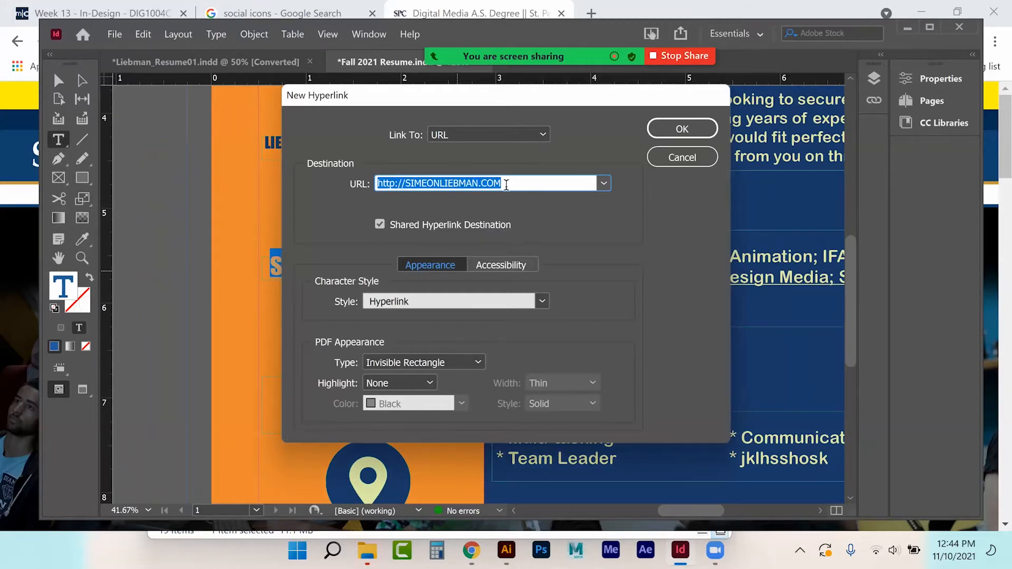
click(654, 133)
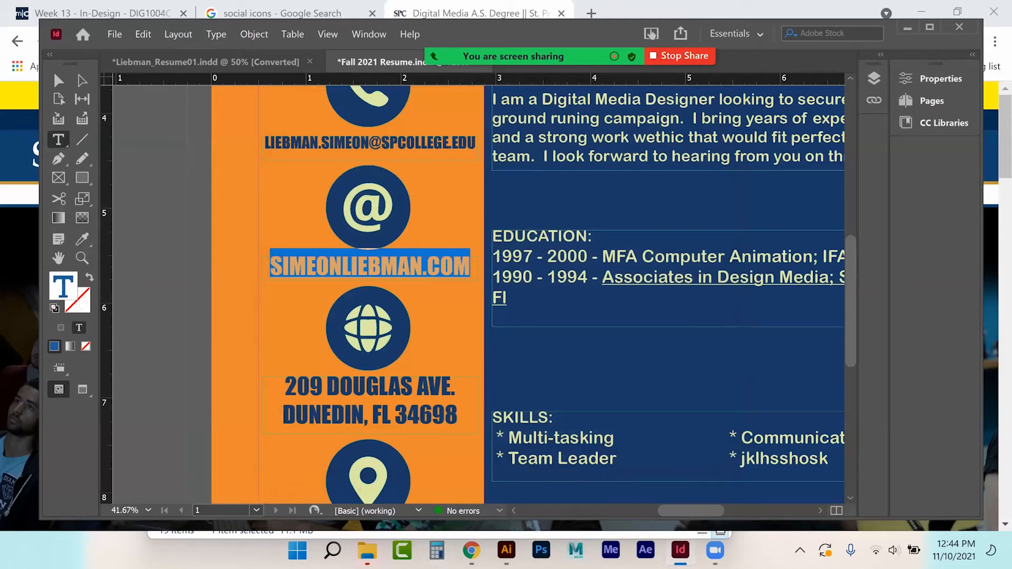
drag(265, 142, 459, 153)
Step: Make the email line an Email hyperlink with subject 'Responding to your posted resume'
scroll(459, 242, up, 2)
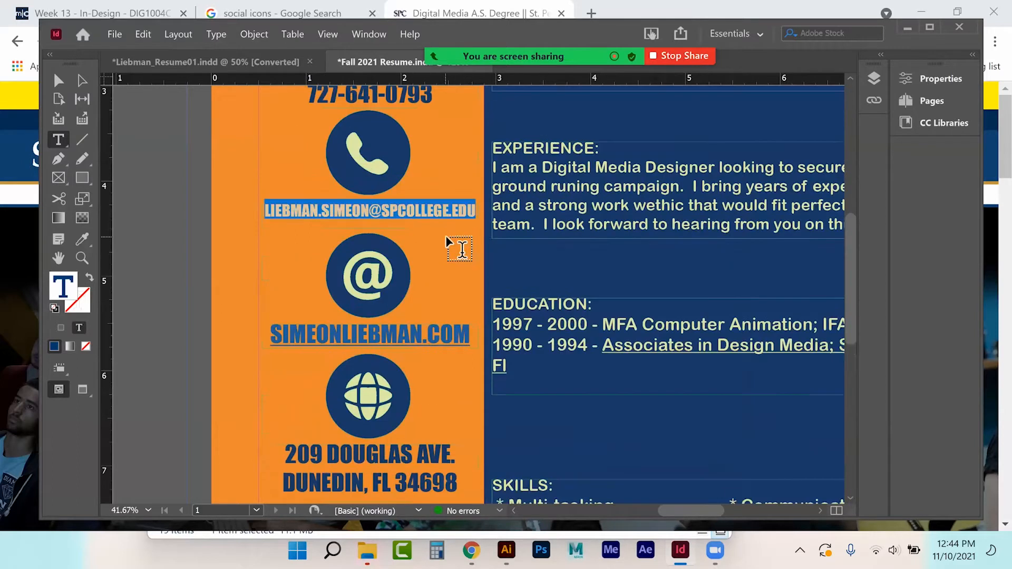
right_click(442, 215)
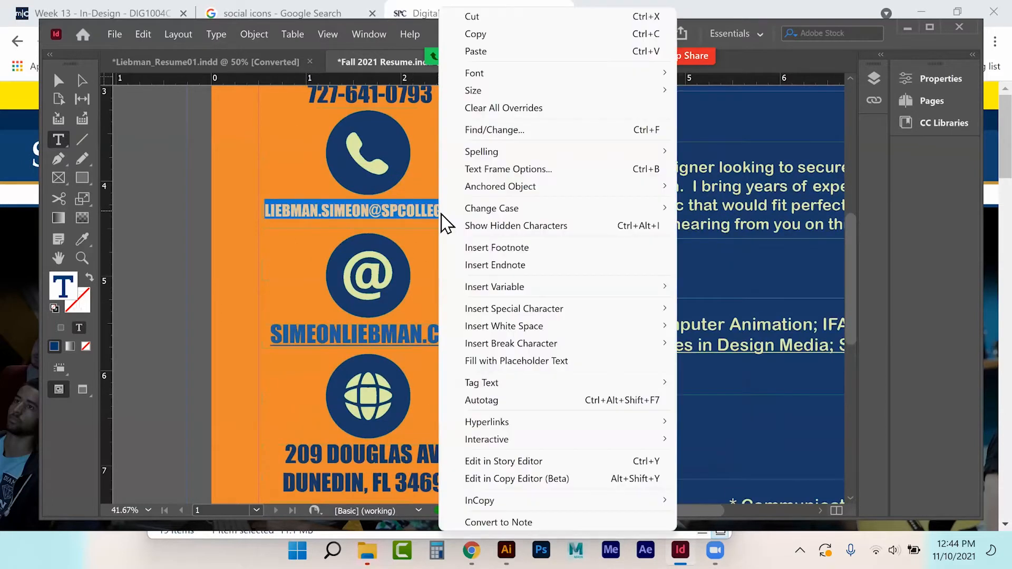
mouse_move(487, 422)
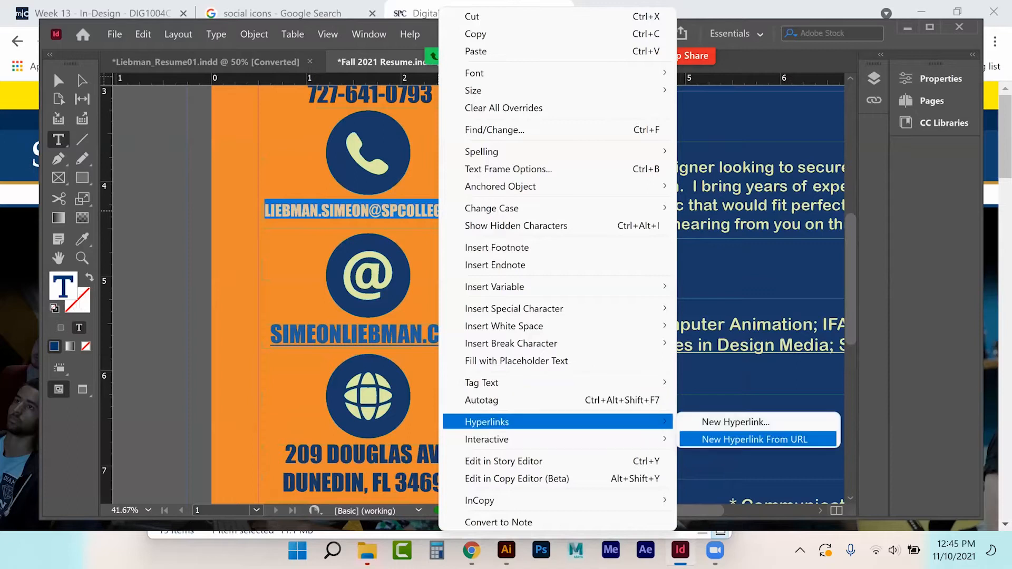
click(735, 421)
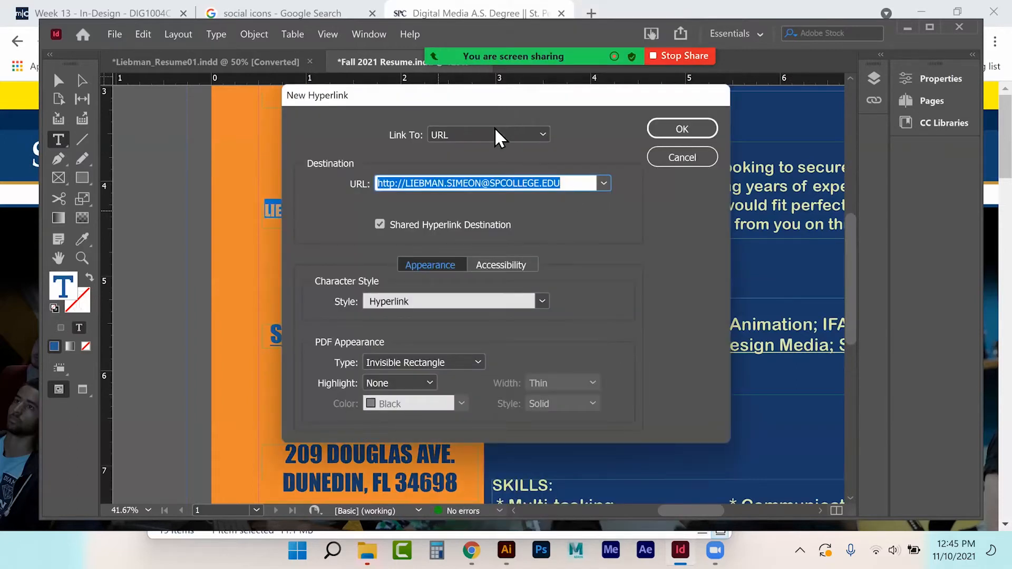
click(495, 133)
click(478, 184)
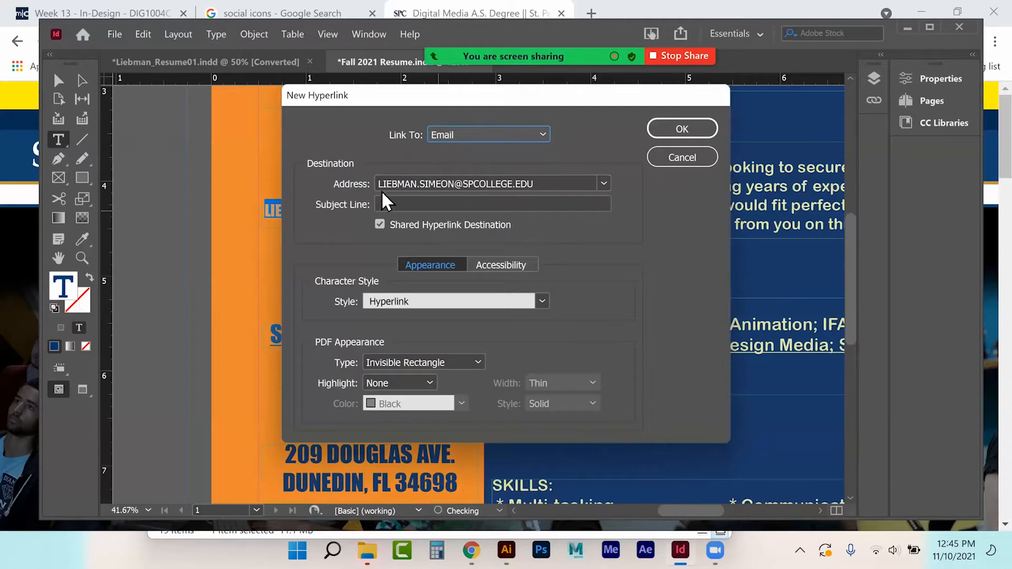
click(433, 205)
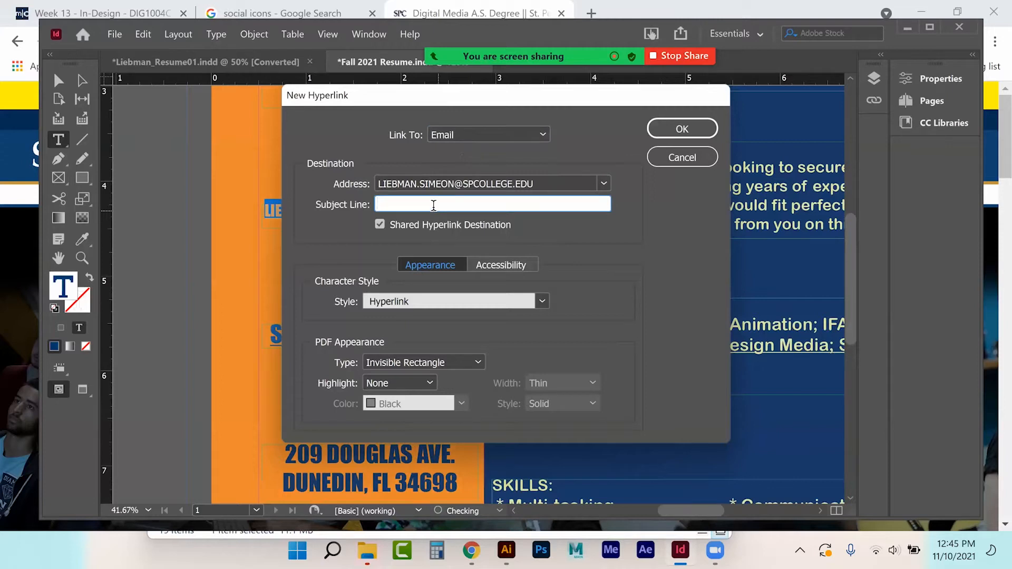
text(Responding to your posted resume.)
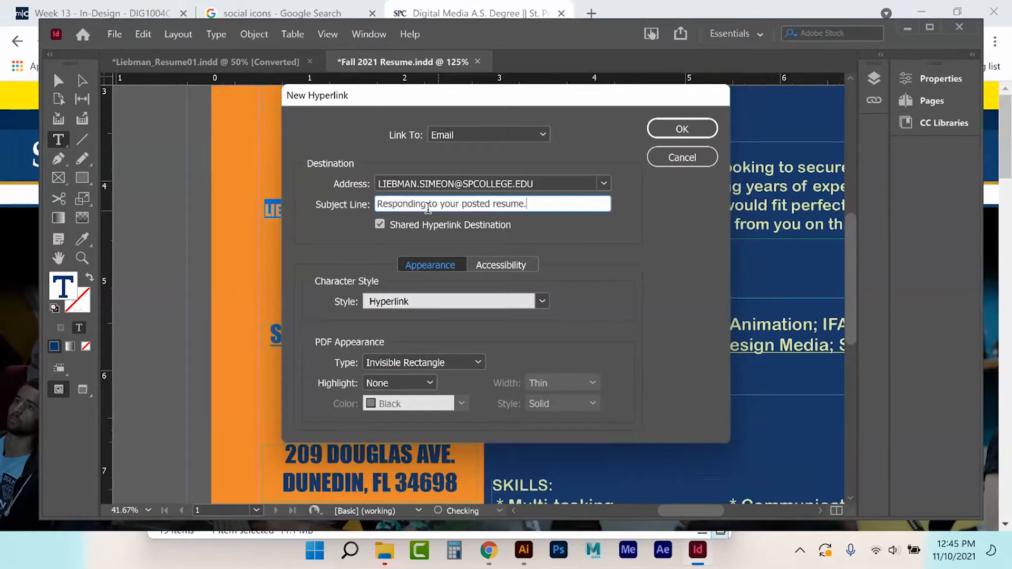
key(Return)
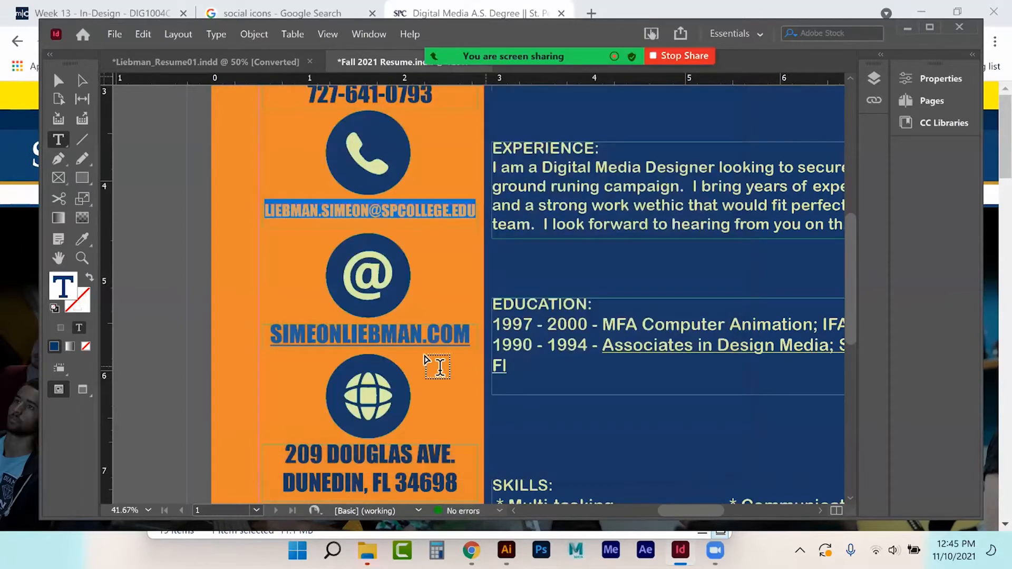
scroll(426, 361, up, 1)
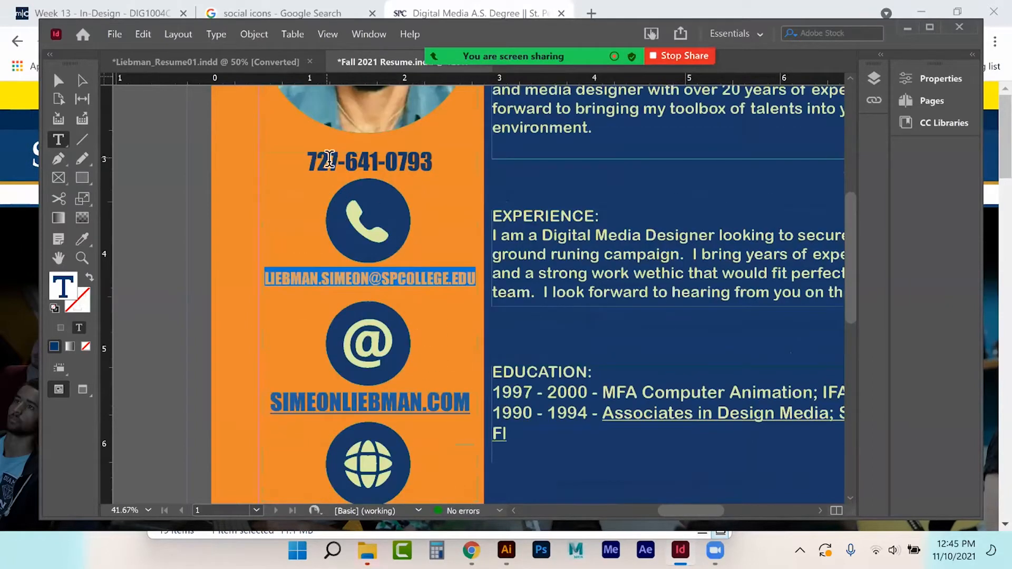
Step: Select the website text and inspect its Fill swatches in the Properties panel without changing them
click(330, 158)
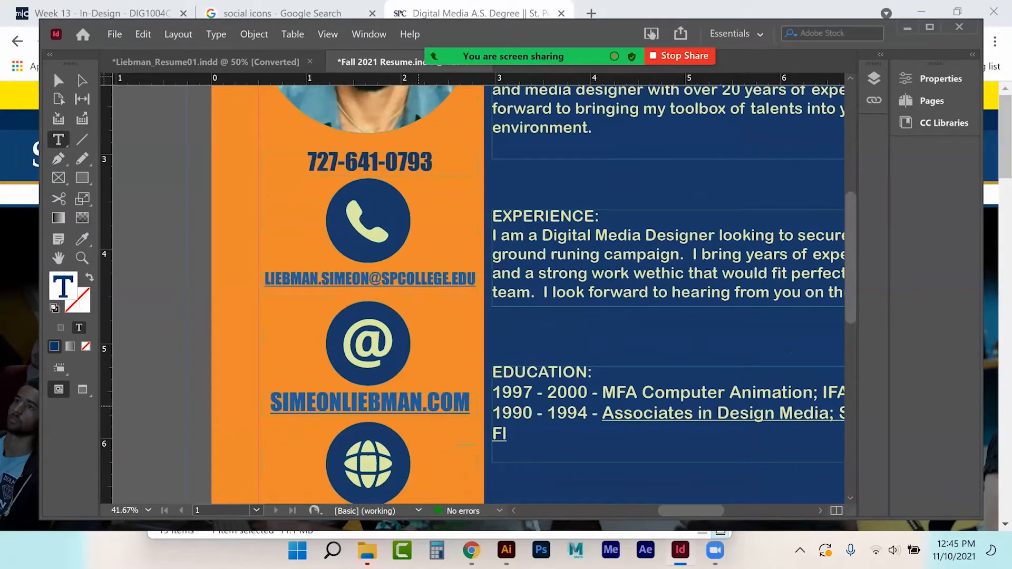
drag(270, 401, 436, 416)
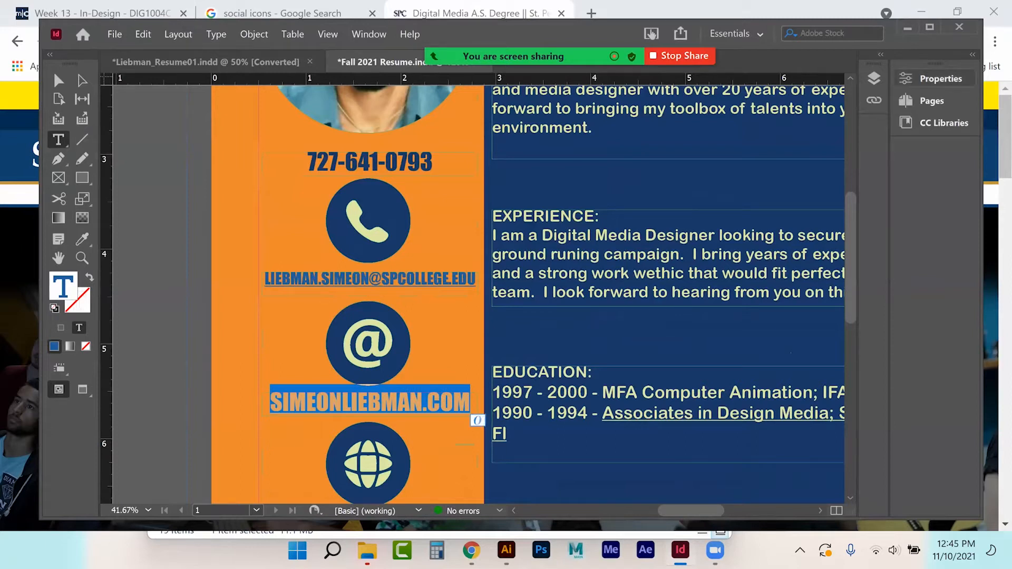
click(932, 78)
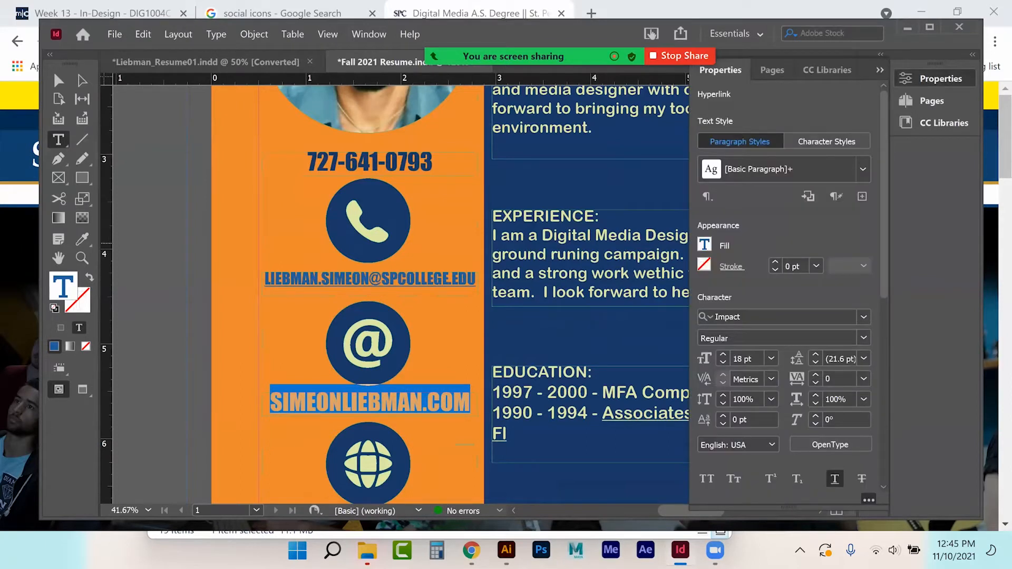
click(704, 244)
click(704, 244)
click(704, 244)
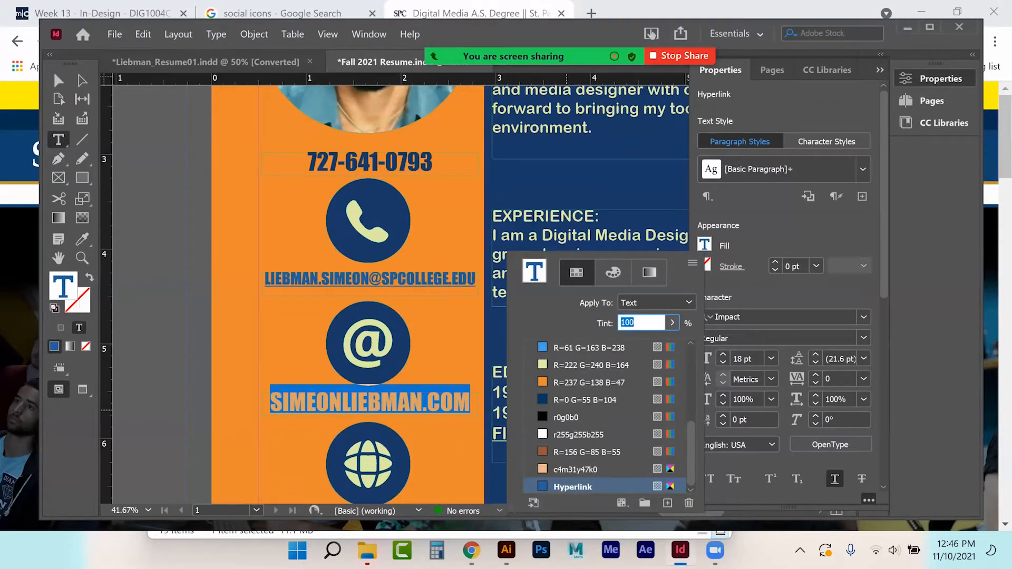
scroll(606, 416, up, 5)
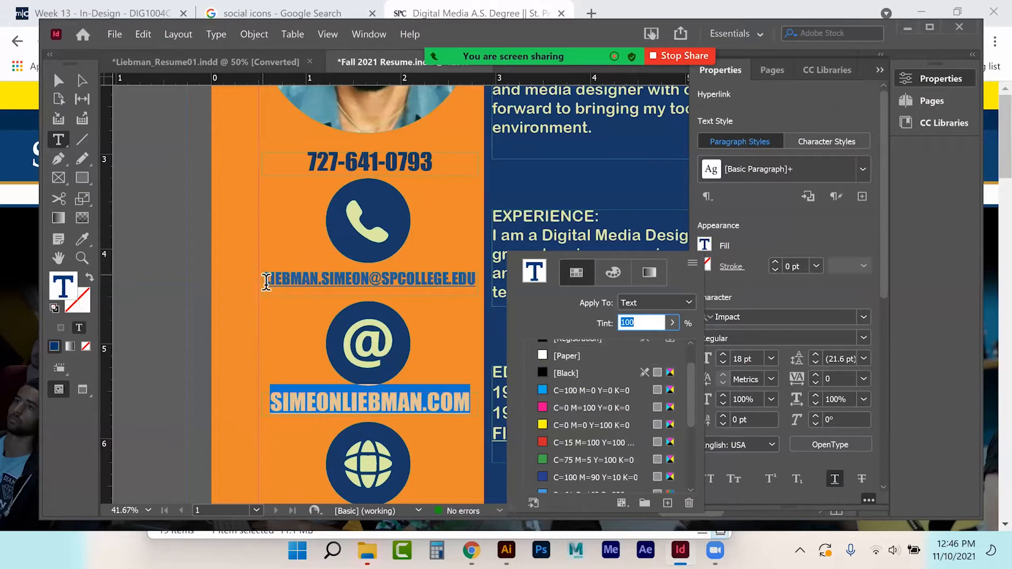
key(Escape)
Step: Check the email line's Fill swatch, then switch to the Selection tool and deselect everything
click(469, 279)
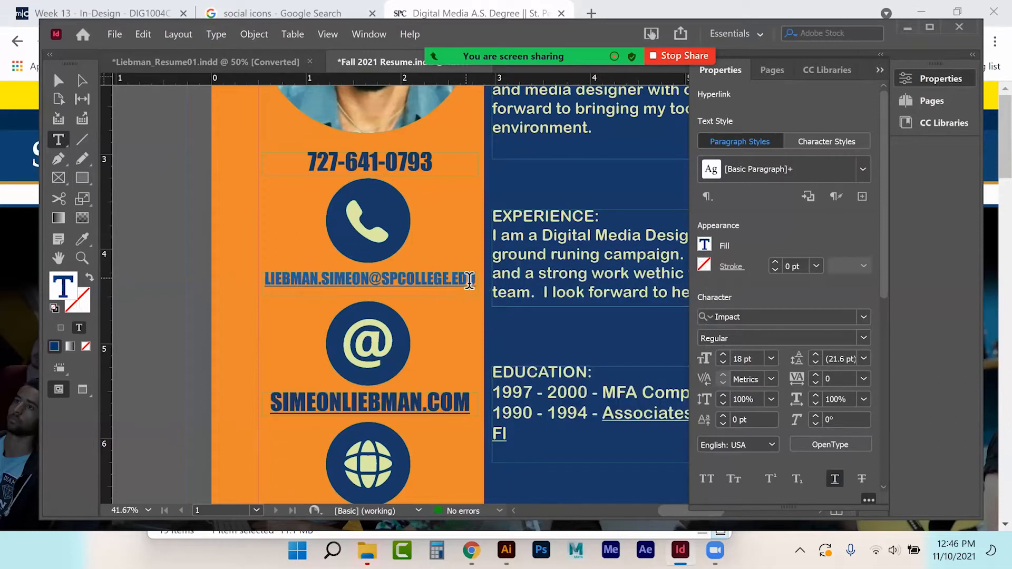
triple_click(469, 279)
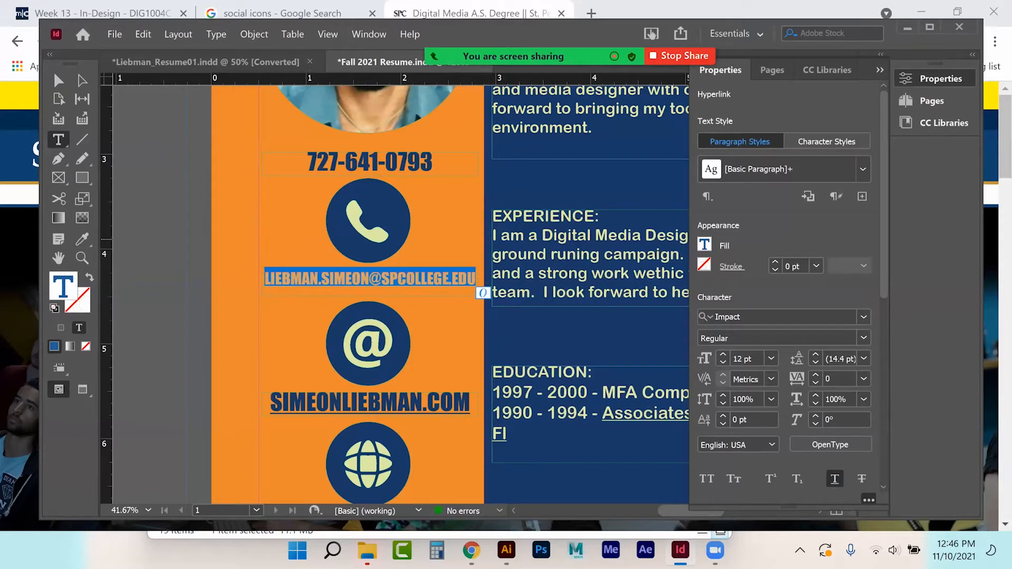
click(705, 244)
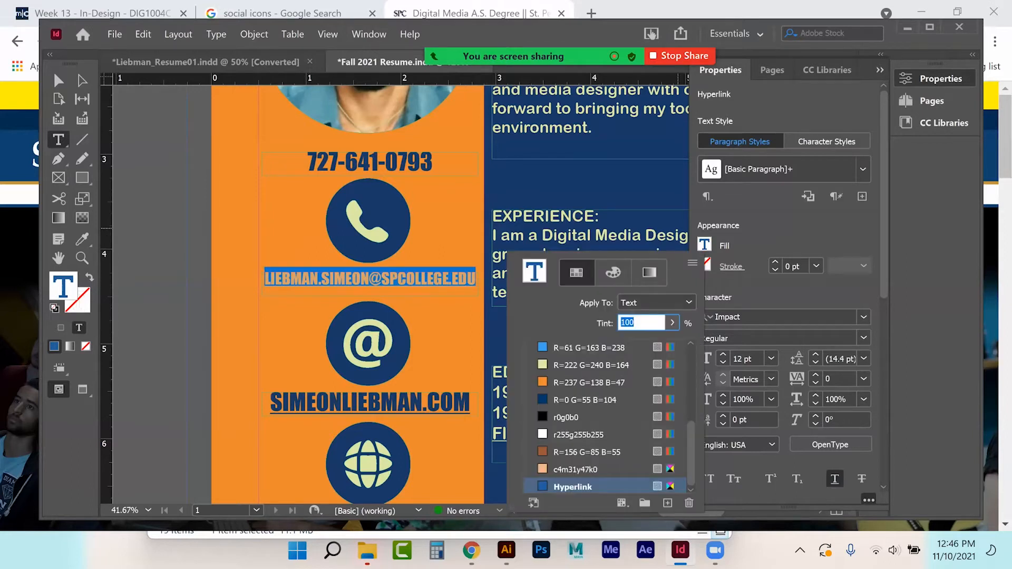
scroll(634, 356, up, 5)
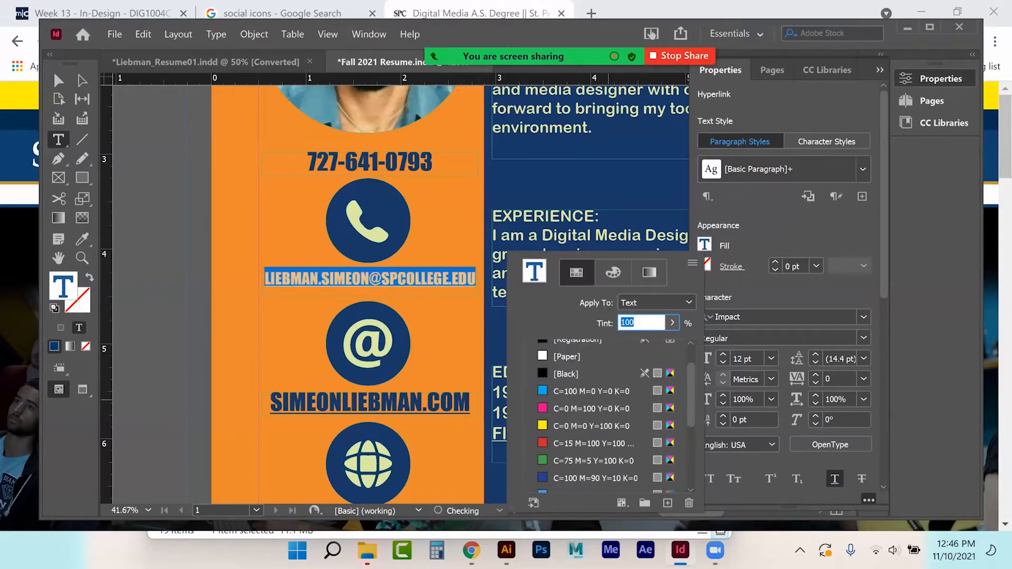
click(73, 91)
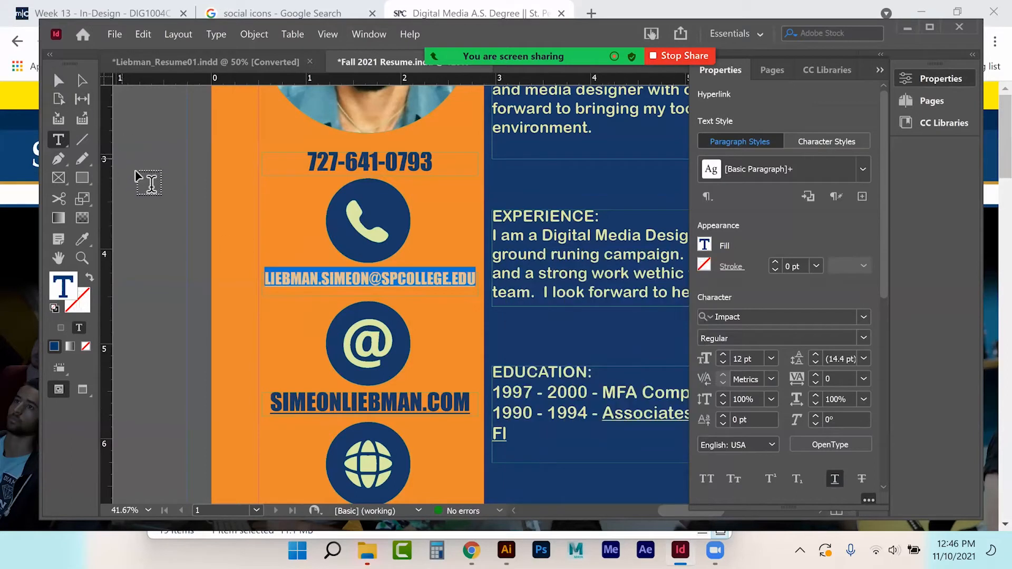
click(58, 80)
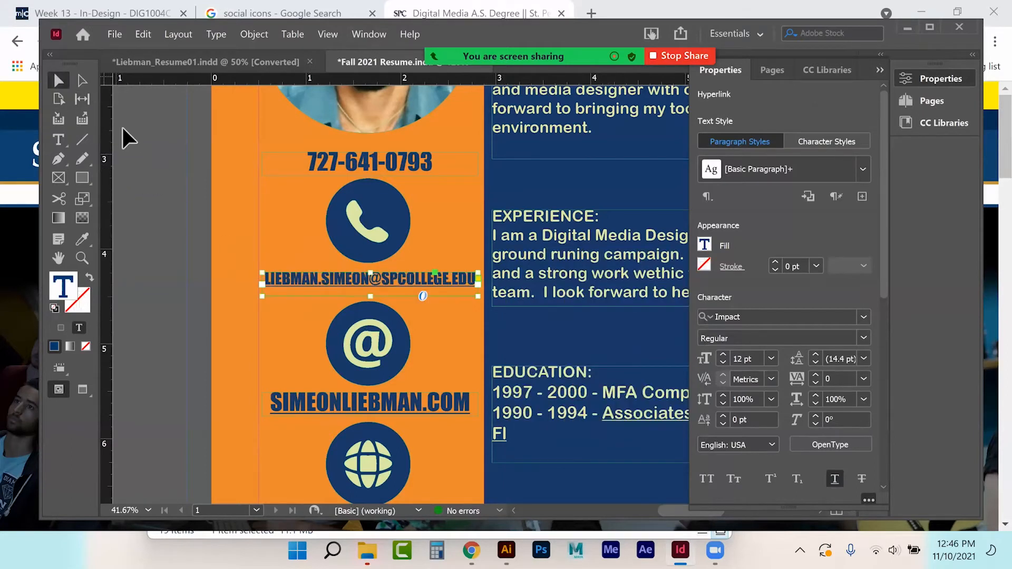
click(147, 211)
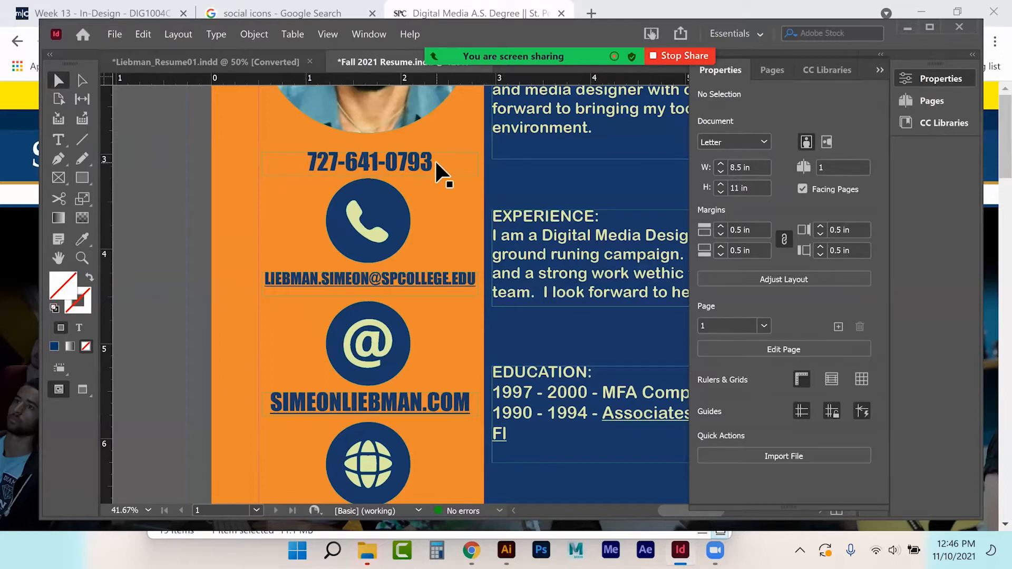
click(57, 139)
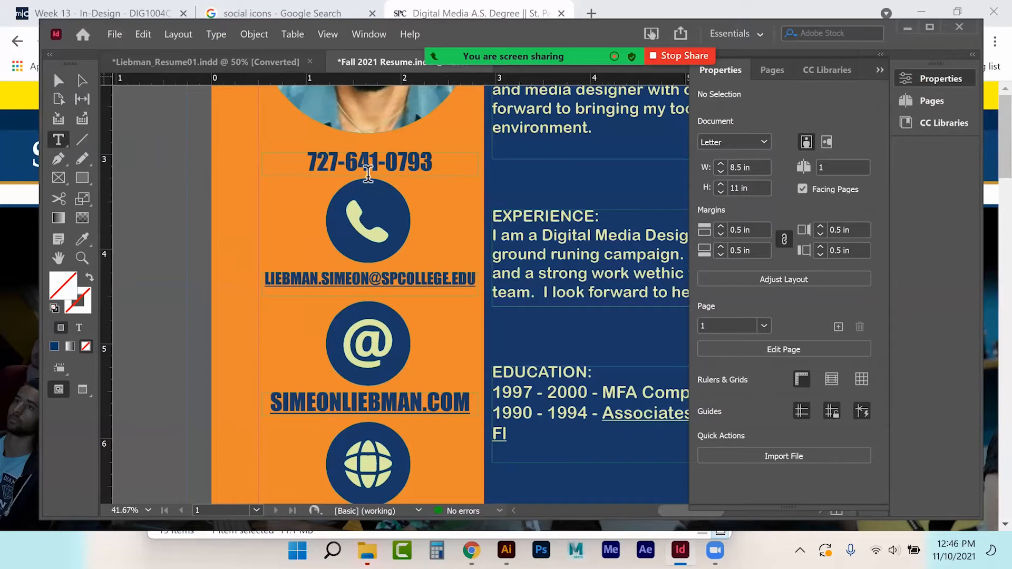
drag(308, 162, 464, 163)
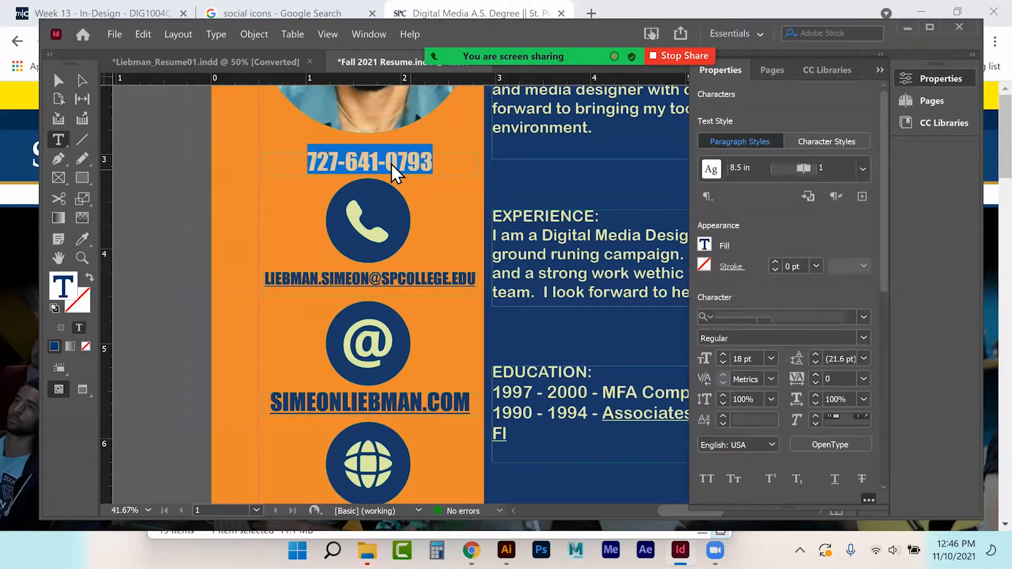
right_click(396, 169)
mouse_move(443, 423)
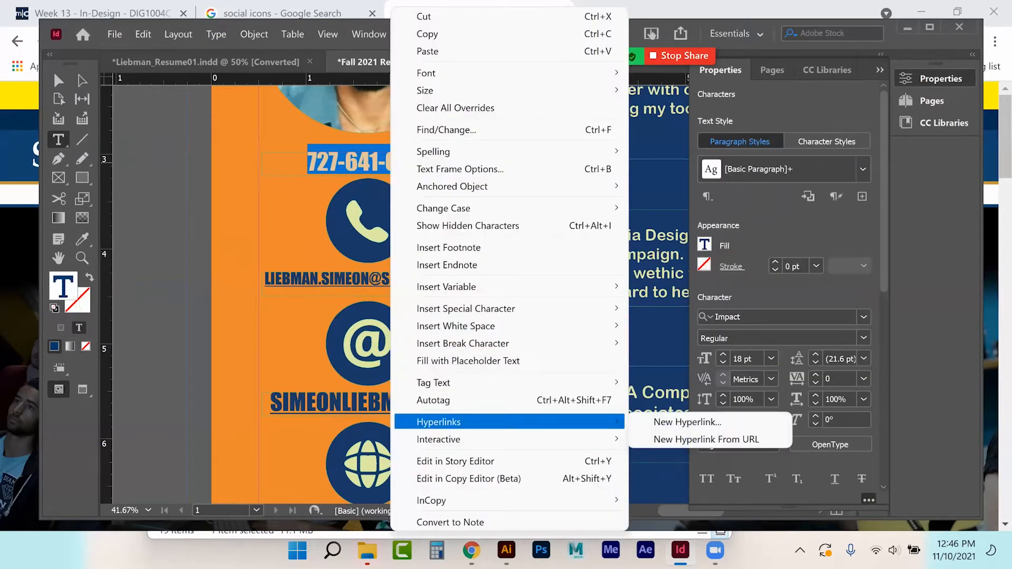
click(685, 420)
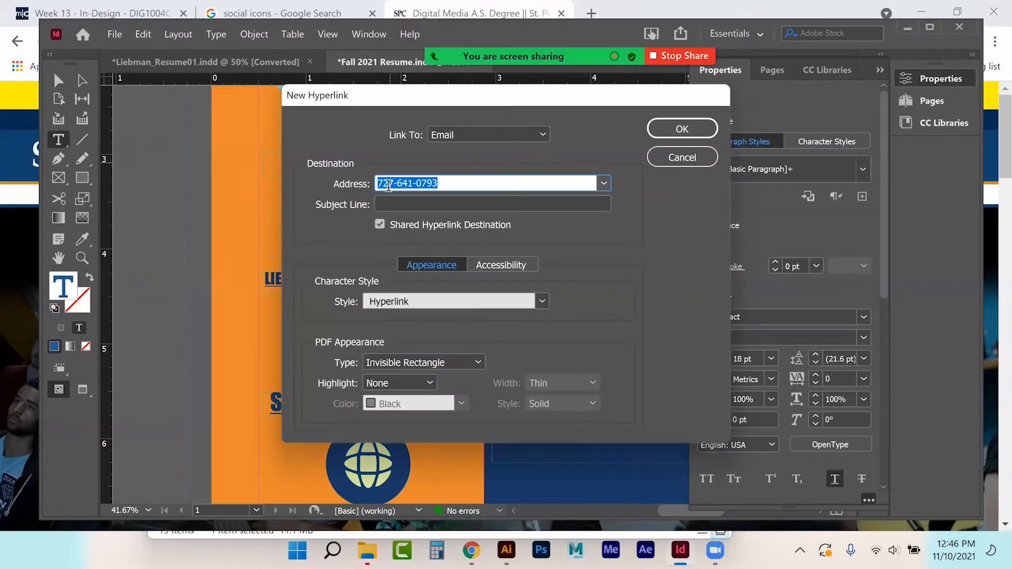
click(460, 132)
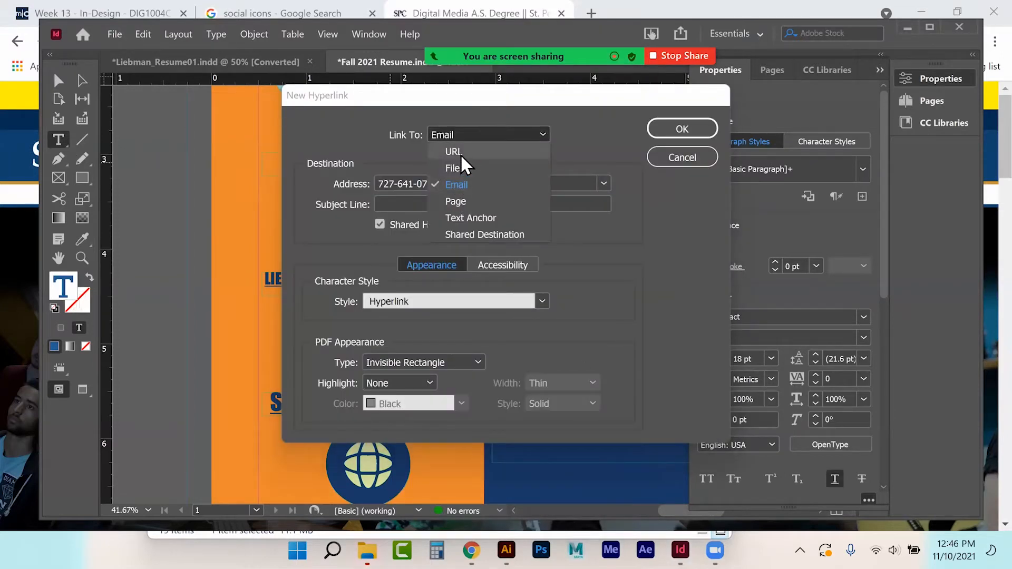
click(460, 154)
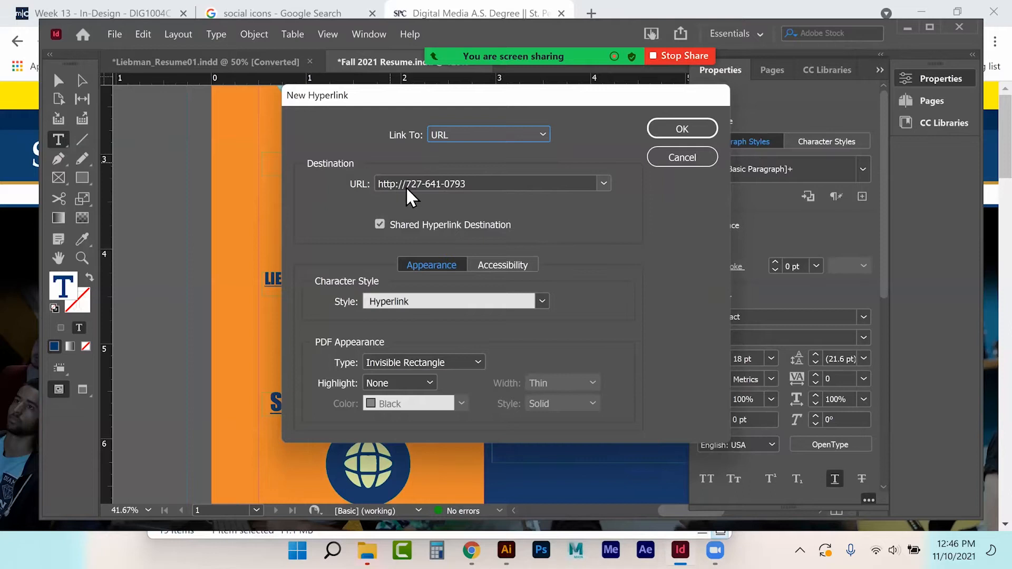
click(406, 185)
text(1)
click(434, 185)
key(BackSpace)
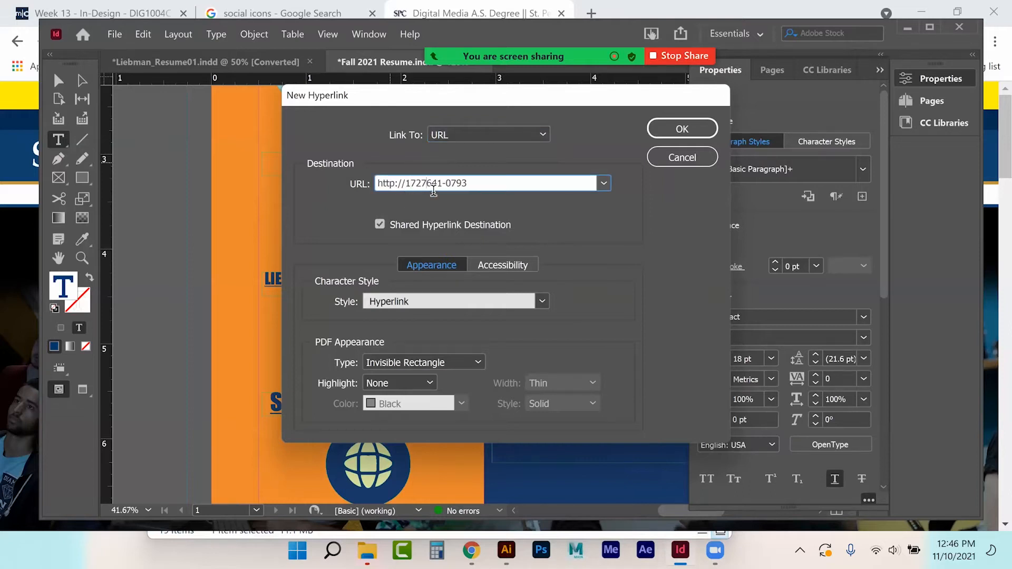
key(BackSpace)
double_click(391, 182)
text(tel)
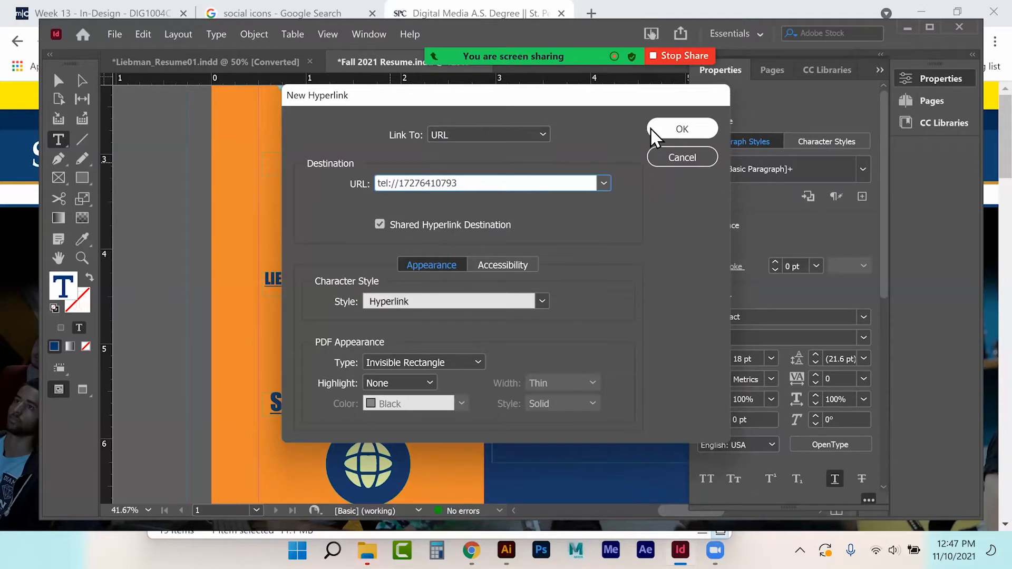
click(425, 304)
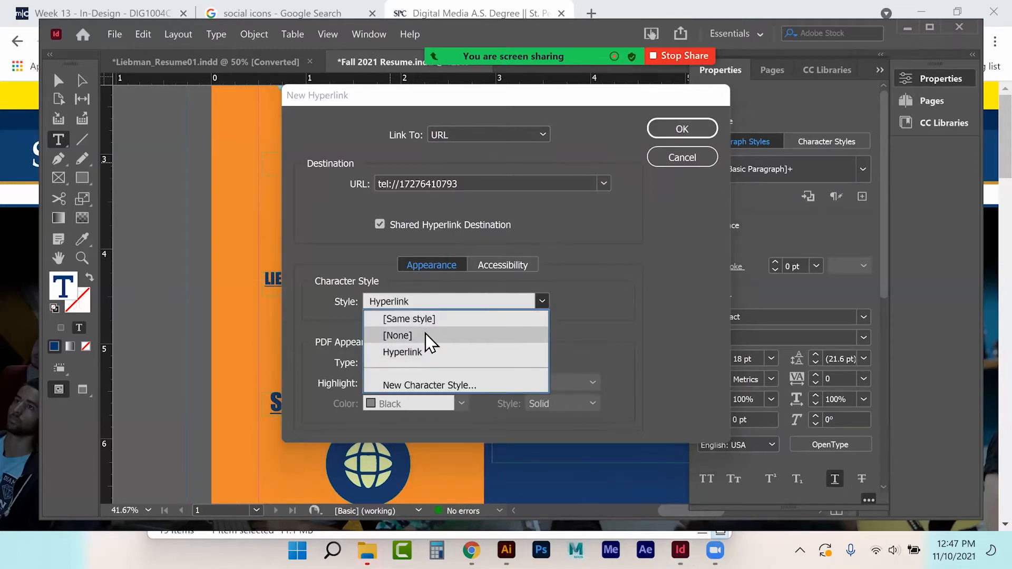
click(400, 336)
click(682, 128)
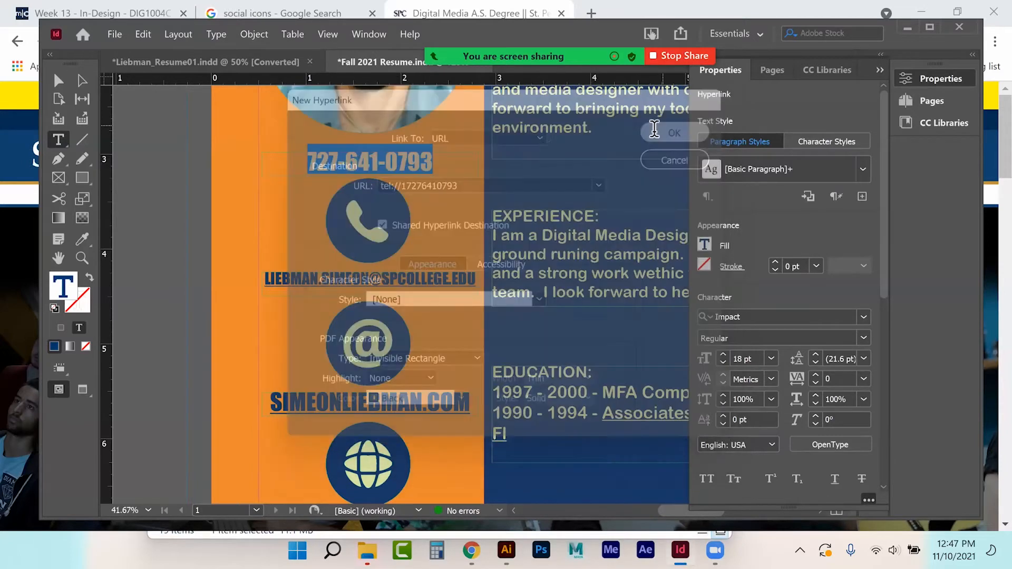
Step: Deselect the phone number, select the mailing address text, and bring Chrome forward
click(302, 162)
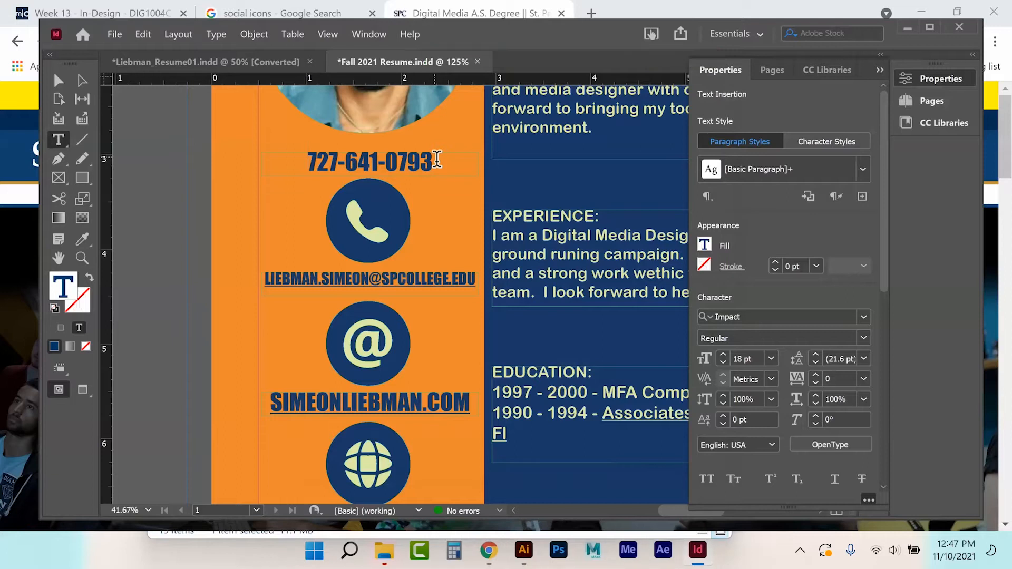
scroll(341, 275, down, 3)
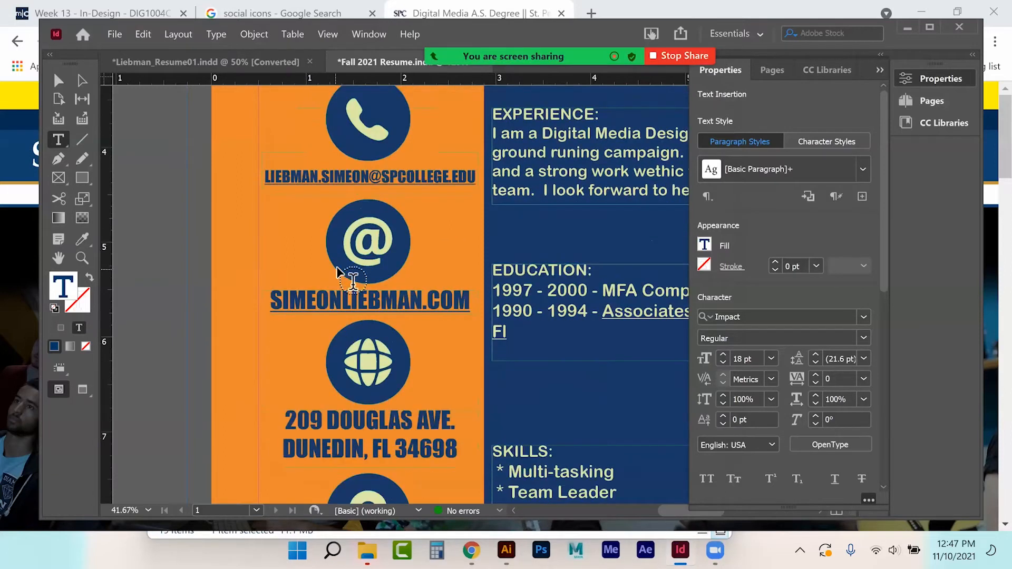
scroll(341, 275, down, 1)
drag(286, 375, 457, 416)
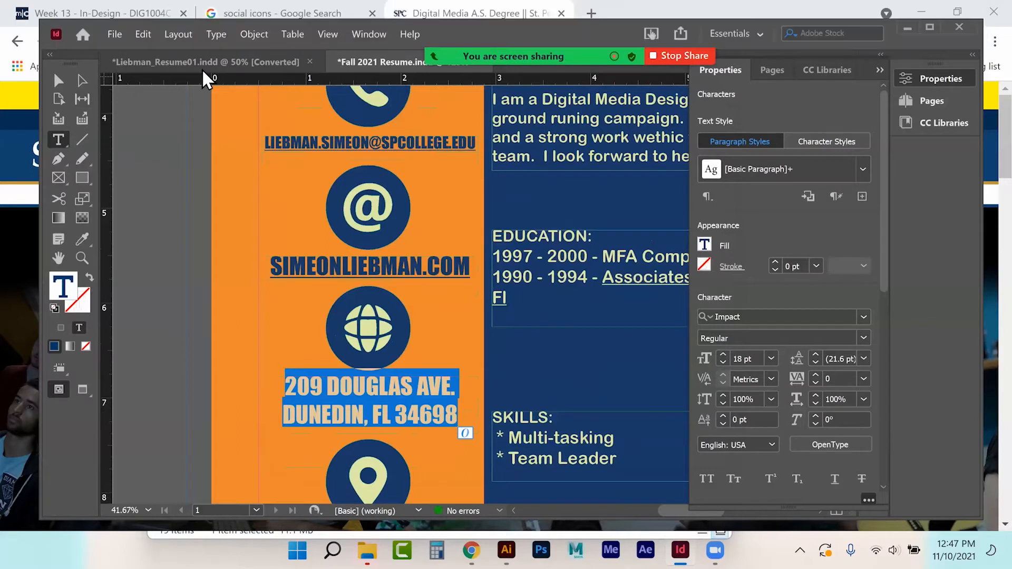
click(490, 16)
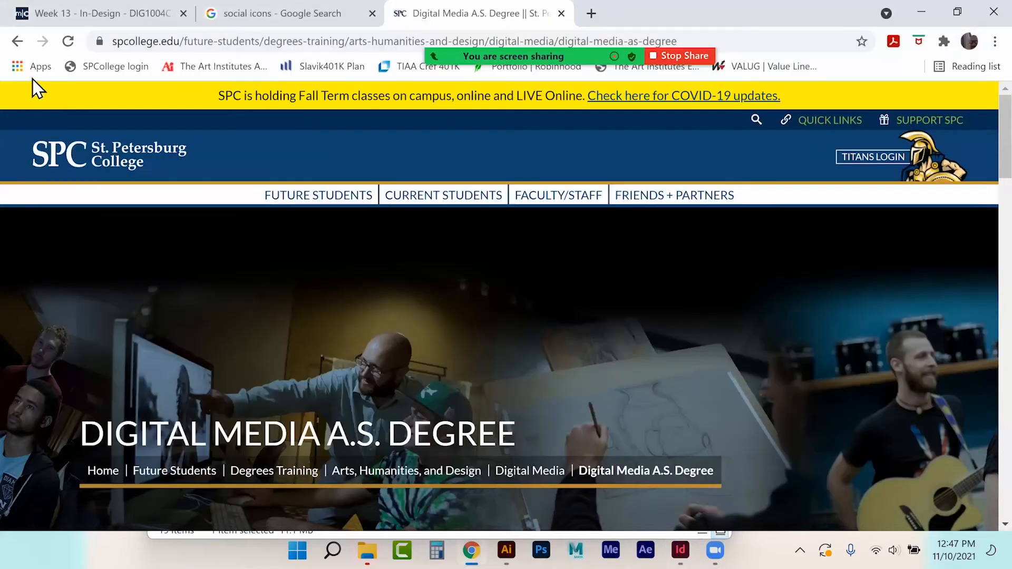
Step: Search Google for 'Dunedin, fl' and copy the resulting Google Maps page URL
click(17, 41)
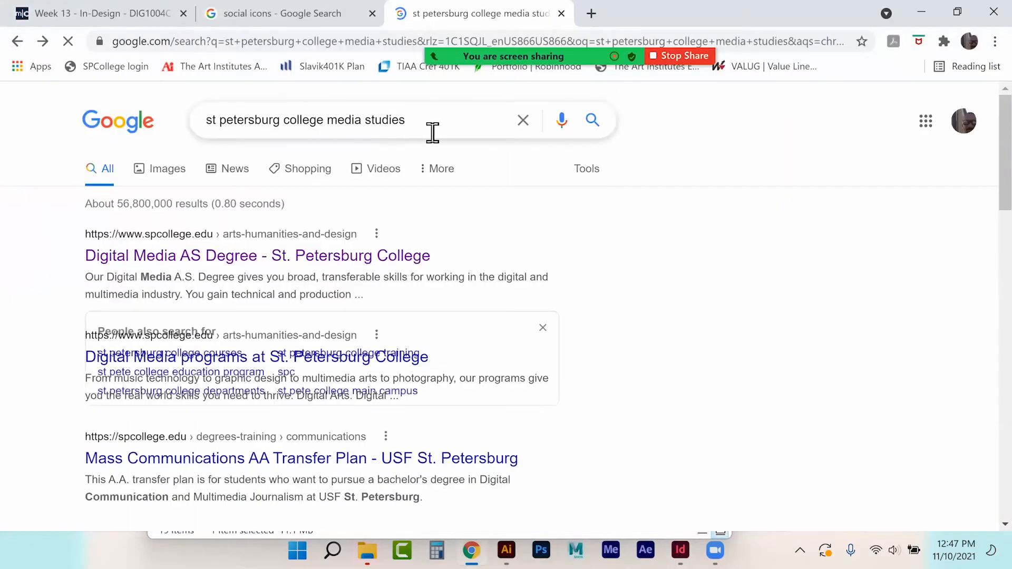
drag(432, 132, 22, 131)
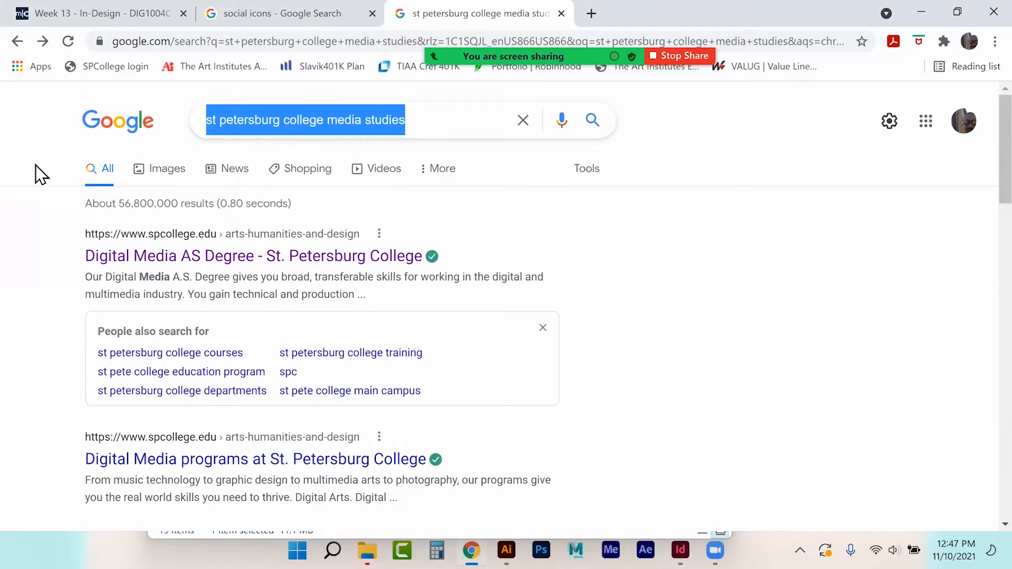
text(Dun)
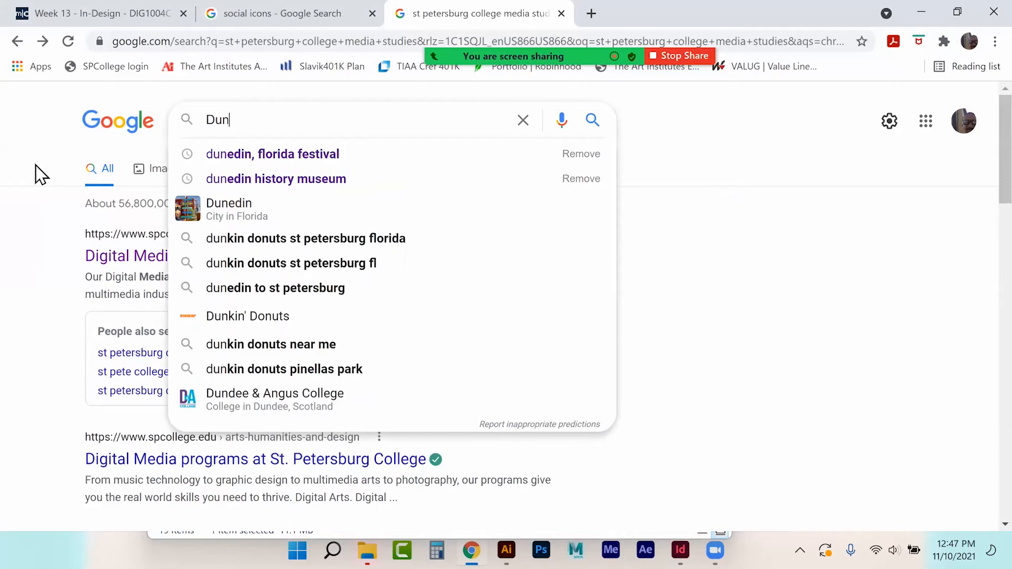
text(edin,)
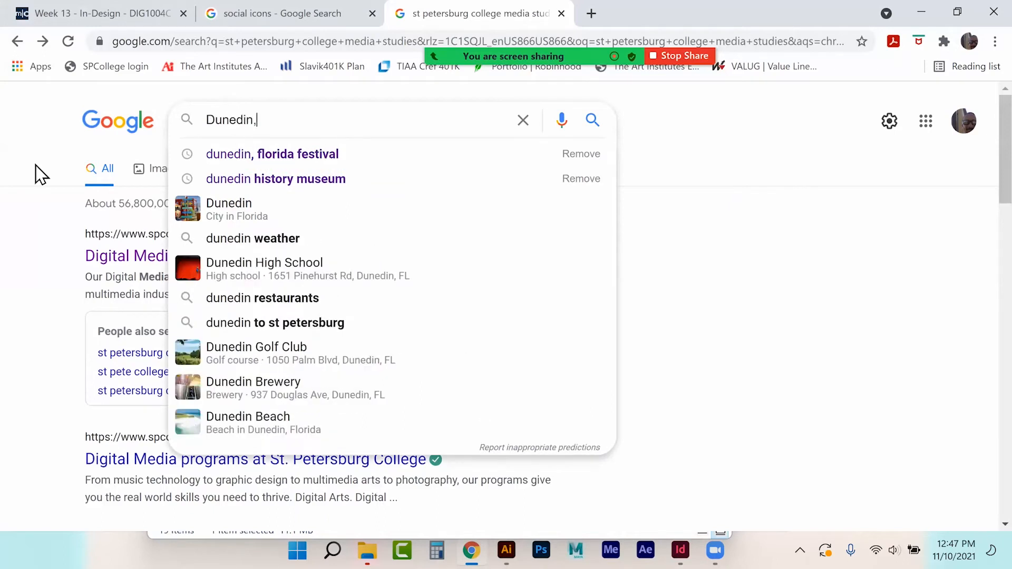
text( fl)
key(Return)
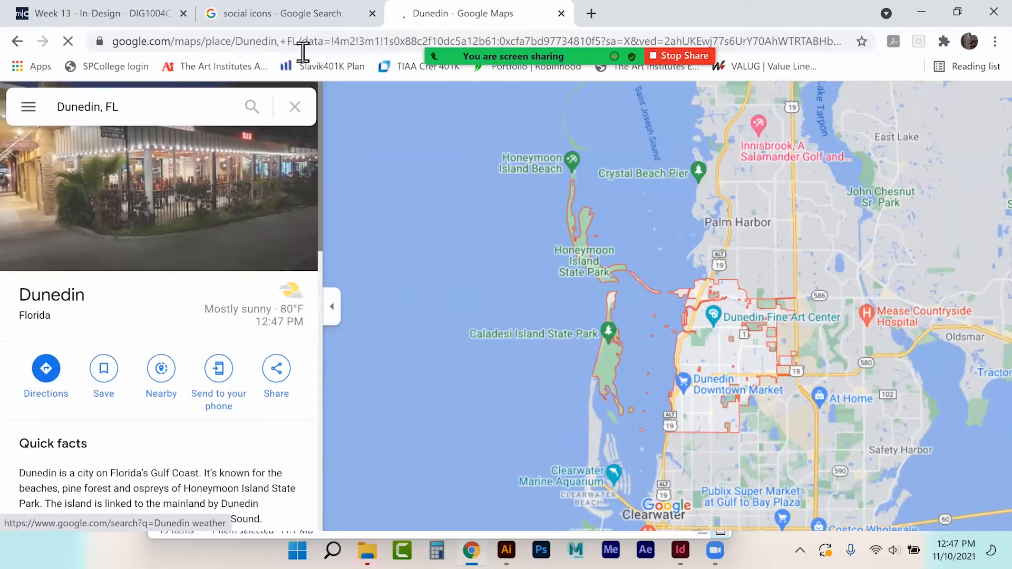
click(303, 47)
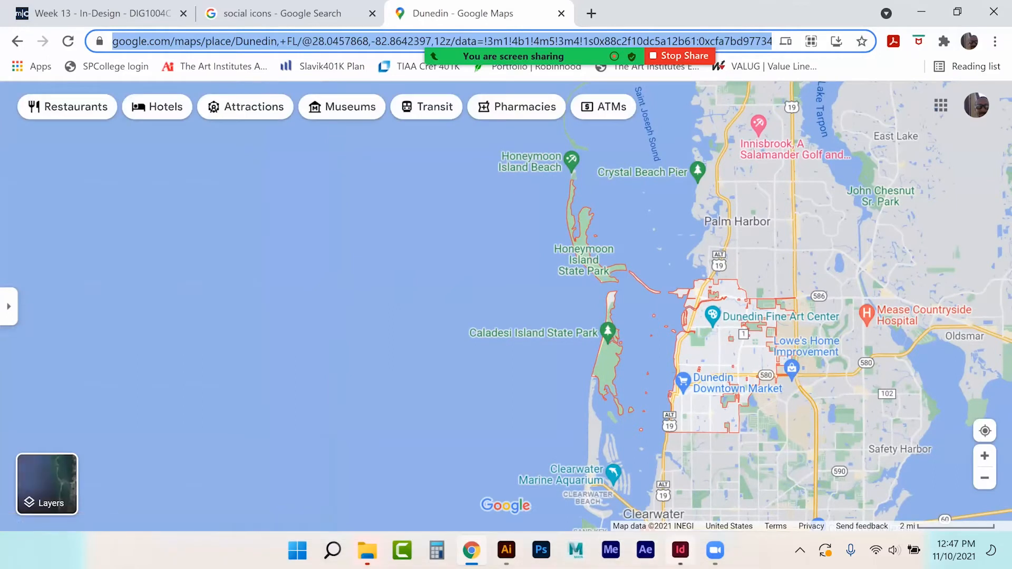
click(680, 549)
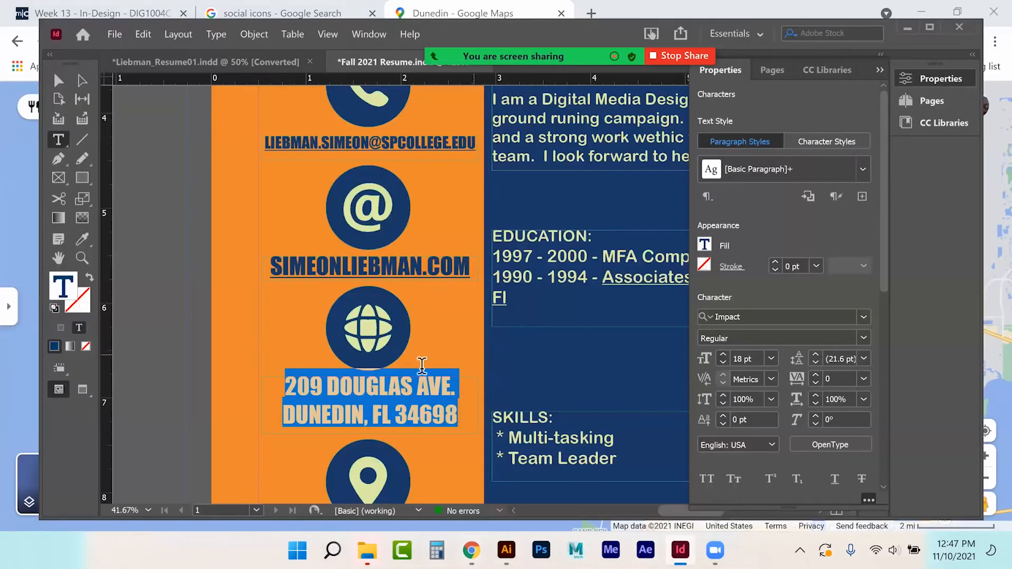
right_click(385, 392)
mouse_move(580, 422)
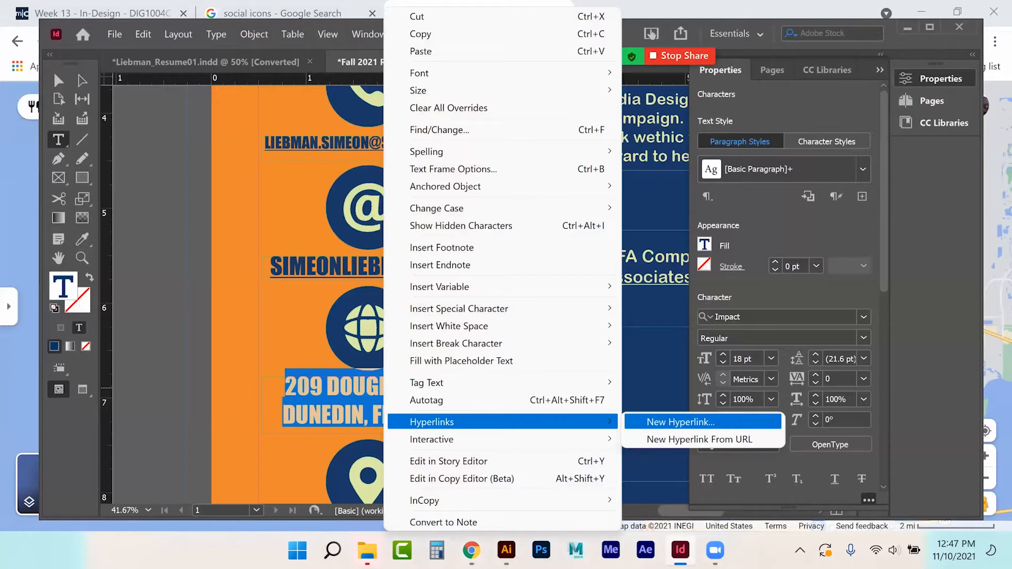
click(680, 421)
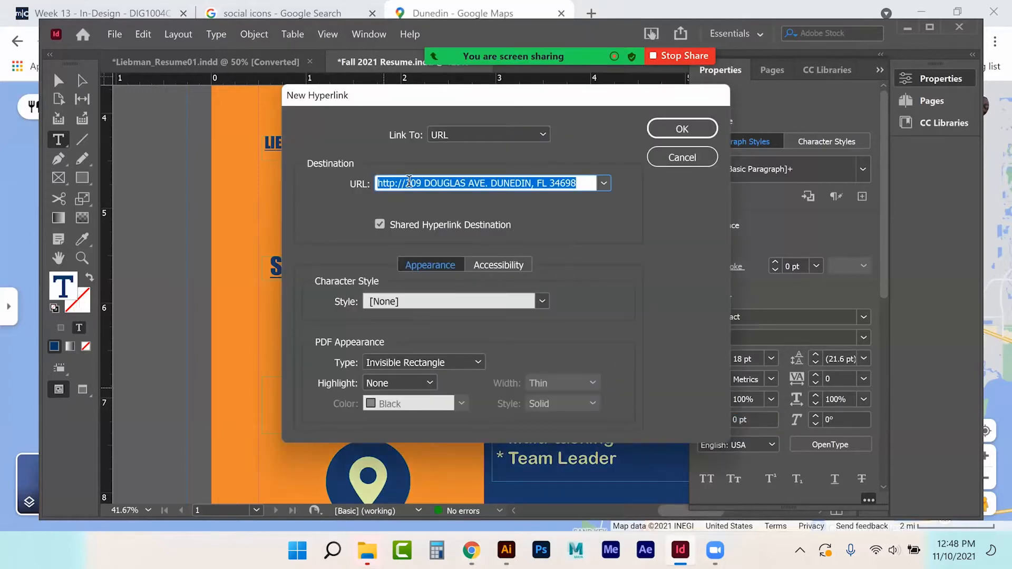
key(ctrl+v)
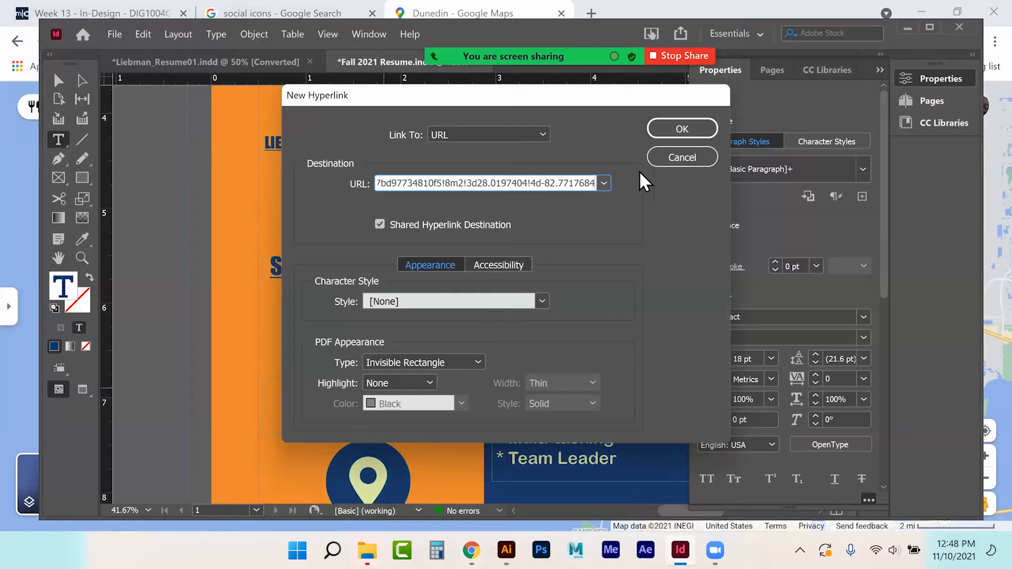
click(682, 129)
Step: Switch to the Selection tool and select the location-pin icon group
click(59, 80)
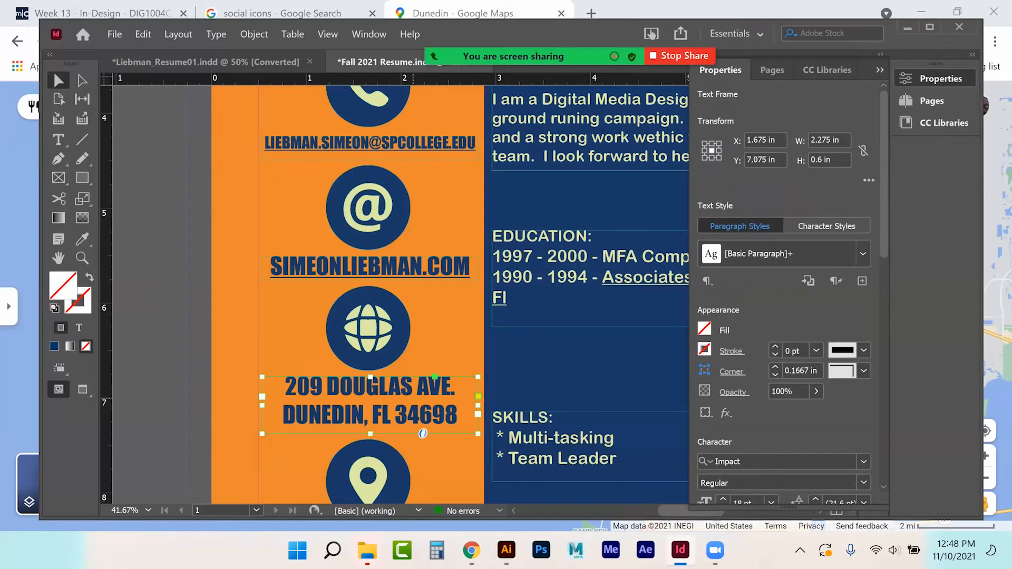
scroll(413, 404, down, 3)
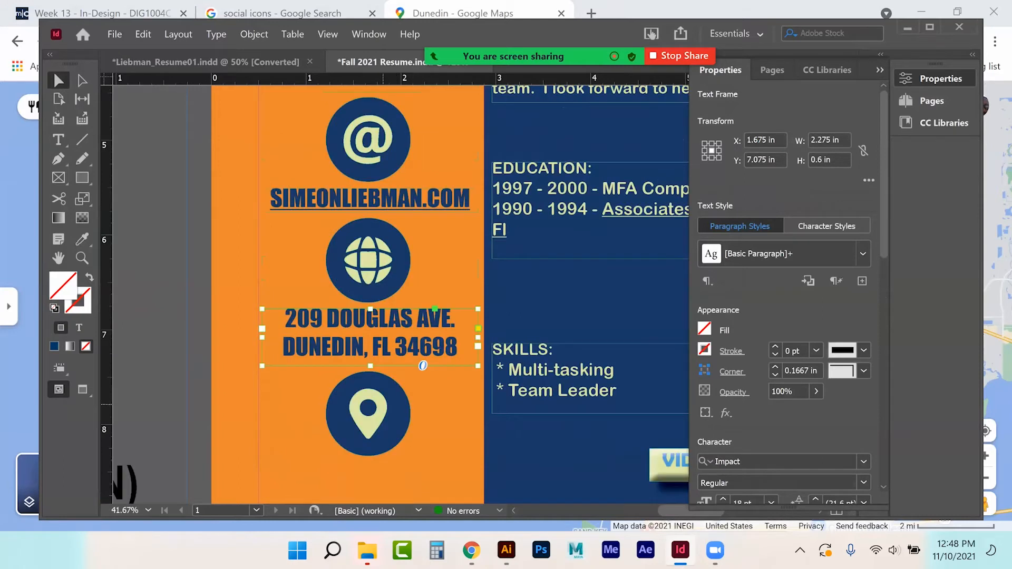
click(376, 404)
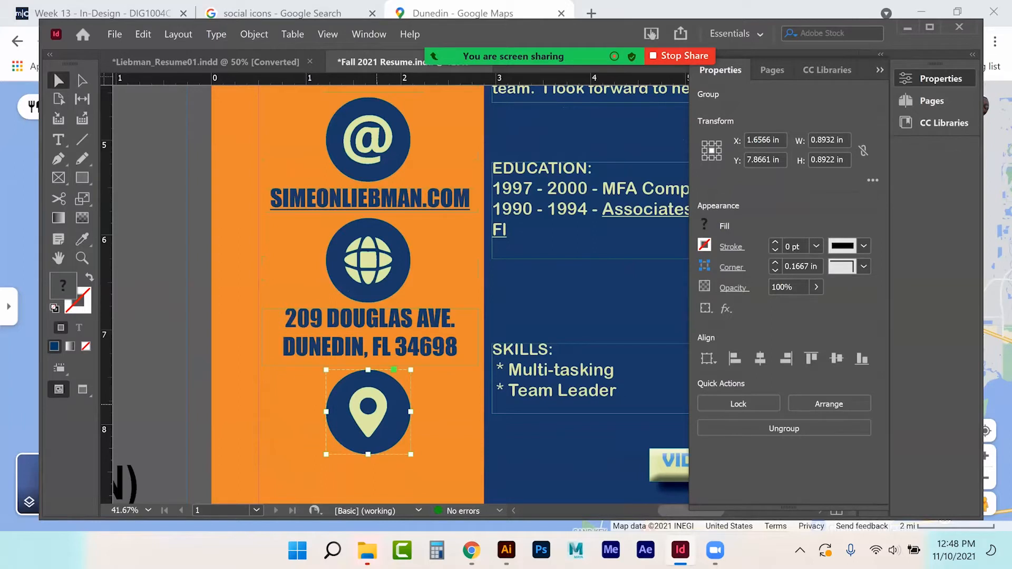
Step: Convert the location-pin icon to a button and float the Buttons and Forms panel
right_click(377, 404)
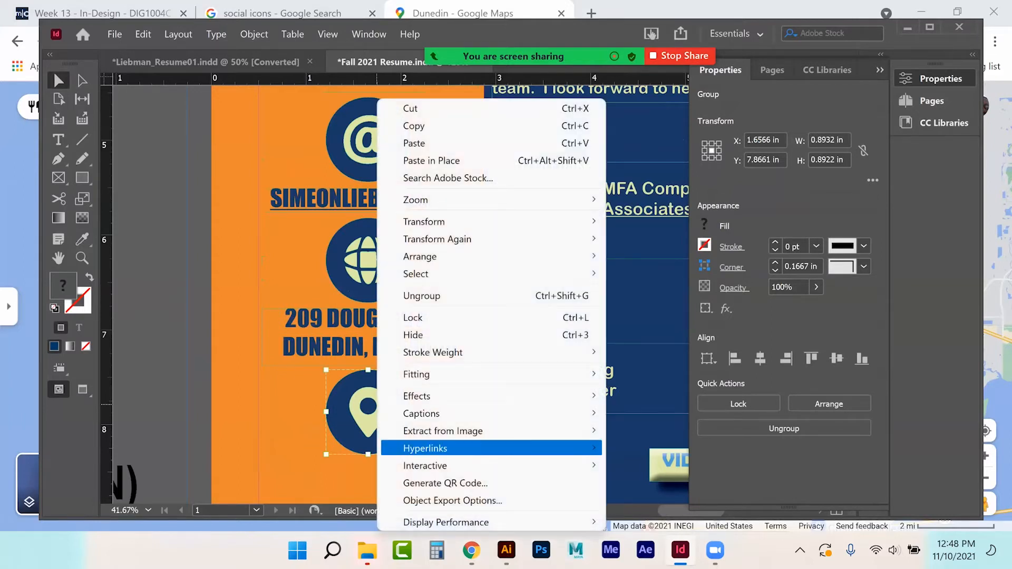
mouse_move(474, 448)
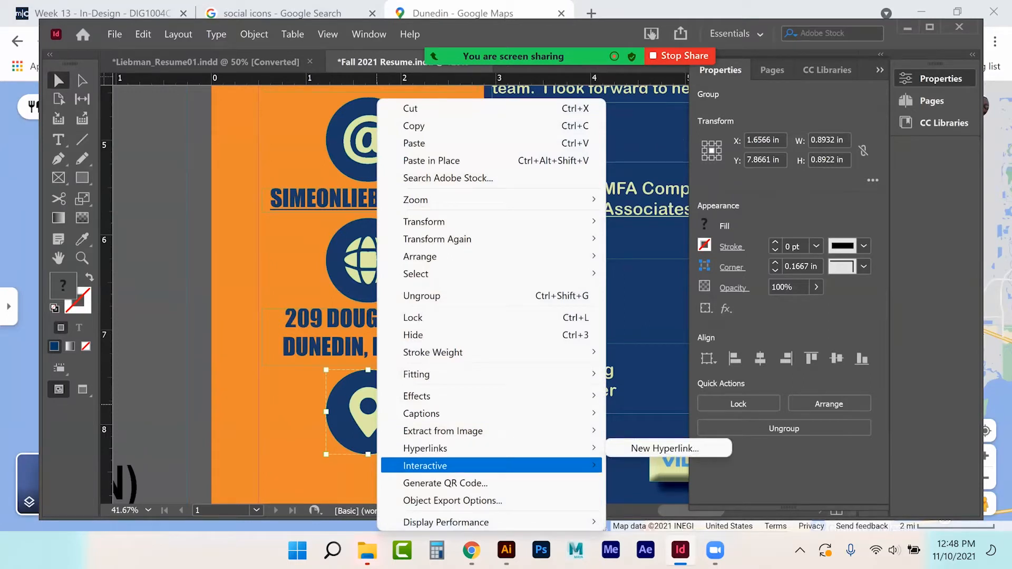
mouse_move(491, 465)
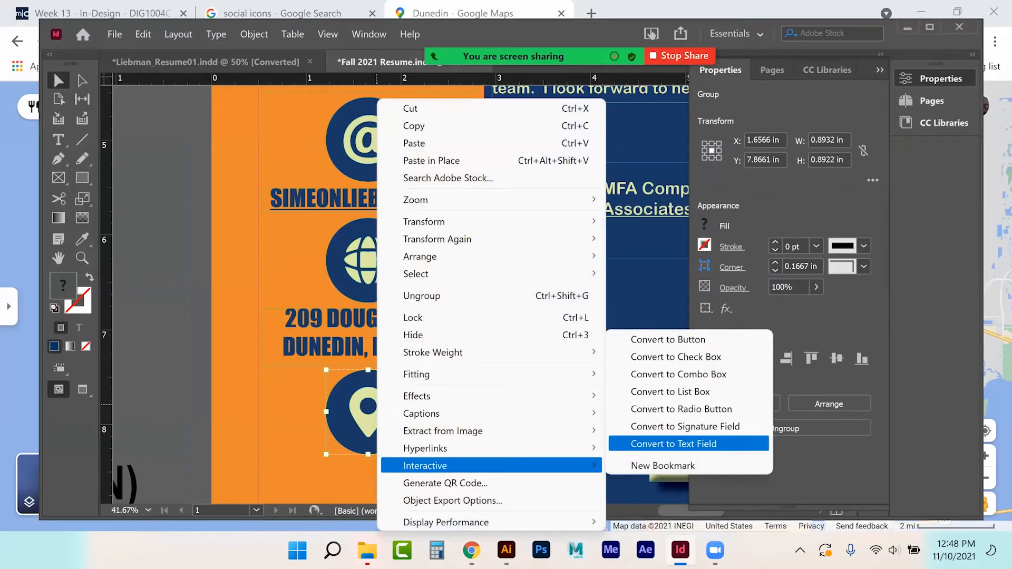
click(651, 341)
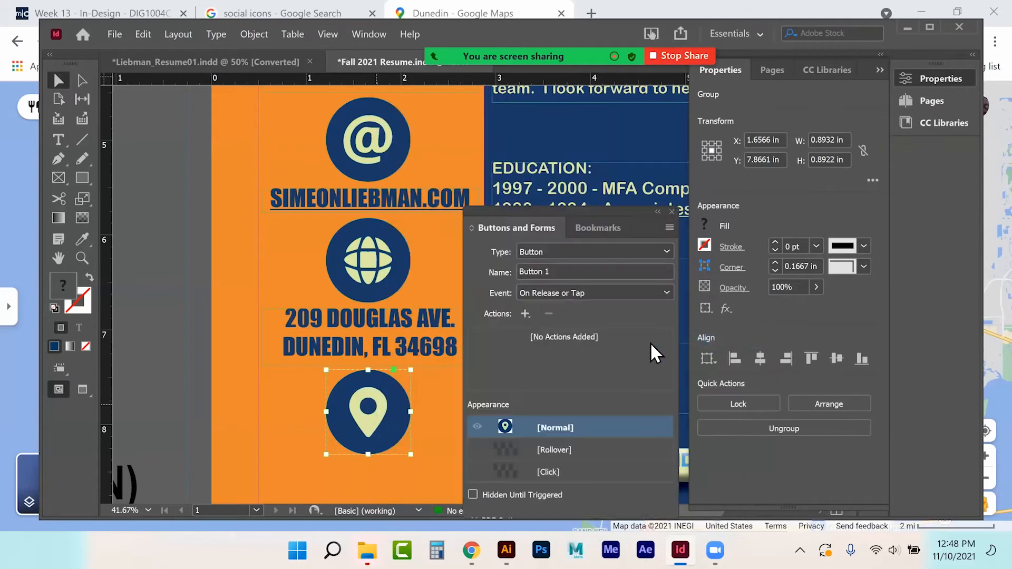
drag(497, 226, 623, 144)
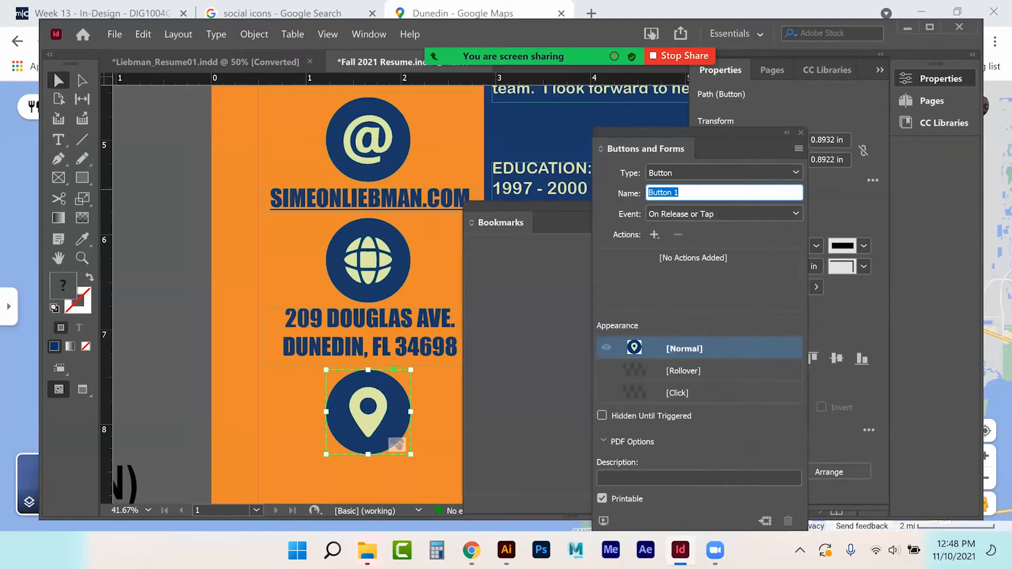
Step: Name the button 'Home Address' and keep the On Release or Tap event
text(Address)
key(Left)
key(Left)
key(Left)
key(Left)
key(Left)
key(Left)
key(Left)
text(Home)
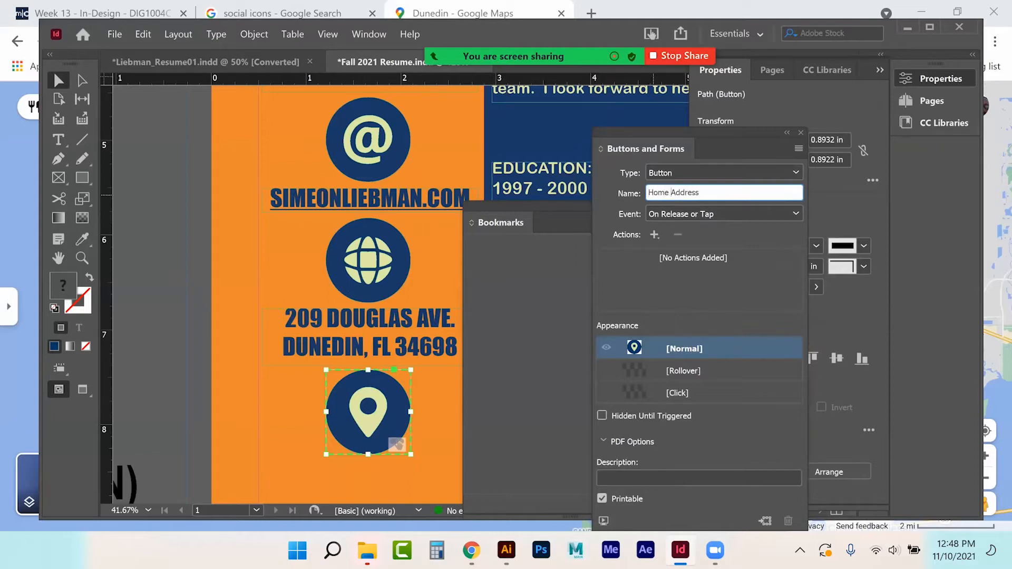
click(650, 213)
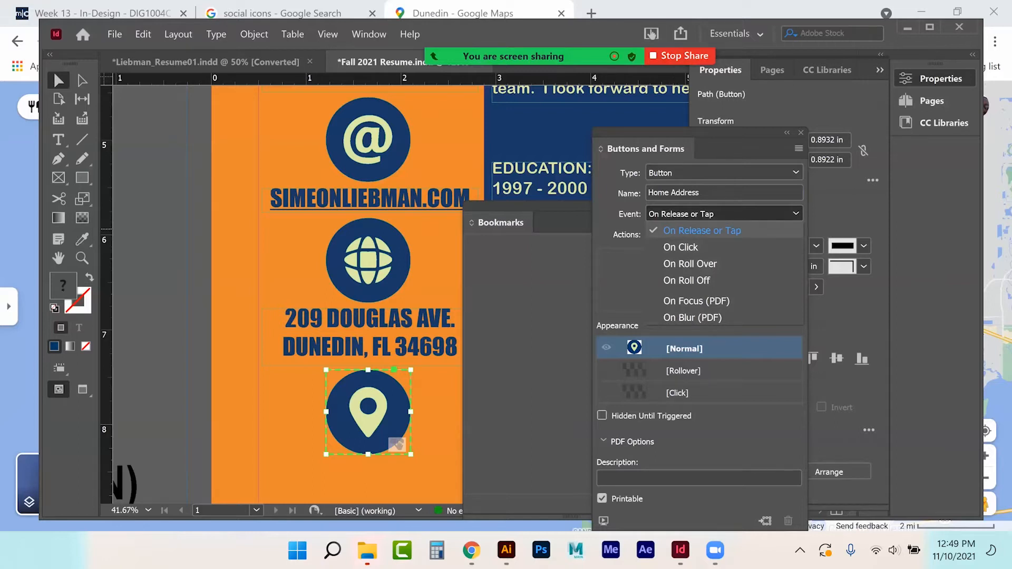
click(702, 230)
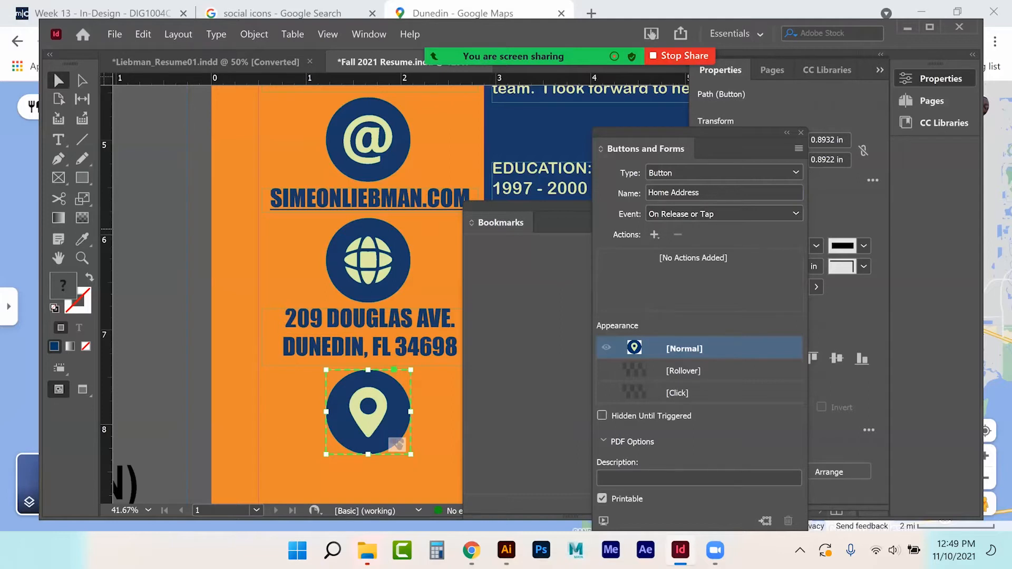
Step: Show the list of available actions for the Home Address button
click(654, 235)
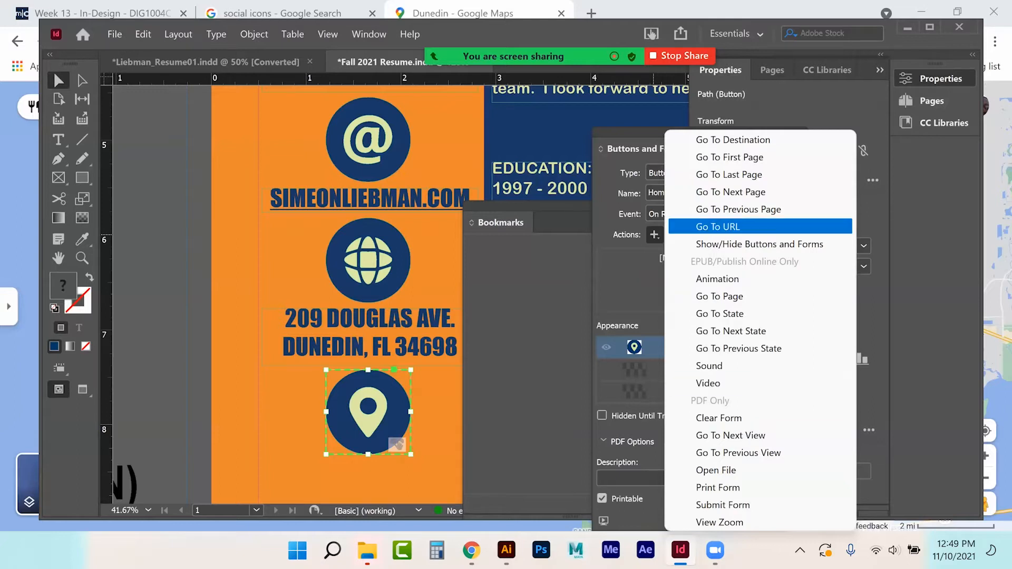
Step: Add a Go To URL action with the pasted Google Maps link to the Home Address pin button, then close its settings
key(Return)
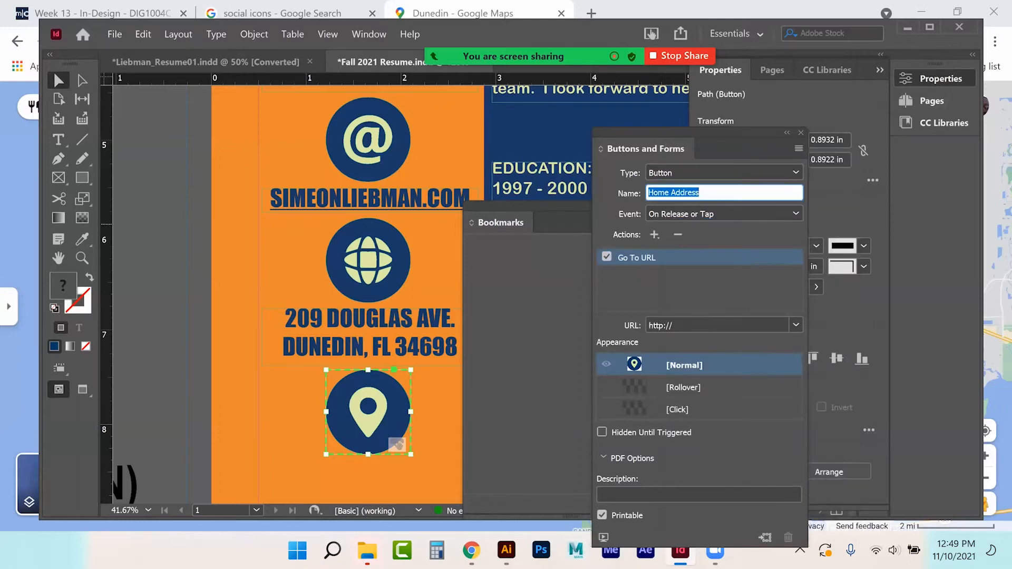
key(Tab)
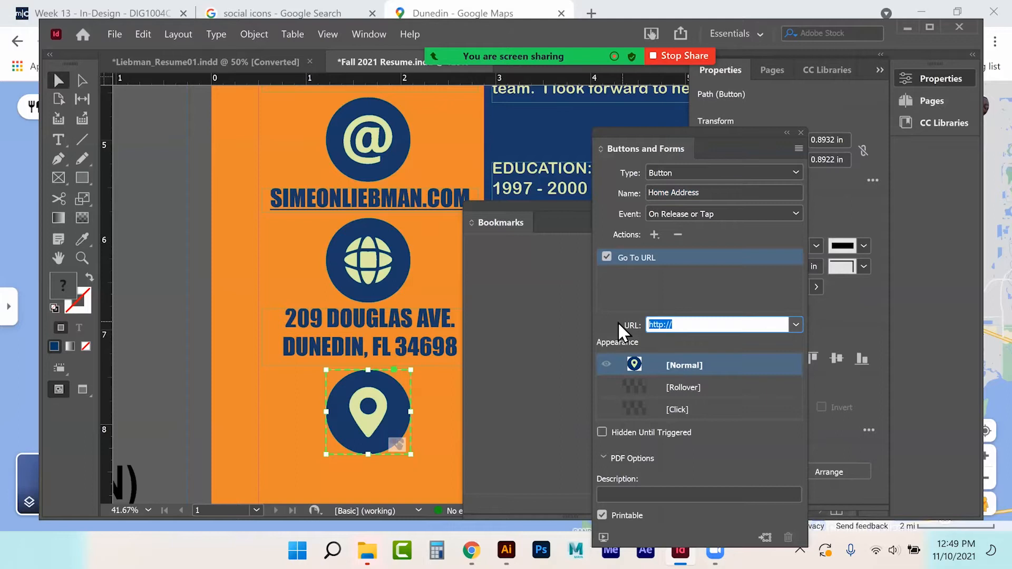
key(ctrl+v)
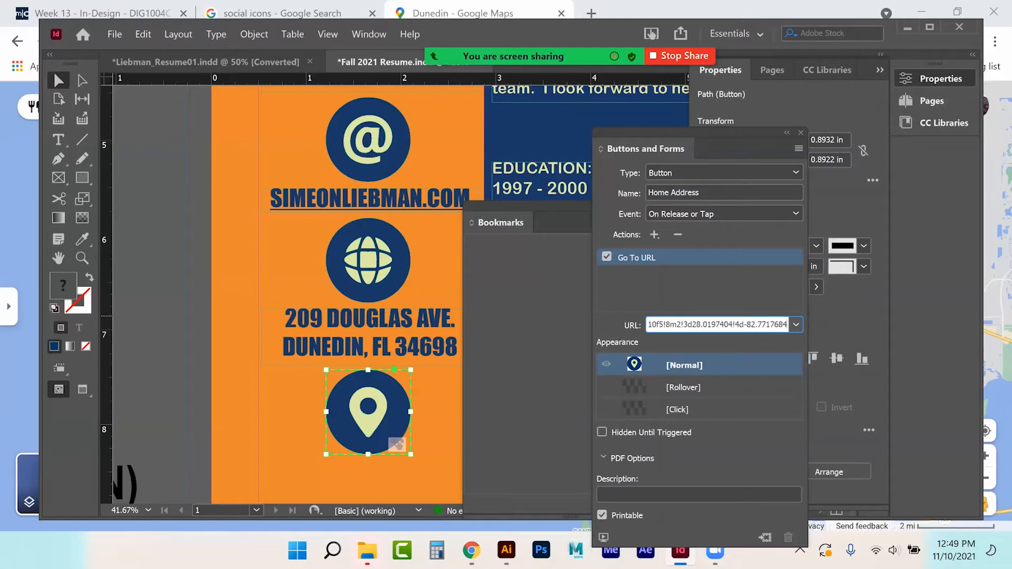
key(Return)
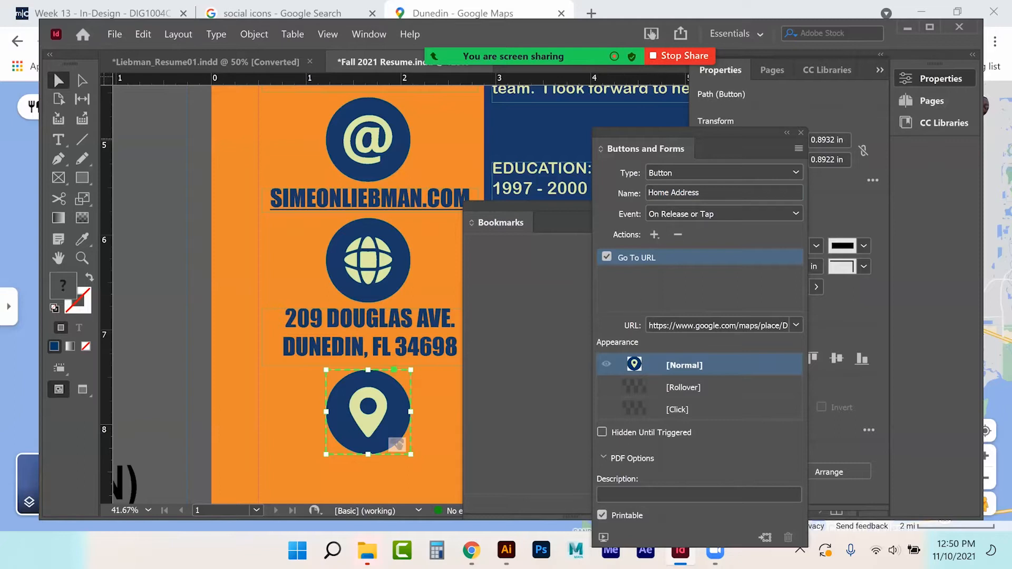
click(800, 133)
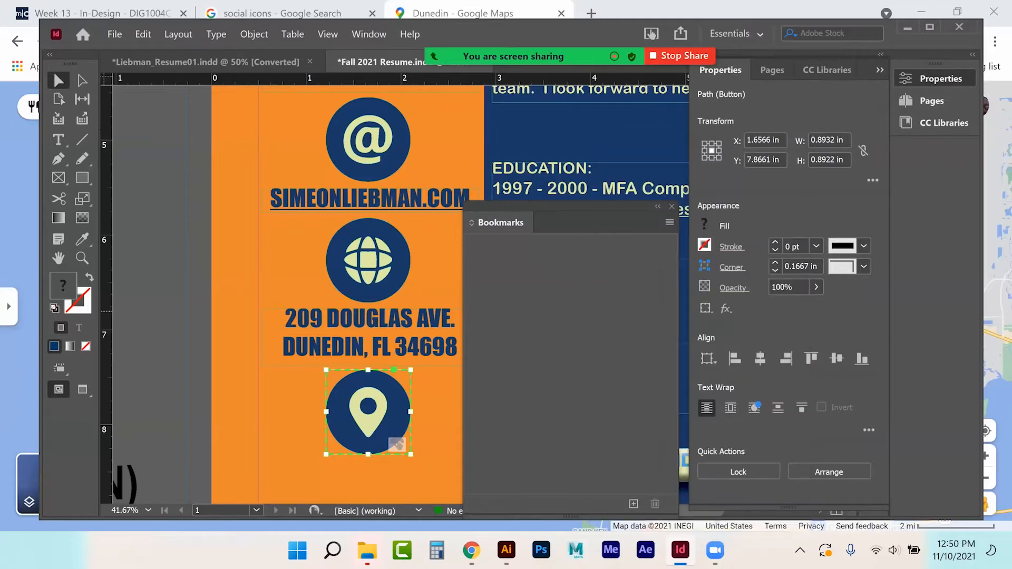
Step: Convert the globe icon group into a button named WEBSITE
click(300, 392)
click(368, 418)
click(355, 254)
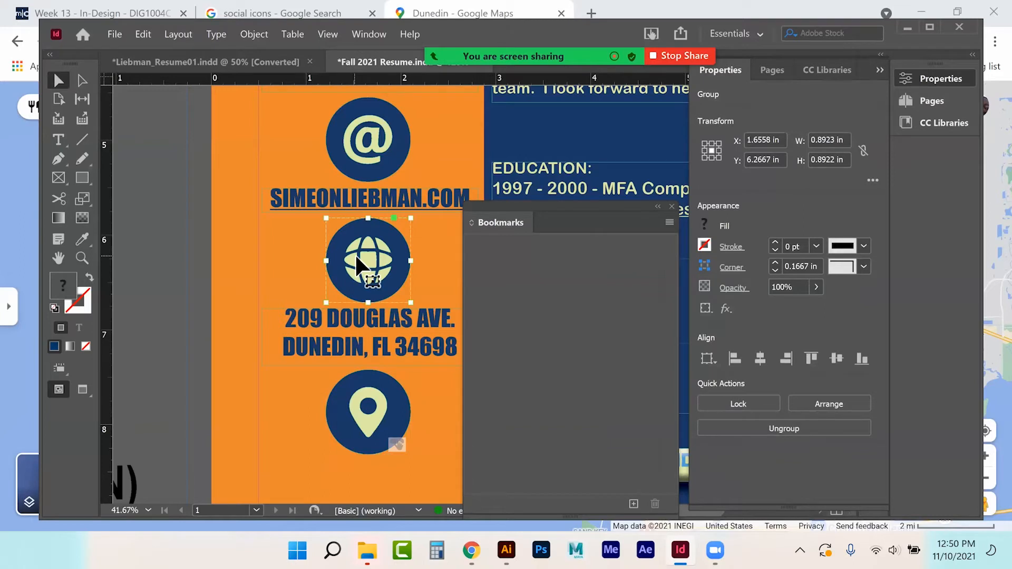
right_click(355, 254)
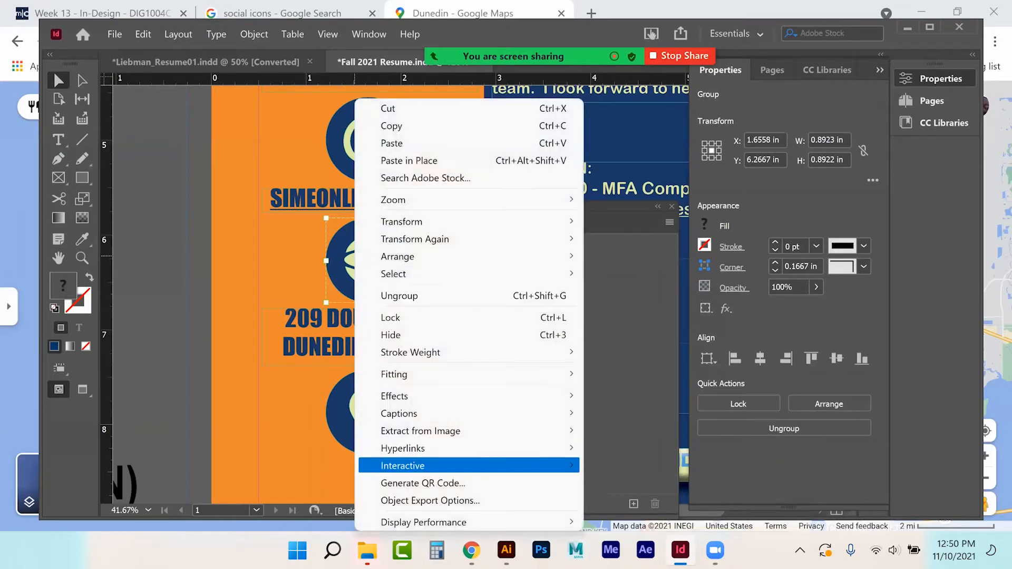
mouse_move(422, 466)
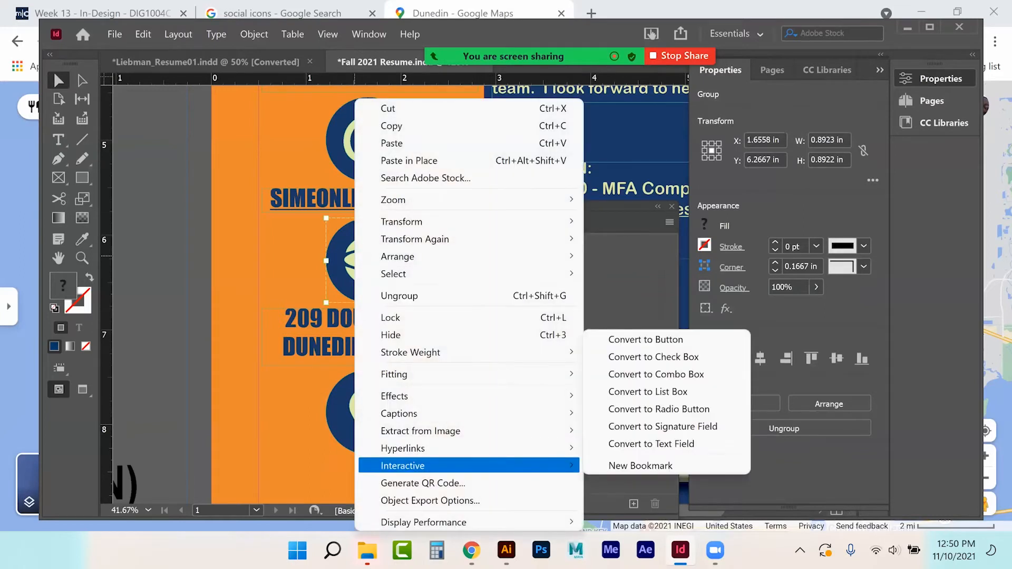
click(651, 341)
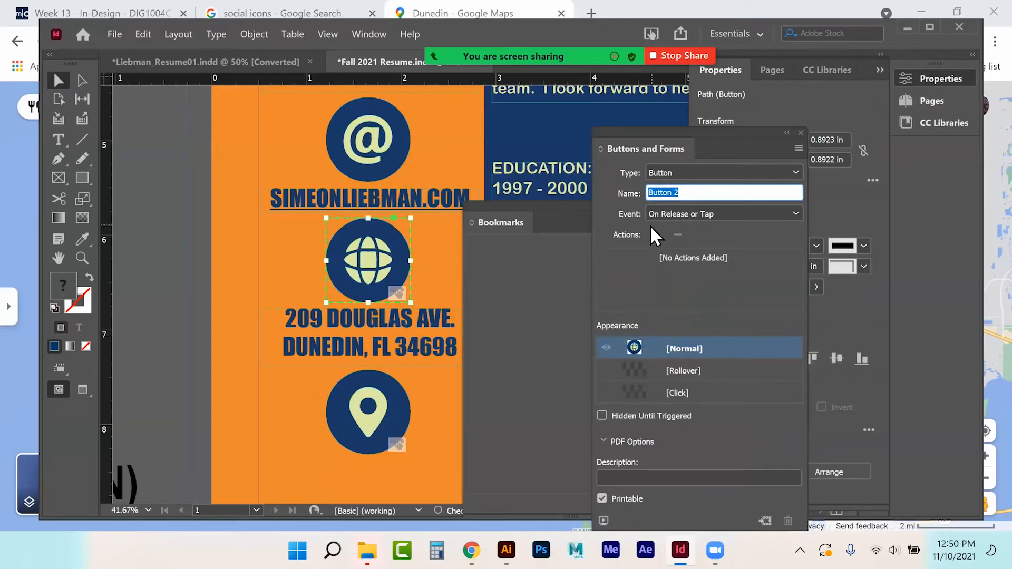
text(WEBSITE)
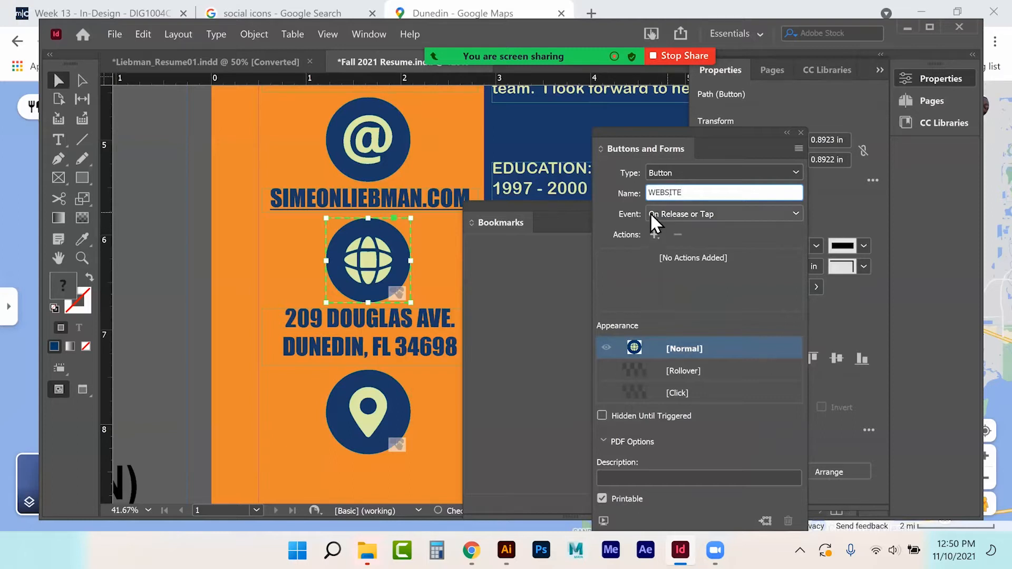
Step: Give the WEBSITE button a Go To URL action pointing to the resume's website address
click(654, 233)
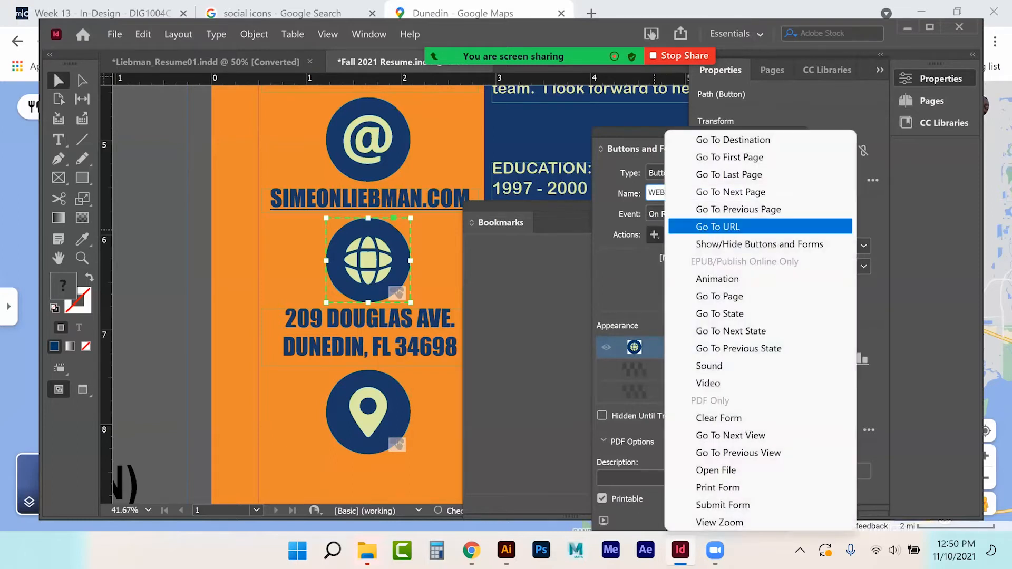
click(718, 226)
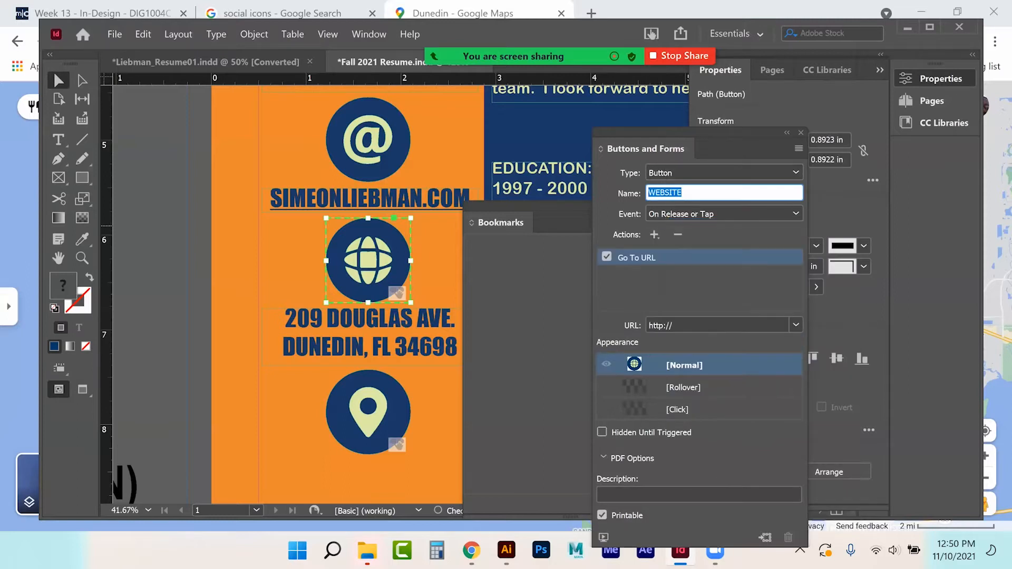
click(738, 321)
click(796, 325)
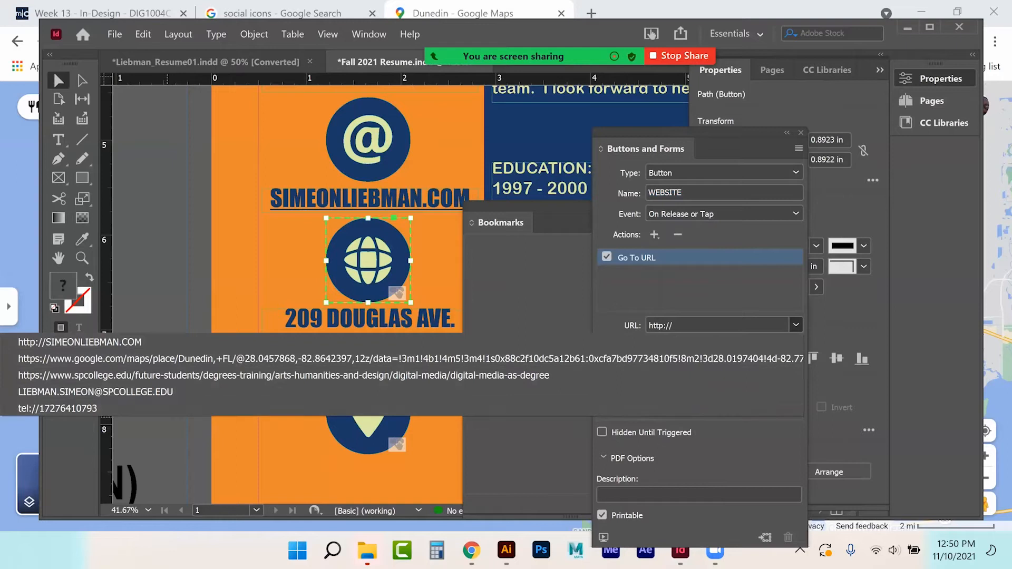
click(170, 342)
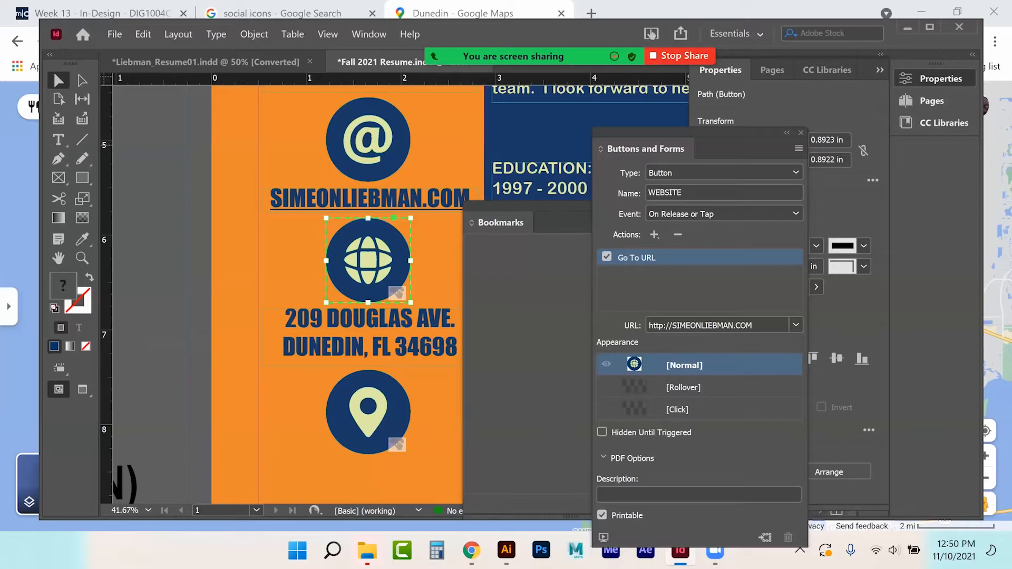
click(801, 132)
click(361, 138)
Step: Convert the @ icon group into a button named Email
scroll(393, 227, up, 3)
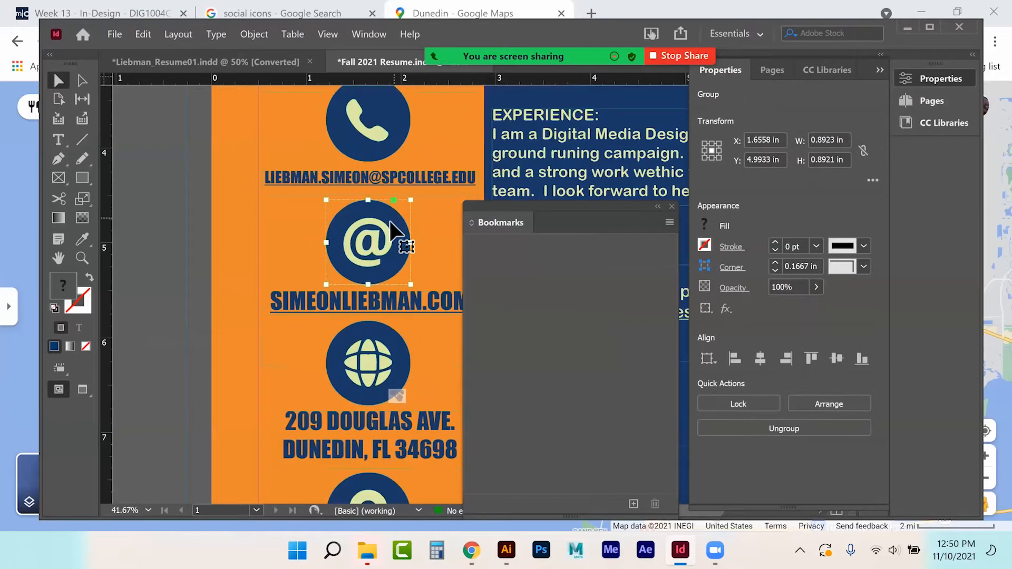
right_click(391, 221)
mouse_move(506, 465)
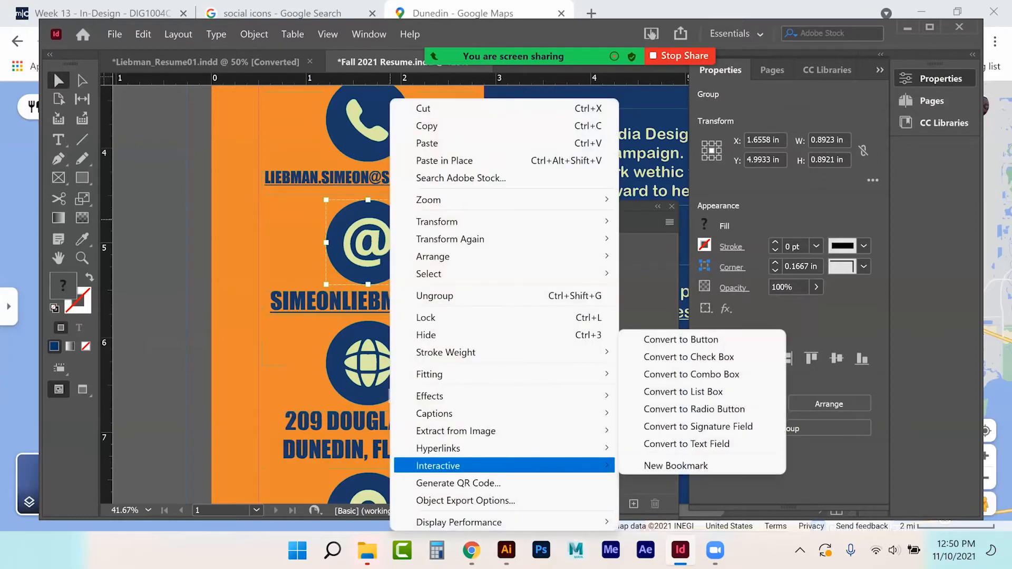
click(655, 340)
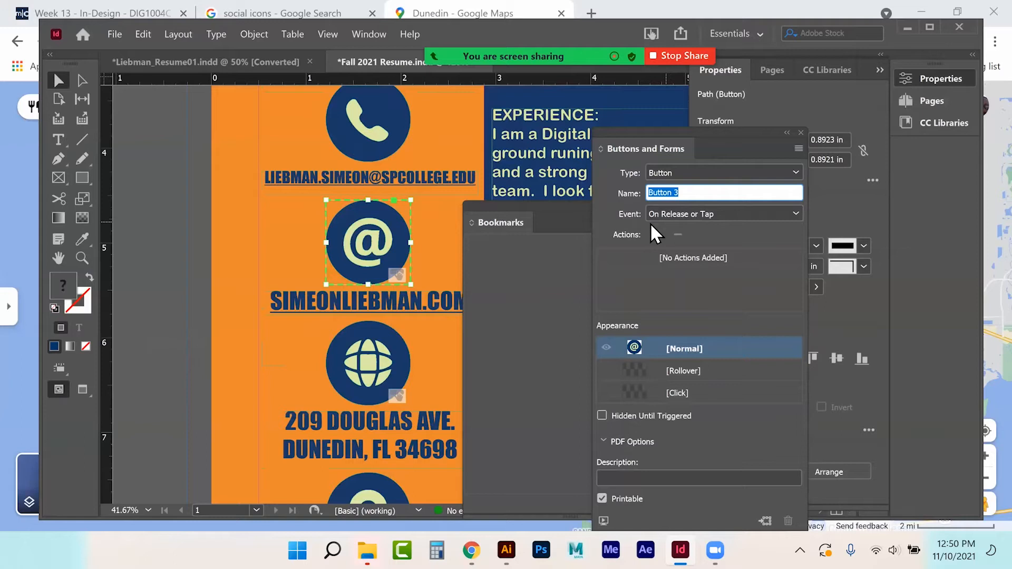
text(Email)
Step: Give the Email button a Go To URL mailto link to the resume's email address
click(654, 234)
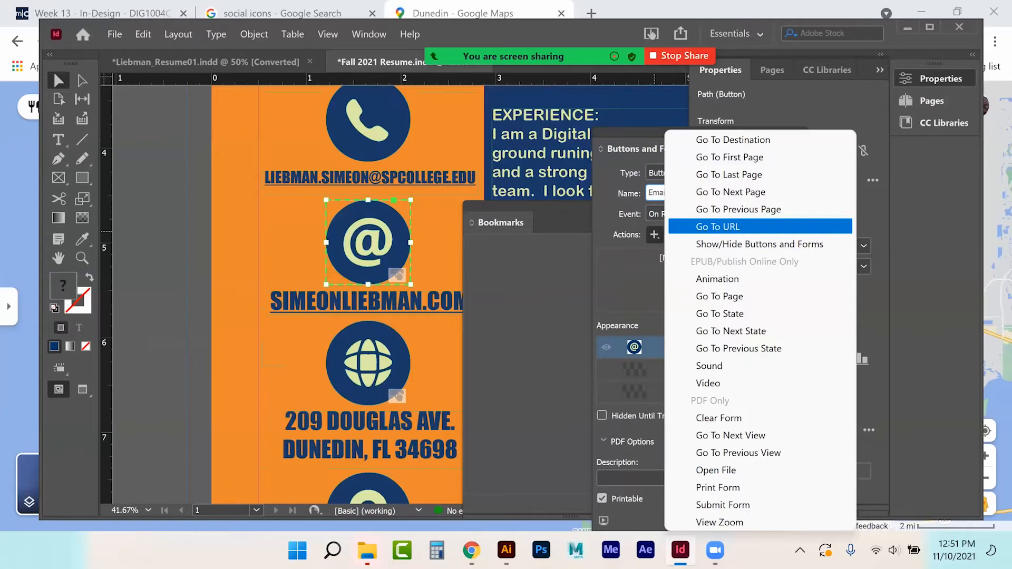
click(717, 227)
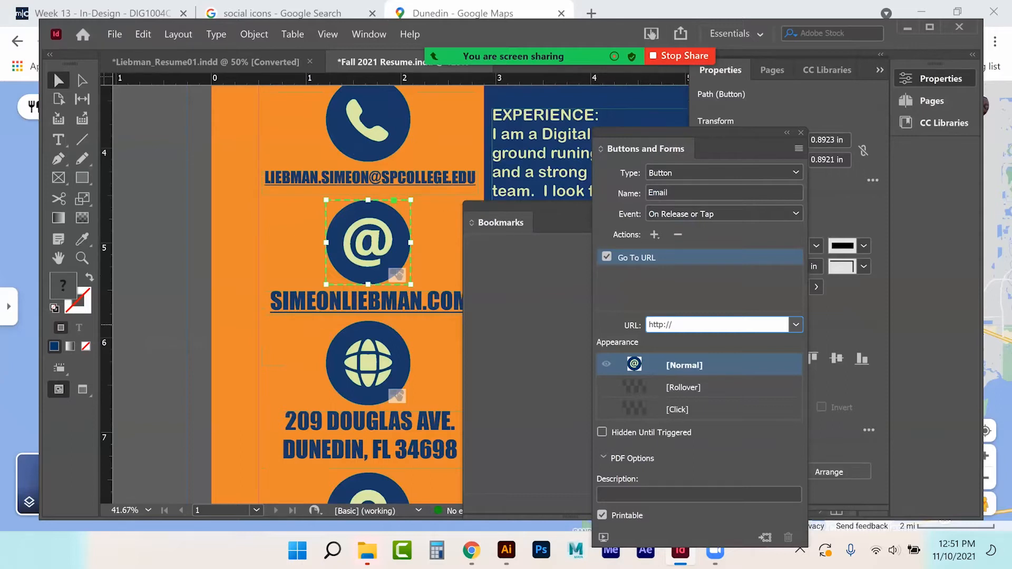
click(795, 325)
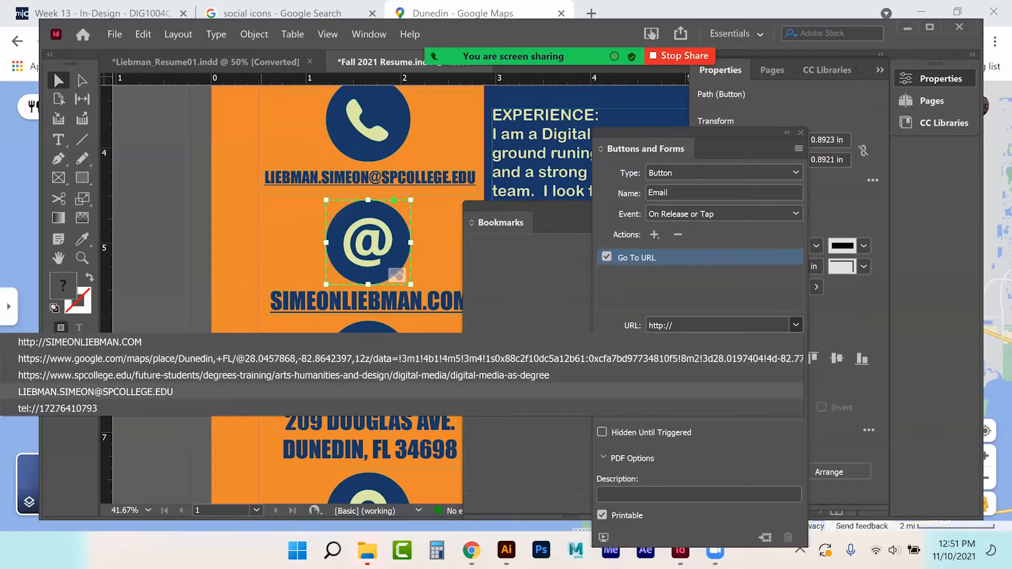
key(Return)
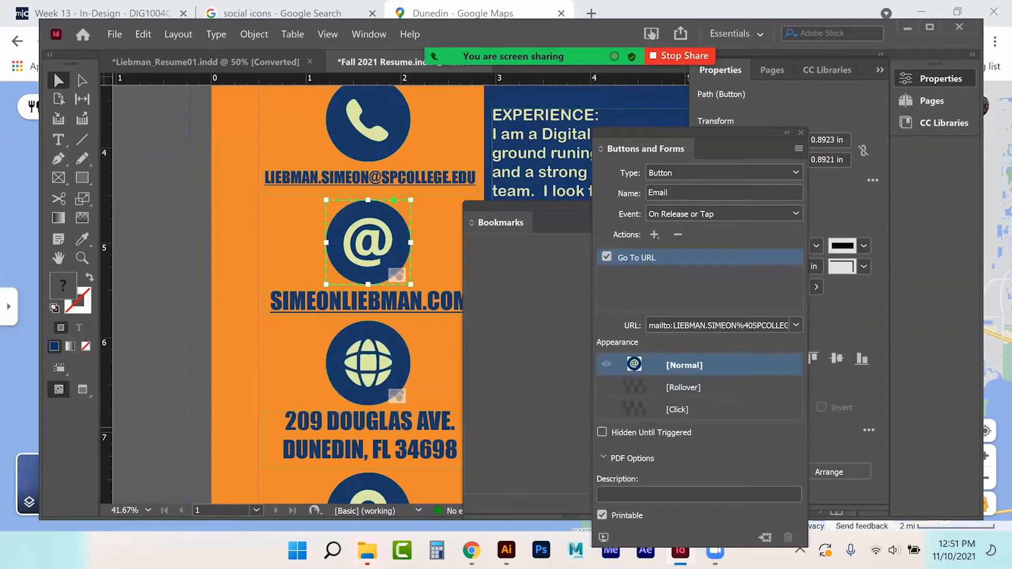
click(800, 133)
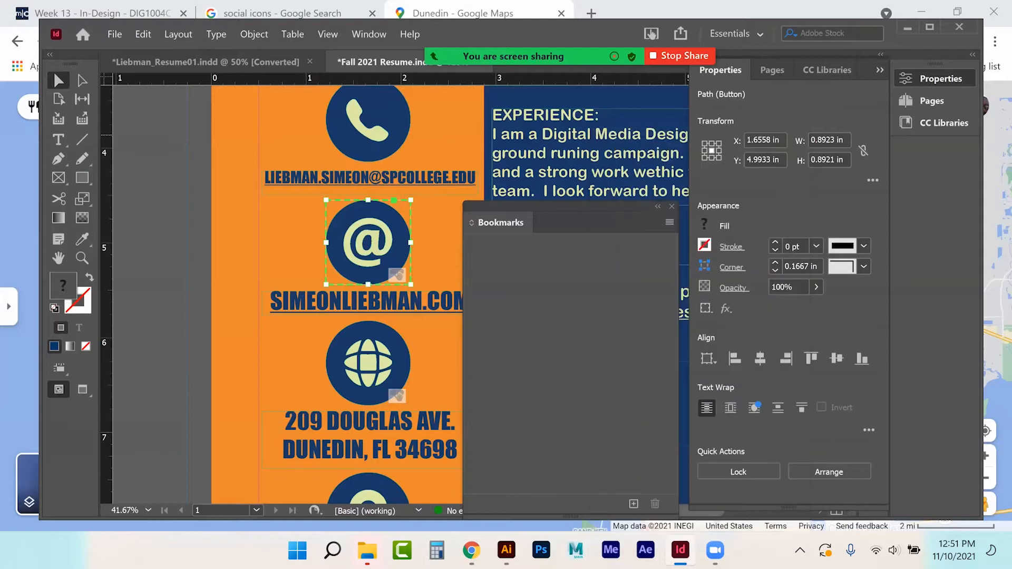
Step: Close the Bookmarks panel, collapse the Properties panel, and scroll down to the social icons
scroll(439, 324, up, 2)
click(370, 196)
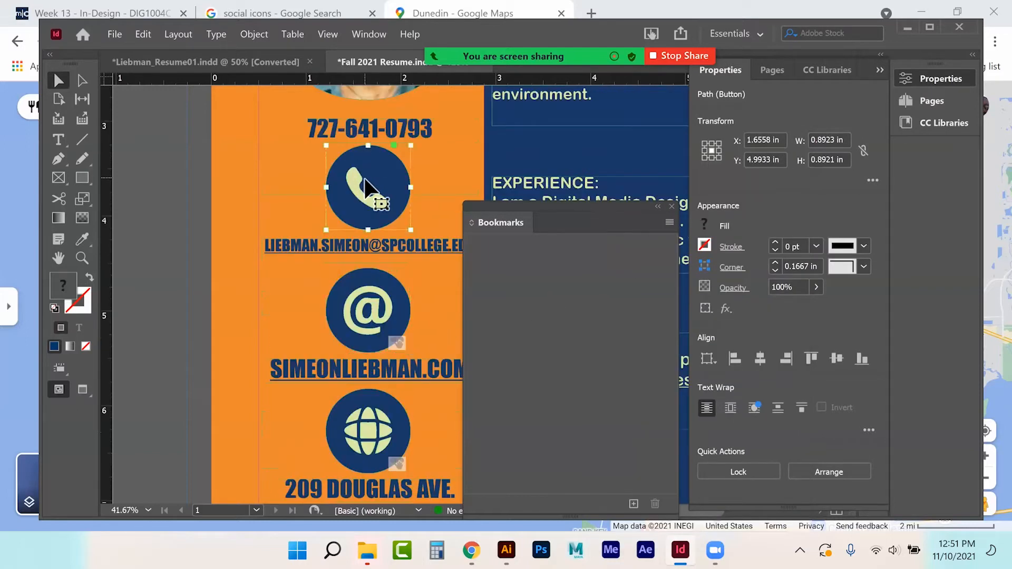
right_click(367, 180)
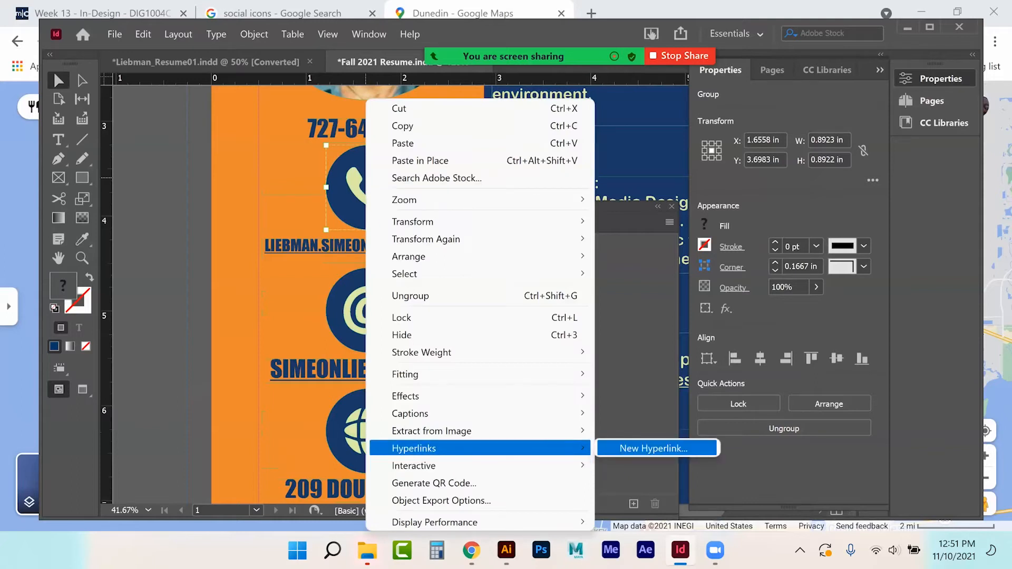
mouse_move(422, 465)
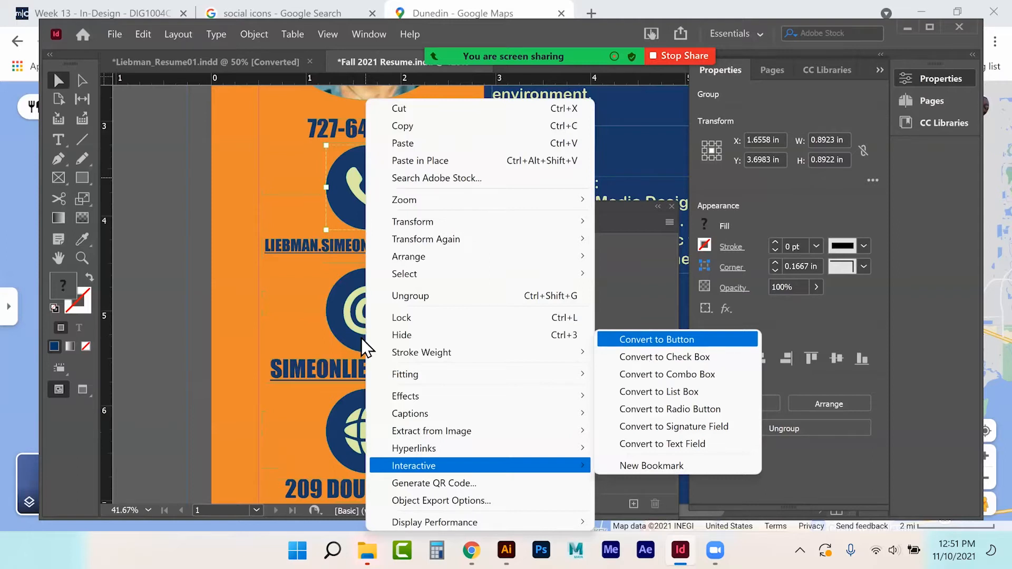
click(143, 317)
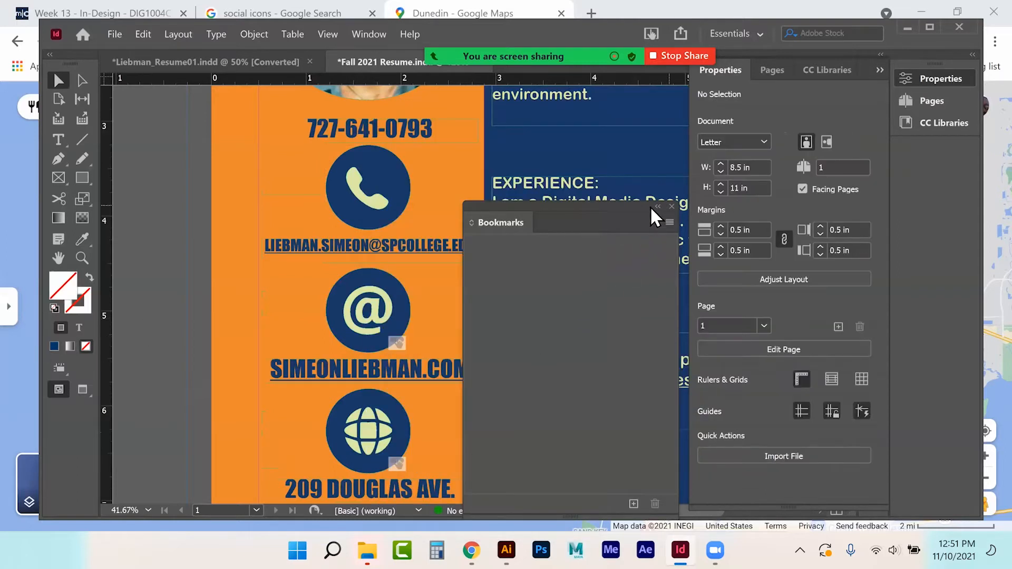
click(671, 206)
click(879, 70)
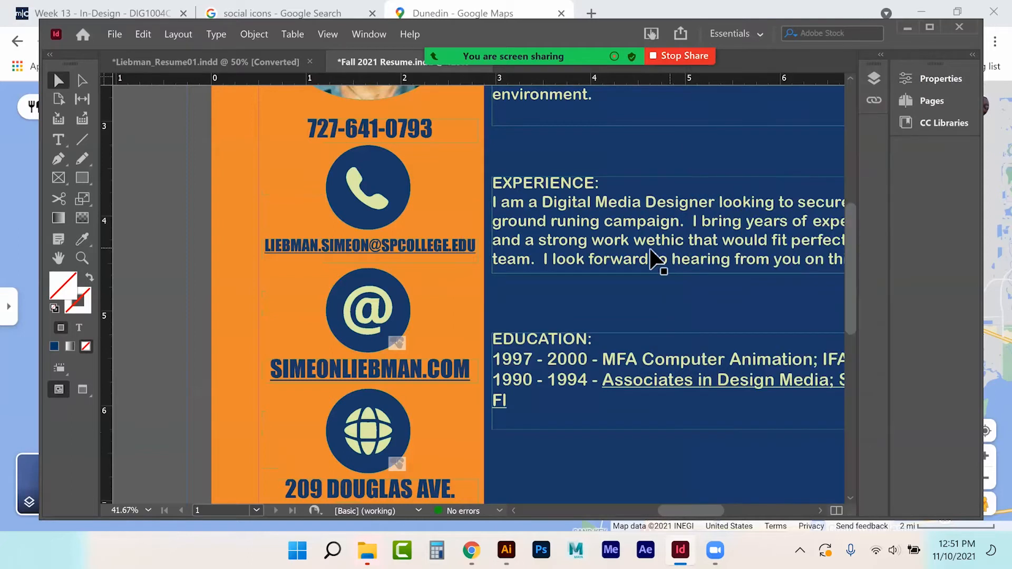
scroll(652, 259, down, 2)
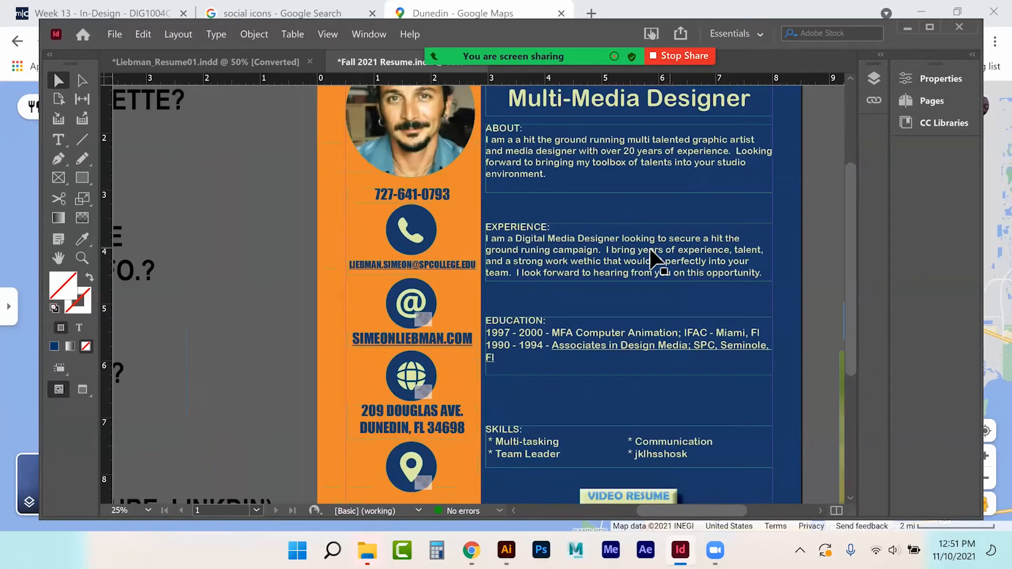
scroll(652, 258, down, 5)
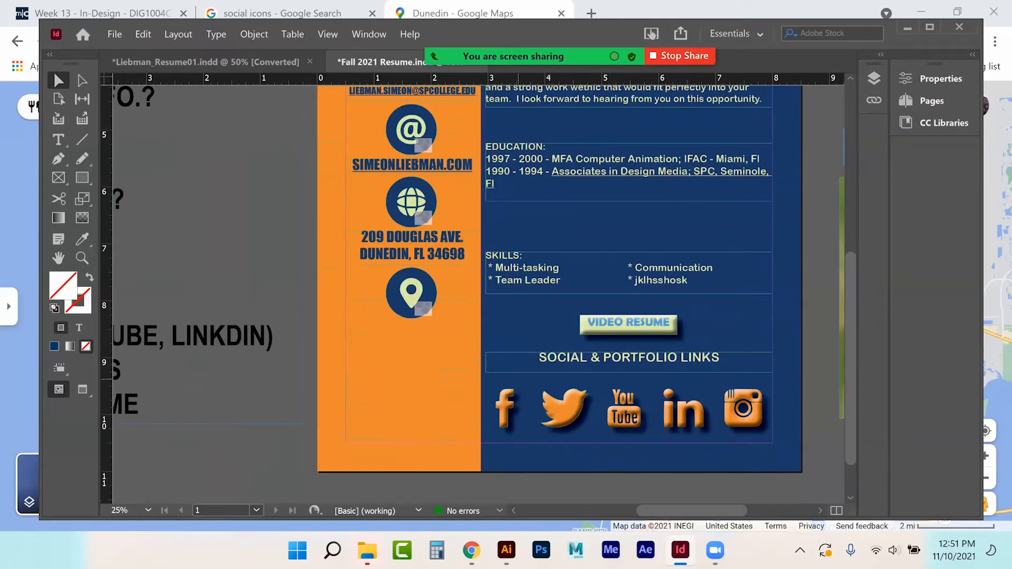
Step: Convert the Facebook icon into a button named facebook
click(506, 410)
click(558, 410)
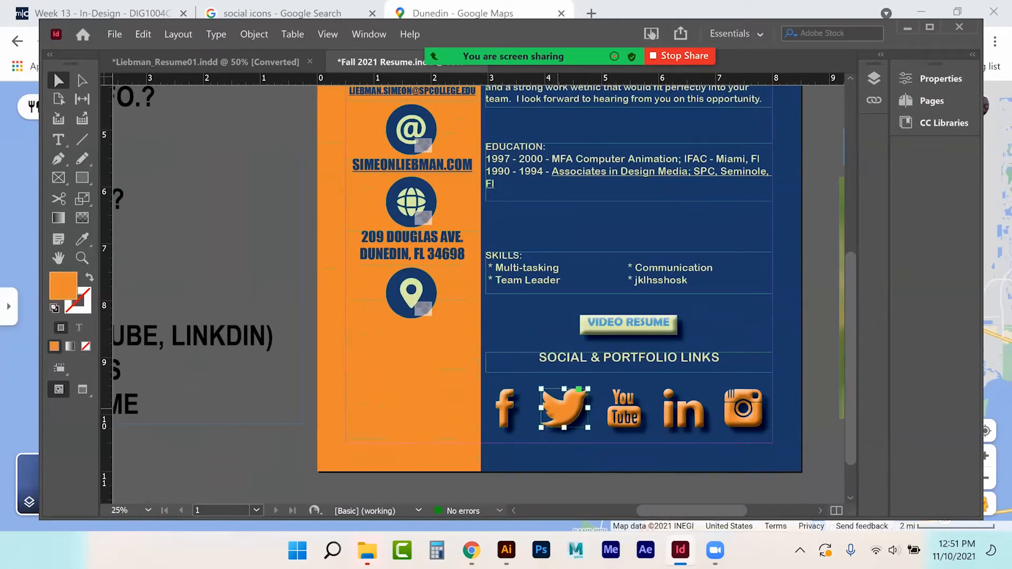
click(614, 413)
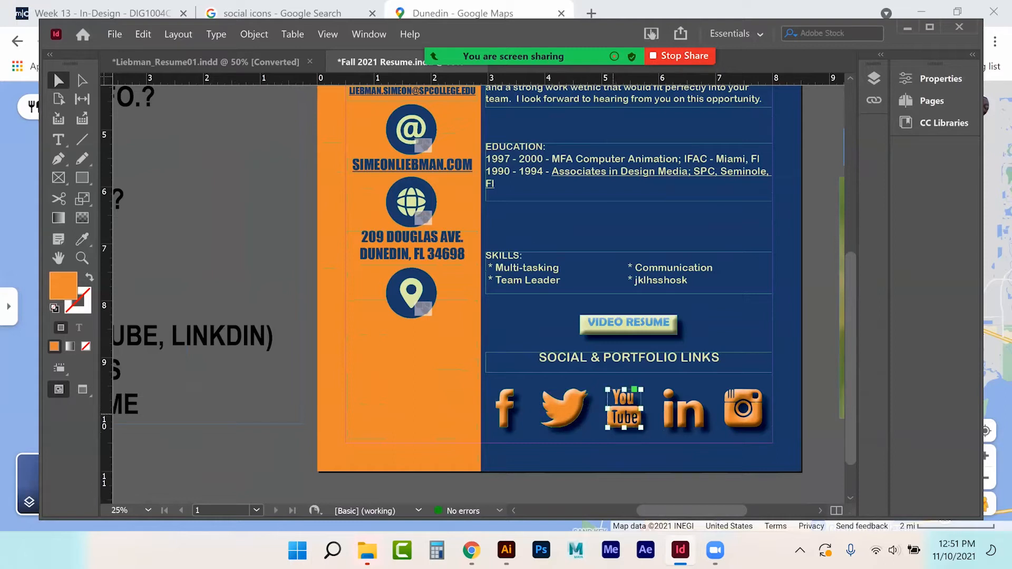
click(507, 407)
right_click(507, 408)
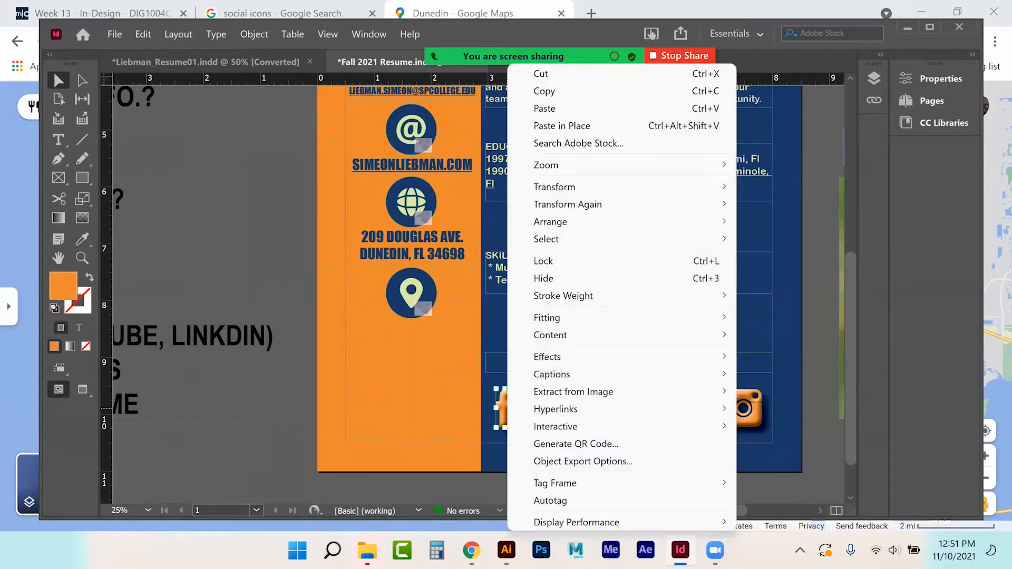
mouse_move(558, 426)
click(798, 427)
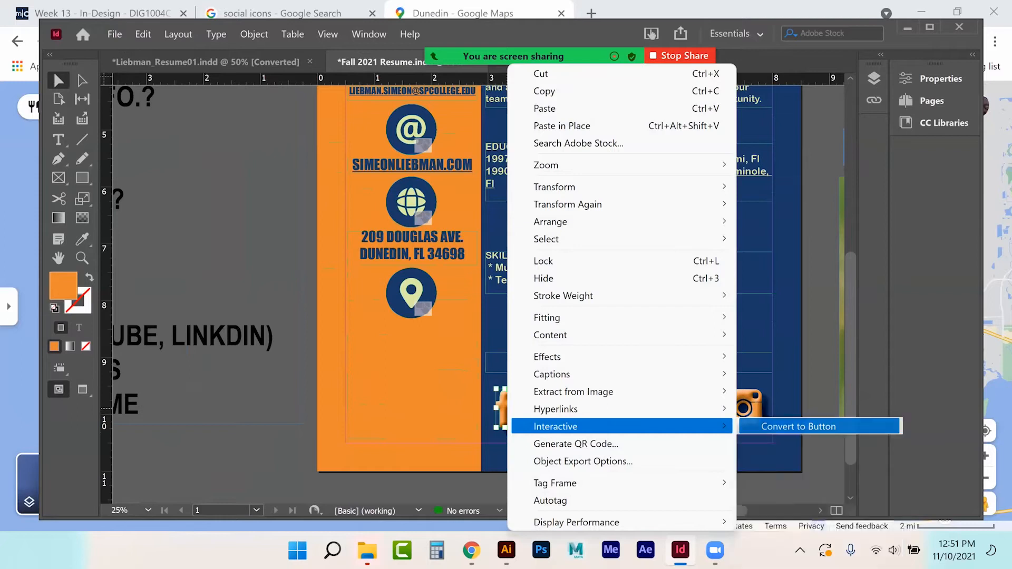
text(facebook)
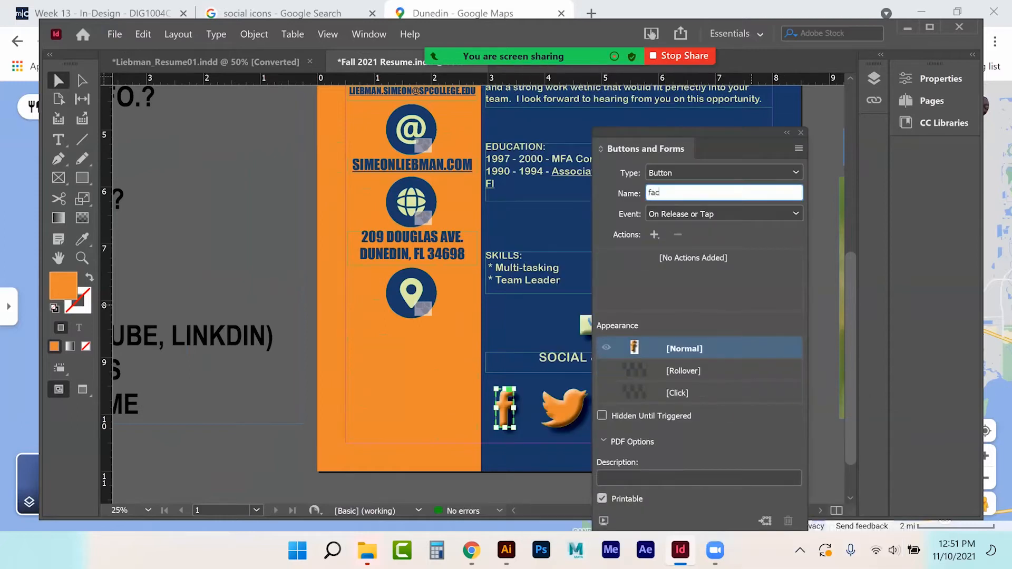
key(Return)
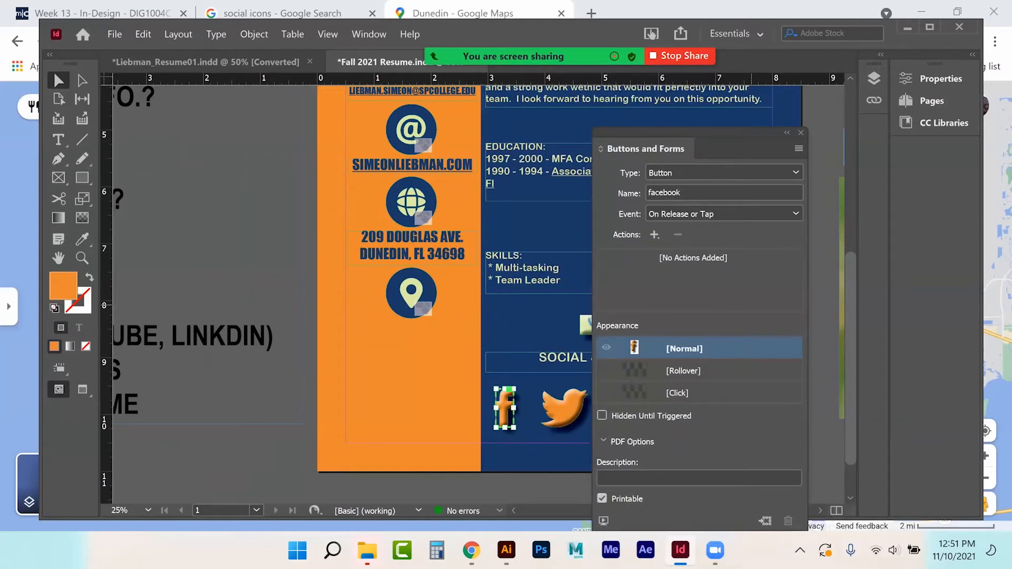
click(654, 235)
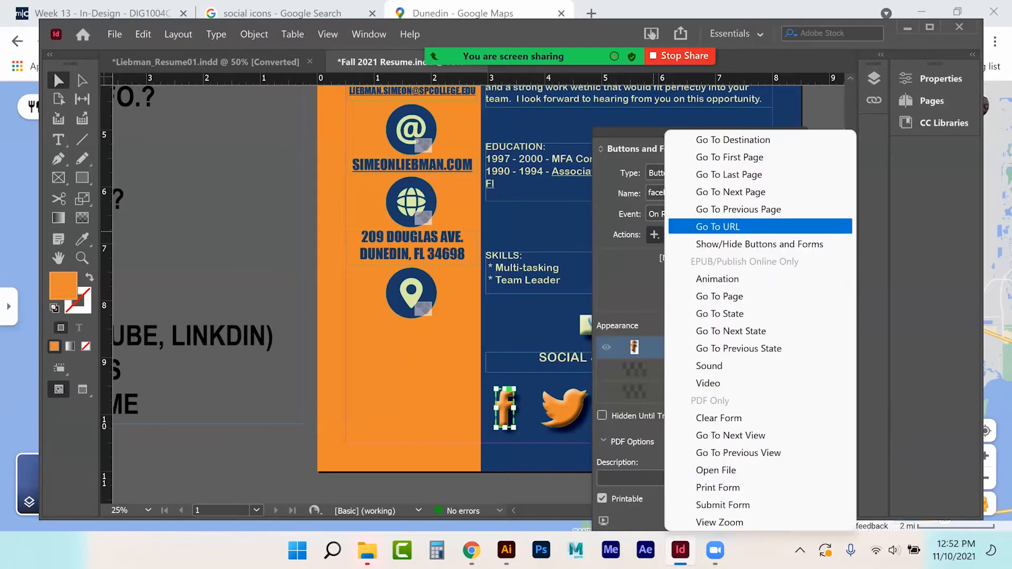
click(726, 226)
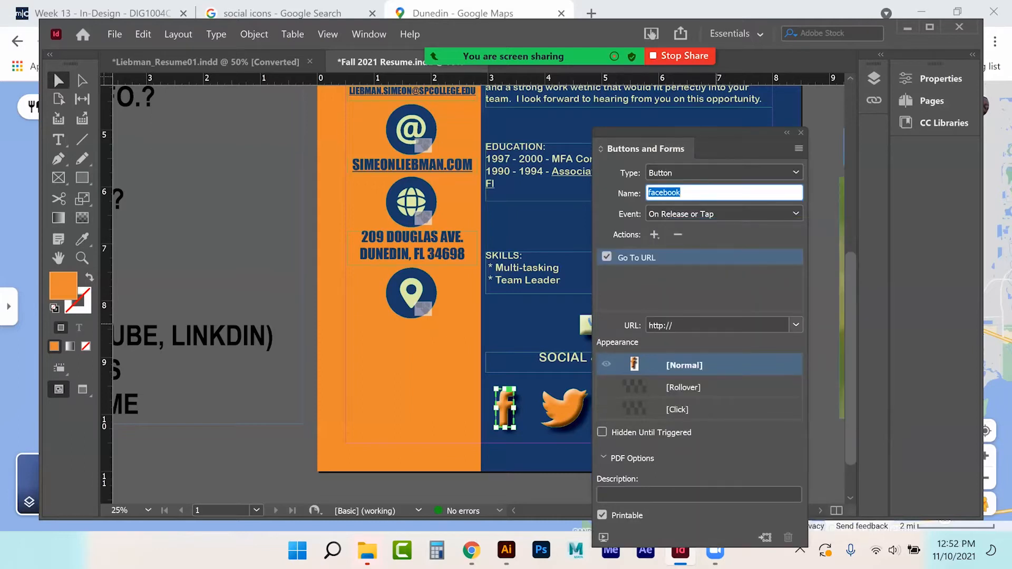
click(723, 325)
text(facebook.com)
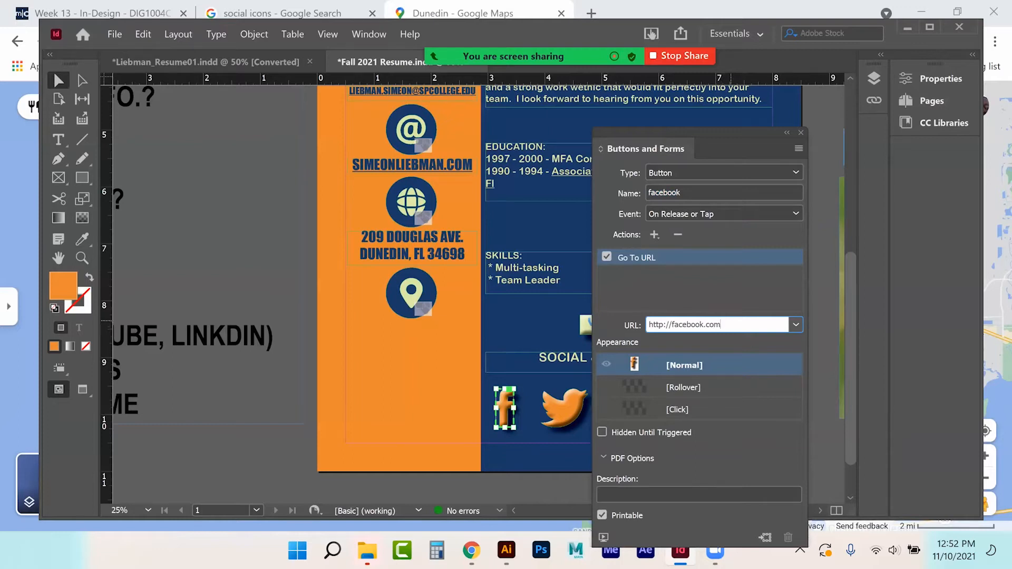
click(800, 133)
click(569, 407)
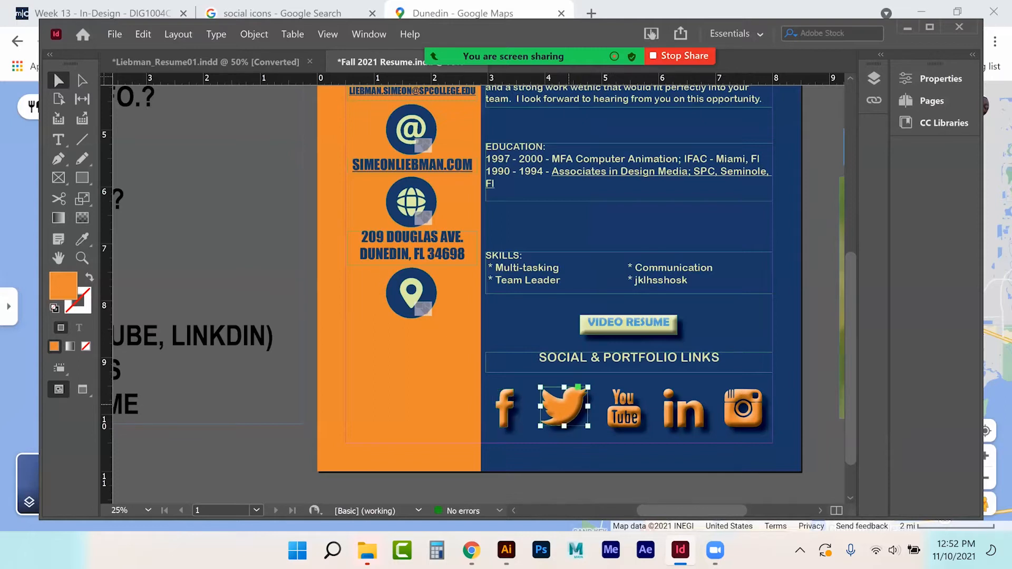
right_click(566, 408)
mouse_move(780, 426)
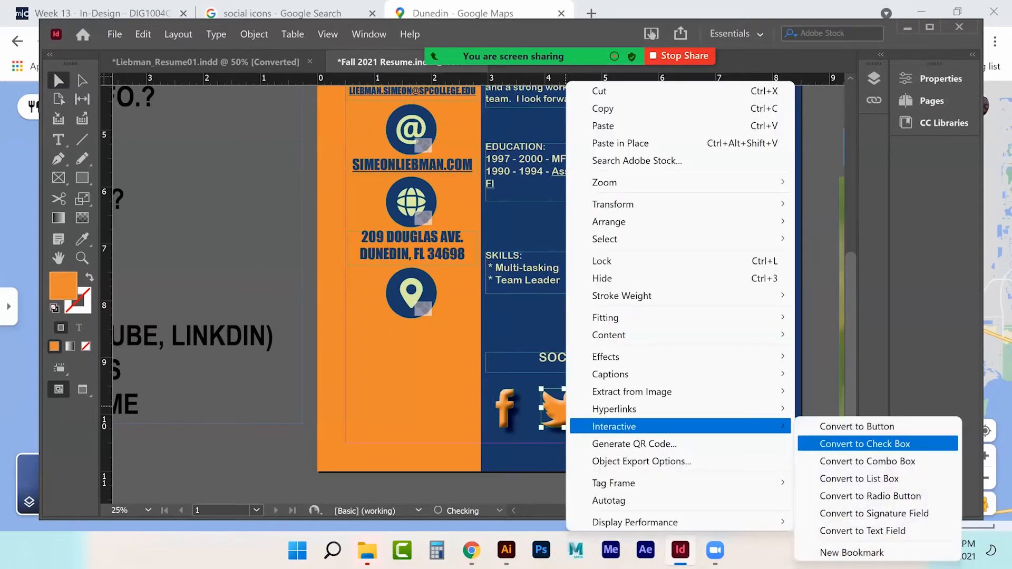
click(841, 426)
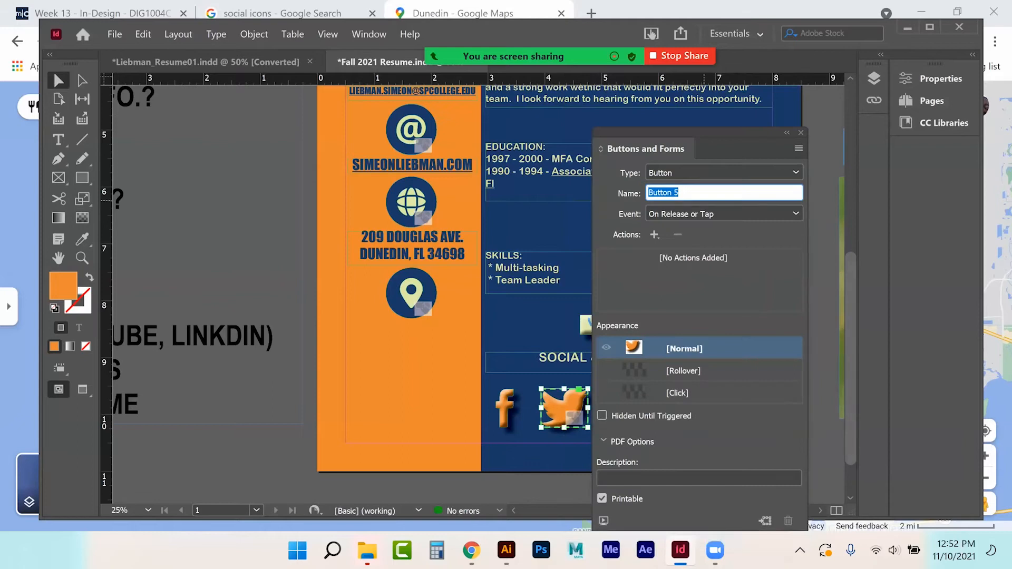
text(Twitter)
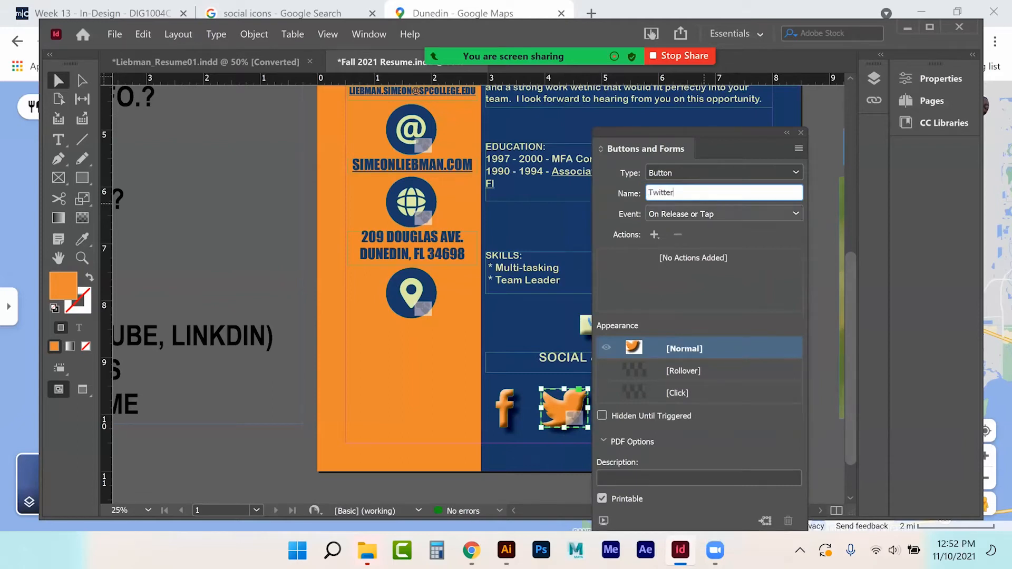
click(654, 235)
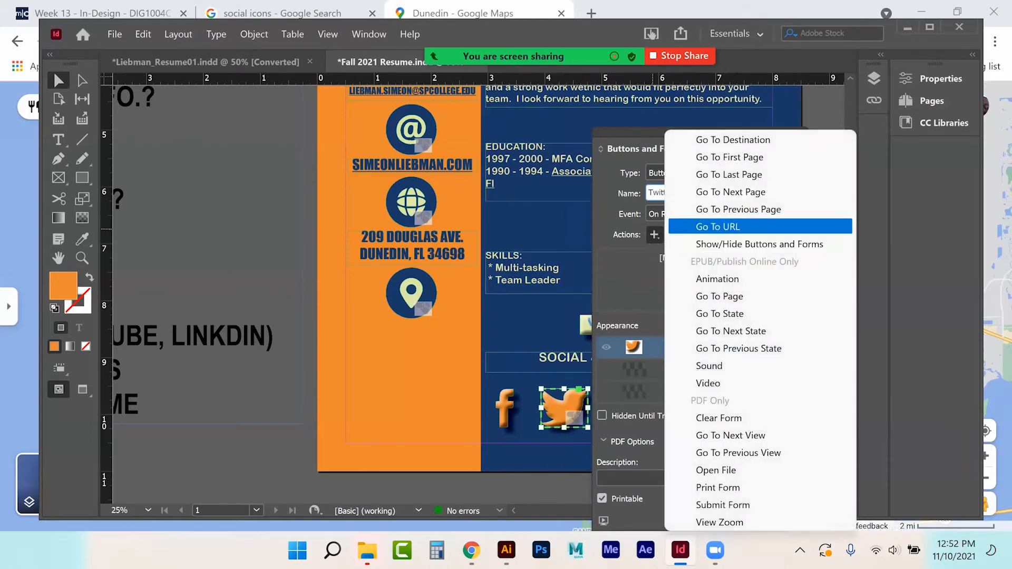
click(718, 227)
click(717, 325)
text(twitter.com)
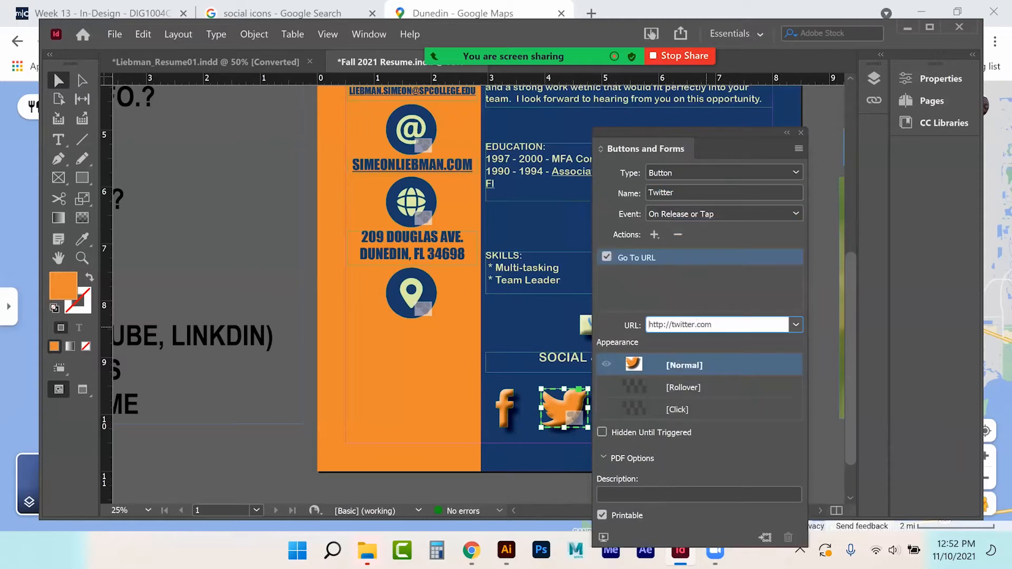
key(Return)
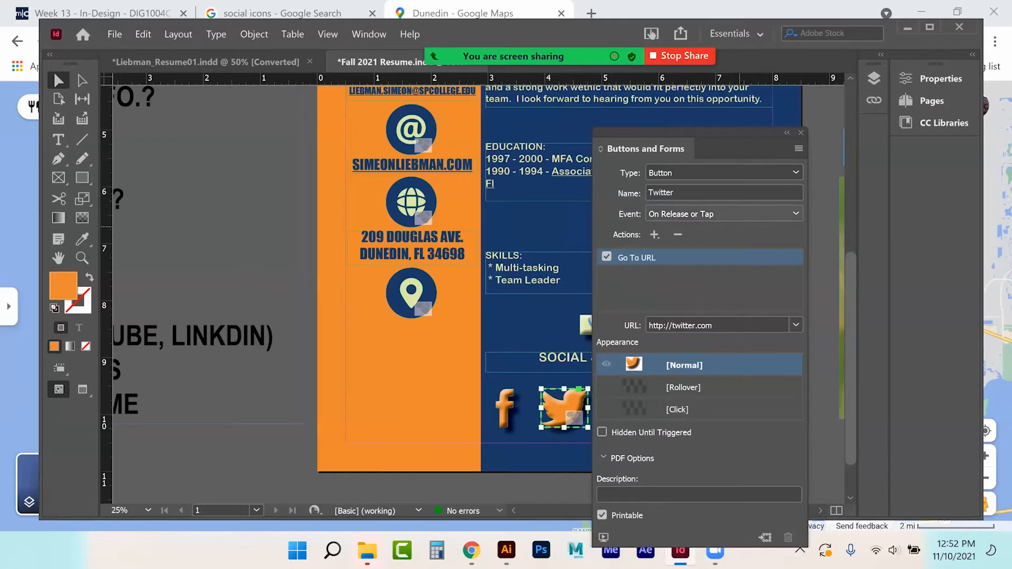
click(801, 133)
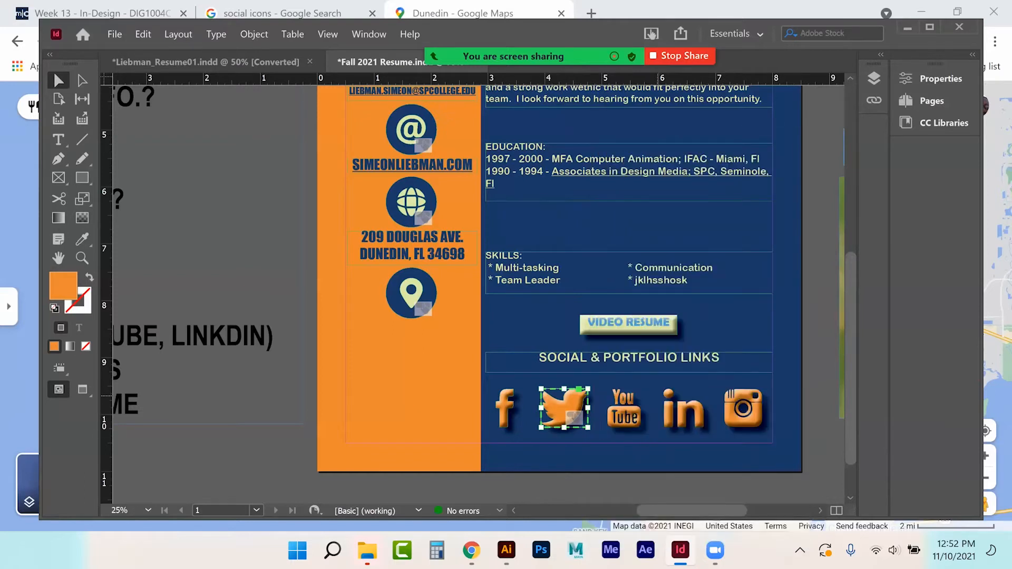
click(673, 415)
Step: Convert the LinkedIn icon into a button named LinkedIn
right_click(673, 414)
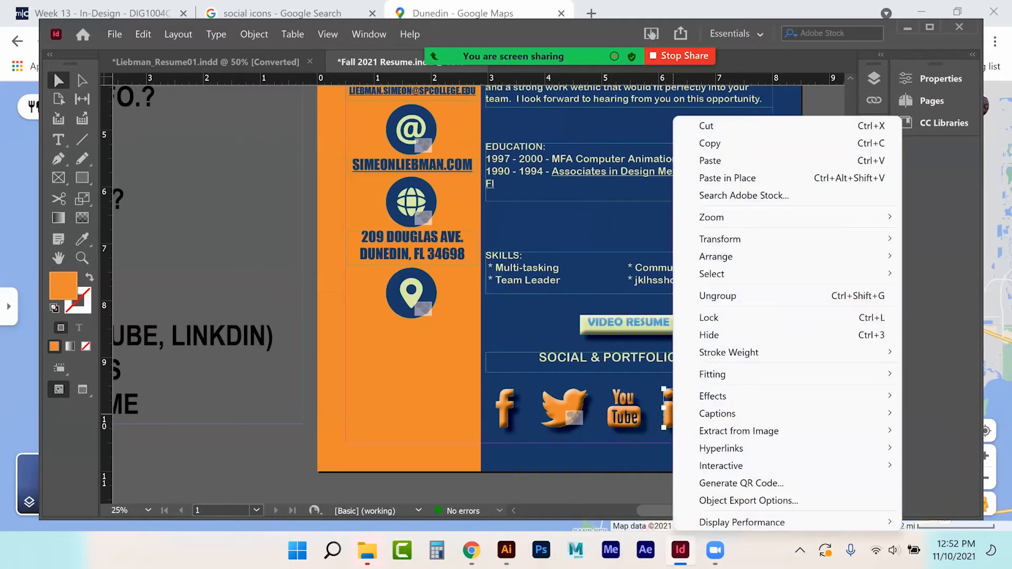
mouse_move(706, 465)
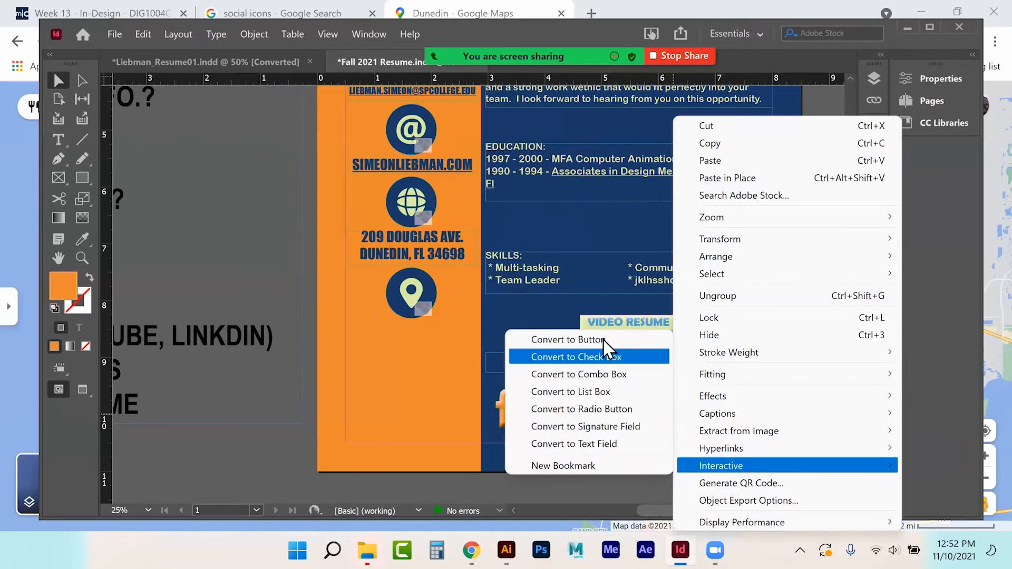
click(601, 337)
key(BackSpace)
text(LinkedIn)
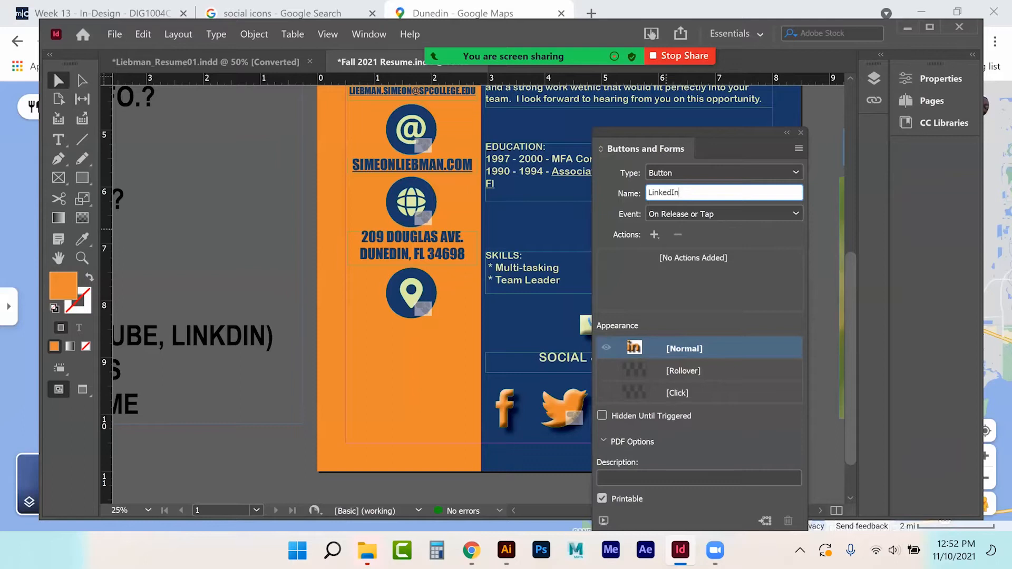
Step: Give the LinkedIn button a Go To URL action with the LinkedIn profile address
click(654, 235)
click(700, 224)
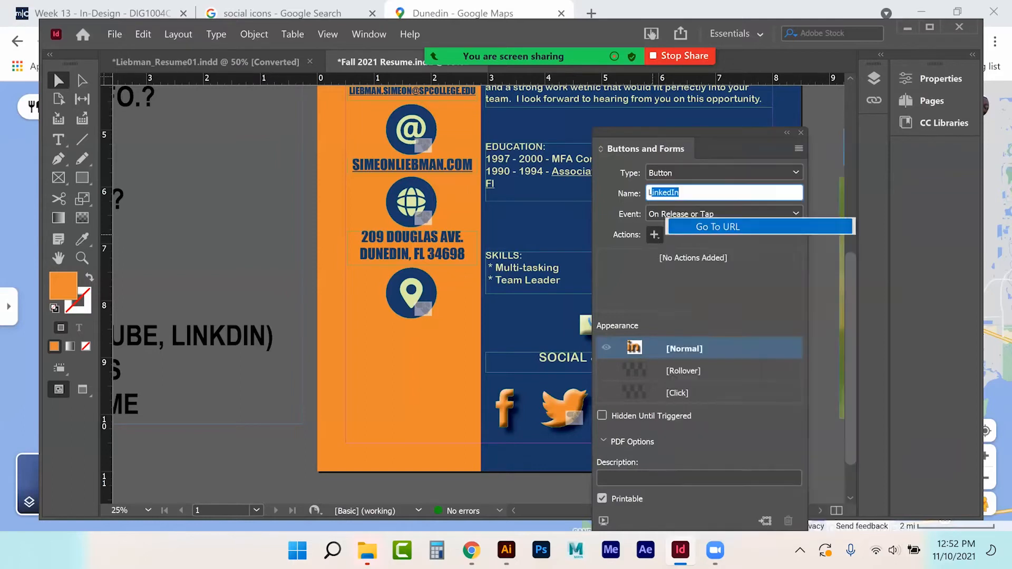
click(709, 325)
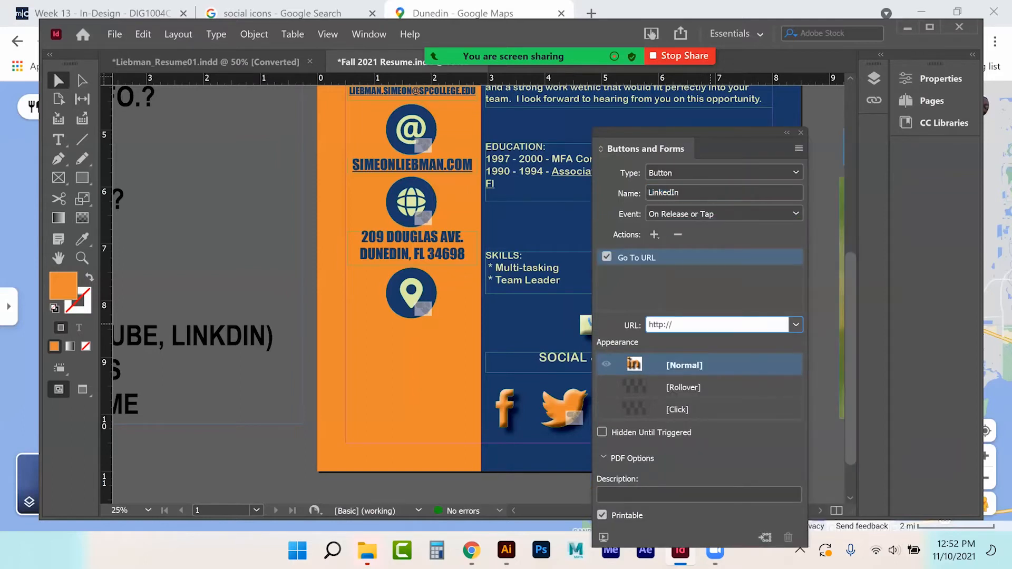
text(linkedin)
key(BackSpace)
key(BackSpace)
key(BackSpace)
key(BackSpace)
key(BackSpace)
key(BackSpace)
key(BackSpace)
key(BackSpace)
key(BackSpace)
click(714, 326)
click(800, 132)
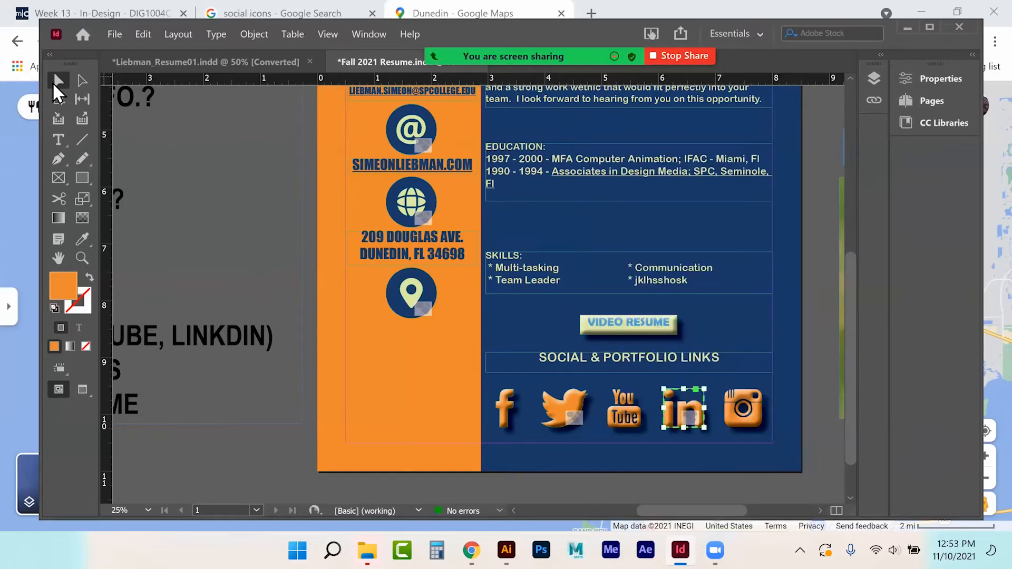
click(258, 252)
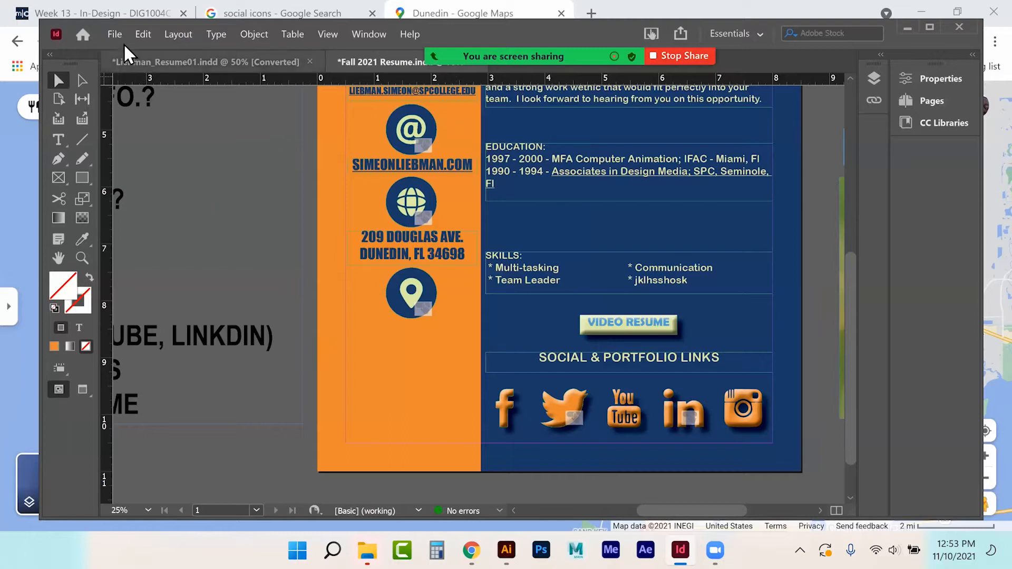
Step: Save the resume, republish it as an update to Fall 2021 Resume, and view it online
key(ctrl+s)
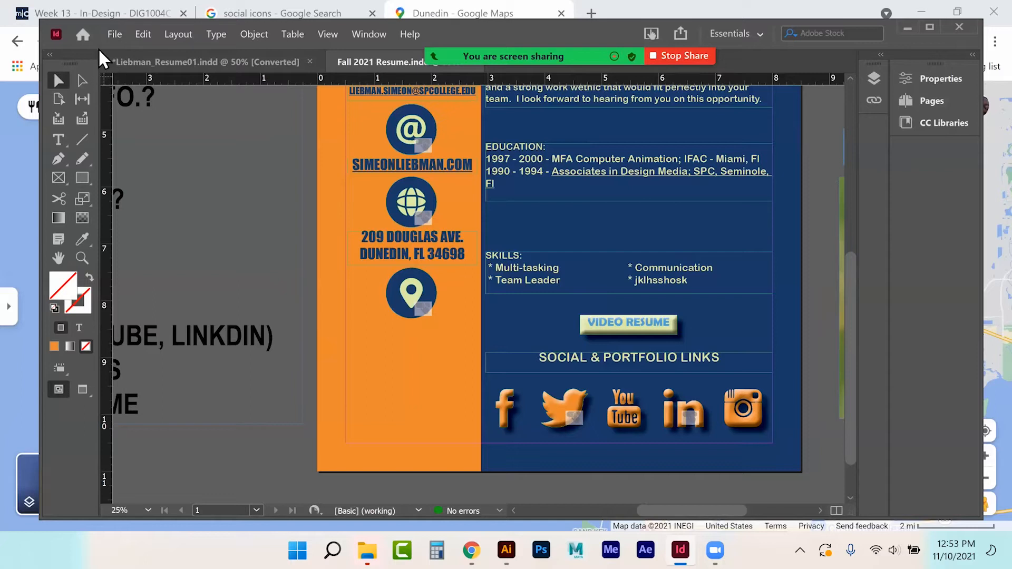
click(115, 36)
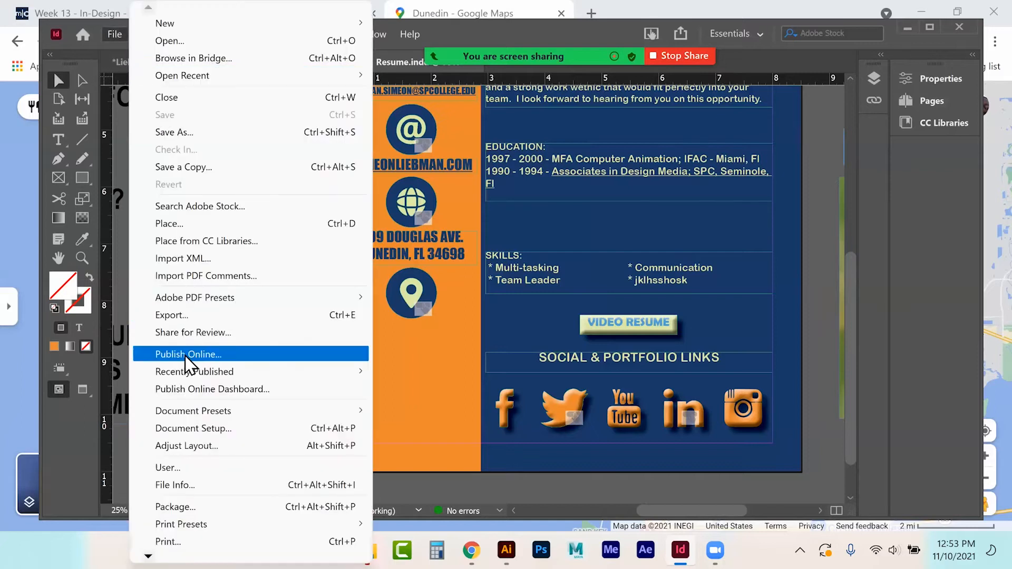
click(253, 354)
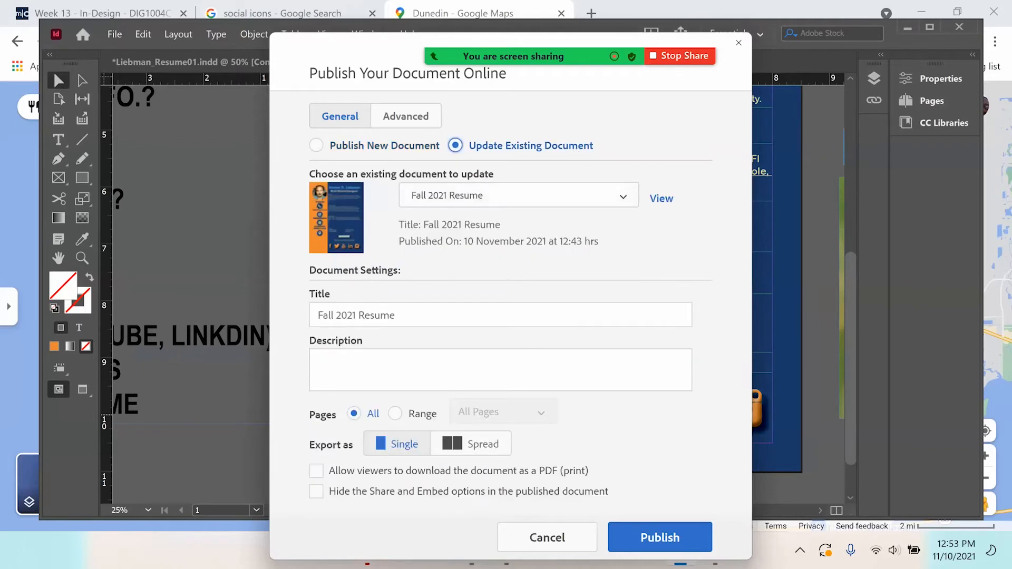
click(660, 537)
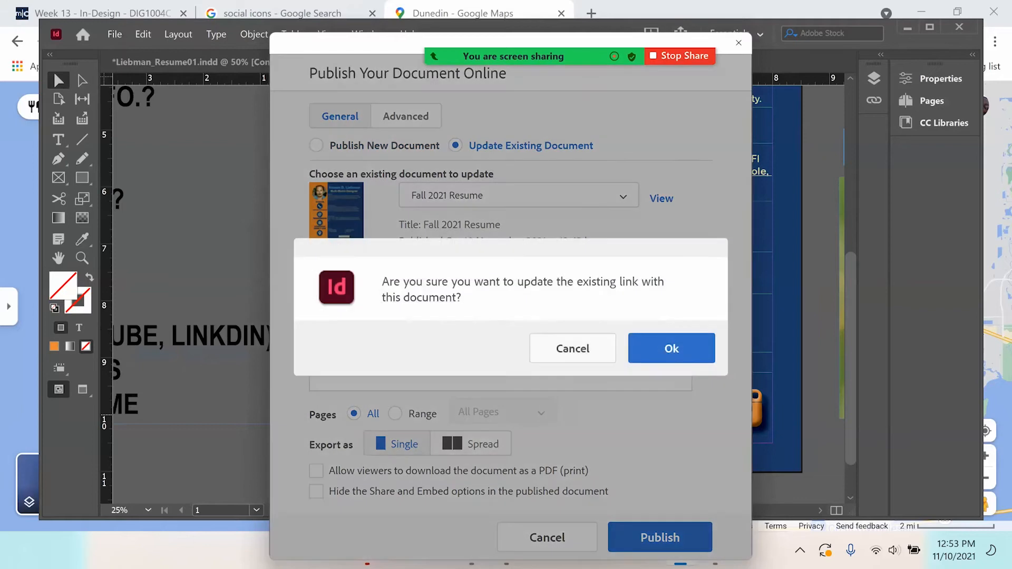
click(660, 348)
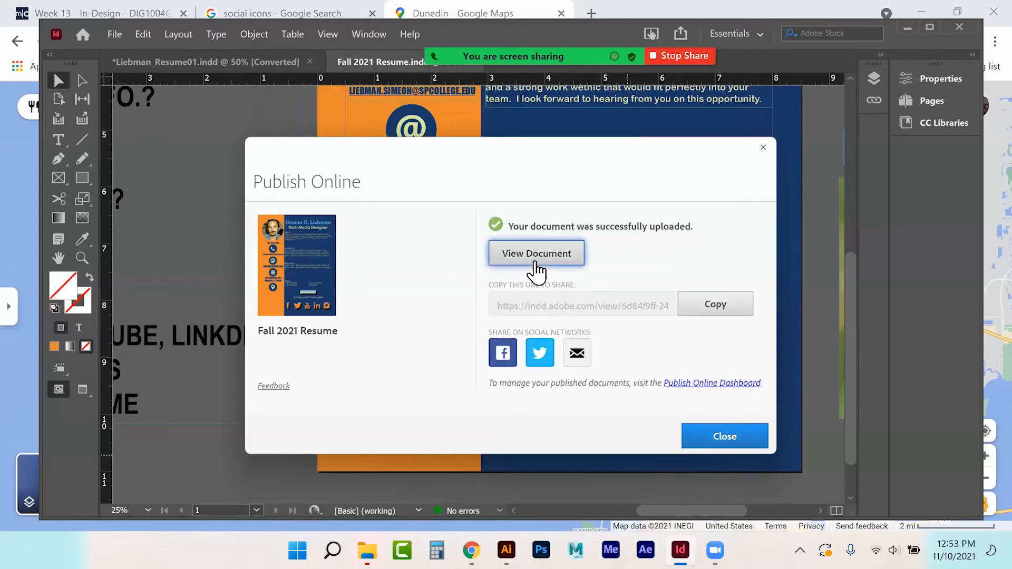
click(535, 266)
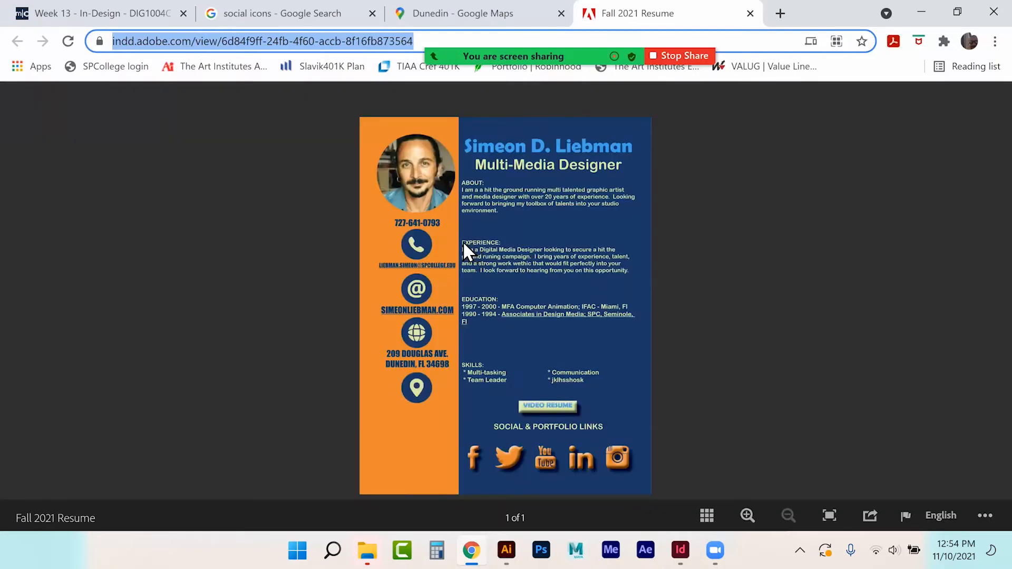
Step: Test the published resume's map and website links, then try the e-mail icon, which opens Mail
click(416, 388)
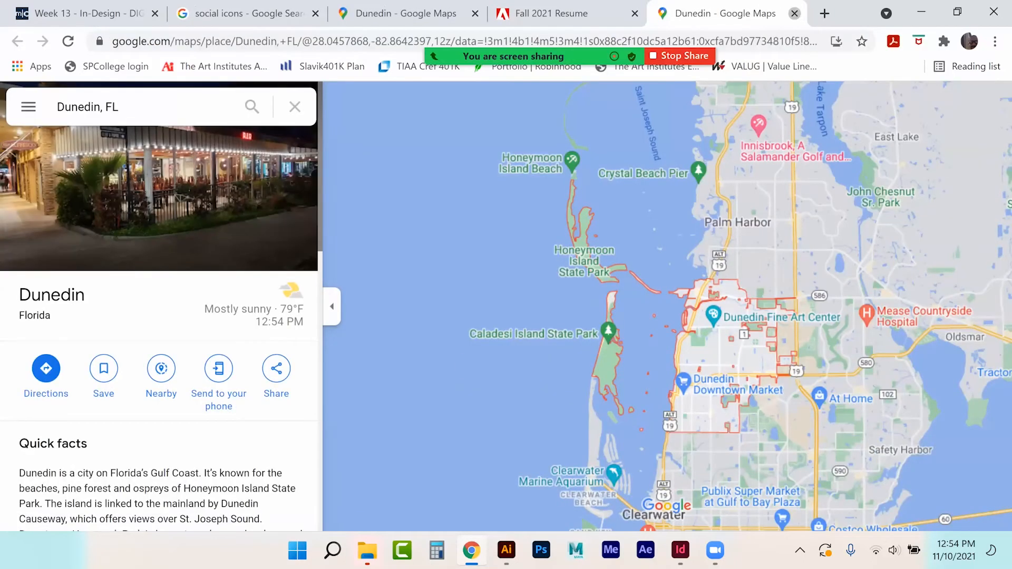
key(ctrl+w)
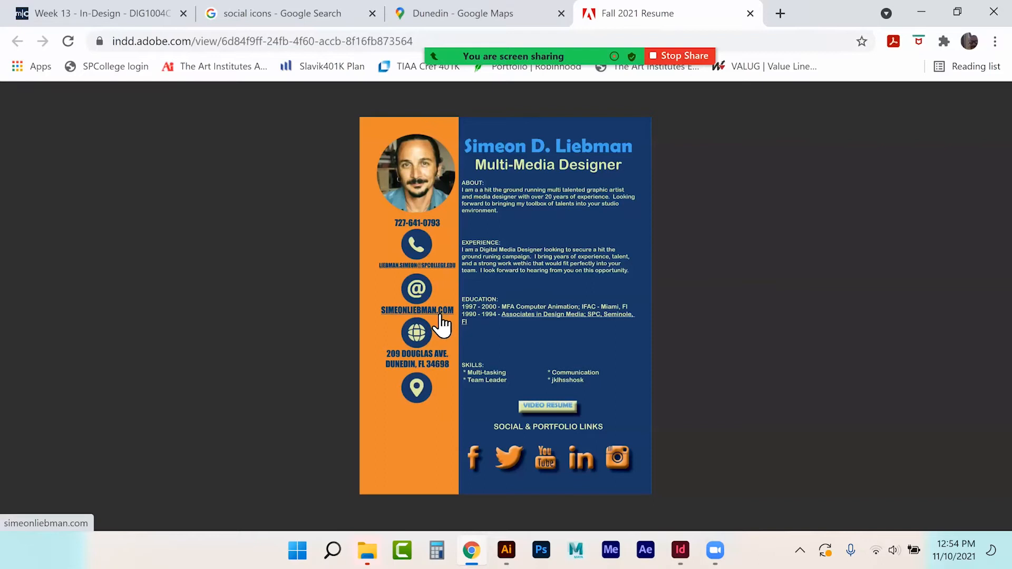
click(447, 364)
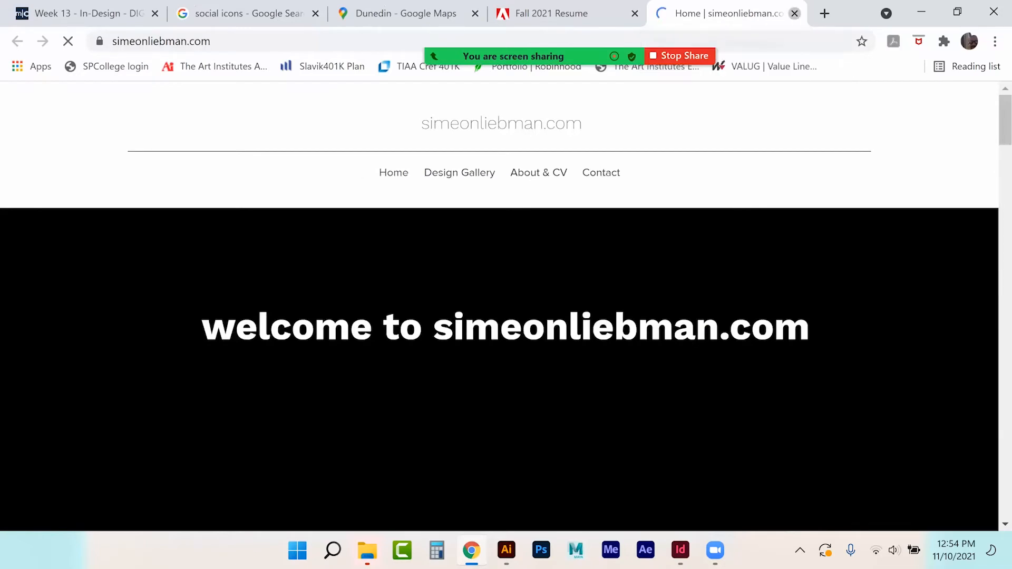
key(ctrl+w)
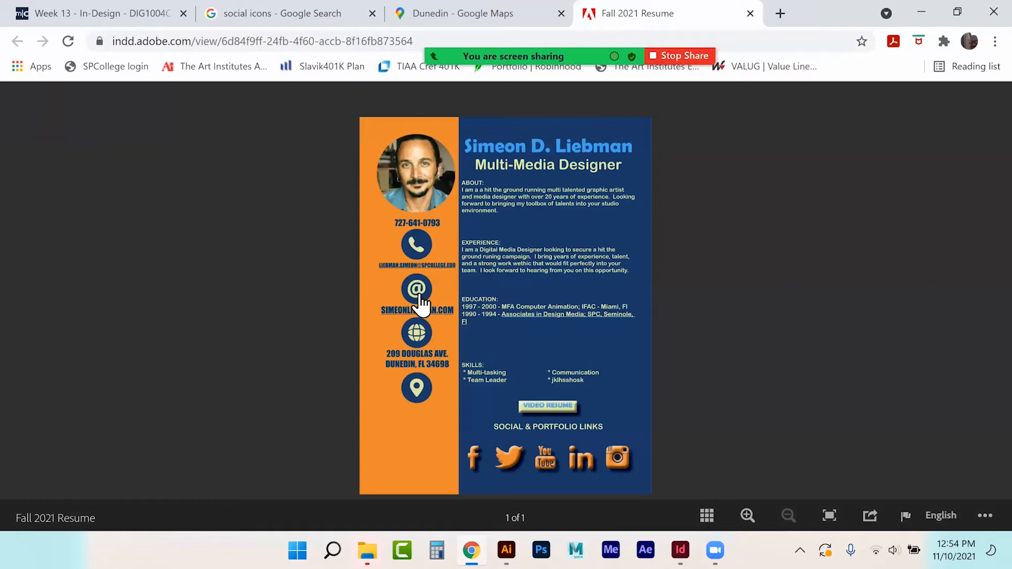
click(419, 298)
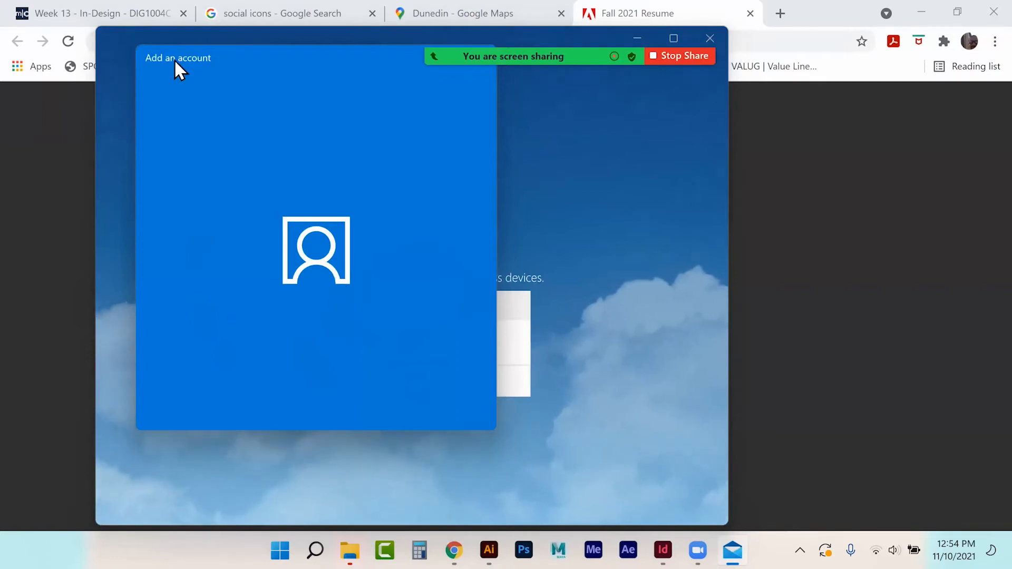
Step: Dismiss Mail's Google account setup prompt and close the Mail app, returning to Chrome
click(219, 138)
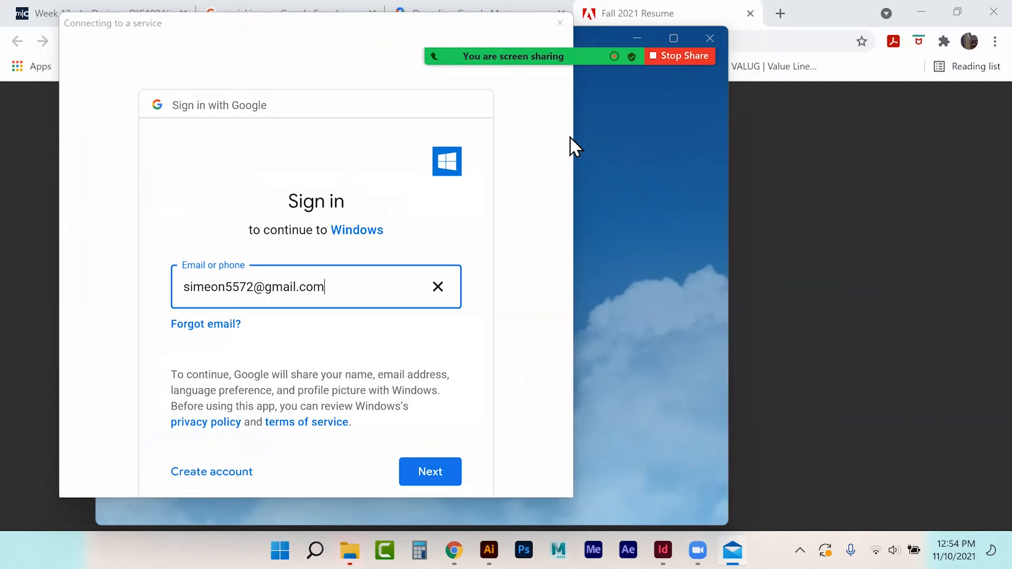
mouse_move(553, 48)
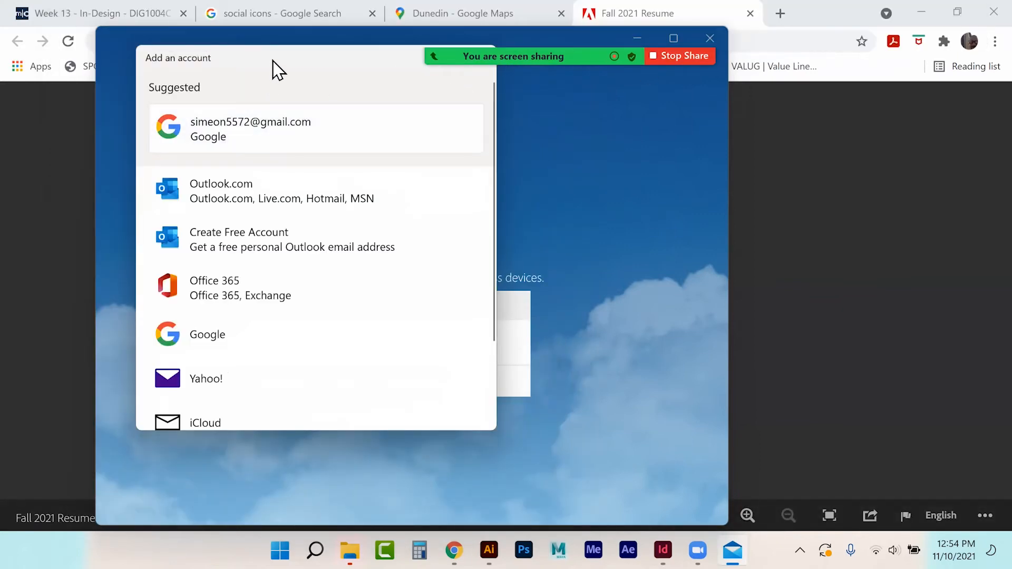
click(464, 129)
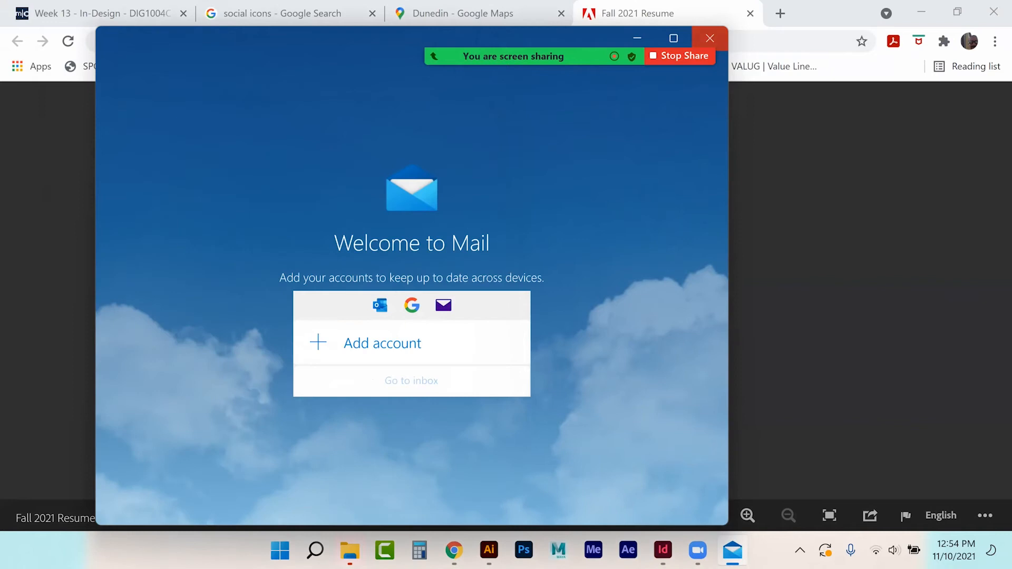
click(710, 38)
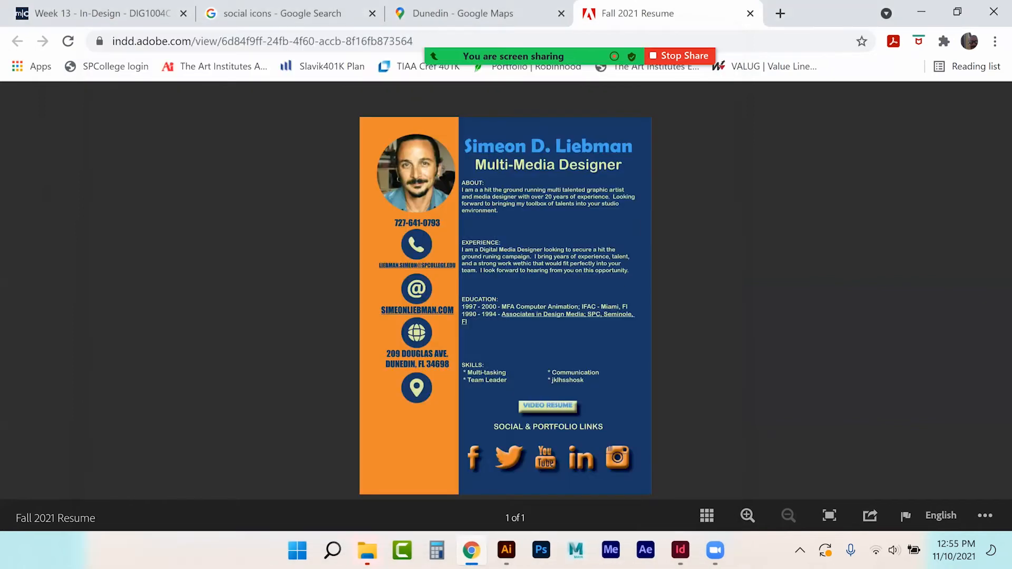
Step: Test the LinkedIn icon link on the published resume, then return to the earlier Google search results
click(580, 457)
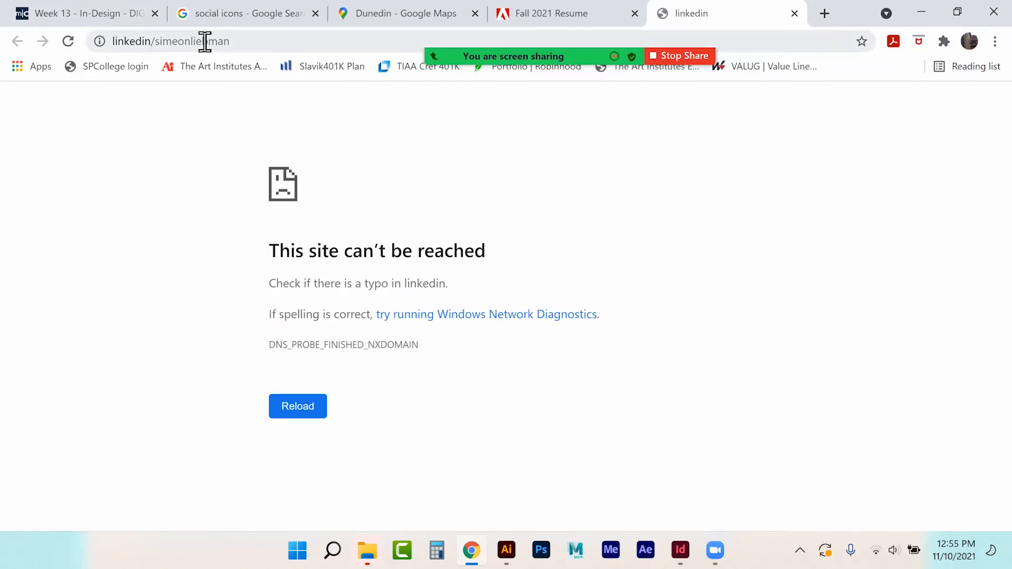
click(372, 10)
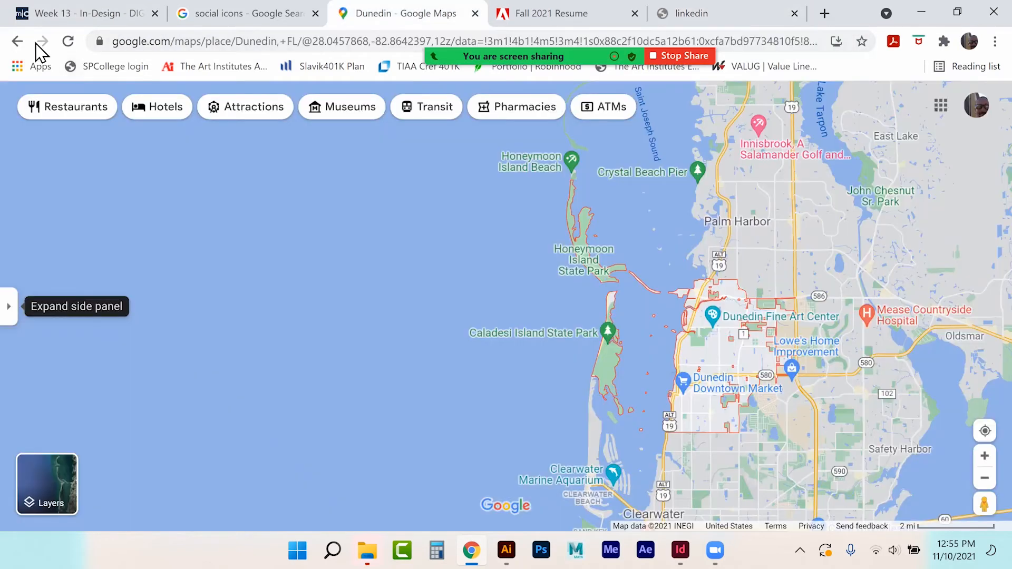
click(17, 41)
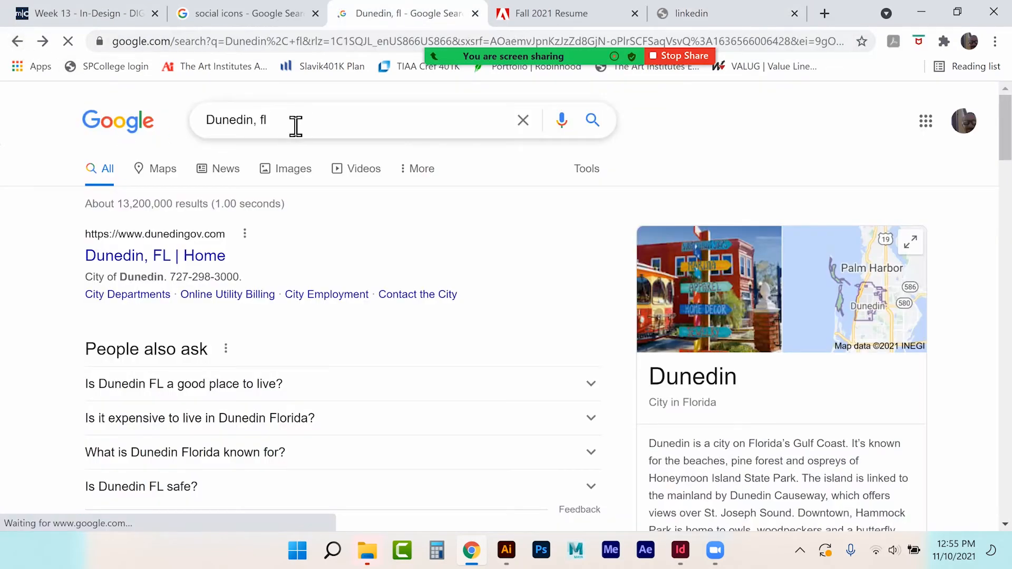
Step: Find the resume owner's LinkedIn profile via Google, copy its URL, and return to InDesign
triple_click(302, 125)
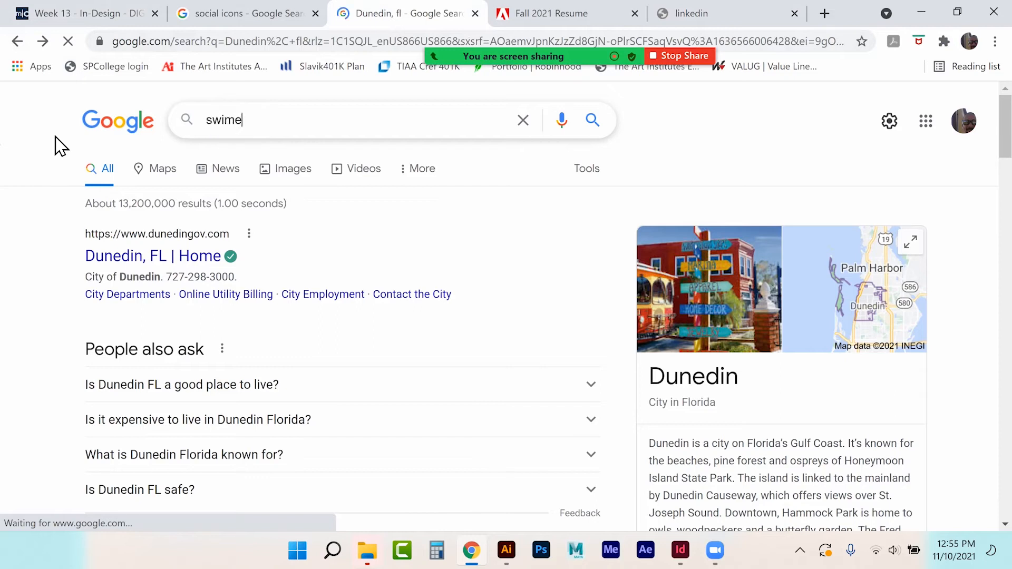
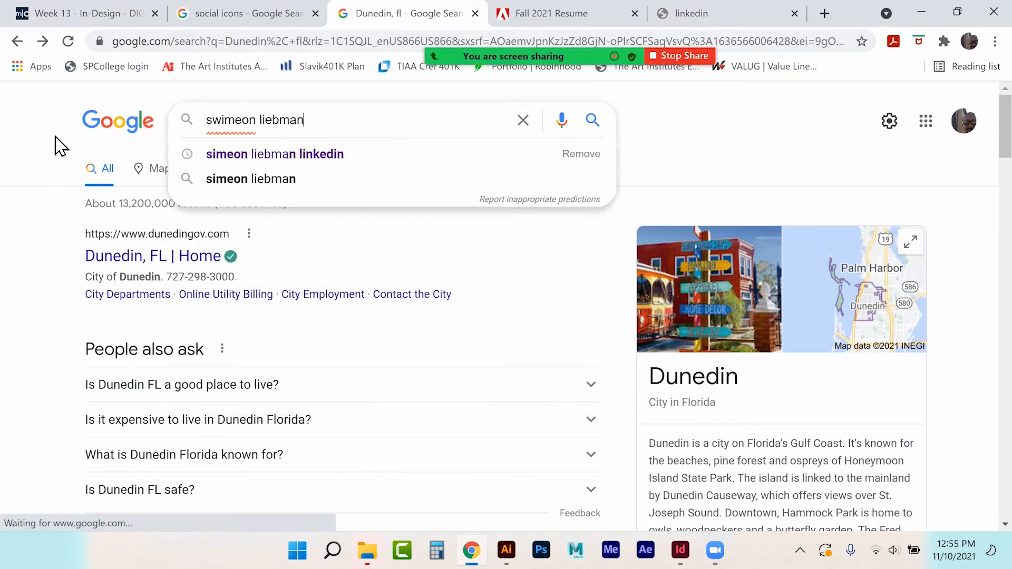
key(Return)
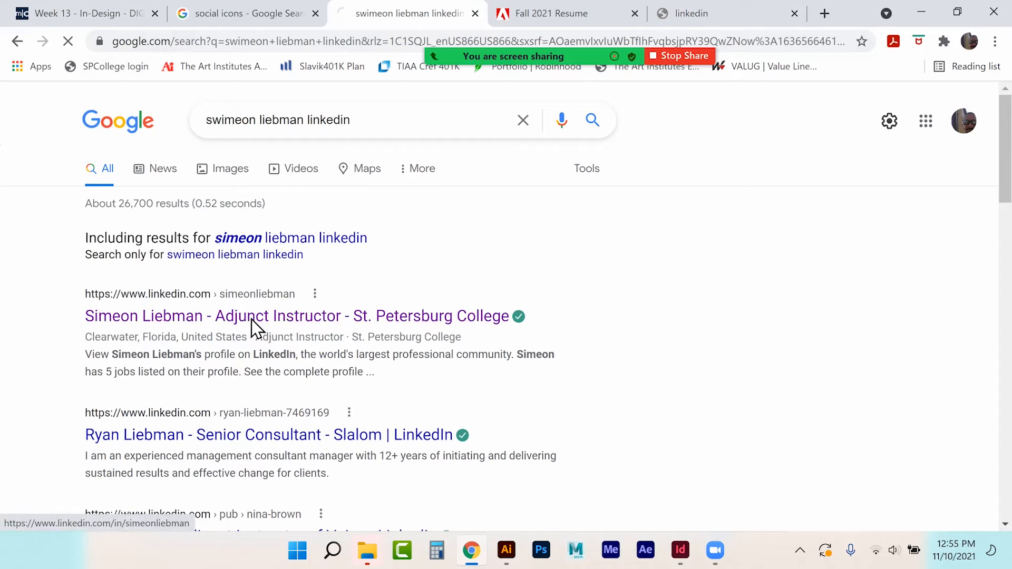
click(258, 318)
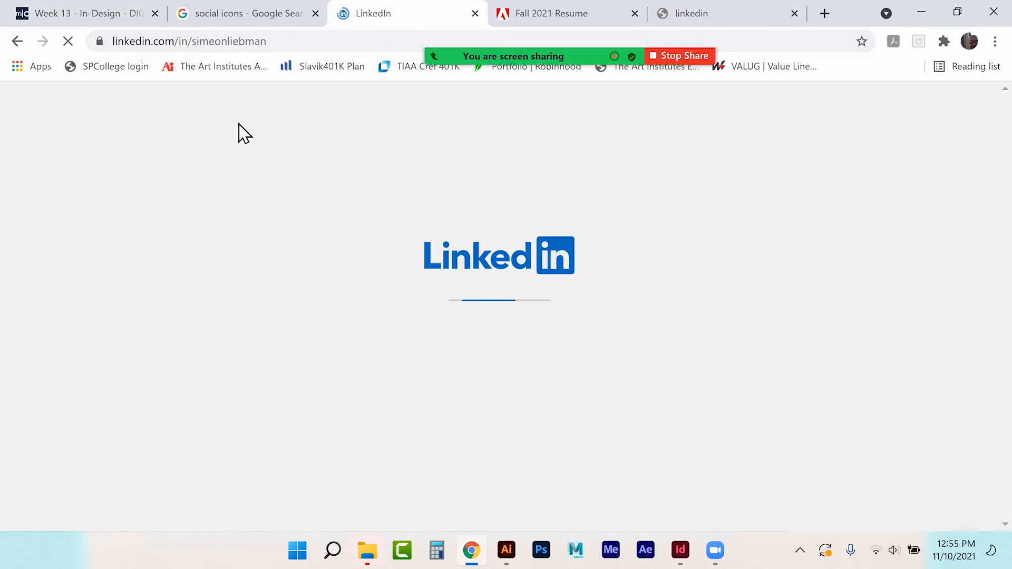
click(296, 42)
key(ctrl+c)
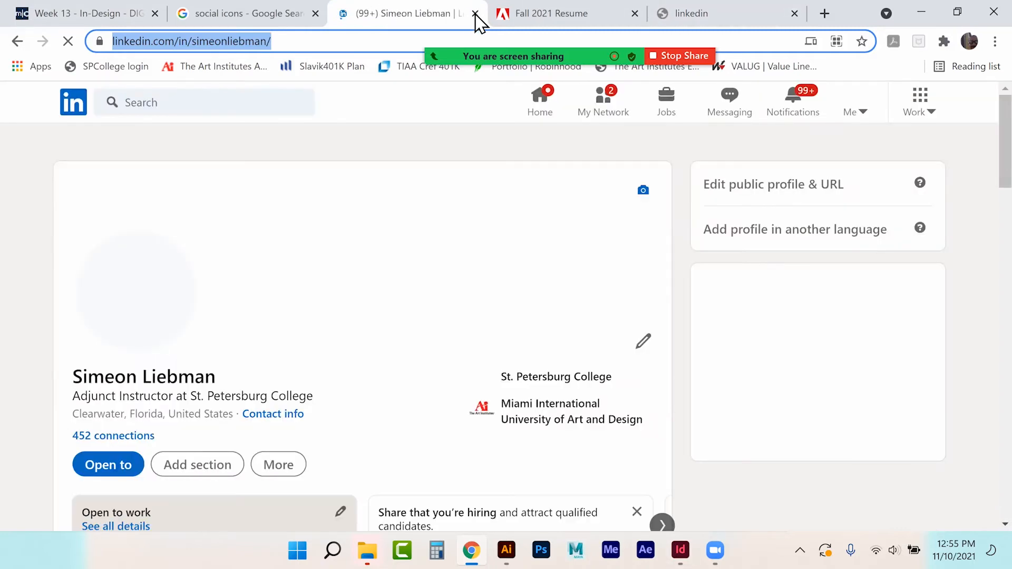
click(475, 14)
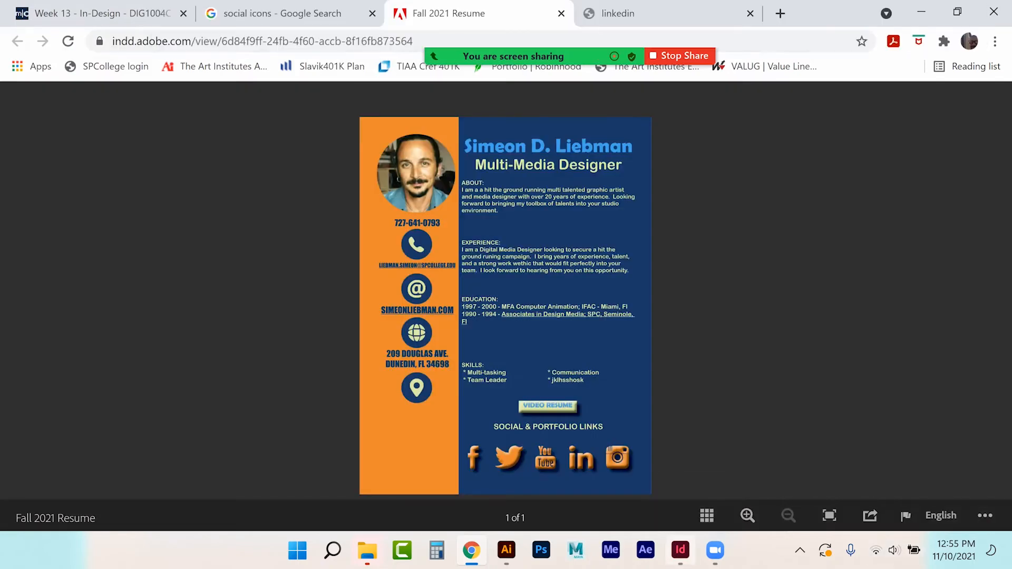
click(680, 550)
click(724, 436)
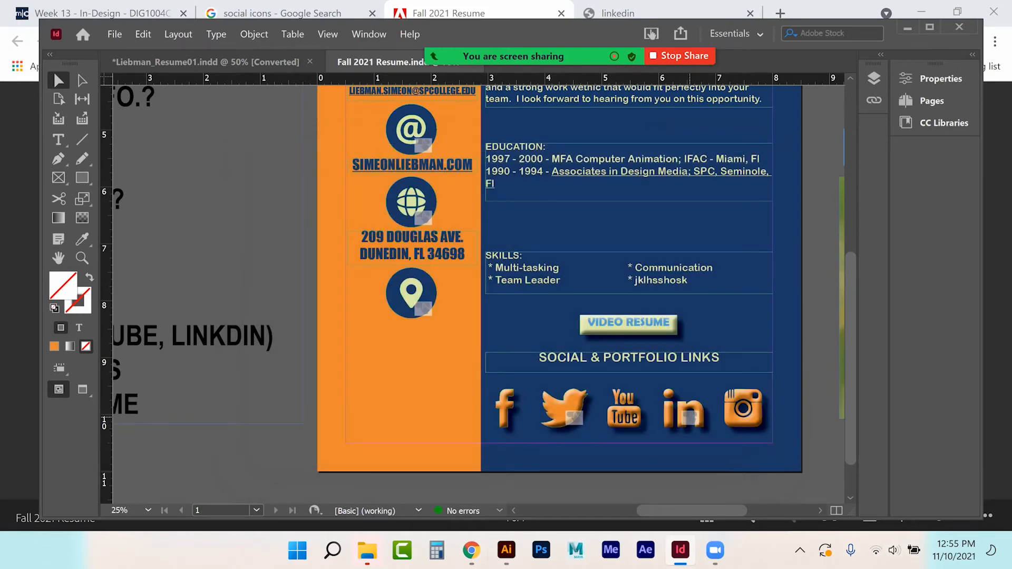
Step: Select the LinkedIn icon on the resume page and check its properties
click(680, 409)
right_click(679, 409)
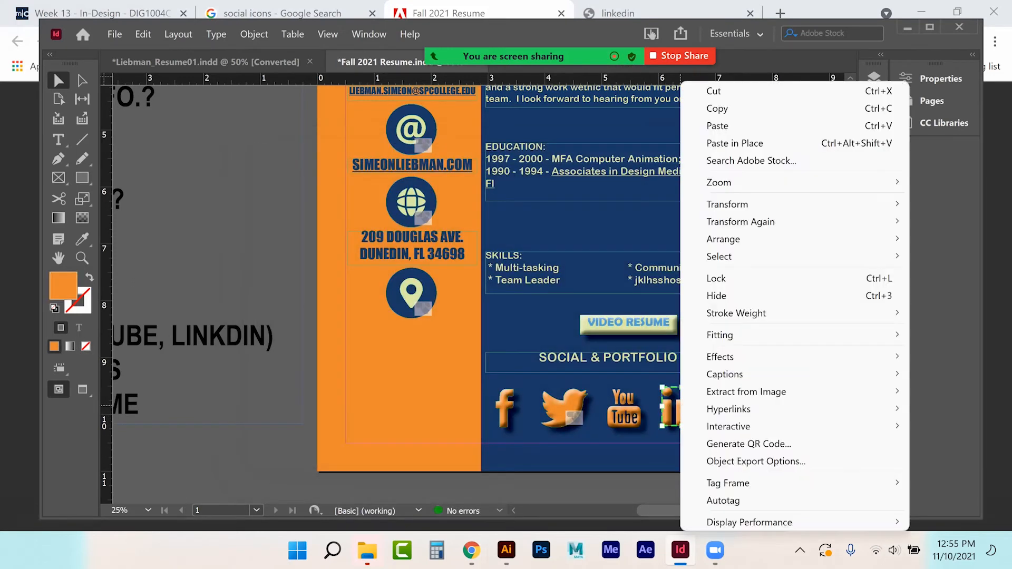
mouse_move(696, 426)
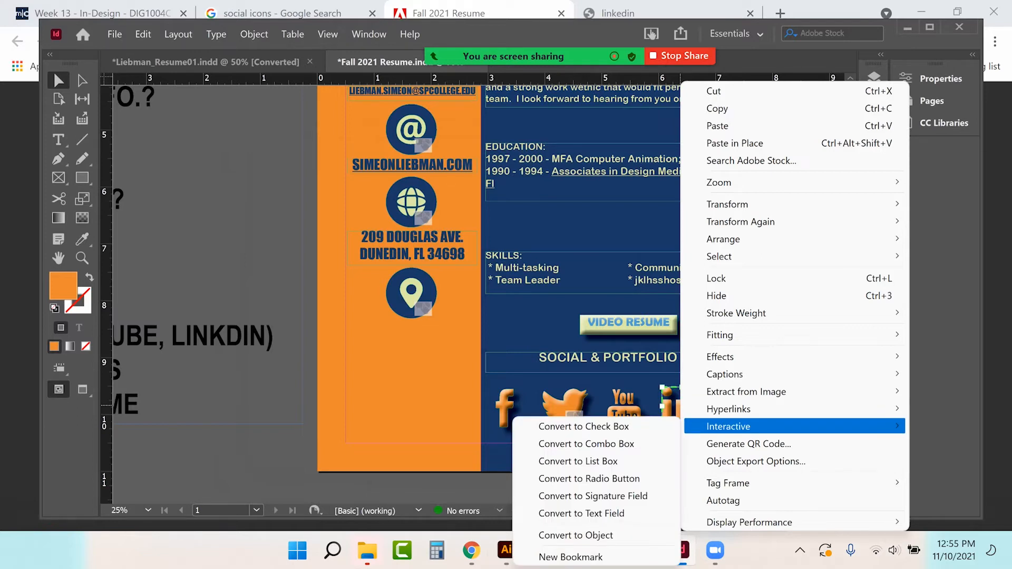
mouse_move(723, 239)
click(940, 79)
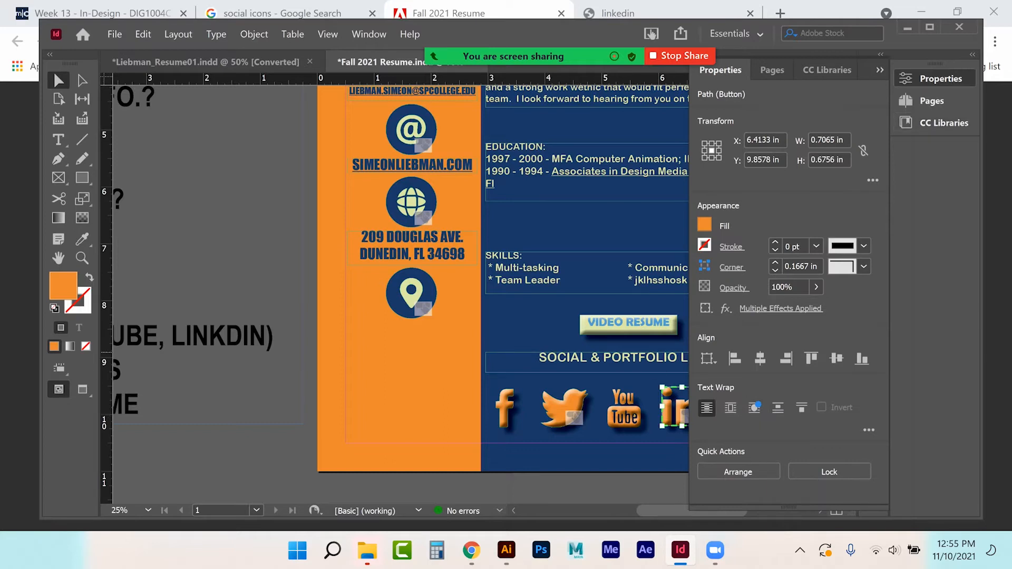
click(880, 69)
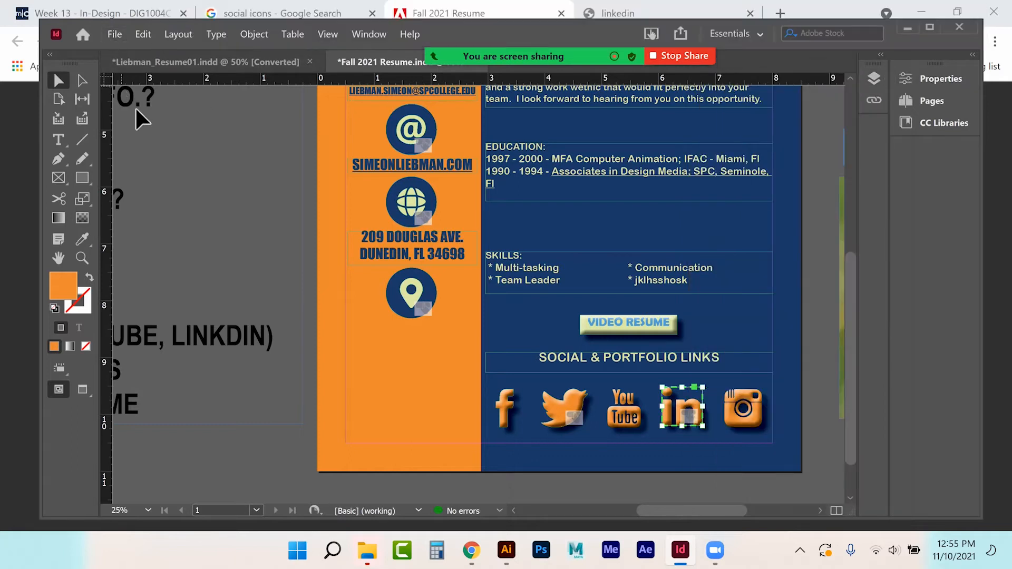
Step: In Buttons and Forms, replace the LinkedIn button's broken URL with the copied https profile address
click(368, 34)
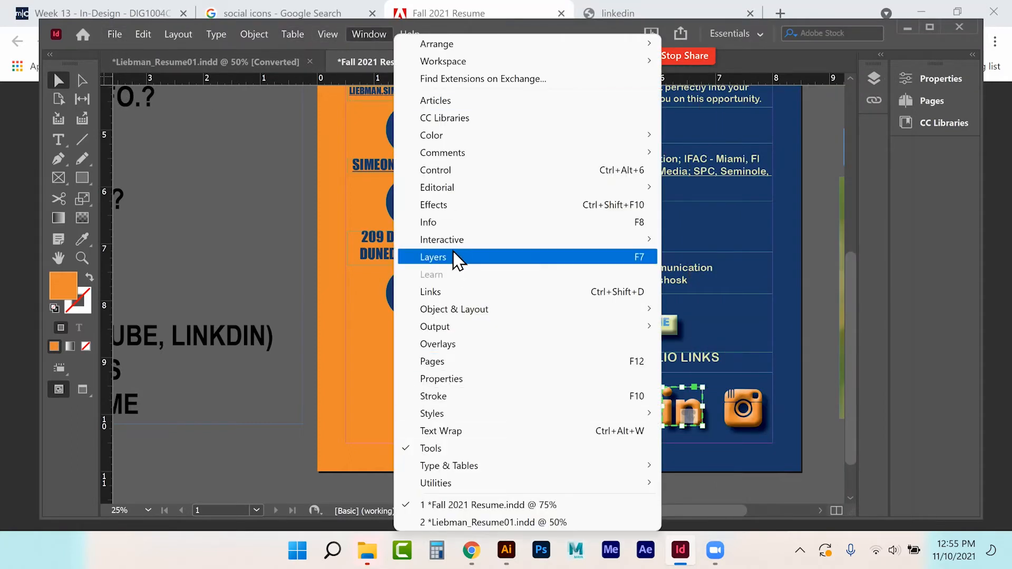
mouse_move(456, 243)
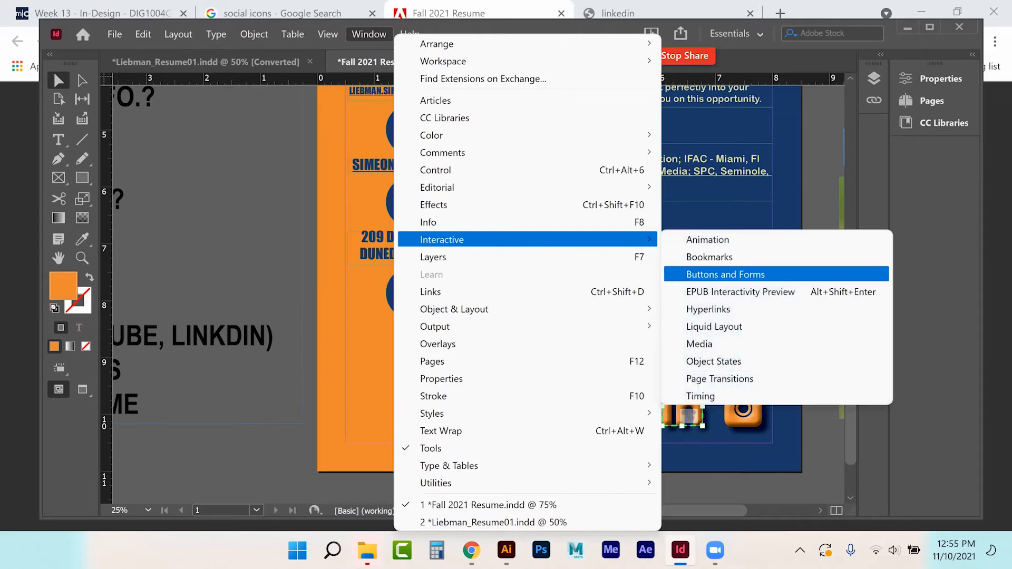
click(726, 274)
drag(653, 156, 788, 125)
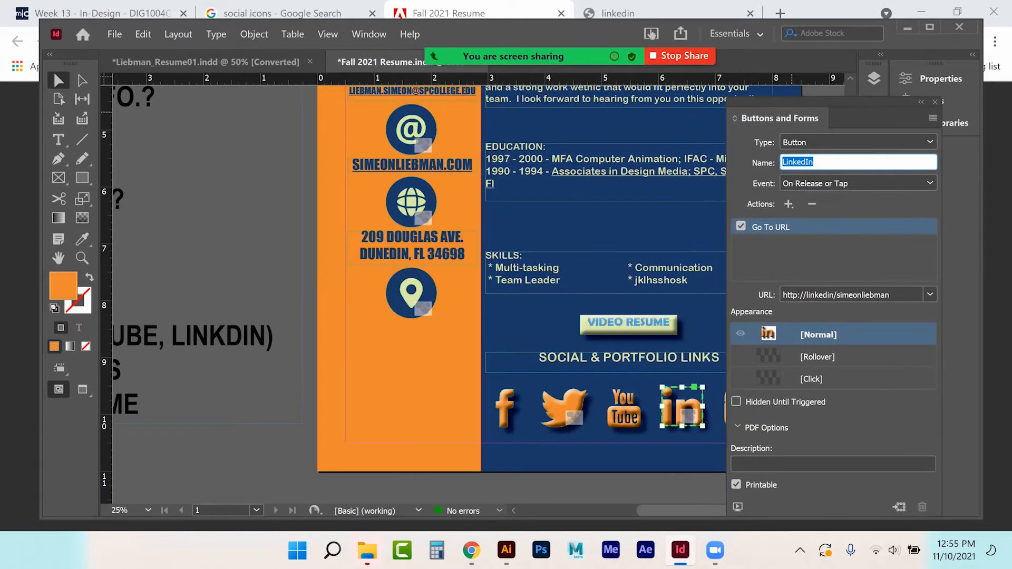
drag(902, 295, 696, 277)
key(ctrl+v)
key(Return)
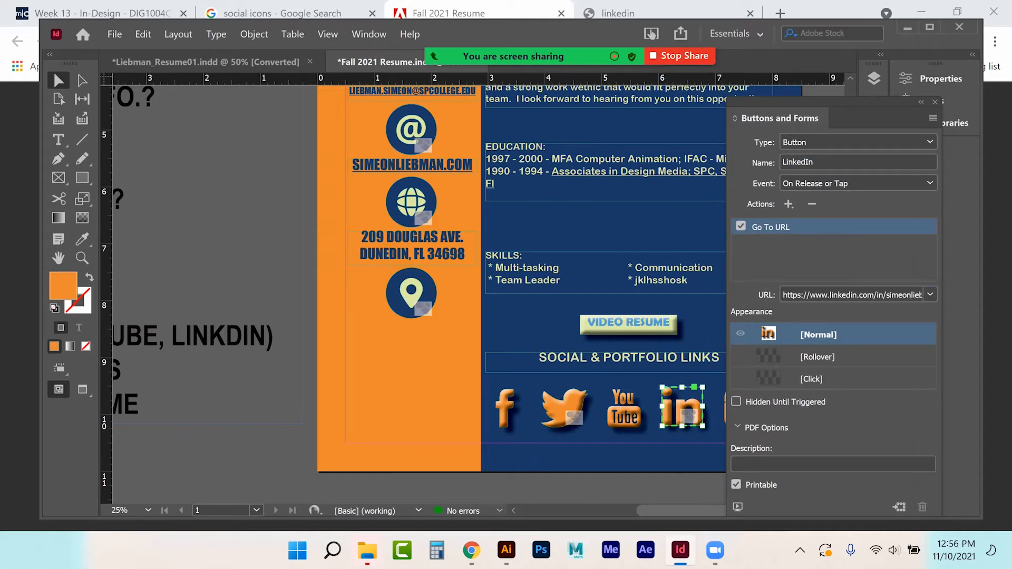
click(934, 103)
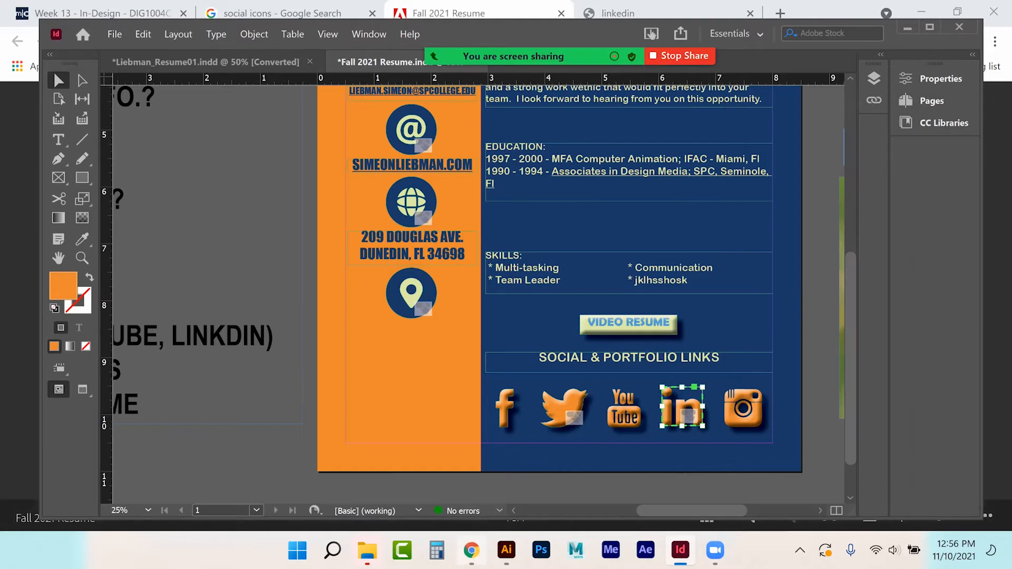
click(472, 549)
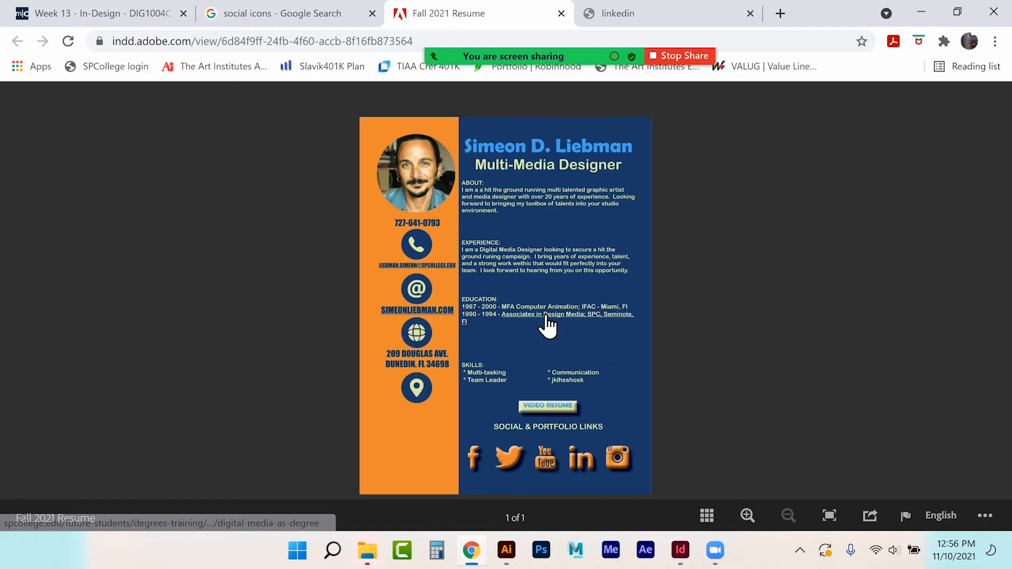
Step: Confirm the published resume's Facebook icon opens facebook.com, then close that tab
click(473, 457)
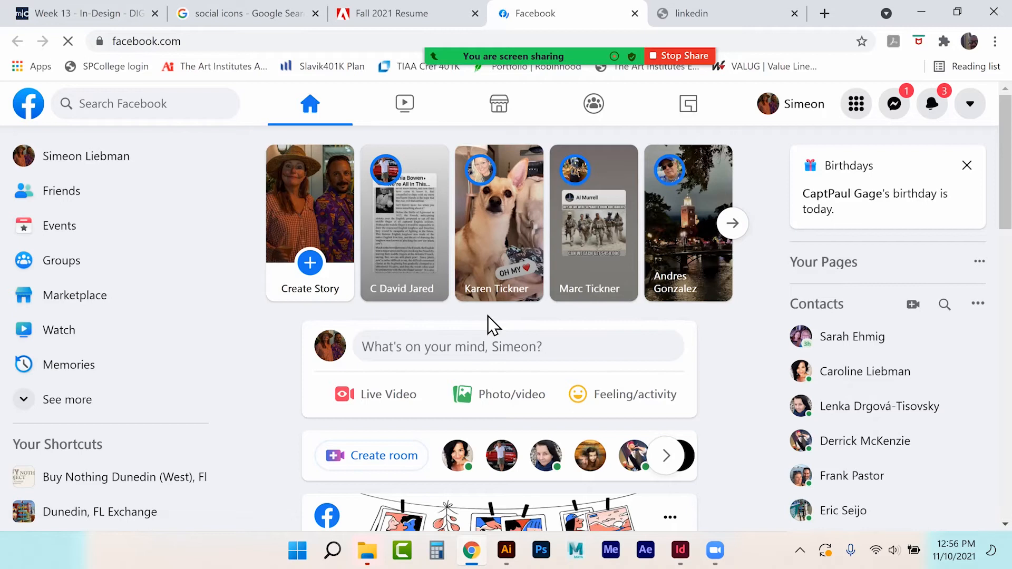
mouse_move(630, 18)
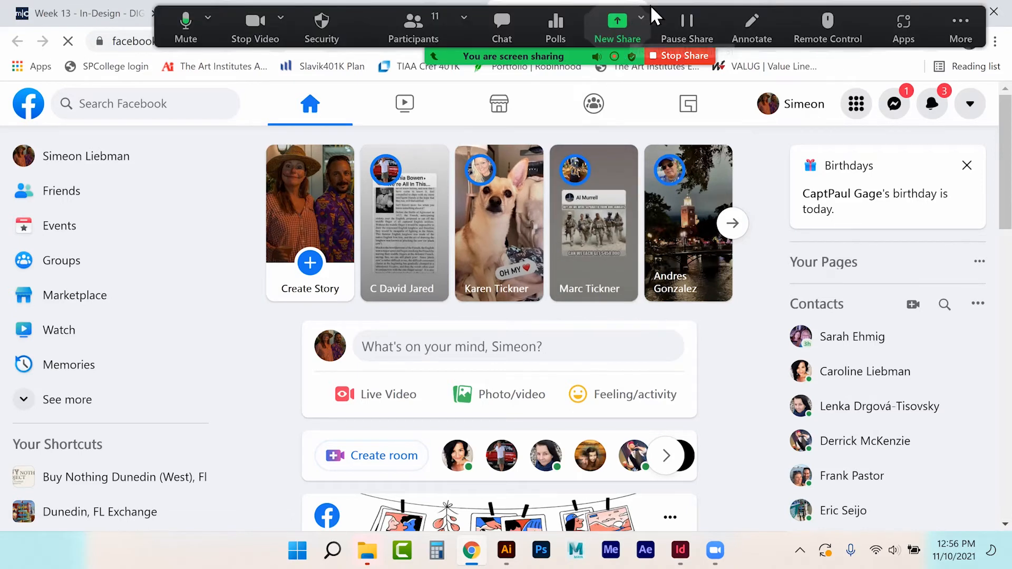
click(635, 14)
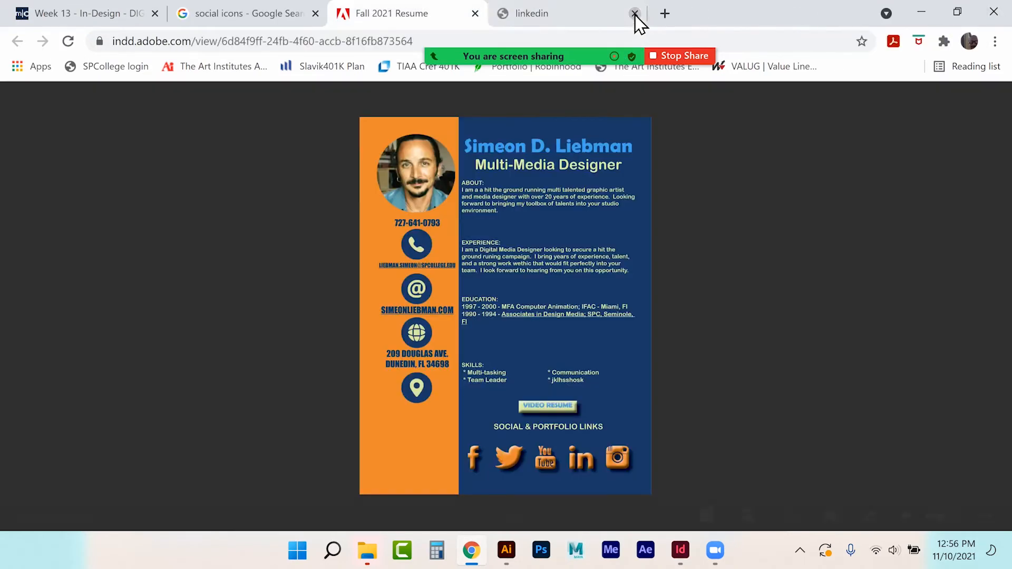
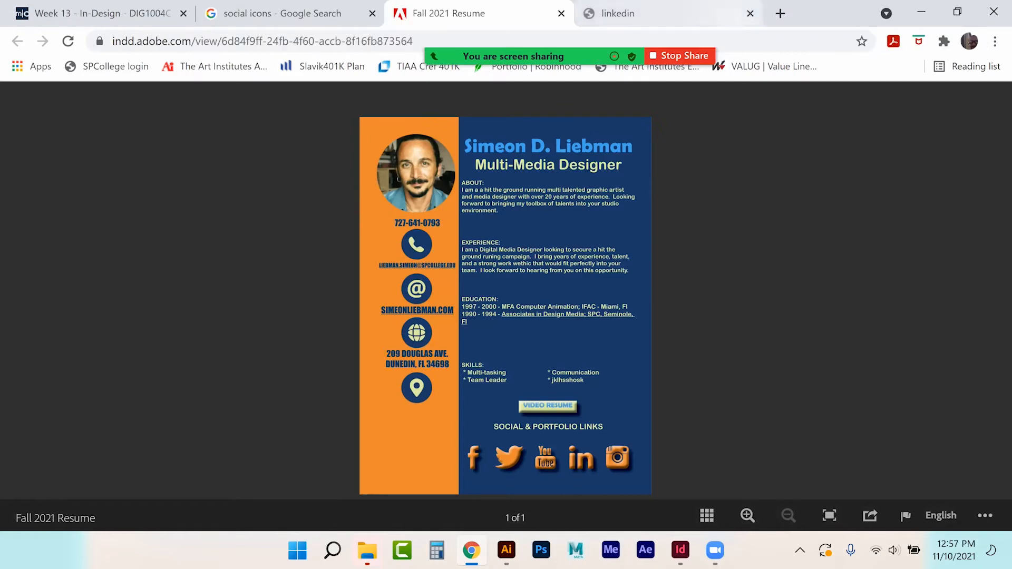
Step: Close the LinkedIn and published resume browser tabs and return to the InDesign resume
click(750, 13)
click(561, 13)
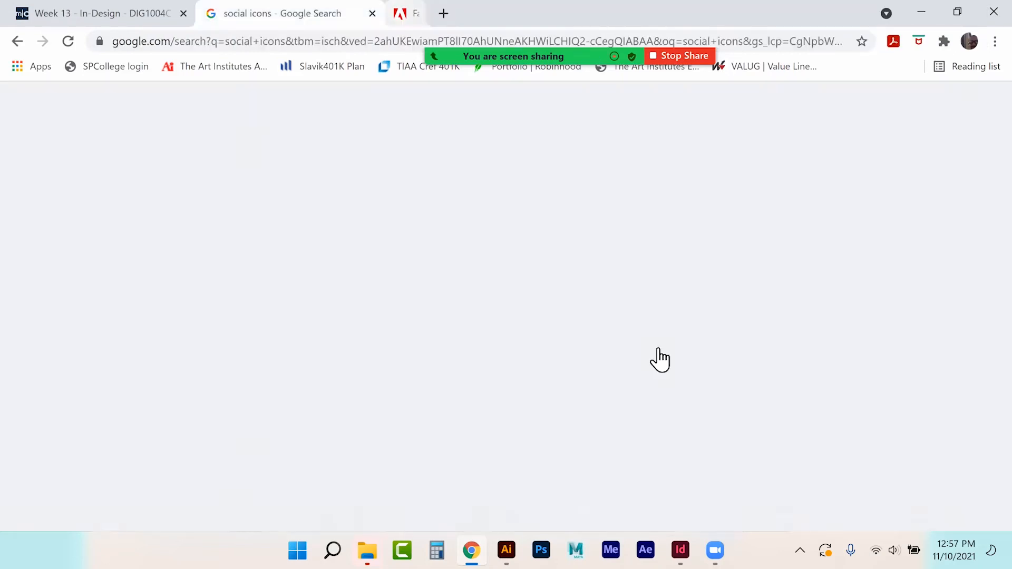
click(680, 550)
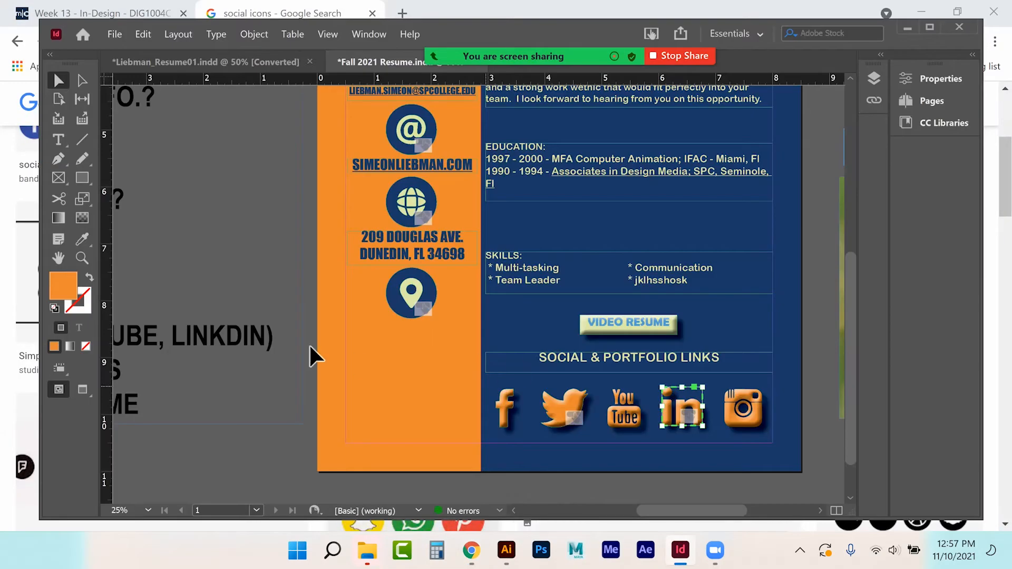
Step: Deselect the LinkedIn icon and switch to the Week 13 course page in Chrome
click(264, 229)
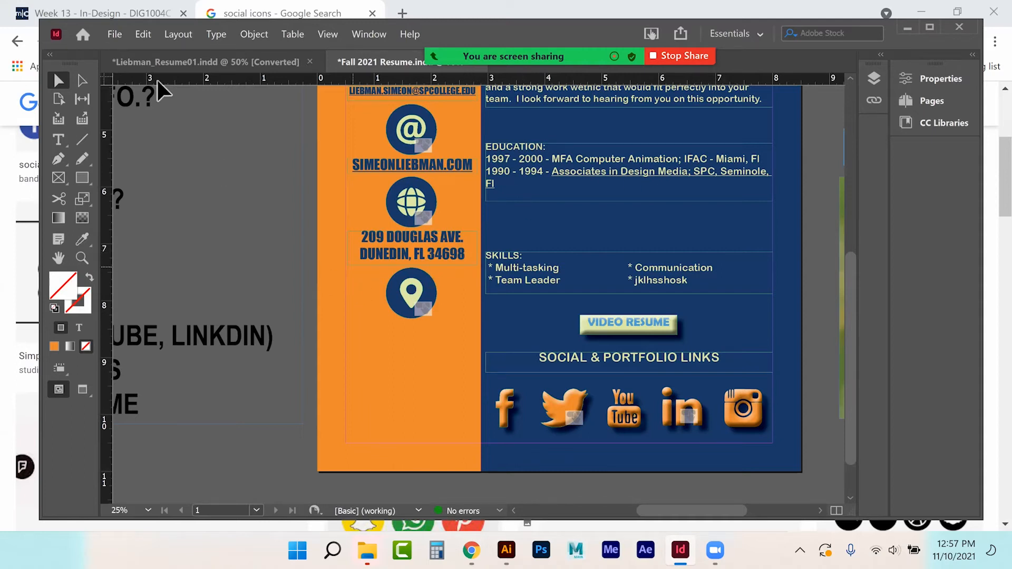
click(95, 11)
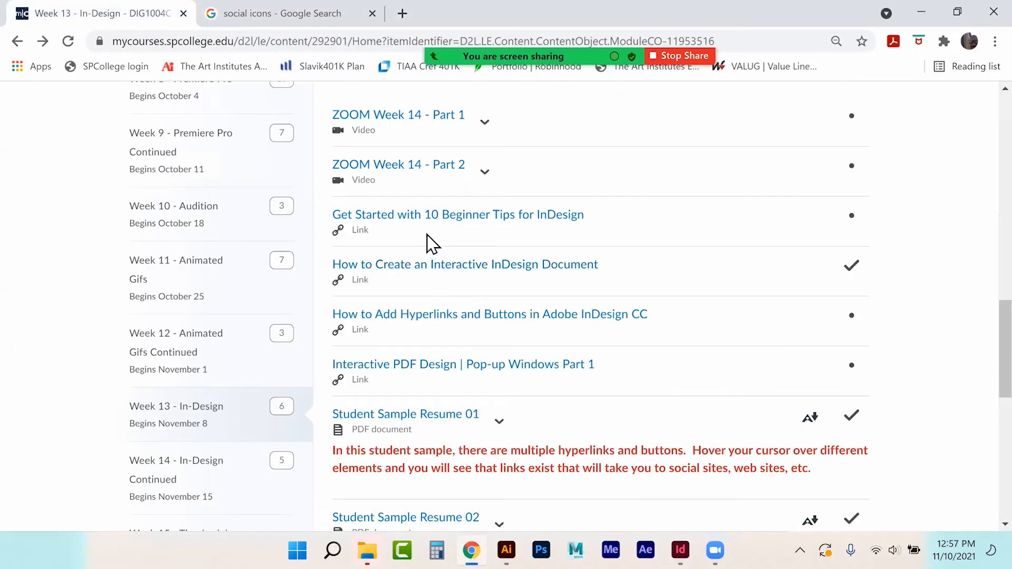
Step: View the Interactive InDesign Document topic and the Add Hyperlinks and Buttons video topic
click(432, 271)
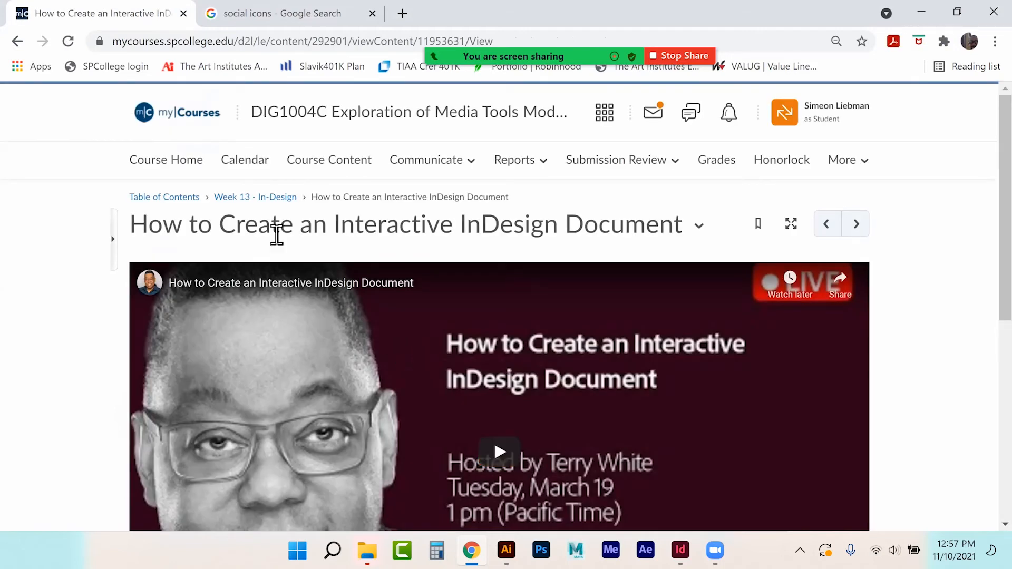
click(275, 199)
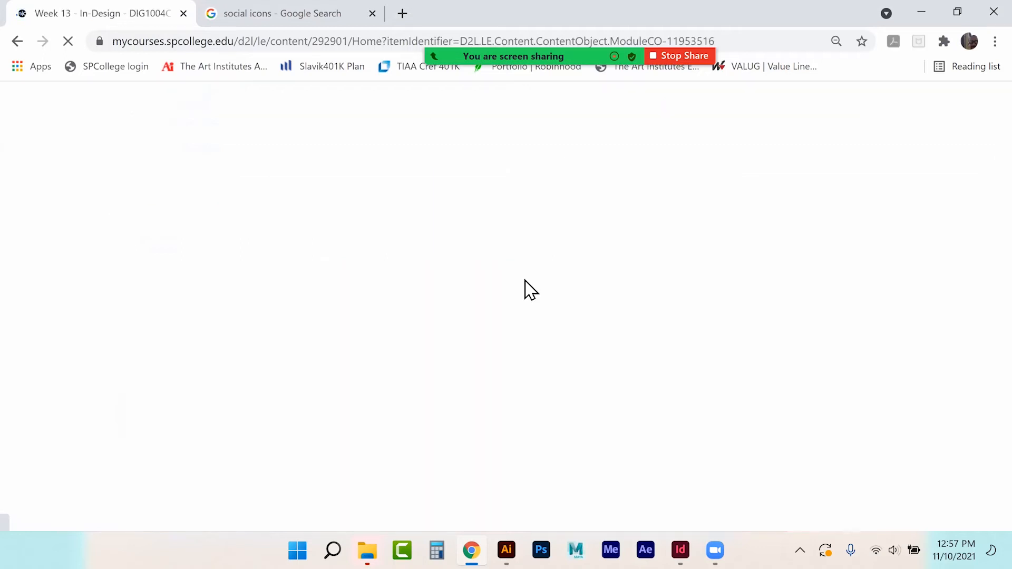
scroll(530, 290, down, 15)
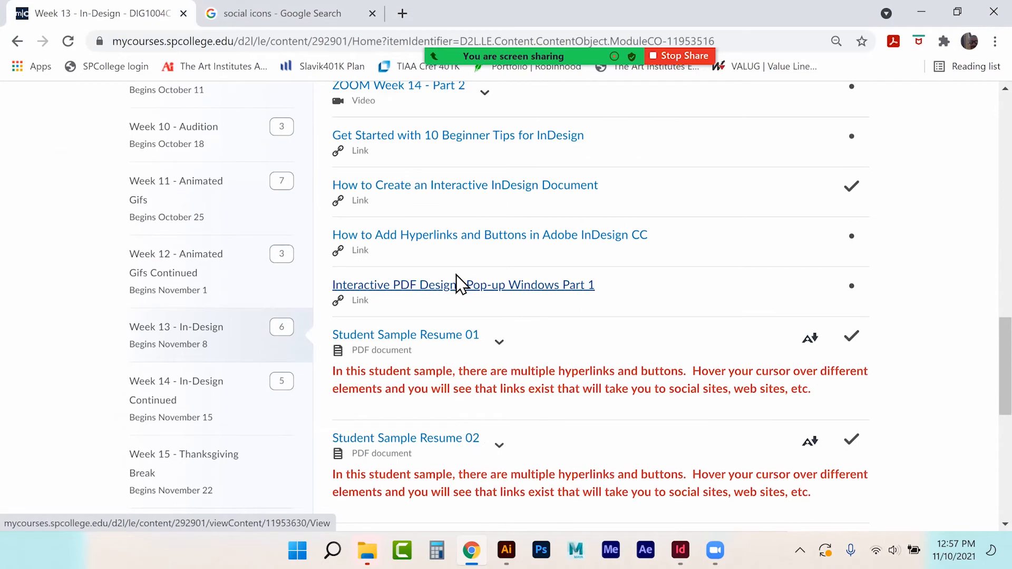
click(558, 245)
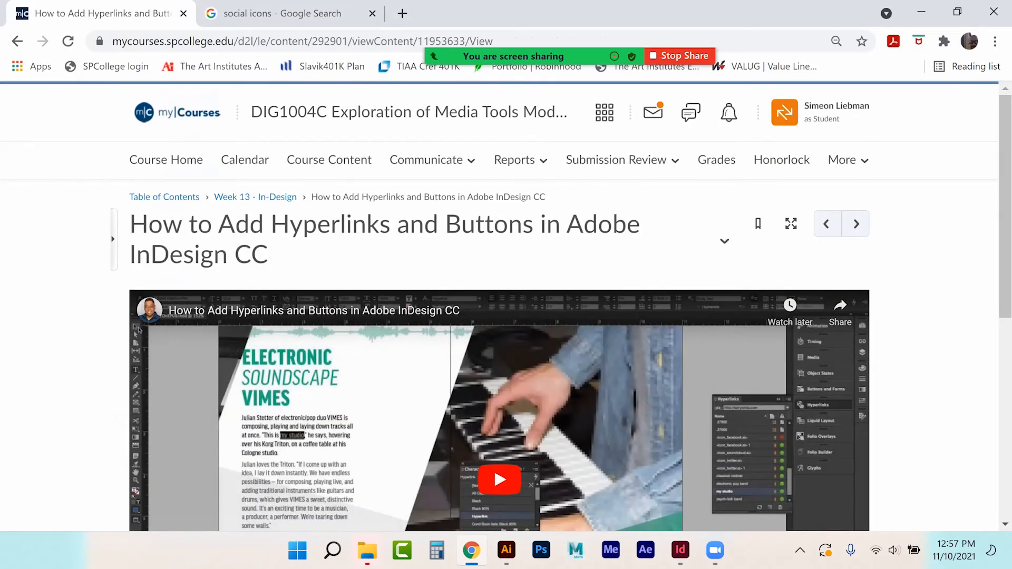
scroll(499, 316, down, 2)
scroll(220, 330, down, 2)
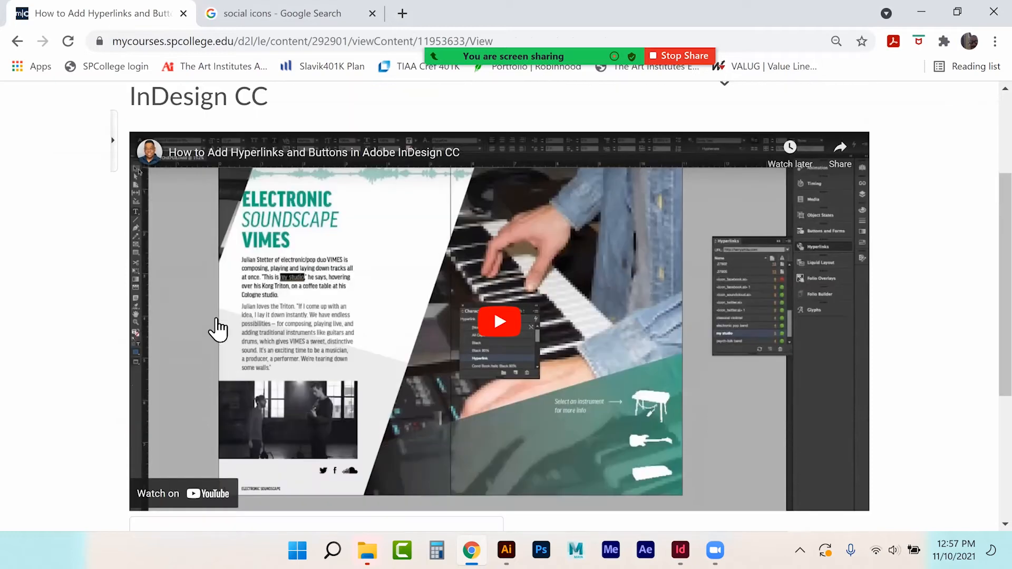
mouse_move(150, 152)
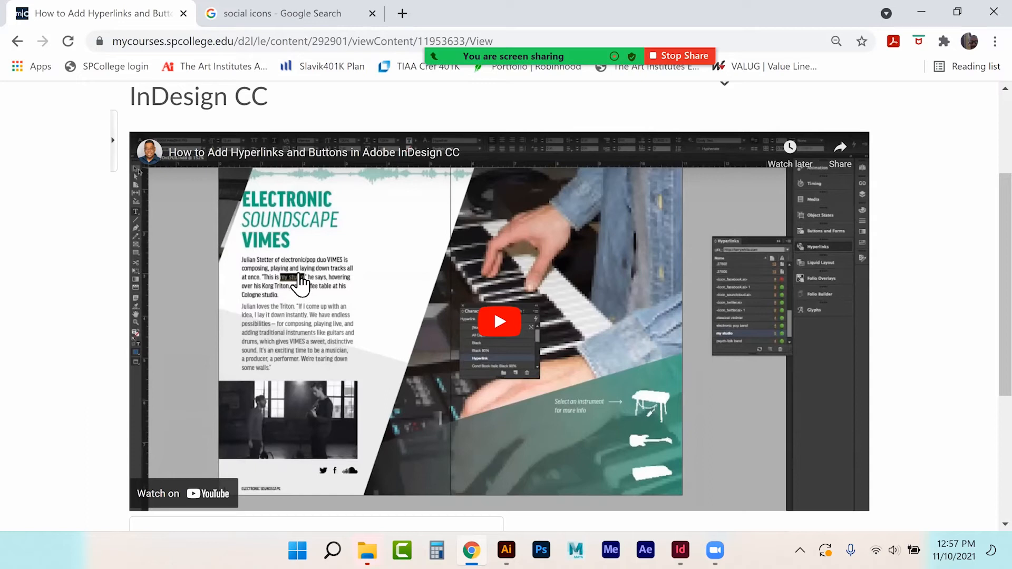
scroll(343, 283, up, 3)
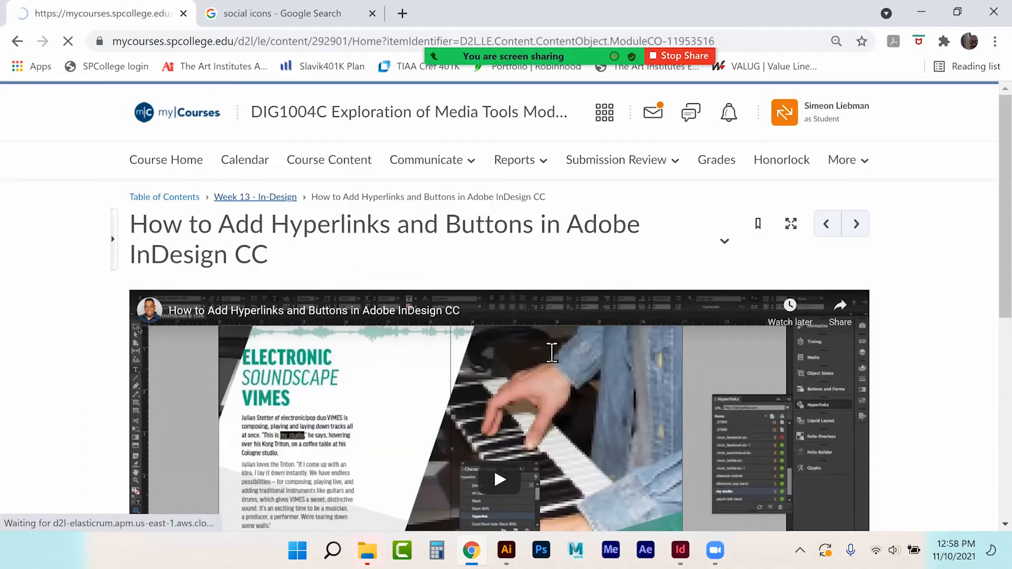
scroll(490, 346, down, 15)
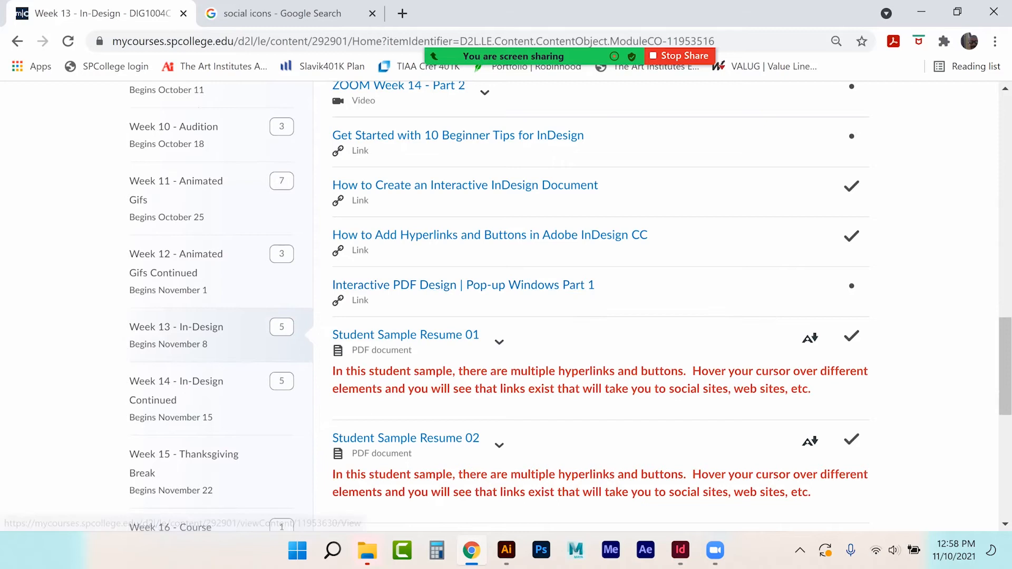
Step: Return to the InDesign resume and show the Layers panel with its three layers
click(680, 550)
drag(687, 511, 699, 511)
click(873, 79)
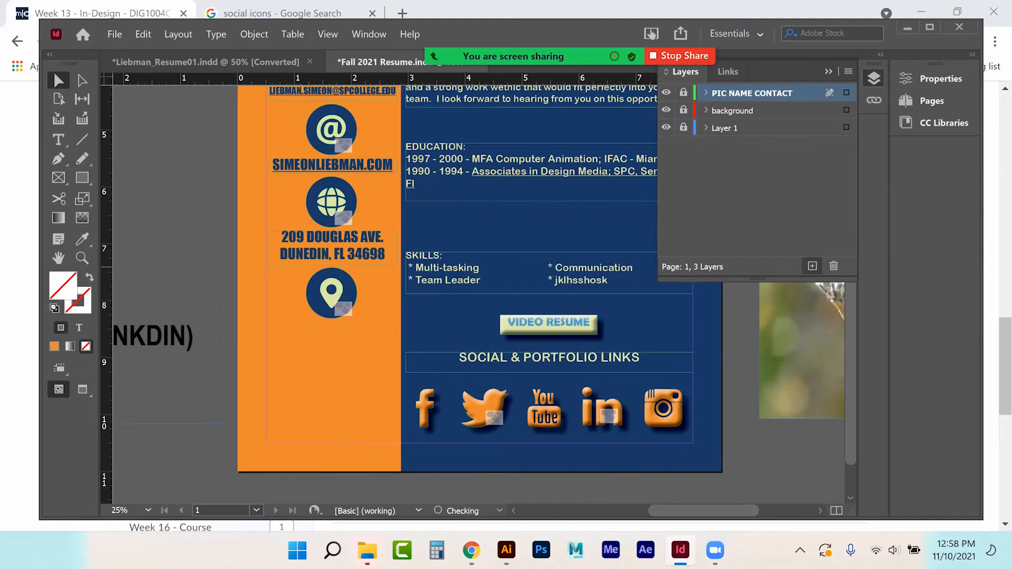
Step: Add a new layer named 'POP UPS'
click(812, 266)
double_click(726, 92)
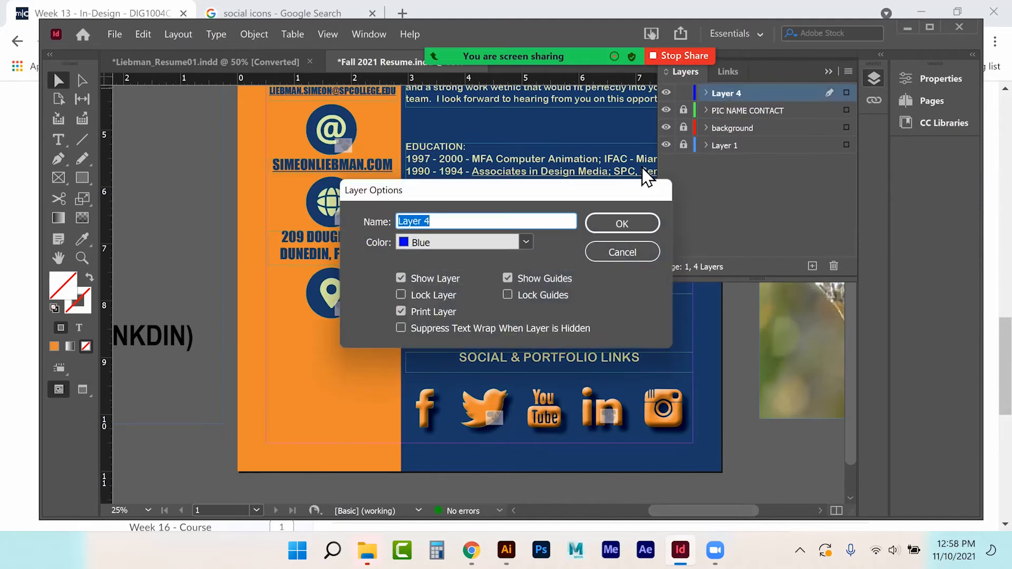
text(POP UPS)
key(Return)
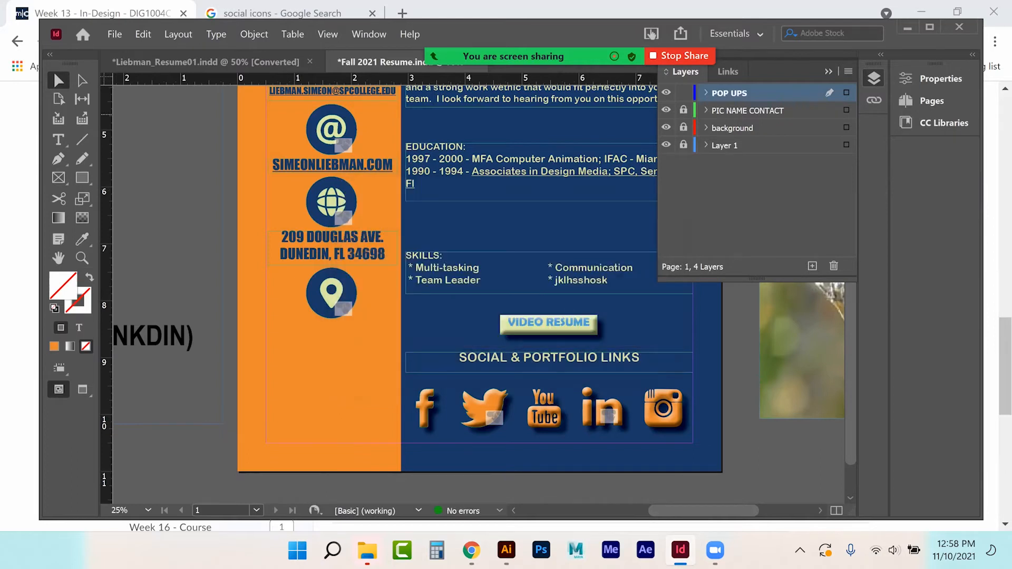
click(829, 71)
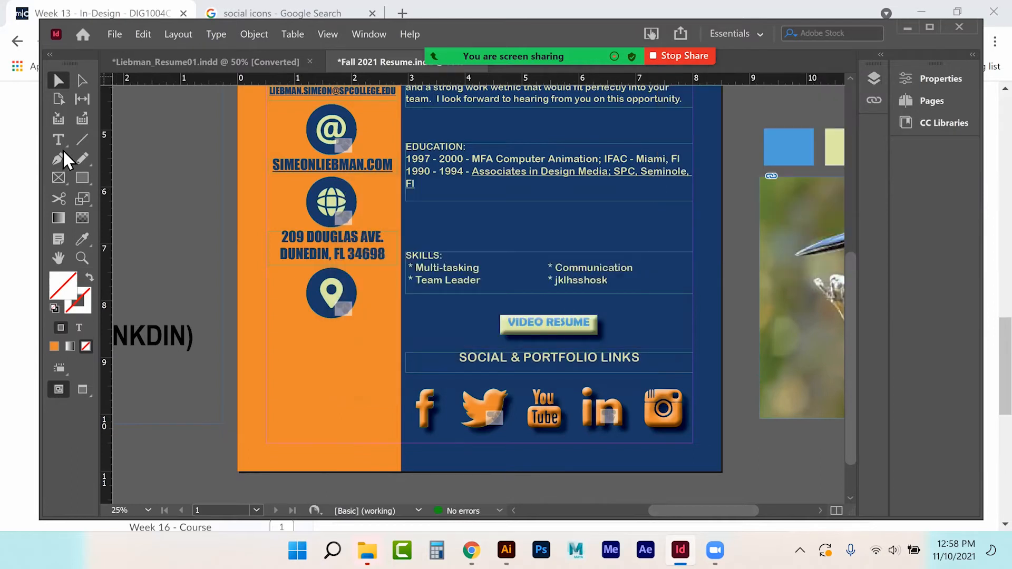
Step: Draw an orange-filled rectangle on the pasteboard beside the page
click(59, 177)
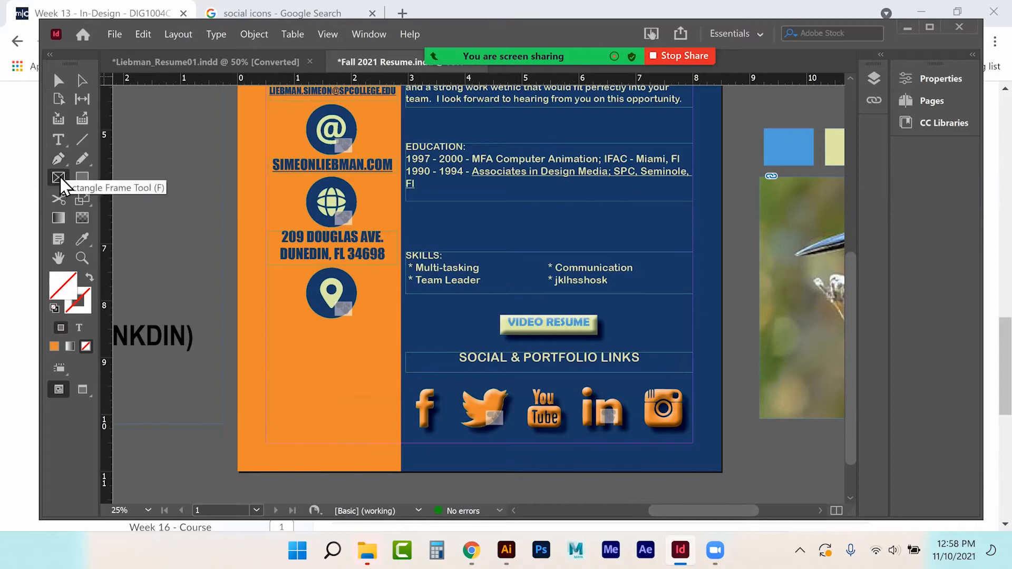
click(59, 178)
click(86, 175)
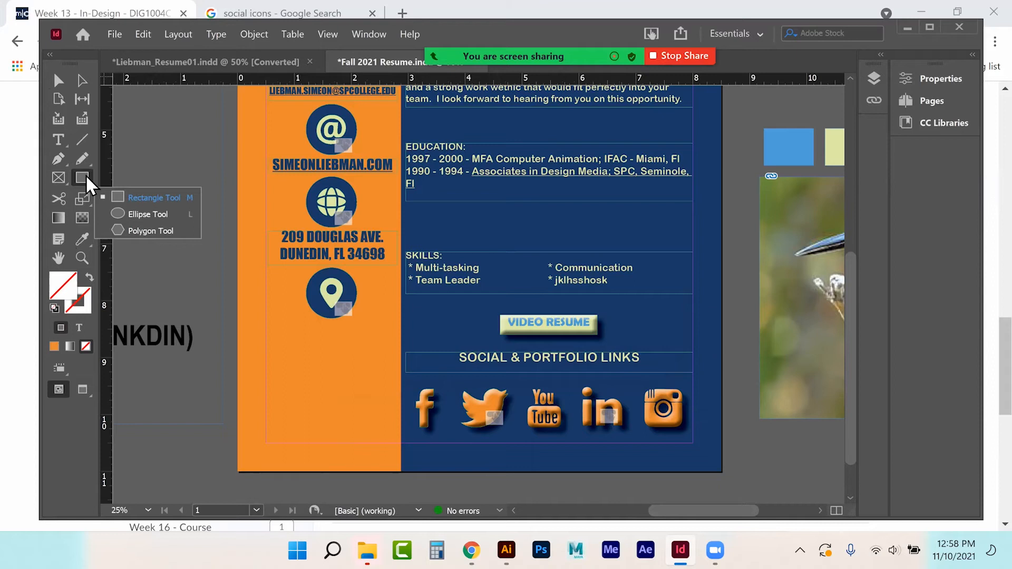
click(120, 198)
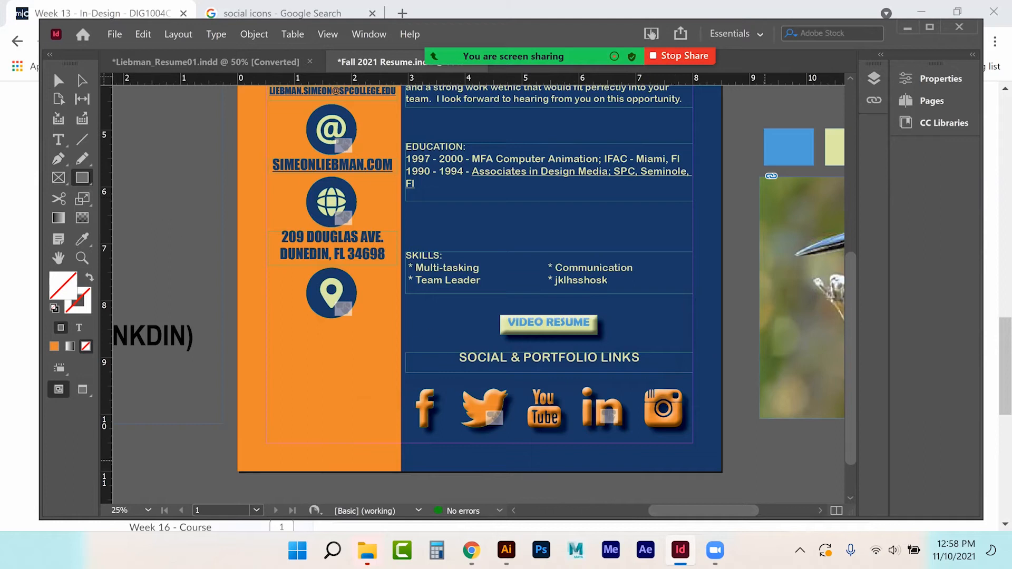
scroll(480, 279, down, 2)
drag(740, 409, 818, 451)
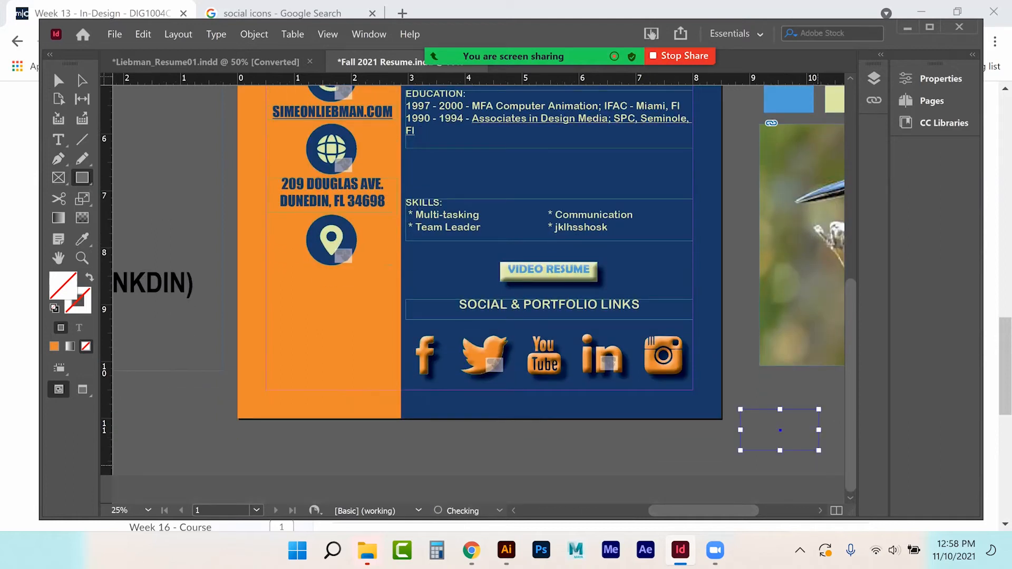
click(55, 348)
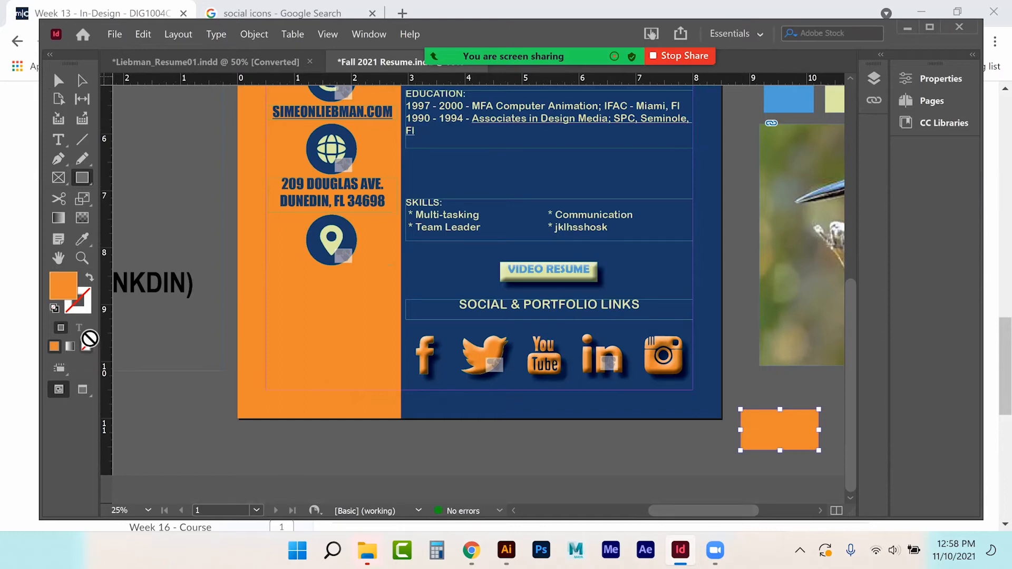
Step: Draw a triangular tail under the rectangle with the Pen tool and fill it orange
click(59, 157)
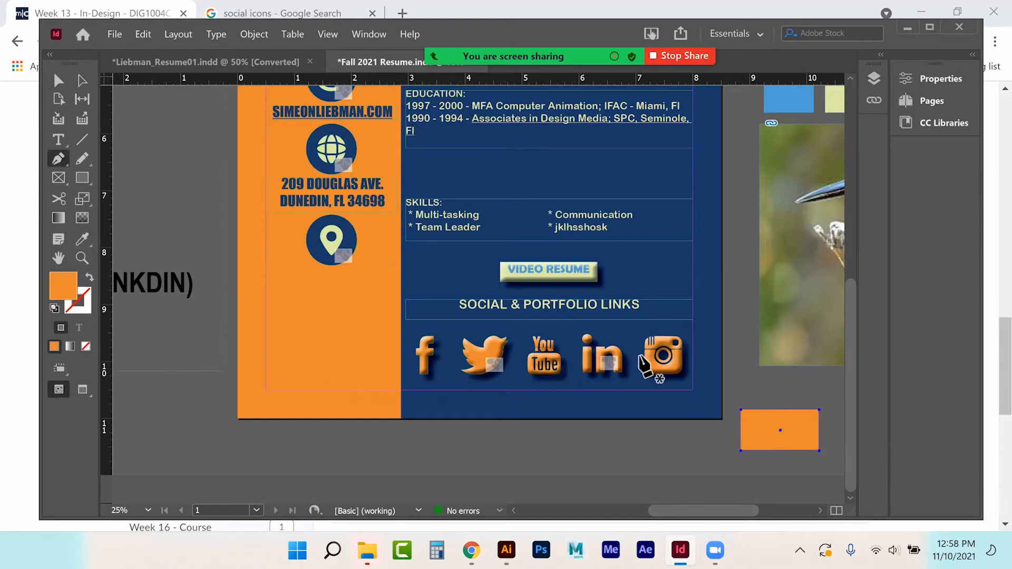
click(798, 443)
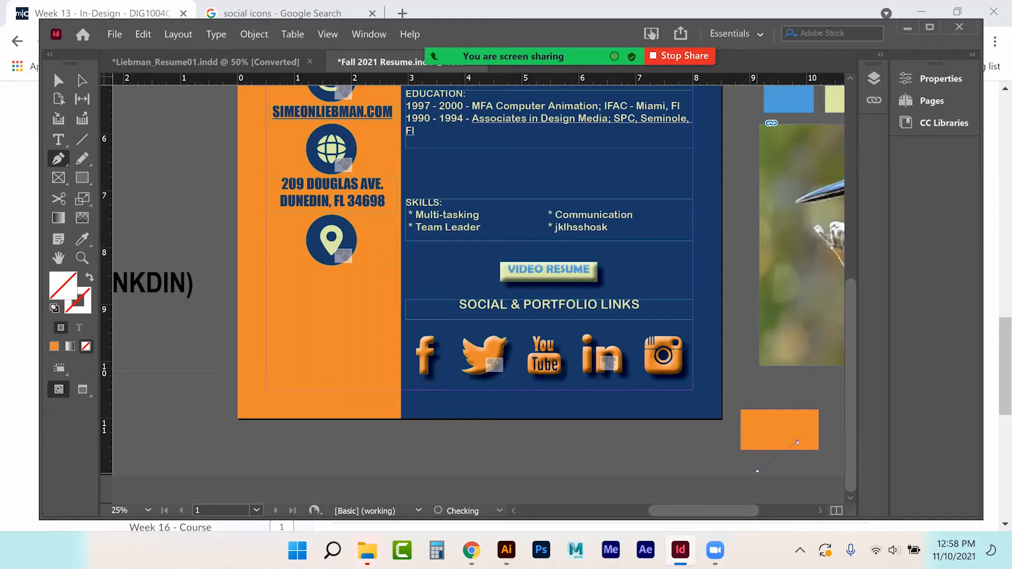
click(816, 448)
click(798, 442)
click(54, 346)
click(58, 79)
click(709, 417)
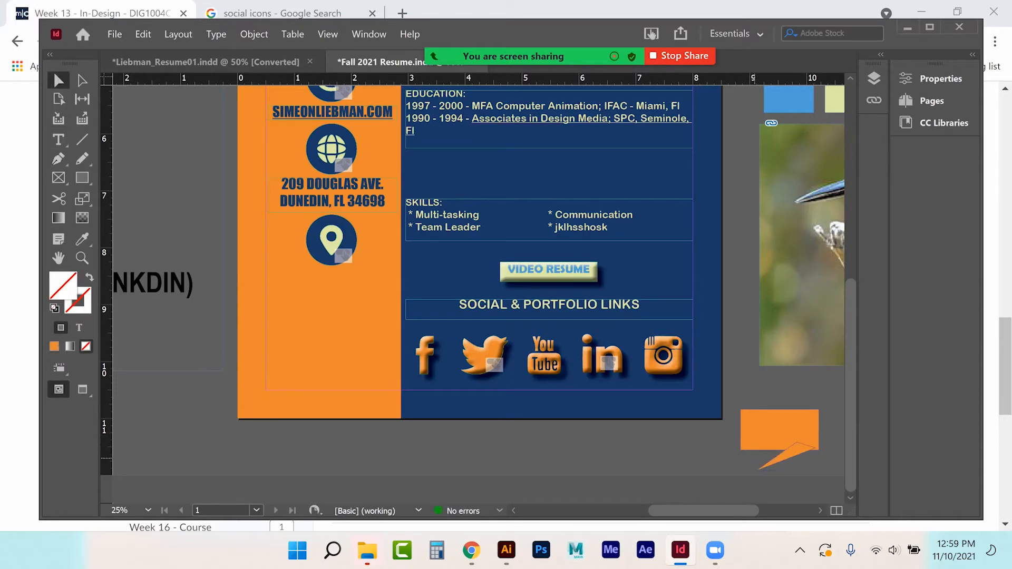
Step: Merge the rectangle and tail into one shape with Pathfinder Add
drag(763, 400, 805, 457)
right_click(795, 438)
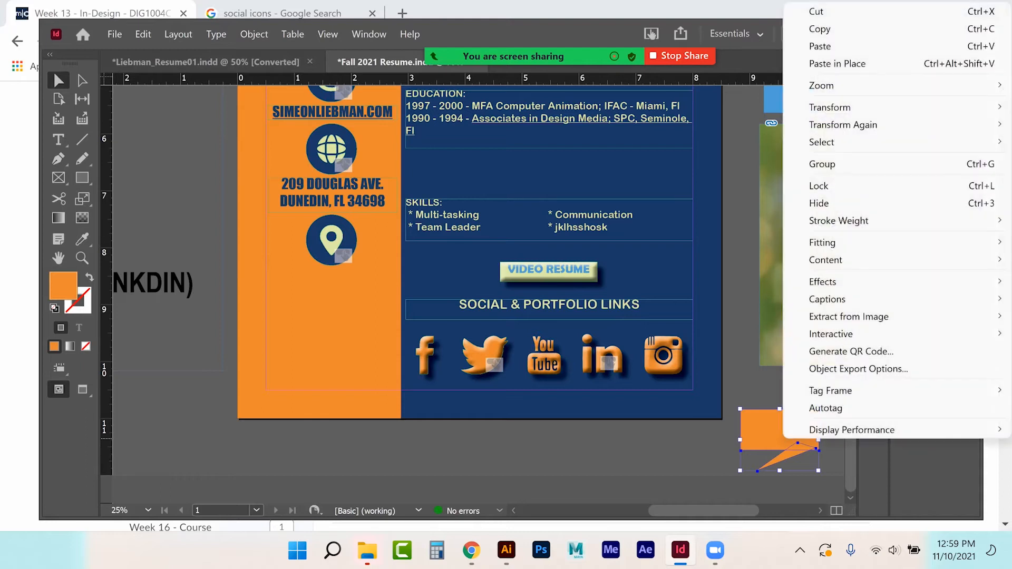
click(771, 430)
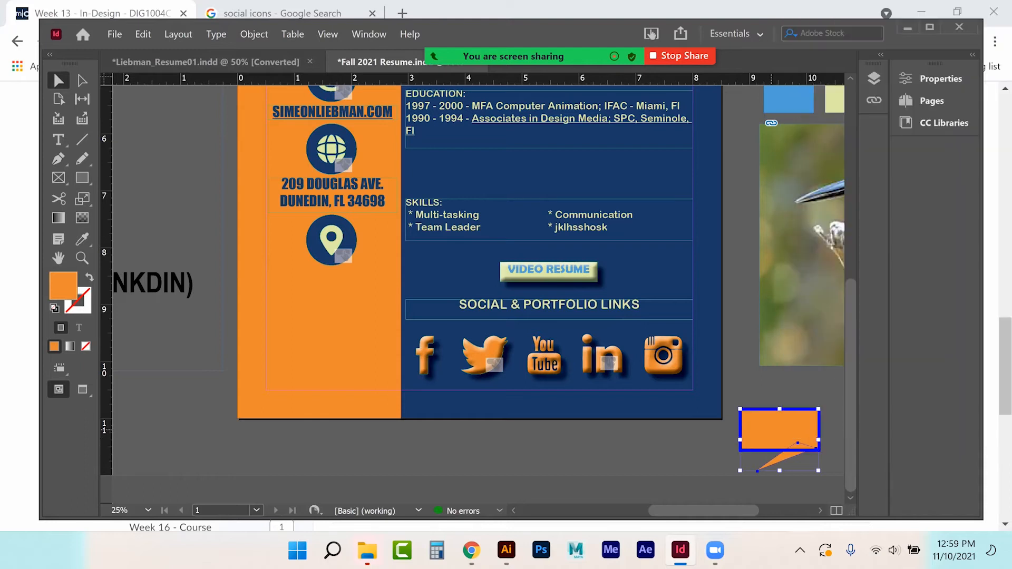
click(755, 393)
drag(755, 391, 798, 470)
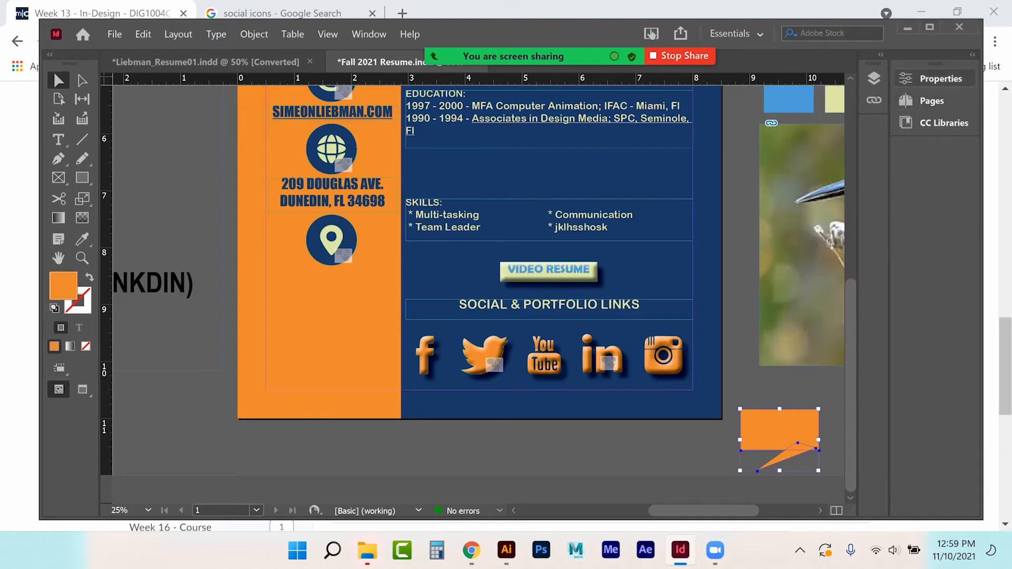
click(941, 79)
scroll(869, 383, down, 3)
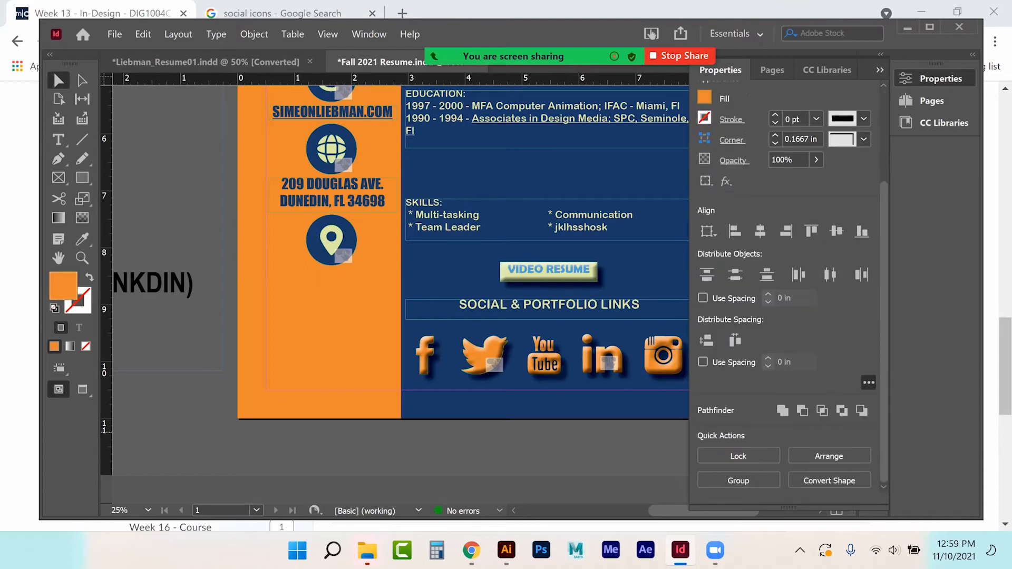
click(783, 410)
click(879, 69)
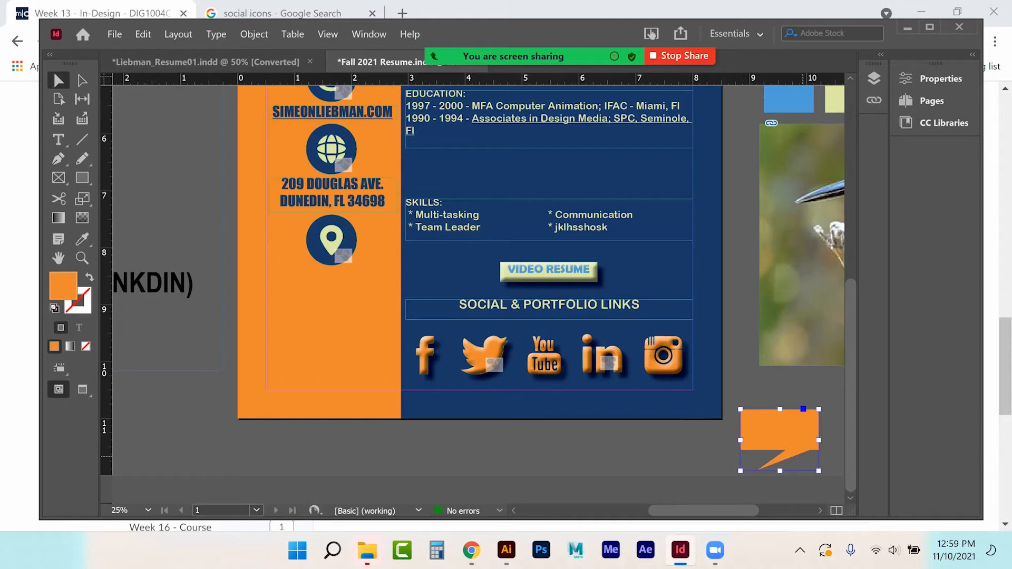
Step: Duplicate the bubble onto the page bottom and stretch it over the social icons
drag(782, 437, 666, 430)
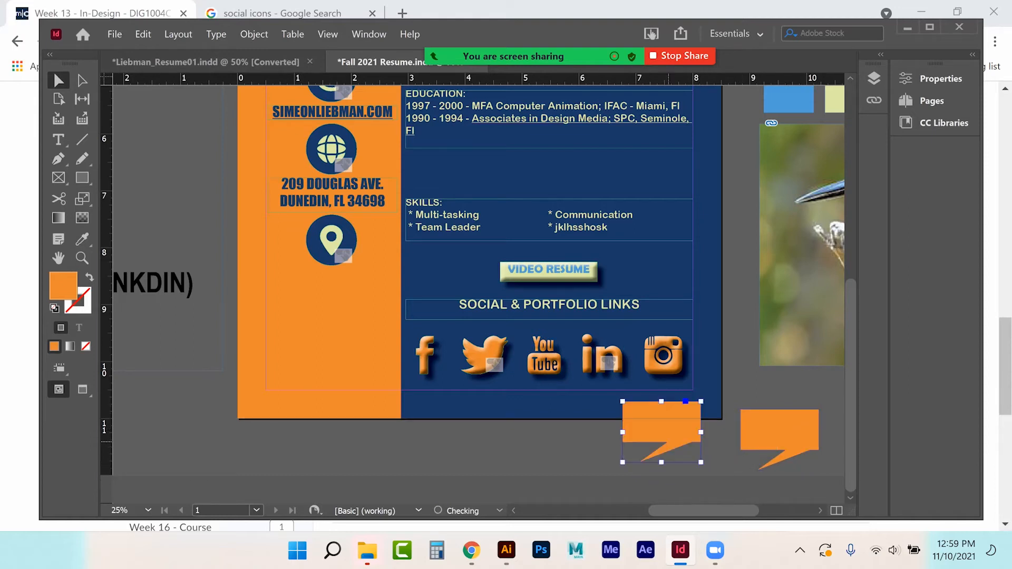
click(574, 464)
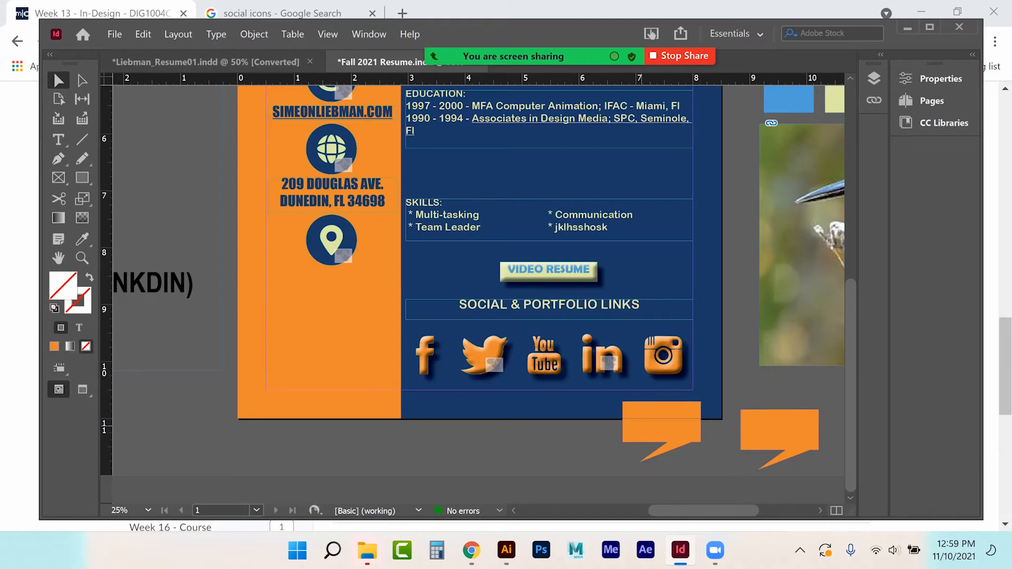
click(642, 424)
drag(623, 431, 505, 431)
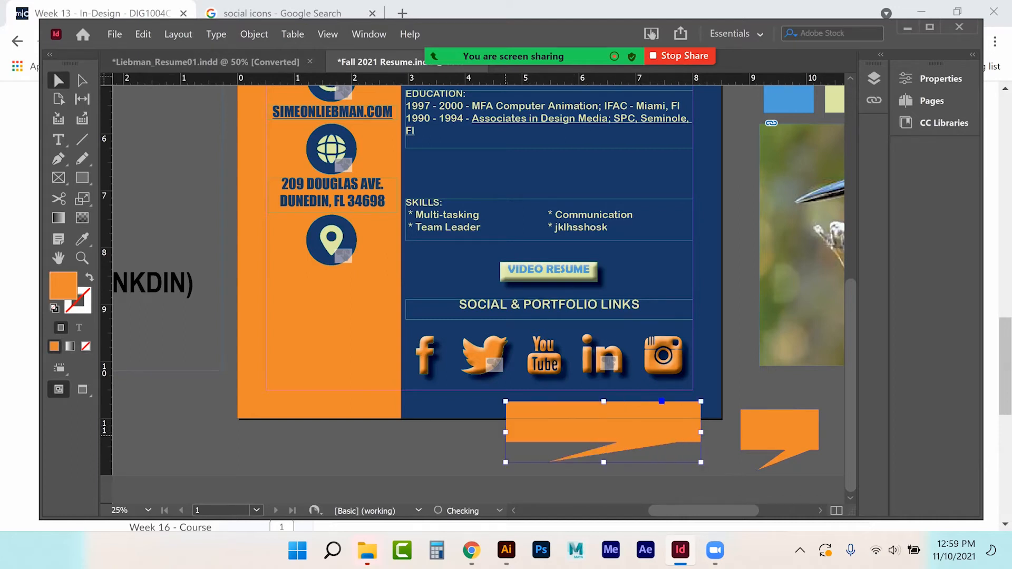
drag(604, 401, 605, 363)
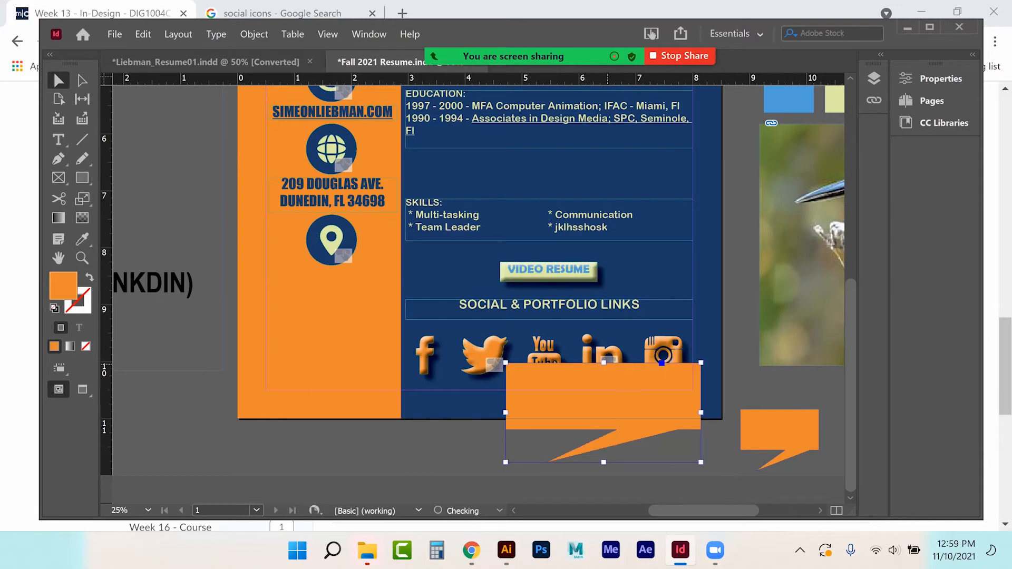
Step: Shrink the original bubble to a tiny size and place it beside Communication
click(779, 428)
drag(817, 412, 644, 214)
click(744, 448)
click(646, 202)
click(663, 231)
click(797, 453)
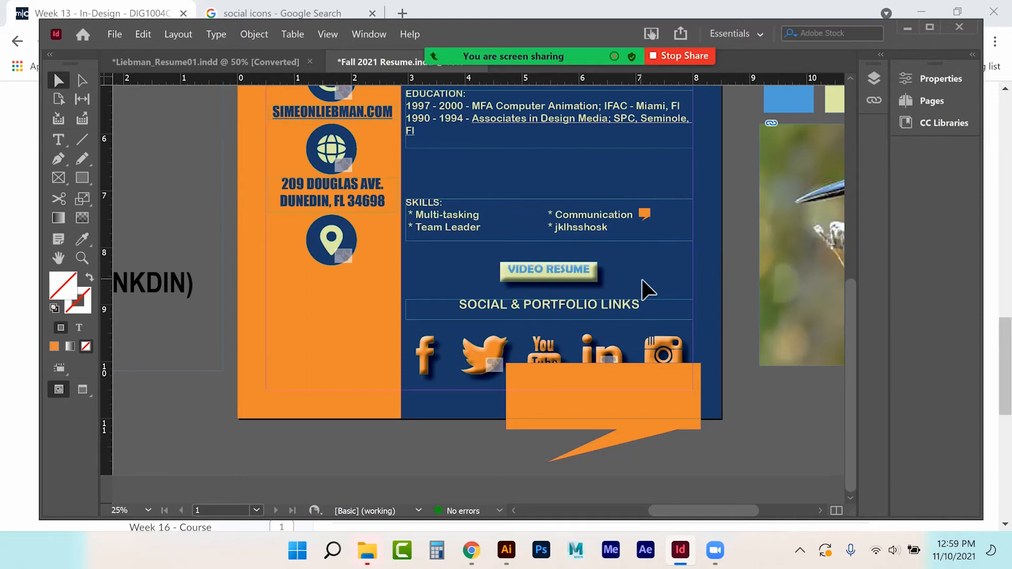
Step: Add a text frame in the large bubble reading 'Years of experience working within a team and remote environments'
click(593, 386)
click(59, 140)
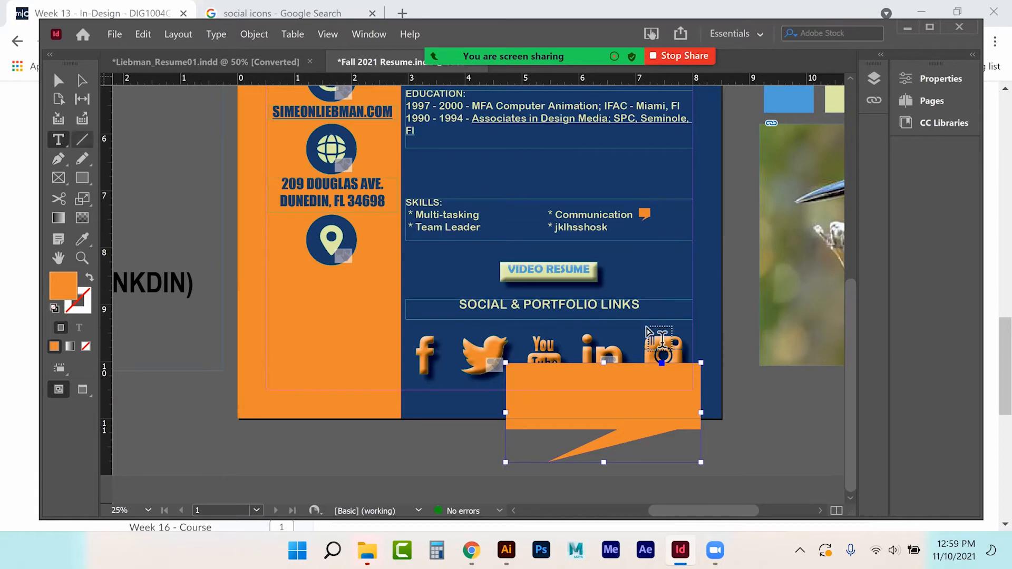
drag(515, 372, 693, 424)
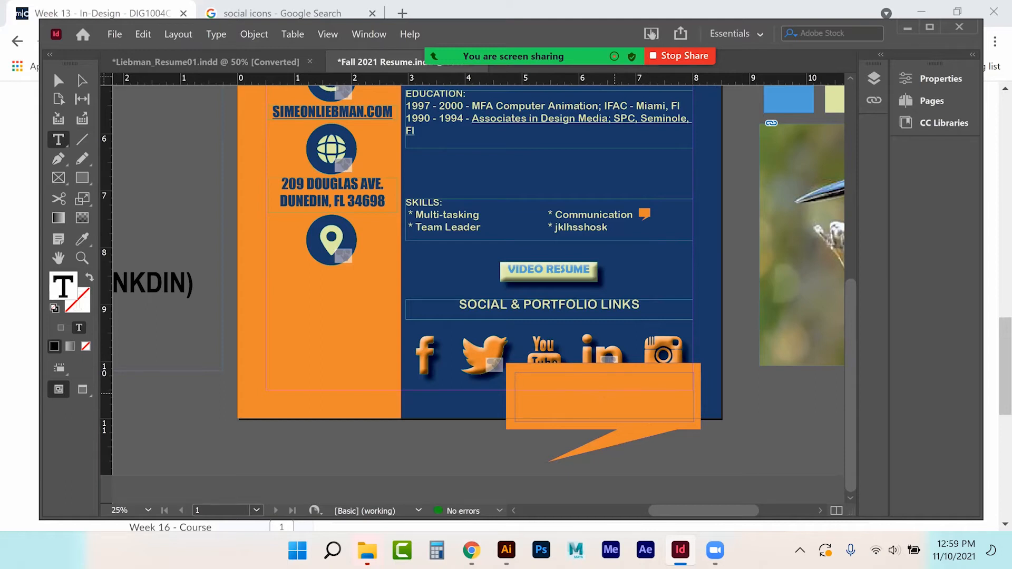
text(Years of experience)
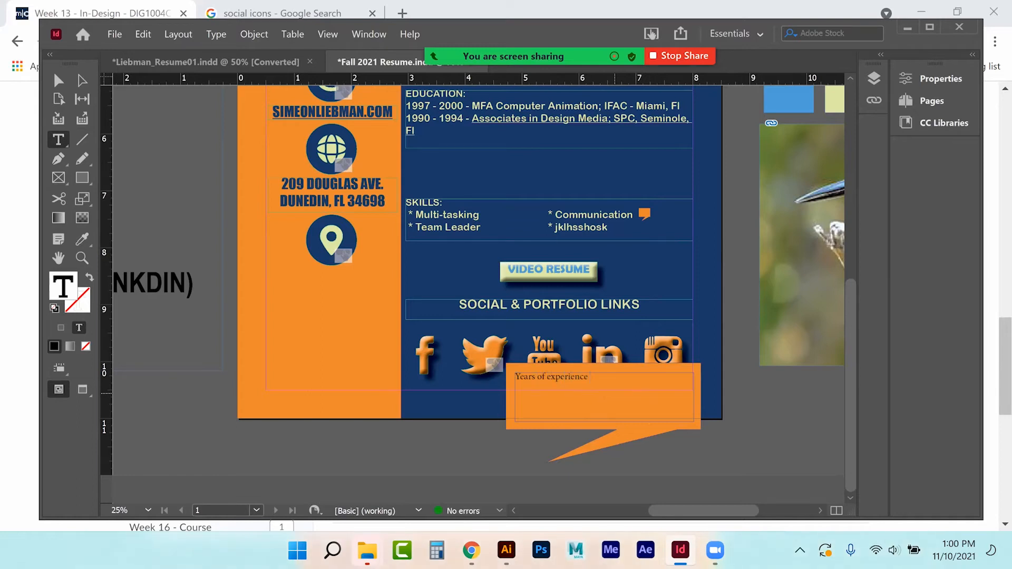
text( working within a team)
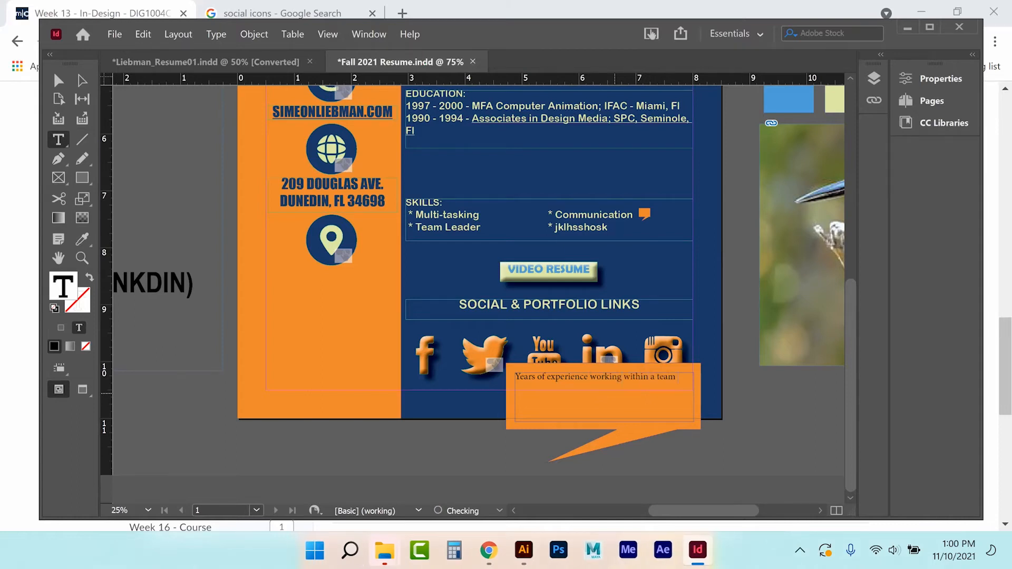
text( and remote environmentw)
key(BackSpace)
text(s)
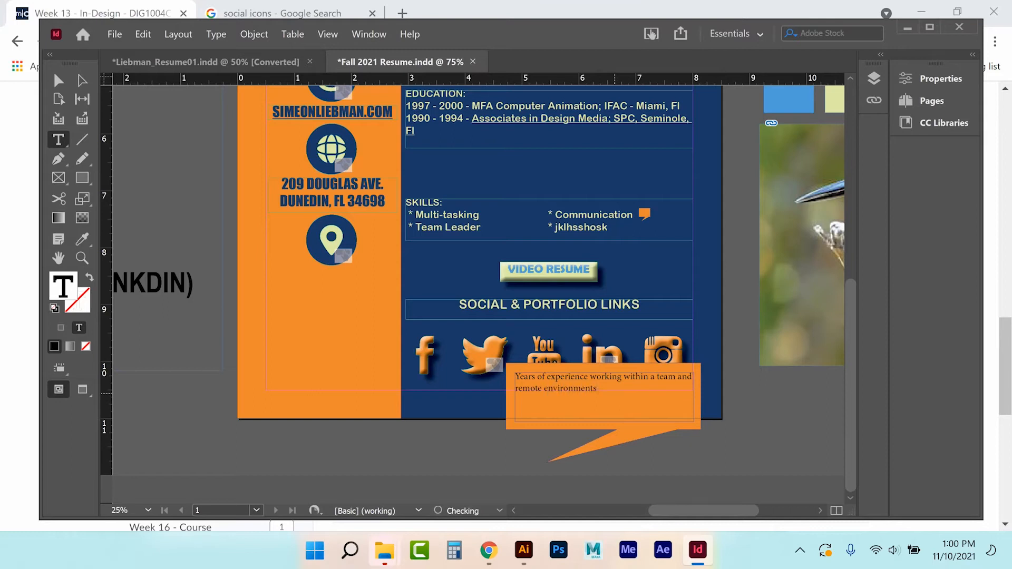
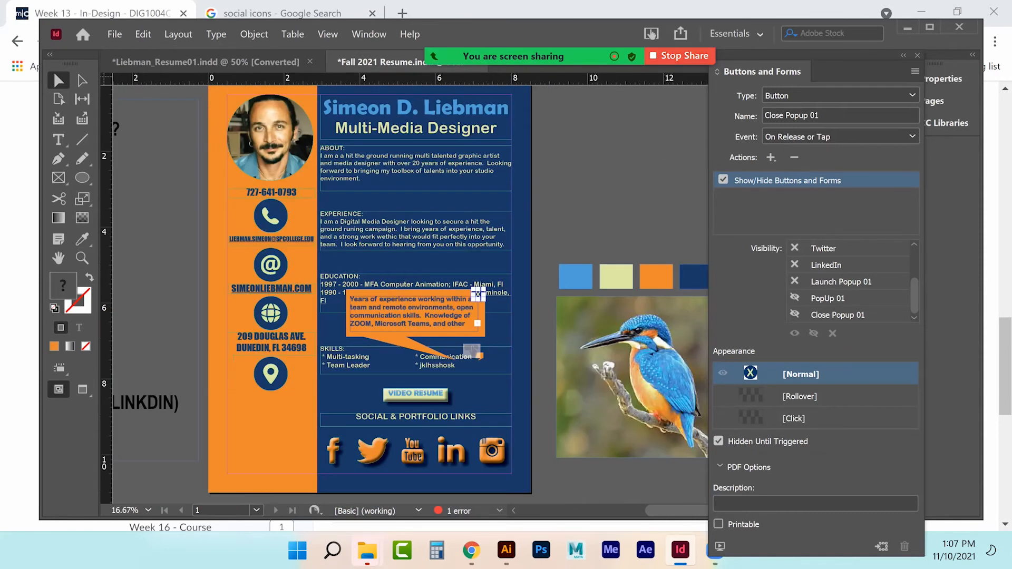
Step: Close the Close Popup 01 button settings and bring up the document's Layers list
click(917, 55)
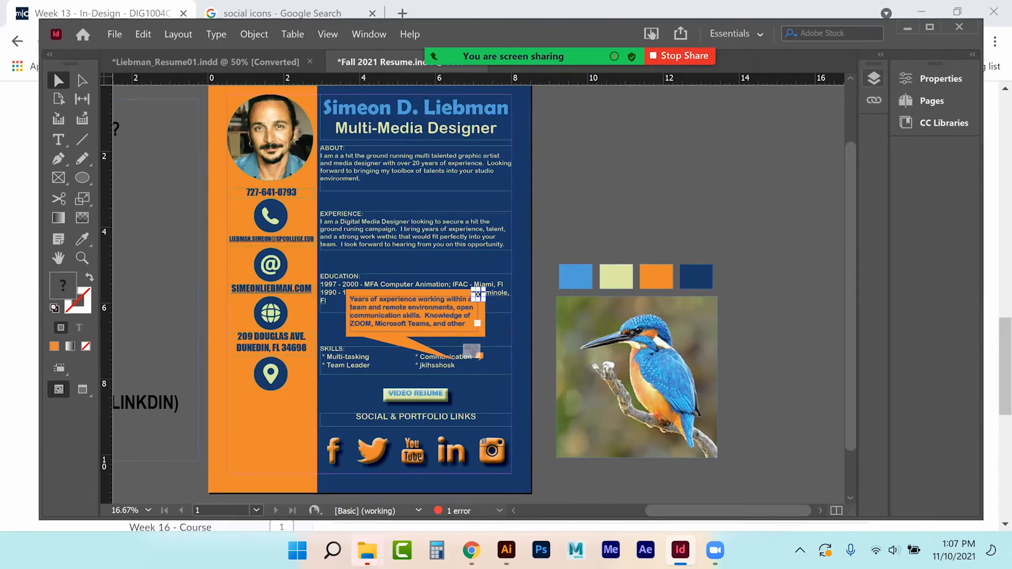
click(874, 78)
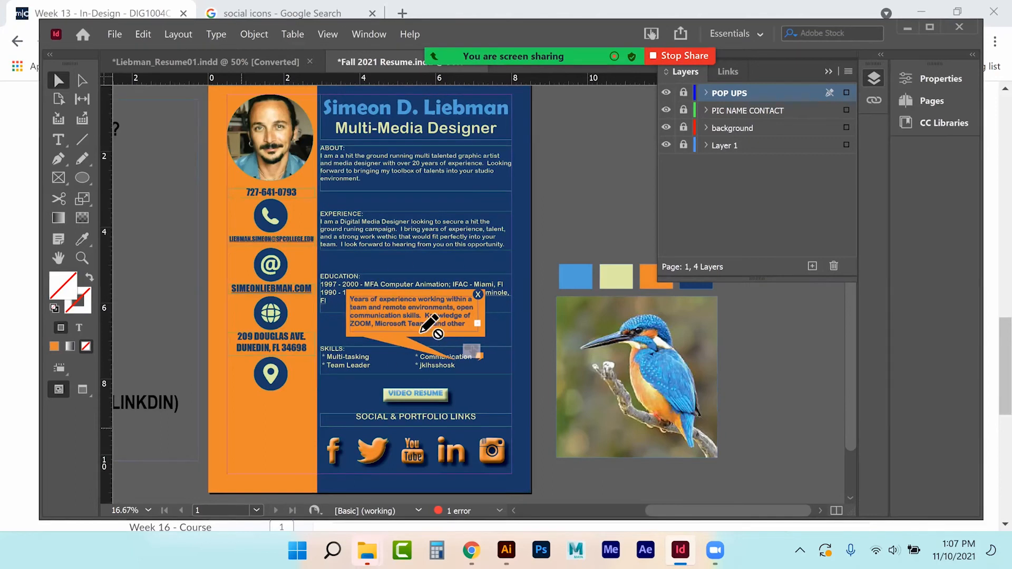
Step: Unlock the POP UPS, PIC NAME CONTACT and background layers, then zoom back in on the page
key(ctrl+minus)
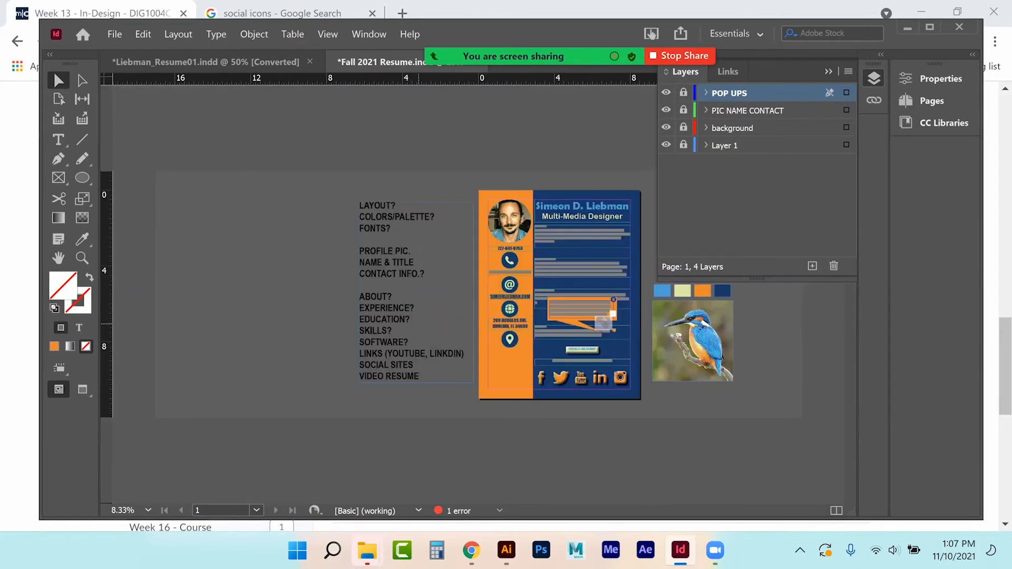
click(683, 92)
click(683, 109)
click(683, 127)
click(828, 71)
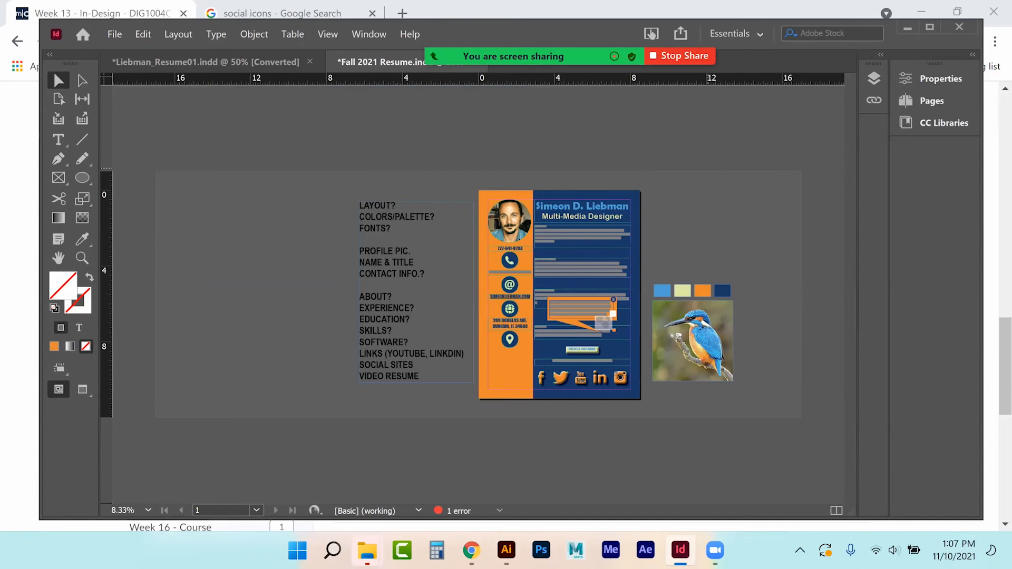
key(ctrl+equal)
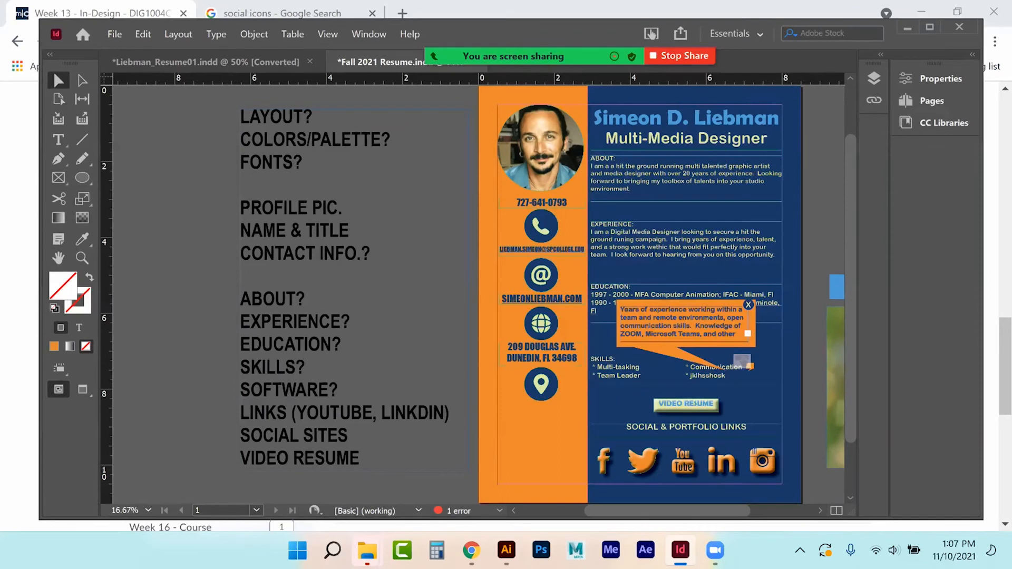
click(499, 510)
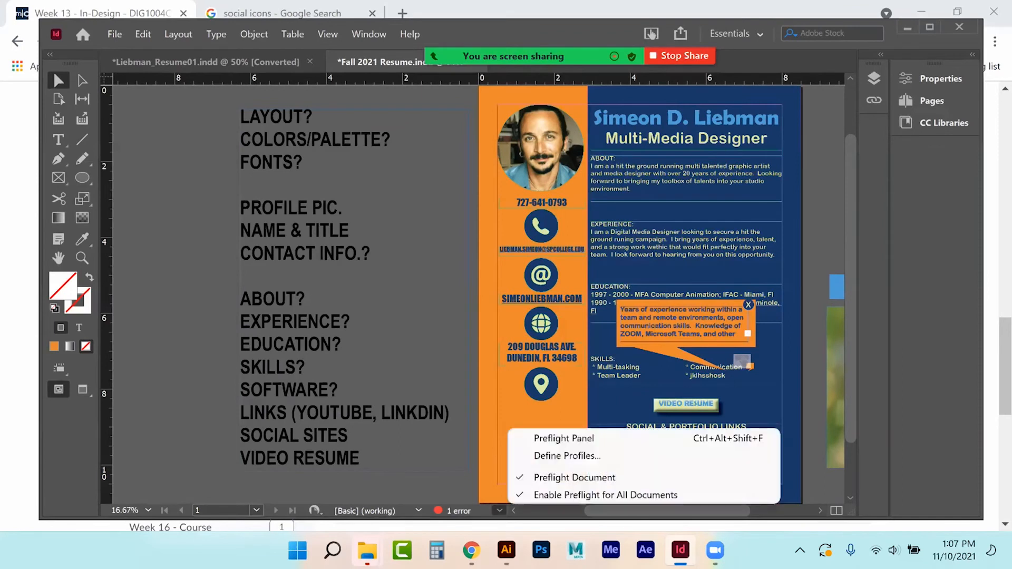
click(564, 438)
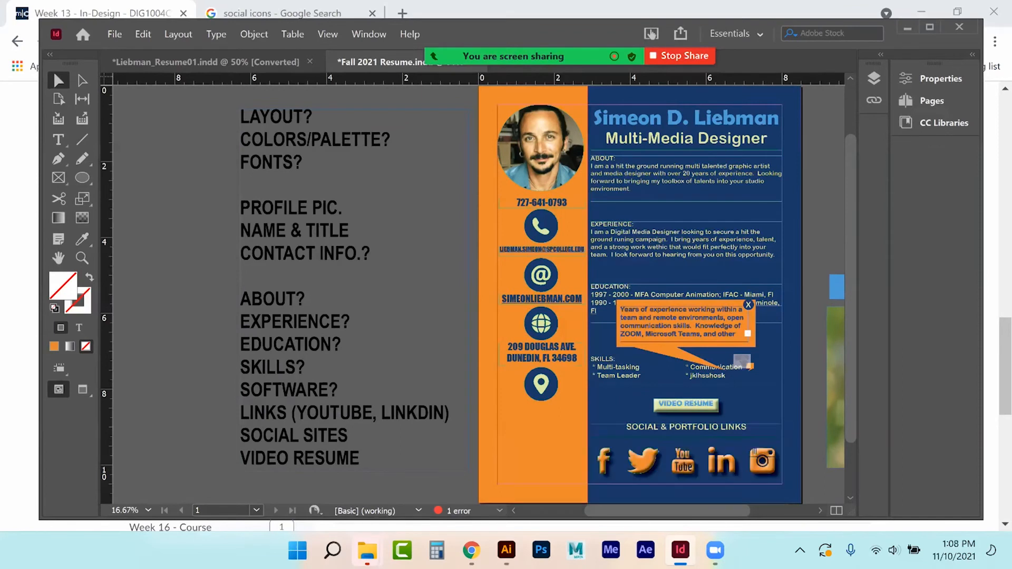
click(470, 306)
click(509, 323)
click(484, 324)
click(498, 340)
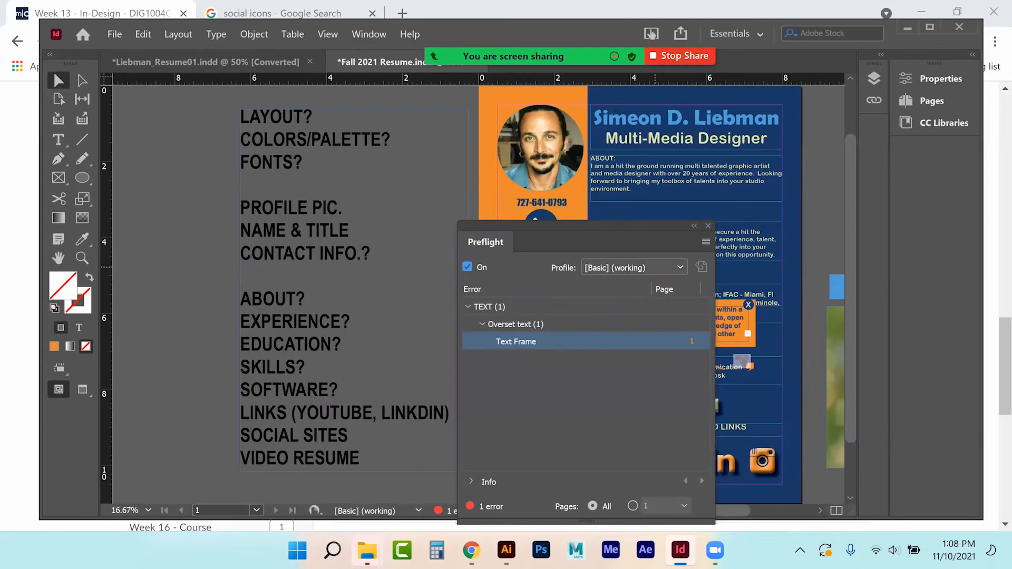
click(485, 305)
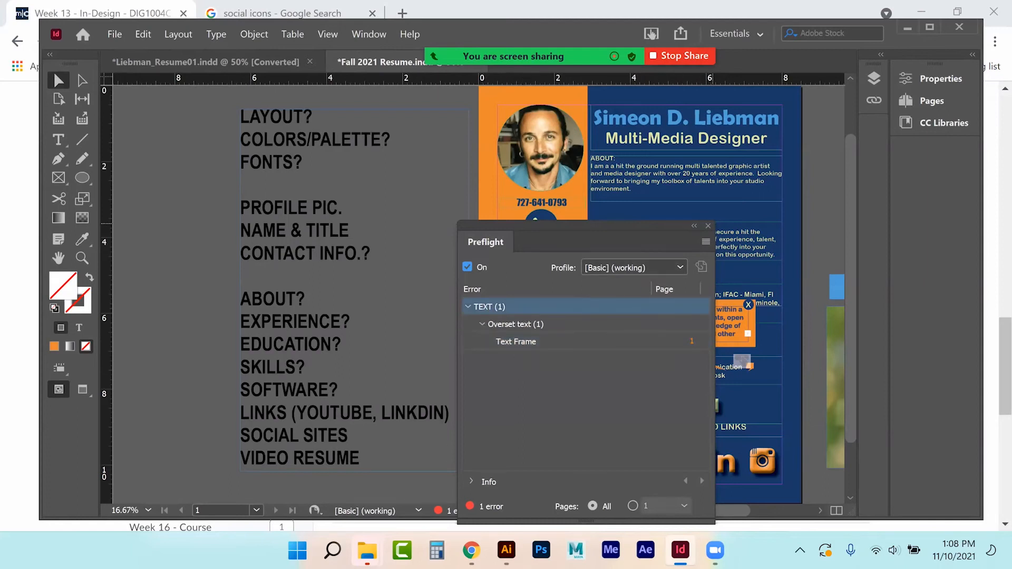
click(708, 226)
click(699, 326)
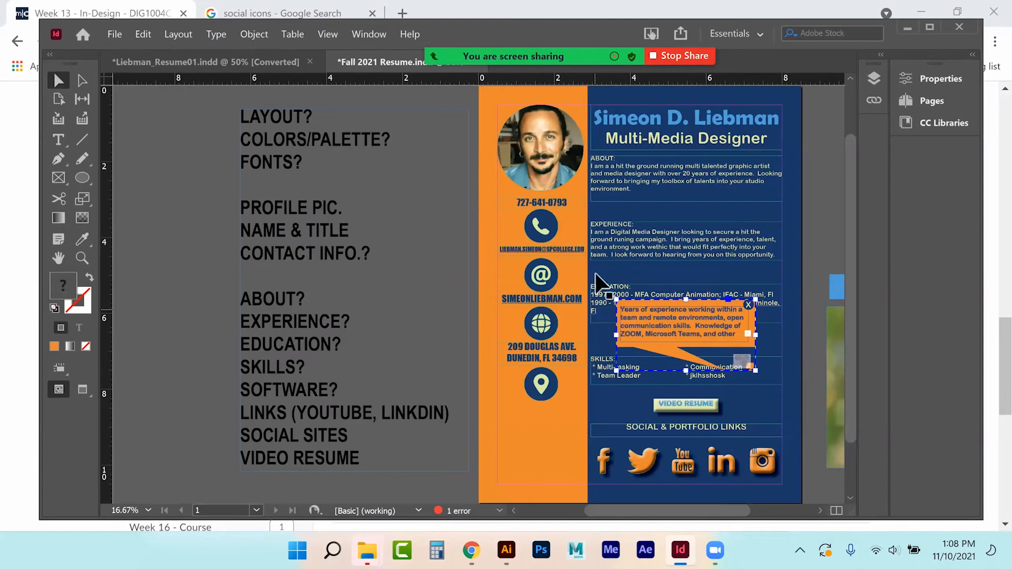
click(374, 34)
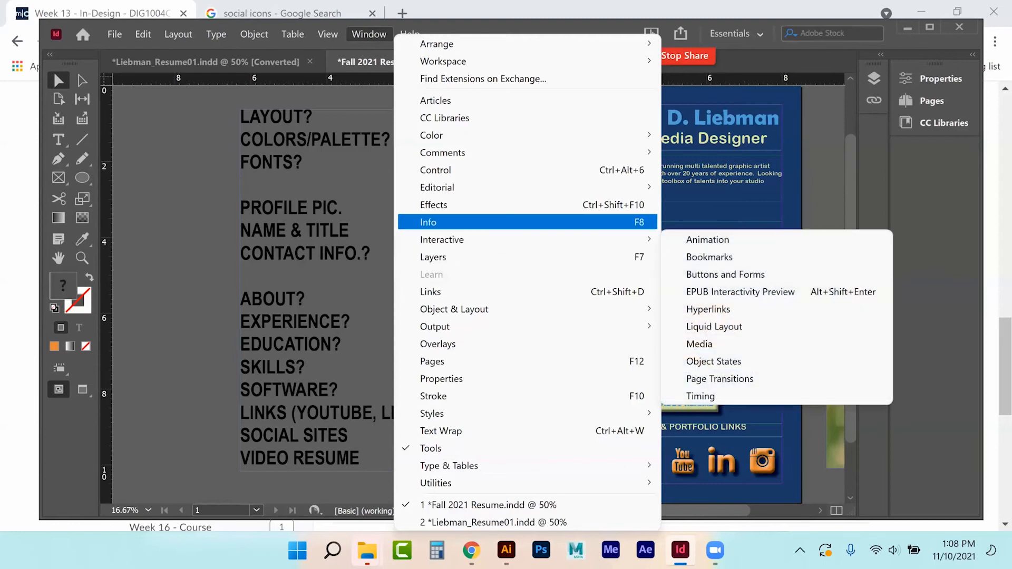
Step: Make the orange left column Fly in from Left and preview the animation
click(686, 239)
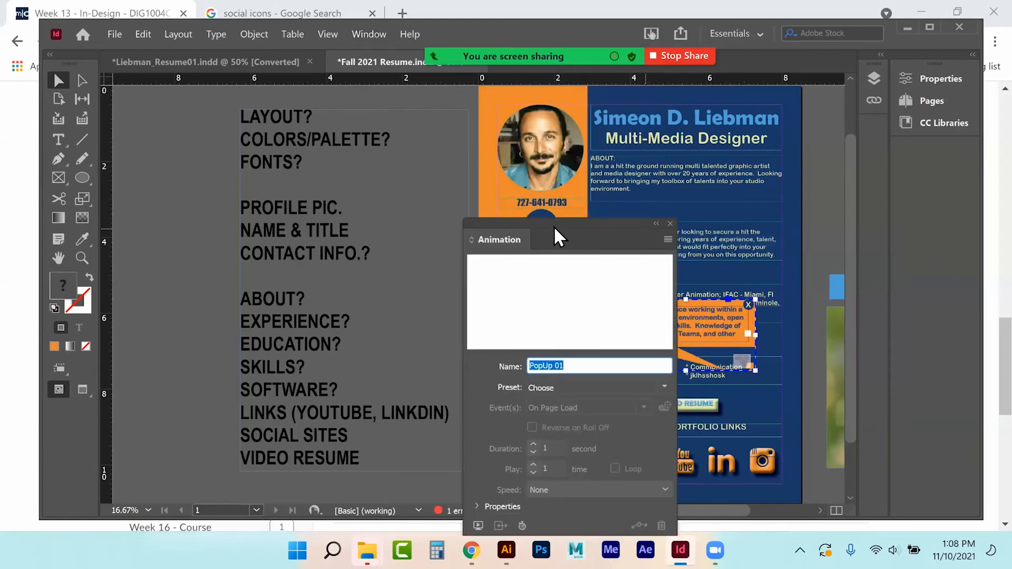
drag(560, 229, 284, 156)
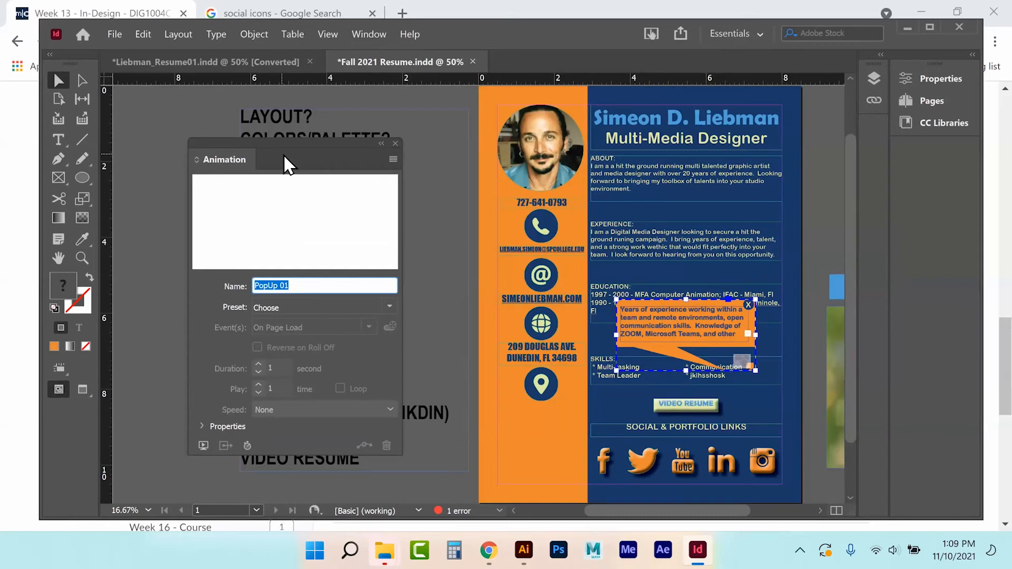
click(490, 92)
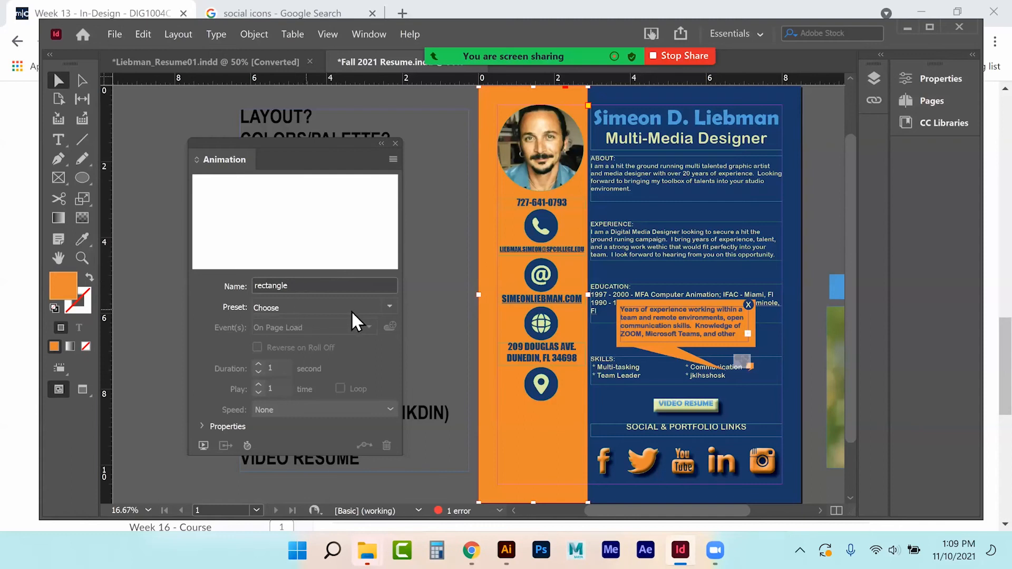
click(391, 305)
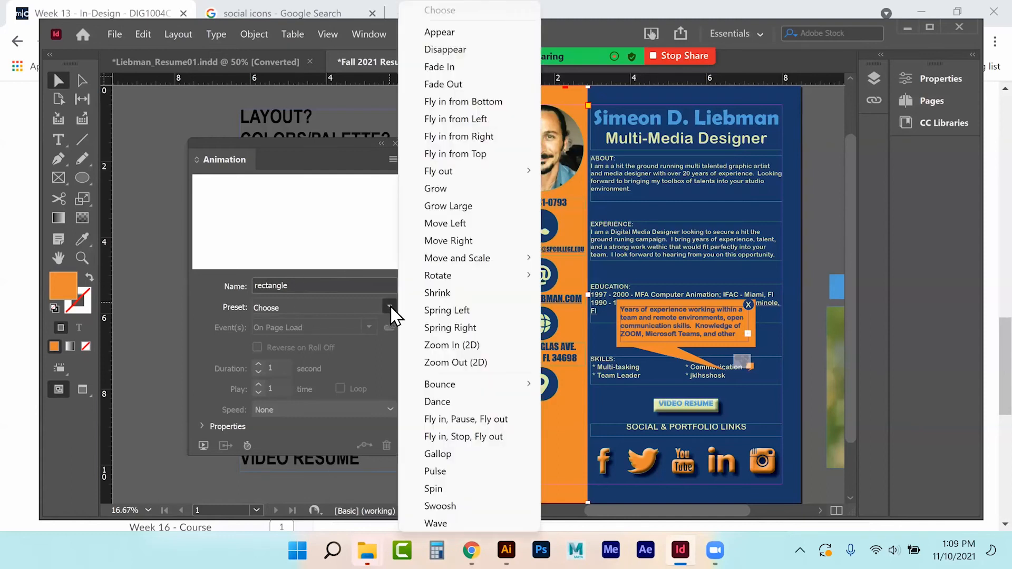
click(446, 120)
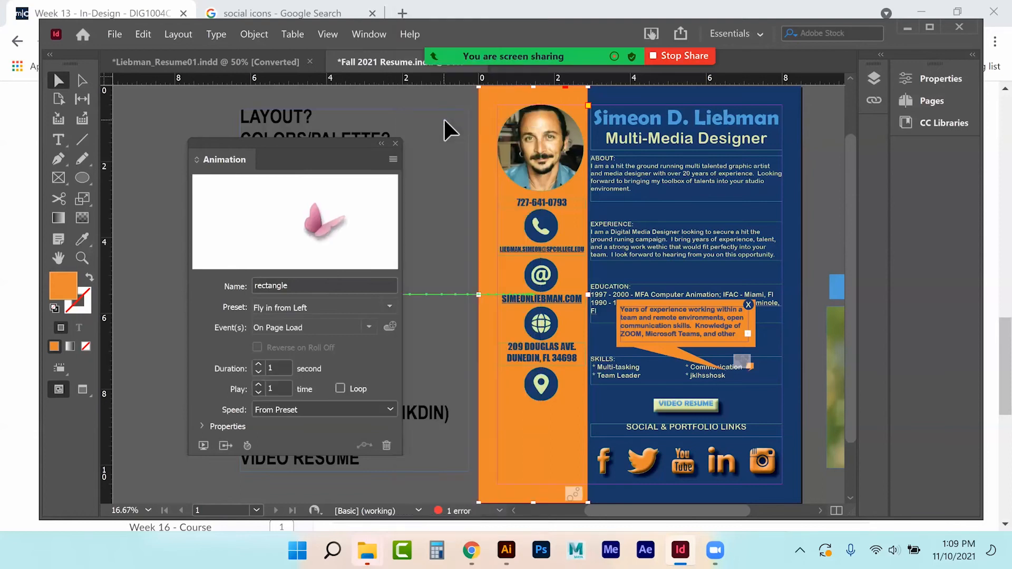
drag(280, 149, 192, 172)
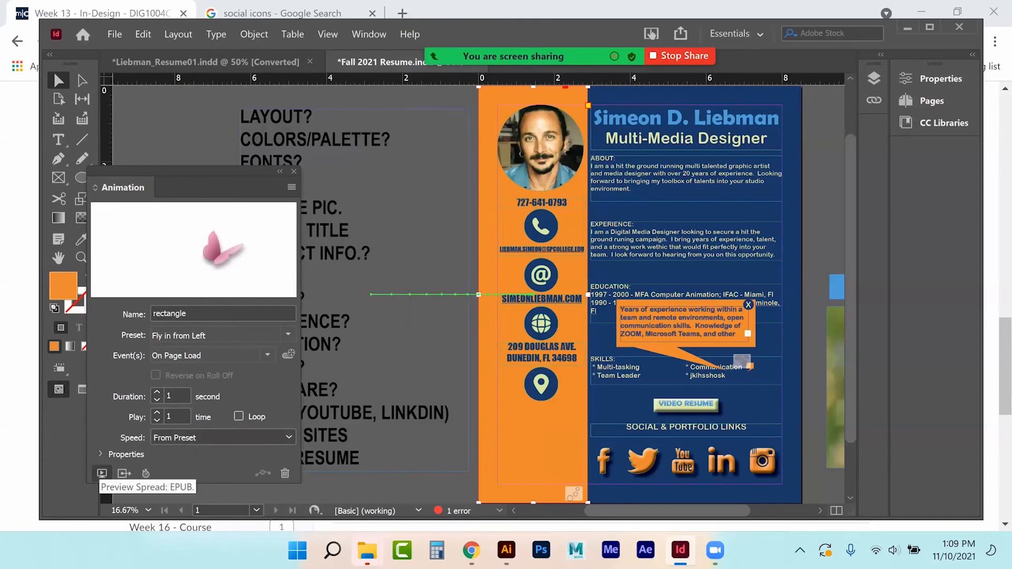
click(102, 473)
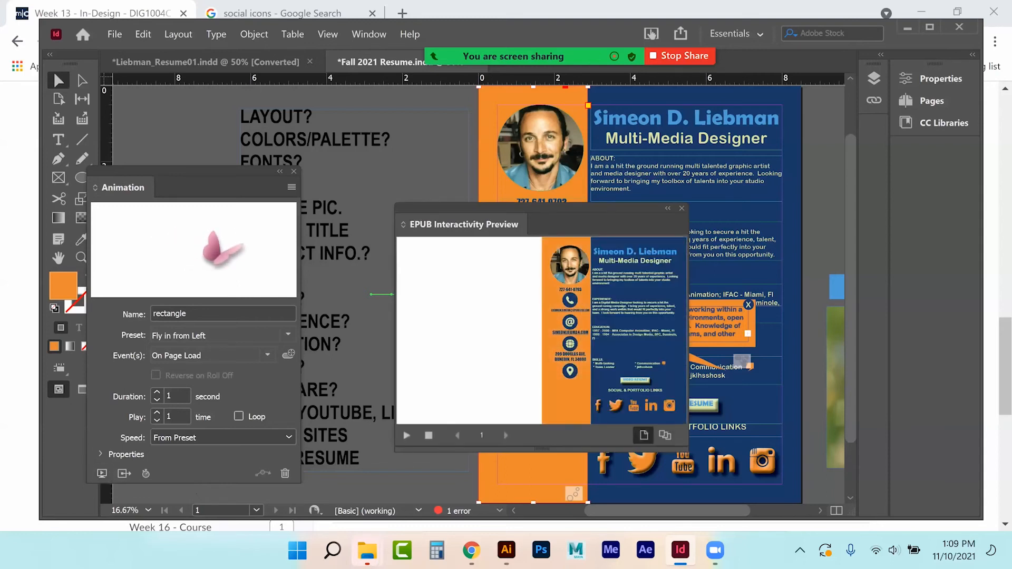
click(407, 435)
click(682, 208)
Step: Give the blue background rectangle the Fly in from Right preset
click(688, 210)
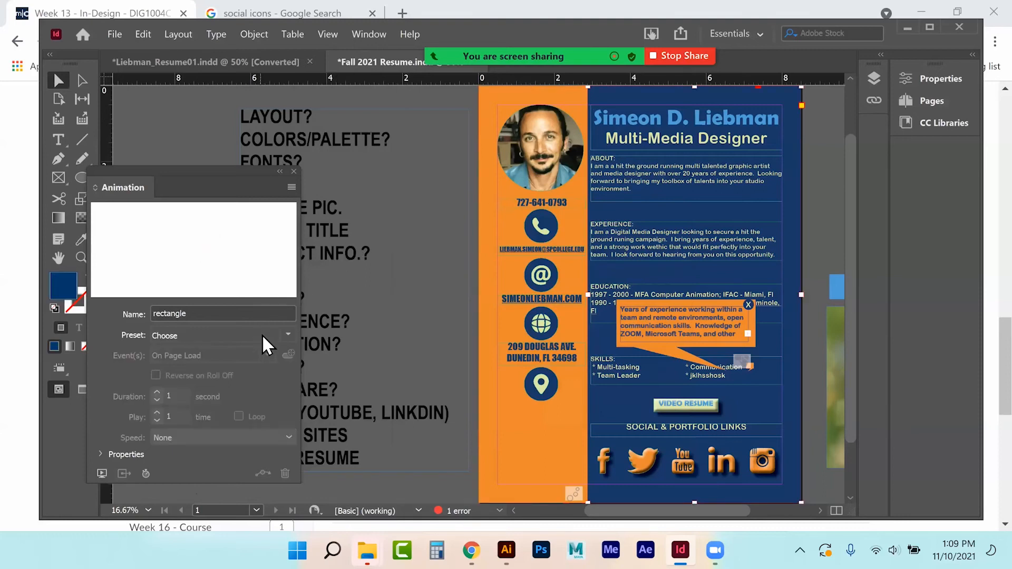
click(287, 334)
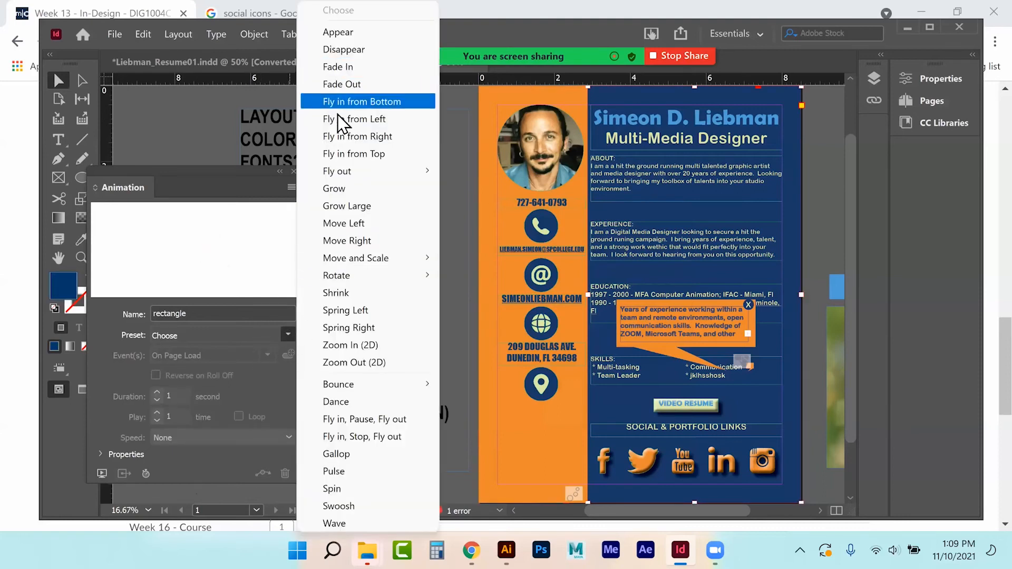
click(337, 138)
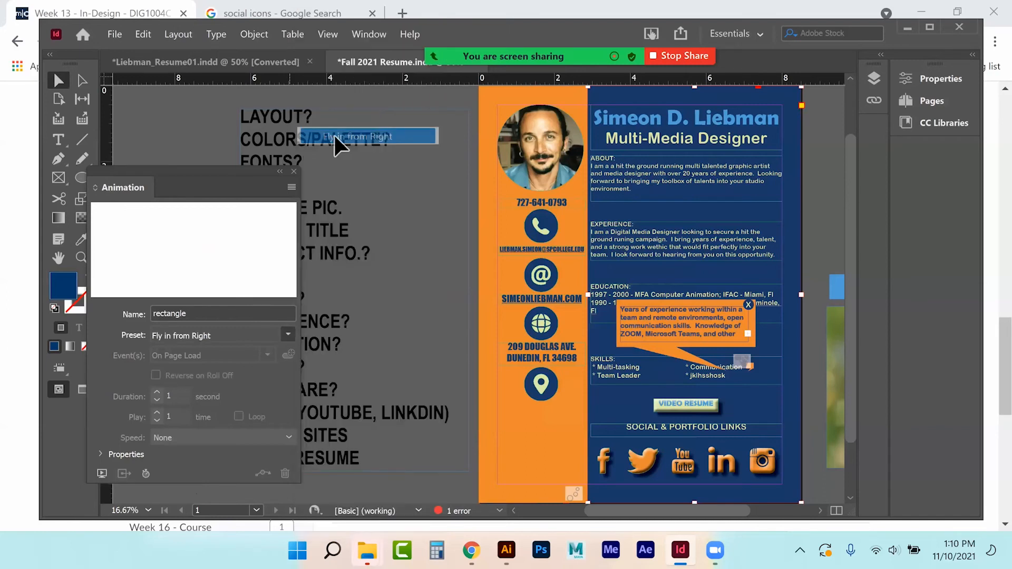
click(294, 170)
click(560, 152)
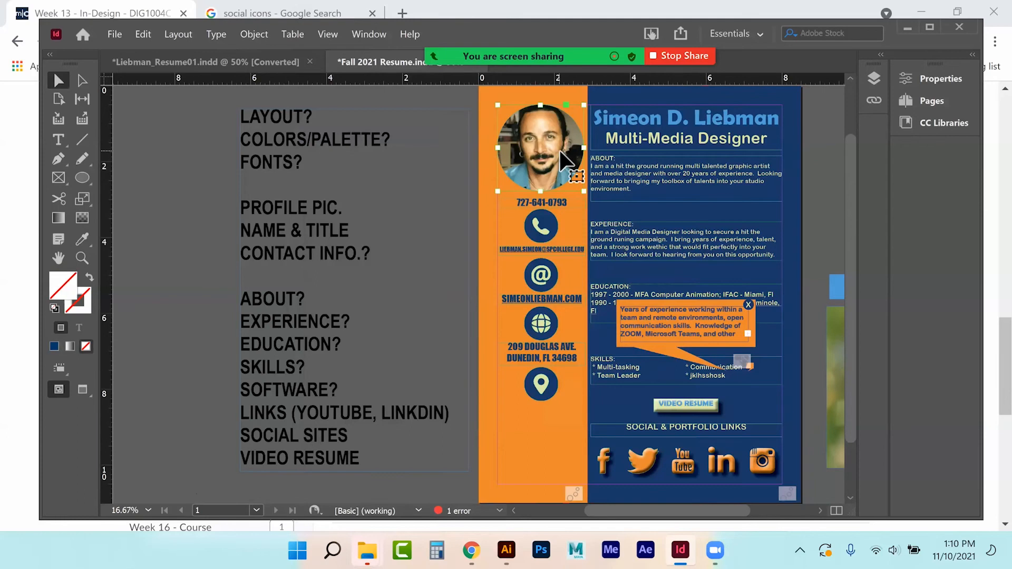
Step: Set the profile photo and the name and title heading to Appear on page load
click(366, 35)
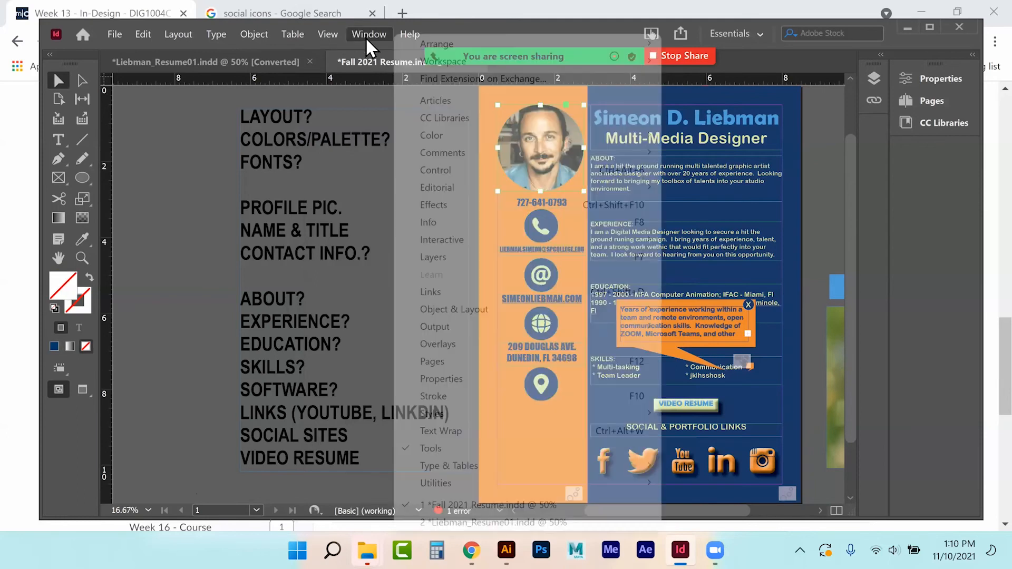
mouse_move(443, 241)
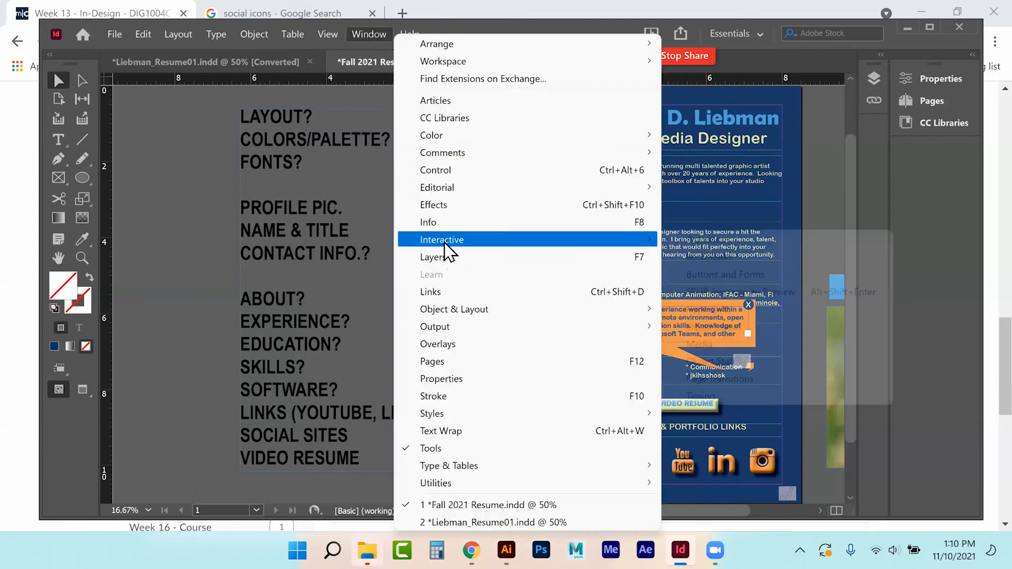
click(708, 239)
drag(213, 172, 286, 134)
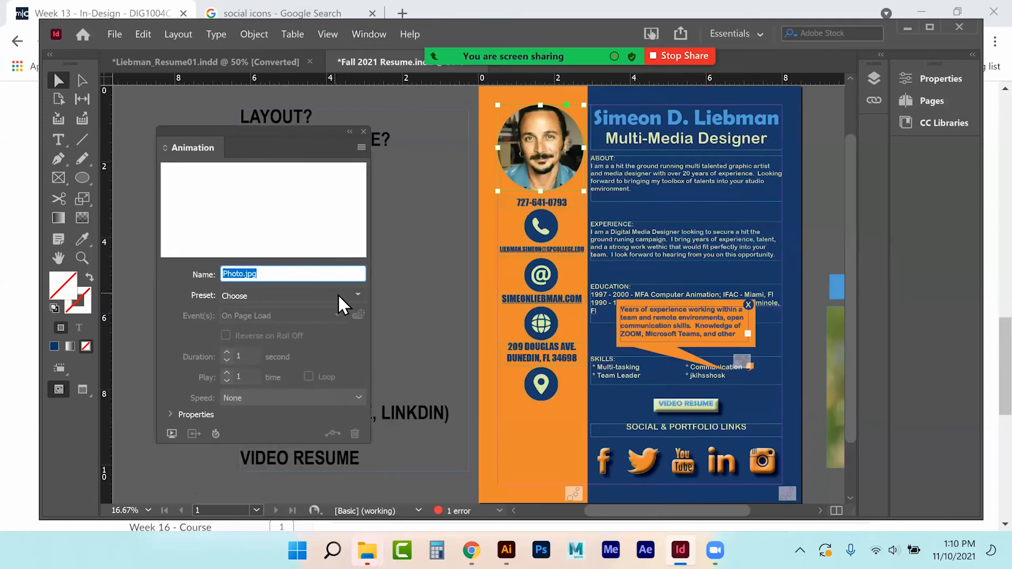
click(358, 295)
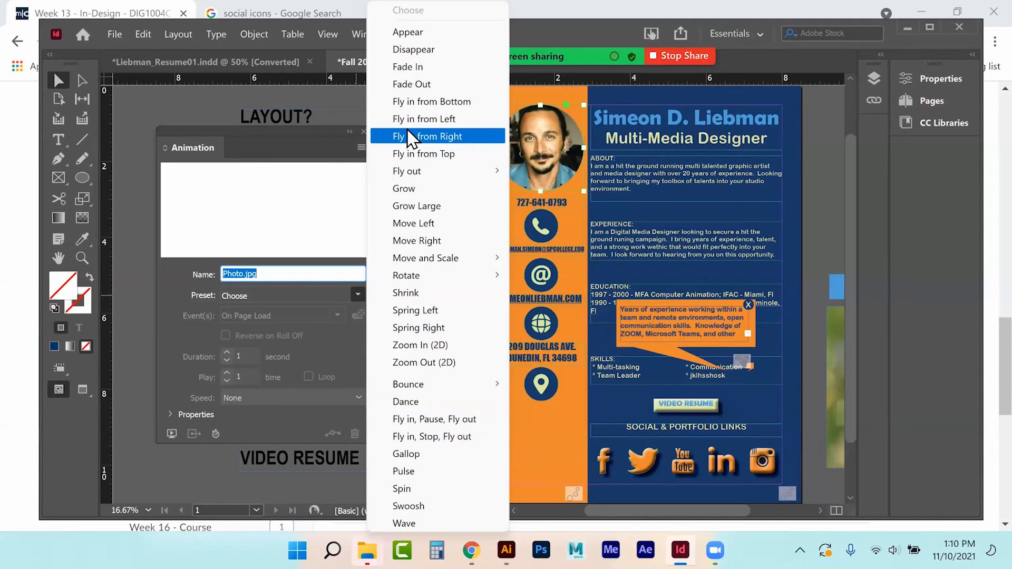
click(407, 35)
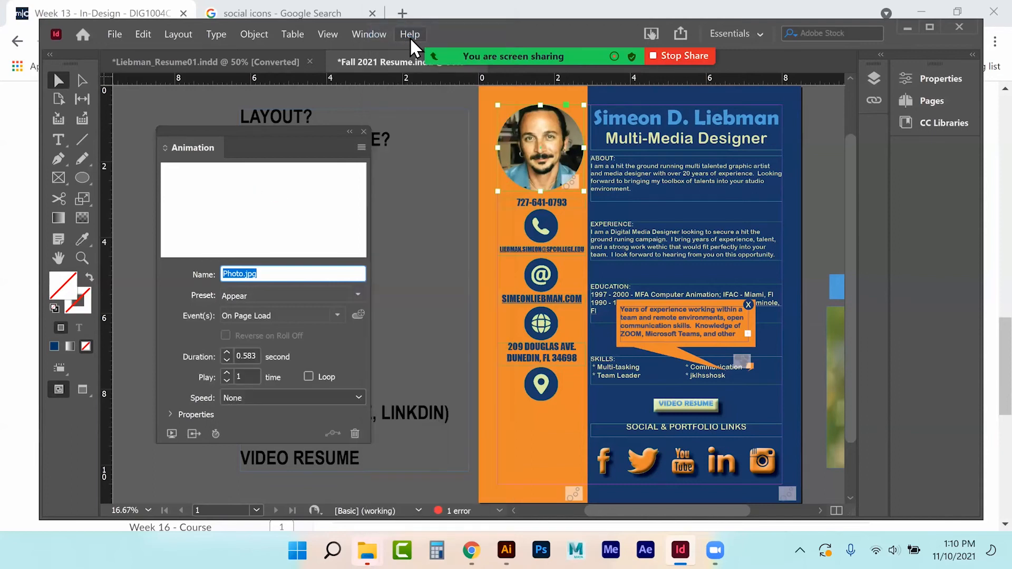
click(650, 122)
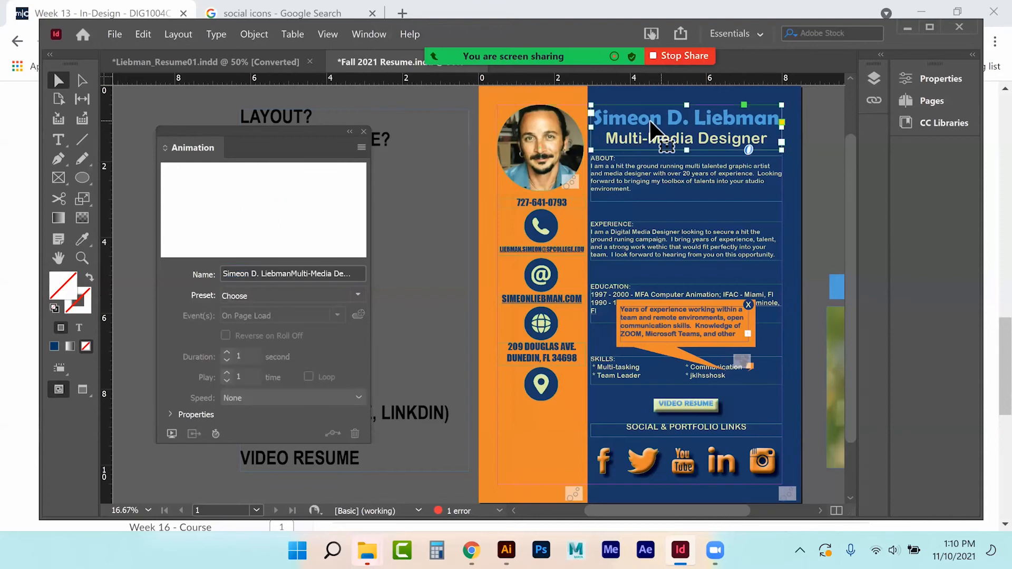
click(357, 295)
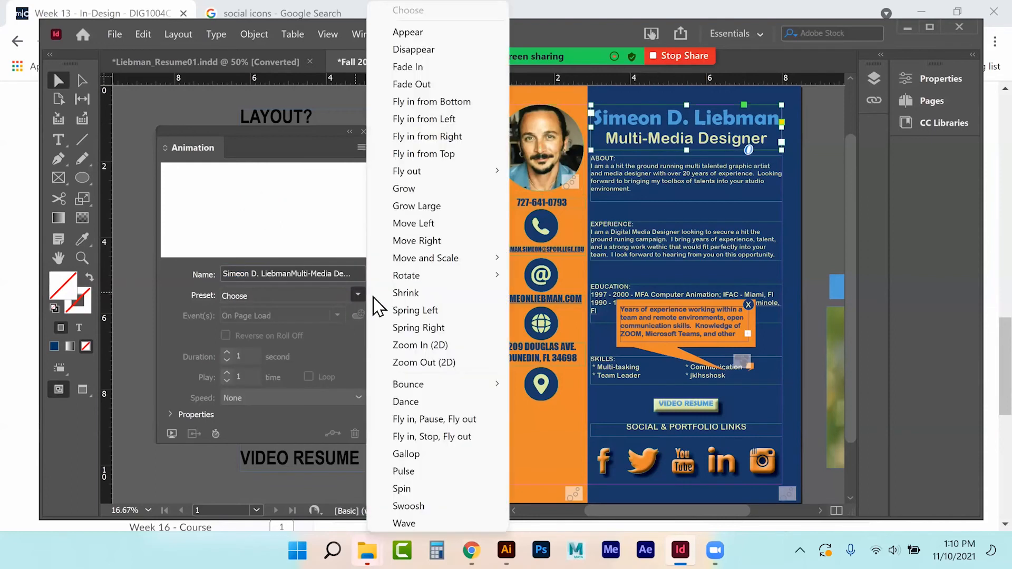
click(399, 36)
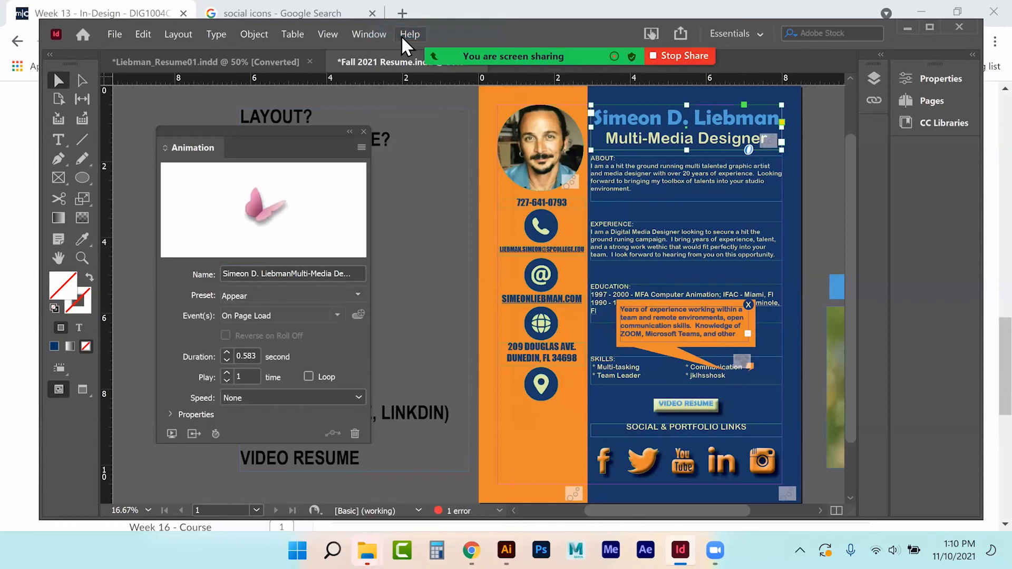
Step: Make the contact texts and their phone, email, globe and location icons Fly in from Left
click(525, 206)
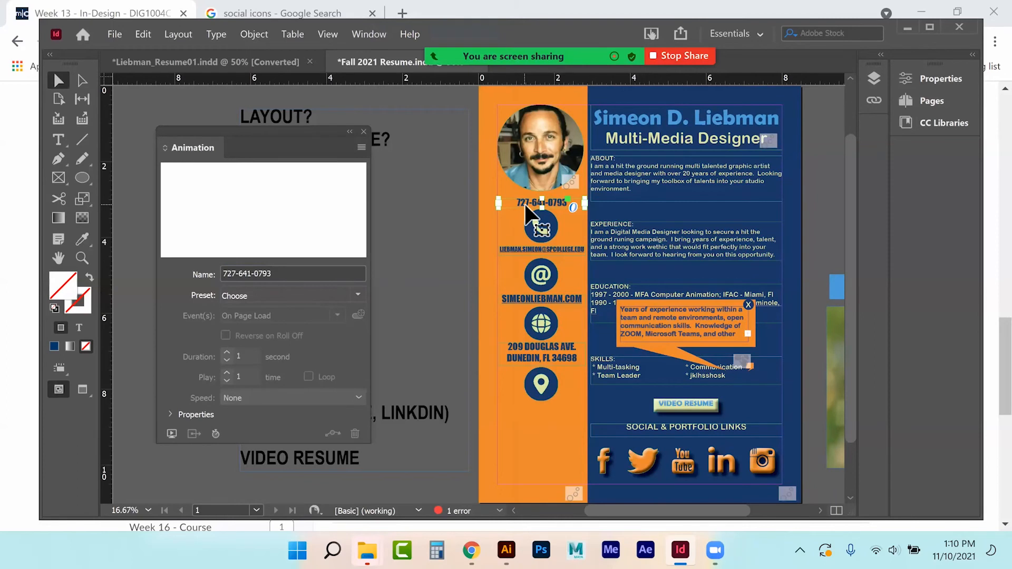
shift+click(540, 232)
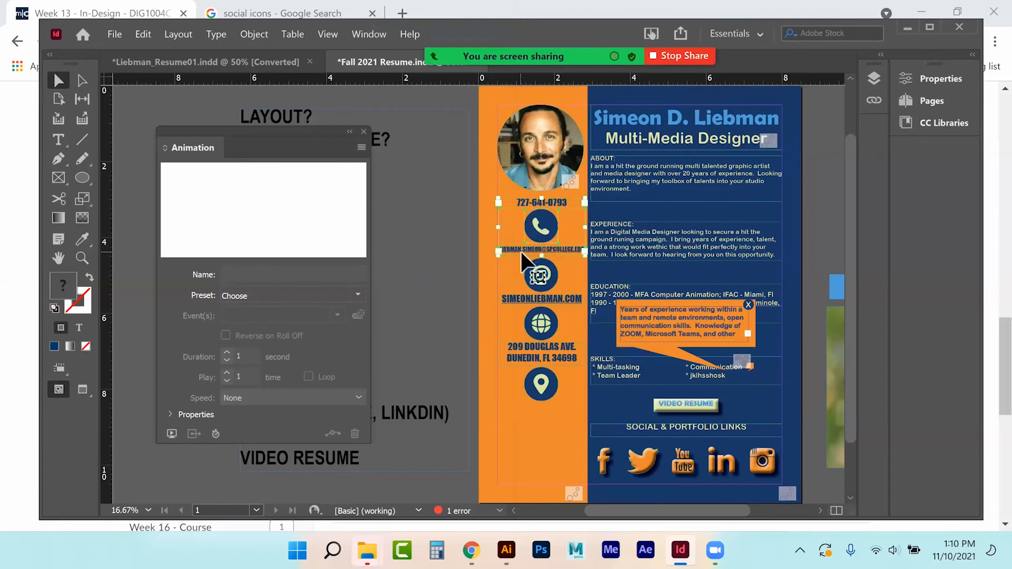
shift+click(543, 282)
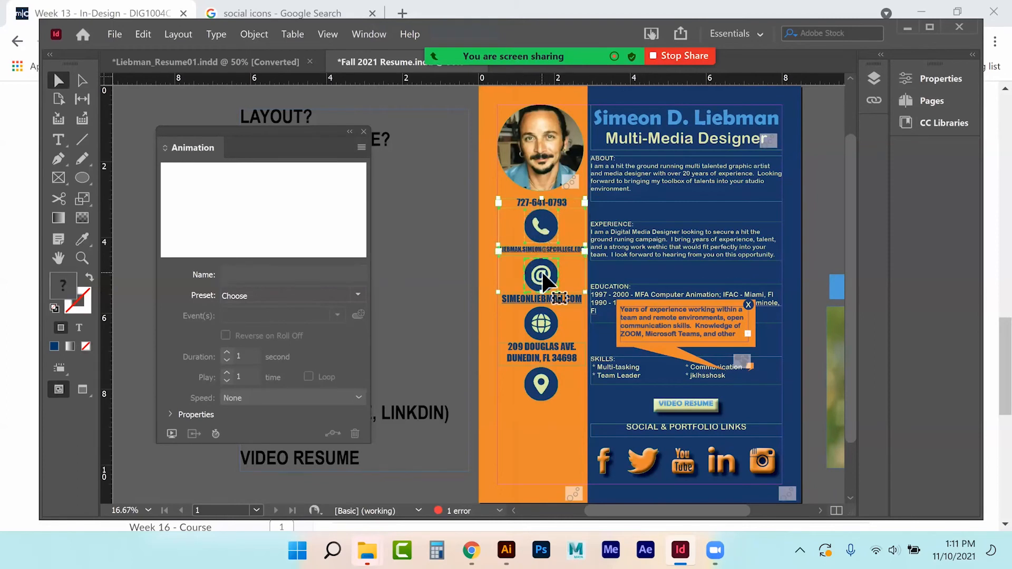
shift+click(541, 324)
shift+click(538, 359)
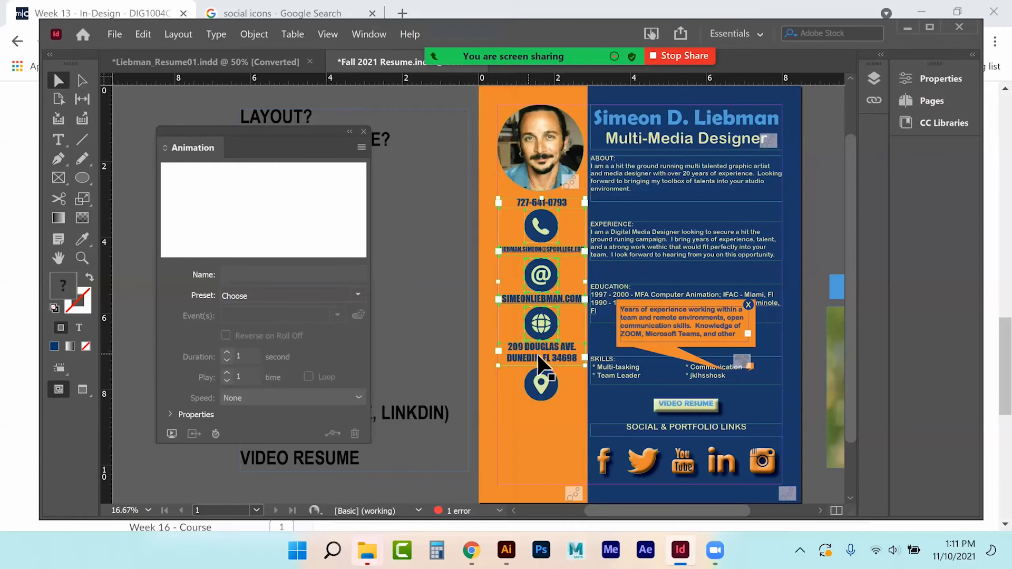
shift+click(541, 383)
click(358, 295)
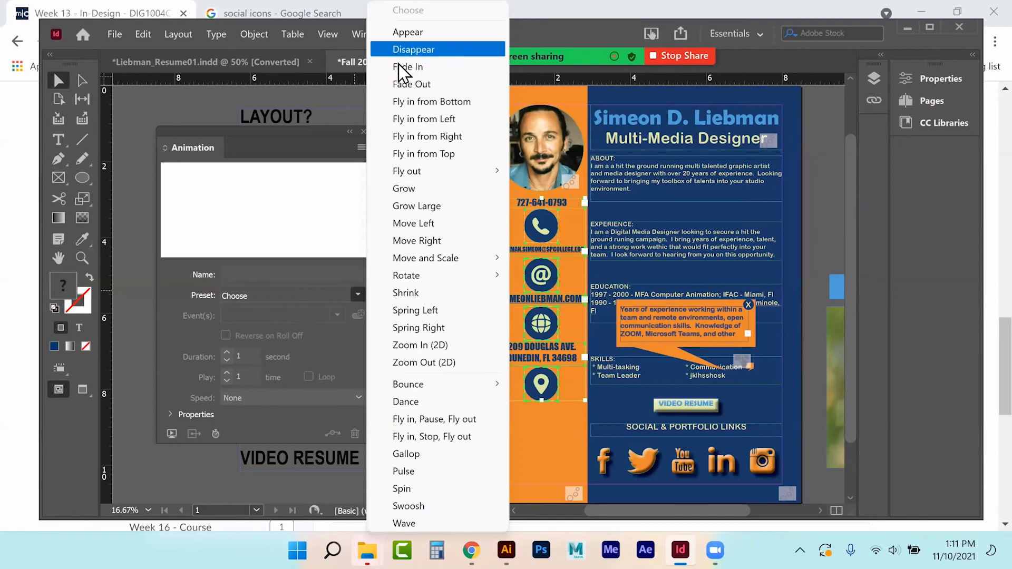
click(400, 119)
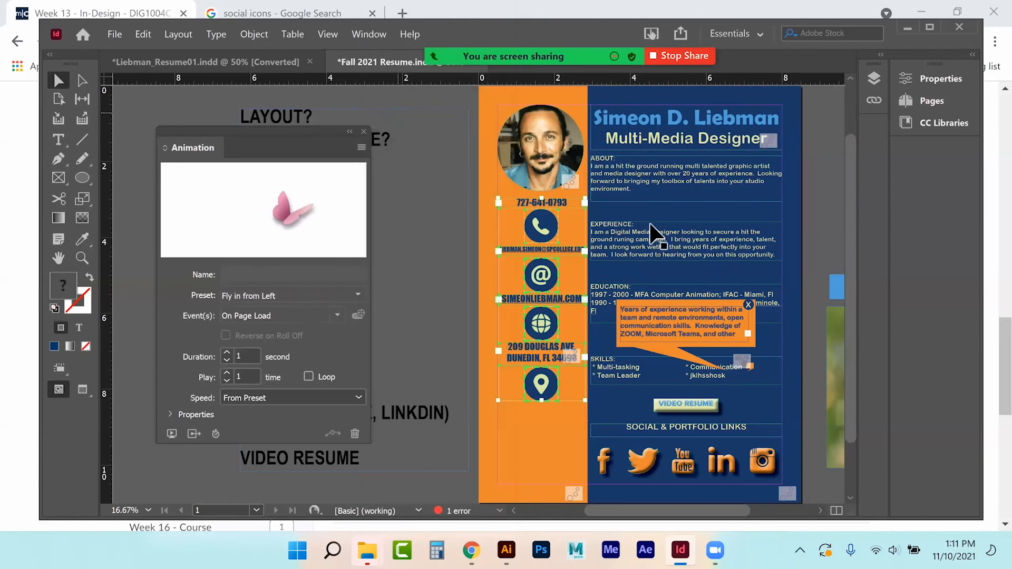
Step: Make the ABOUT, EXPERIENCE, EDUCATION and SKILLS sections Fly in from Right
click(654, 192)
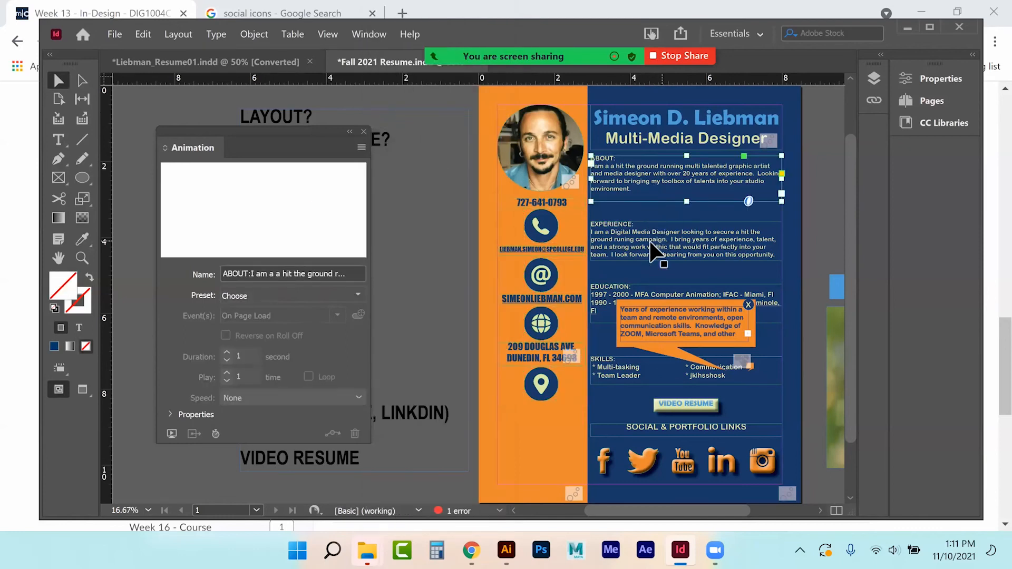
shift+click(600, 295)
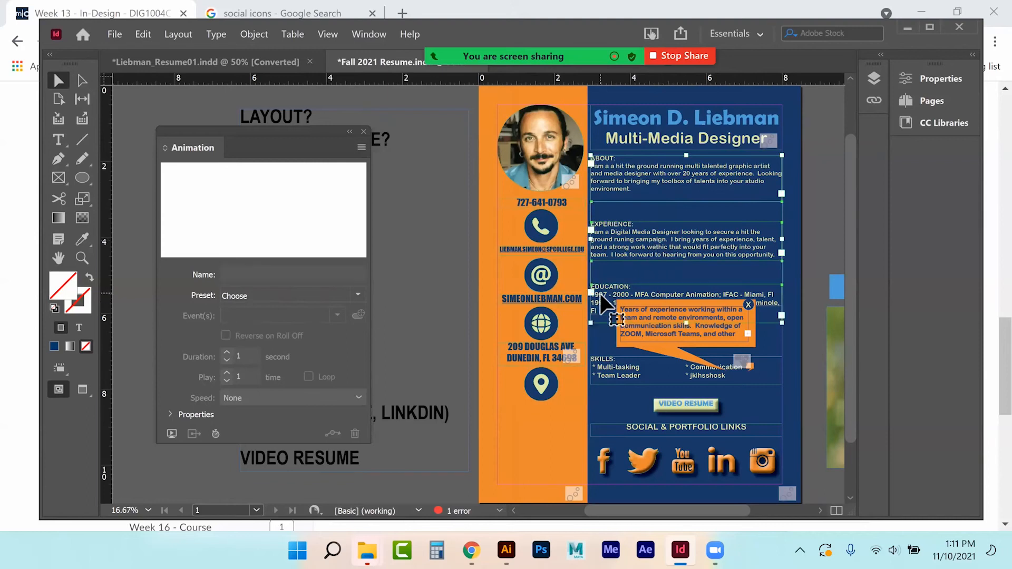
shift+click(603, 361)
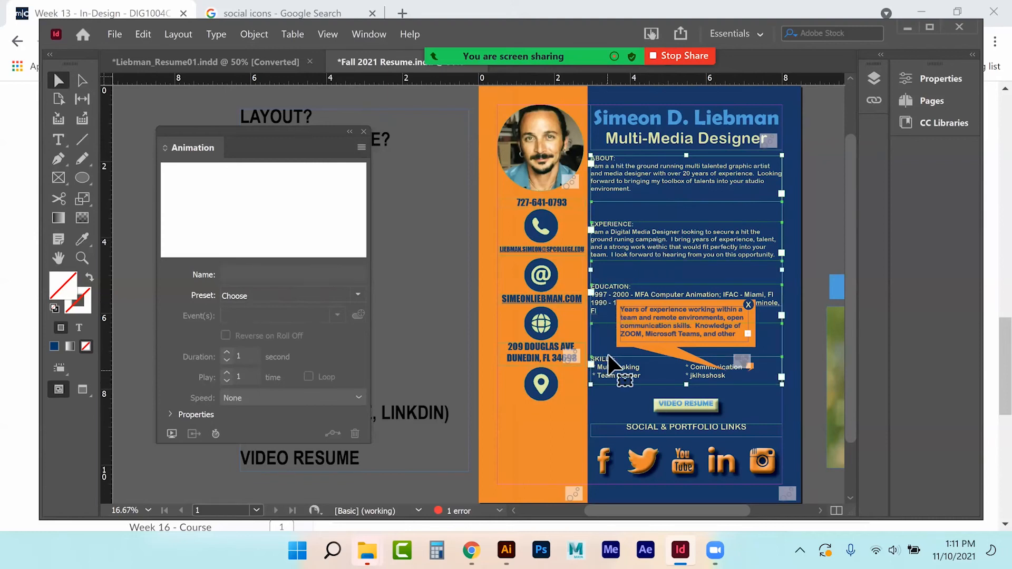
click(341, 297)
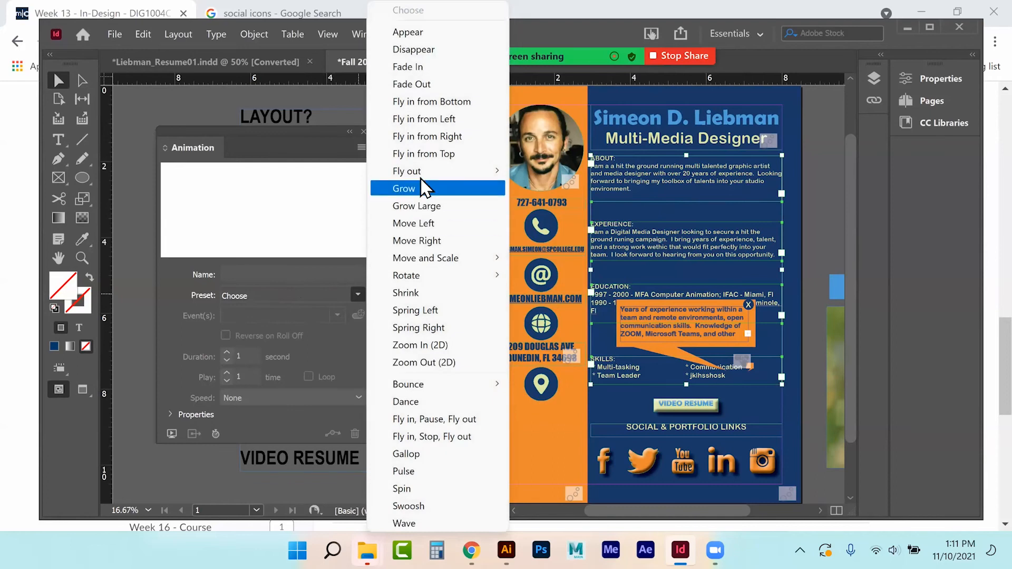
click(438, 136)
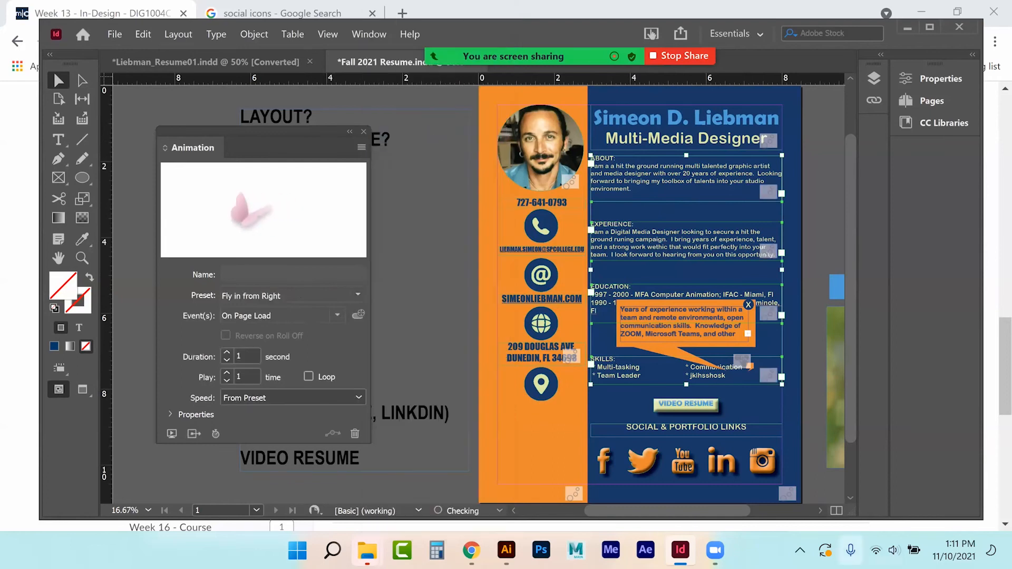
Step: Set the VIDEO RESUME button to Appear on page load
click(695, 405)
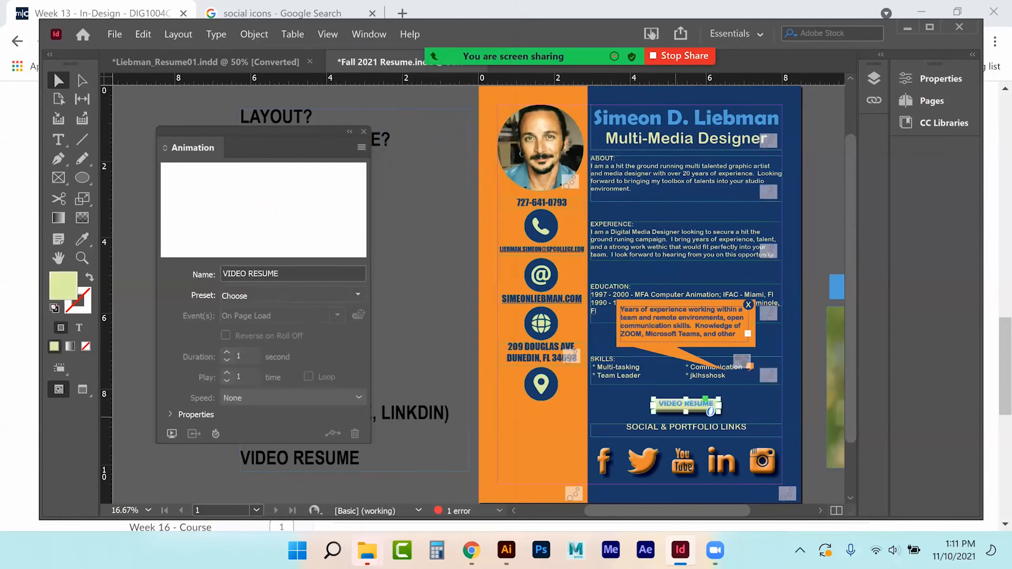
click(357, 296)
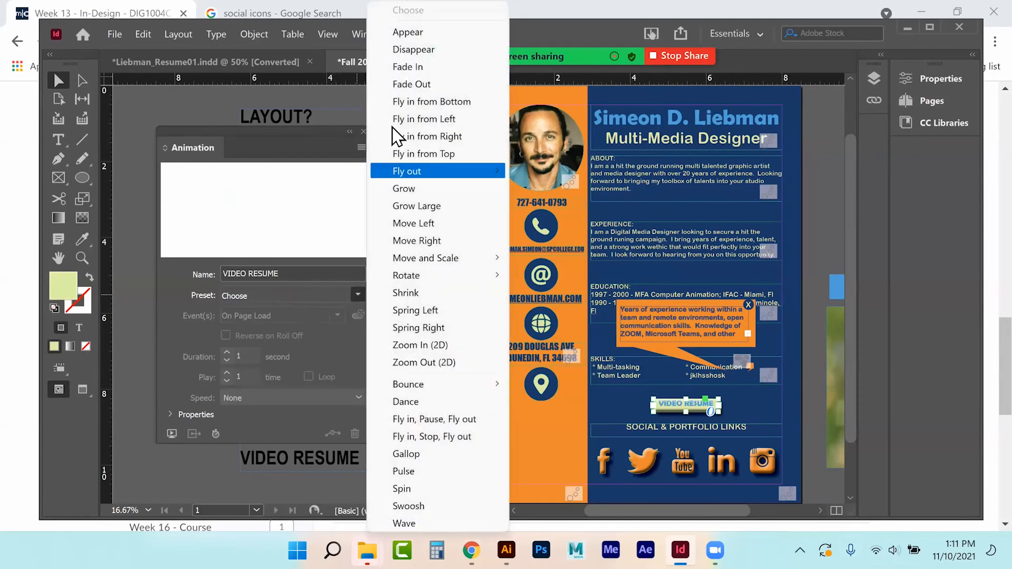
click(416, 33)
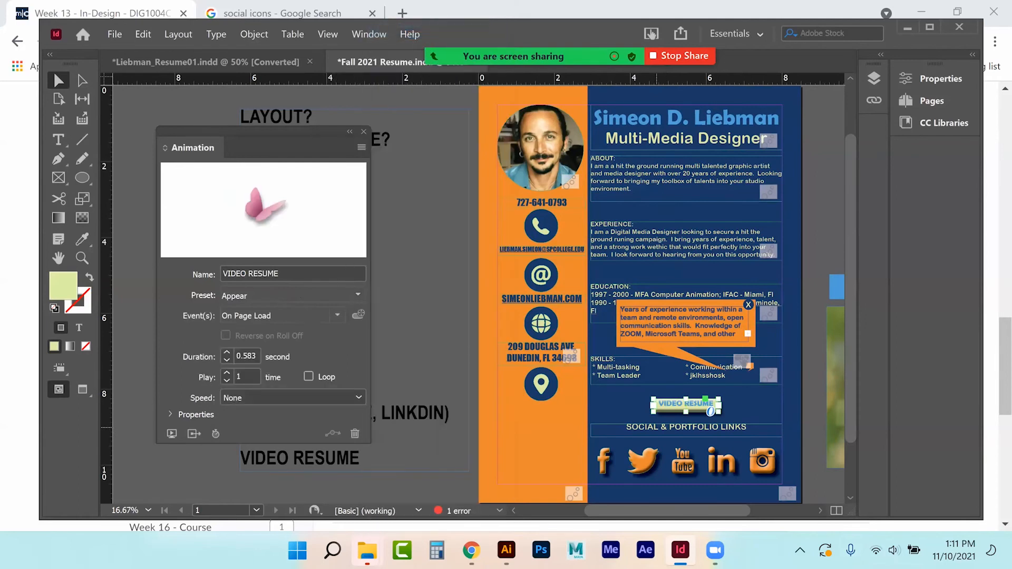
Step: Make the SOCIAL & PORTFOLIO LINKS heading and five social icons Fly in from Bottom, then preview
click(747, 433)
shift+click(612, 467)
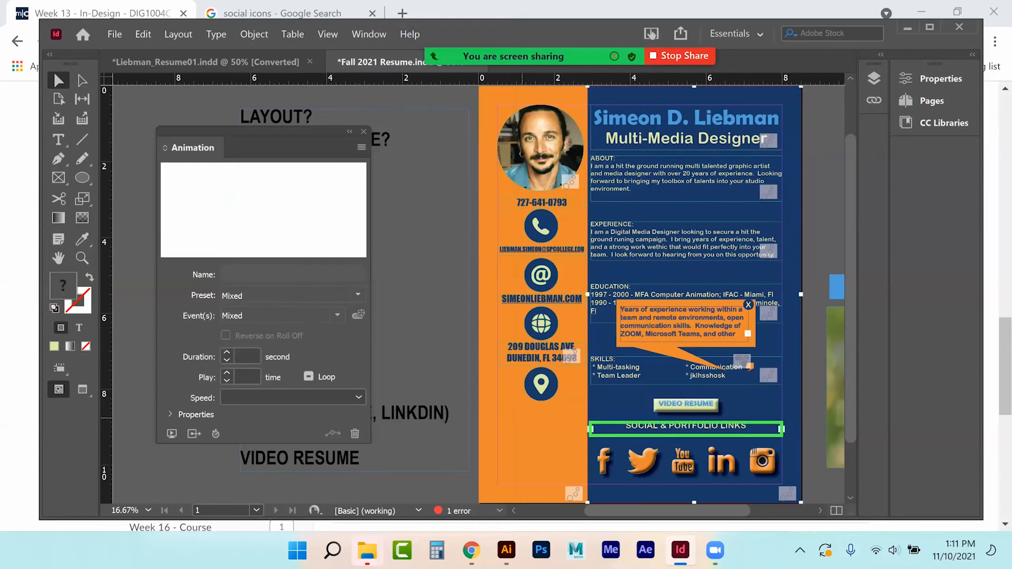
click(450, 445)
click(748, 433)
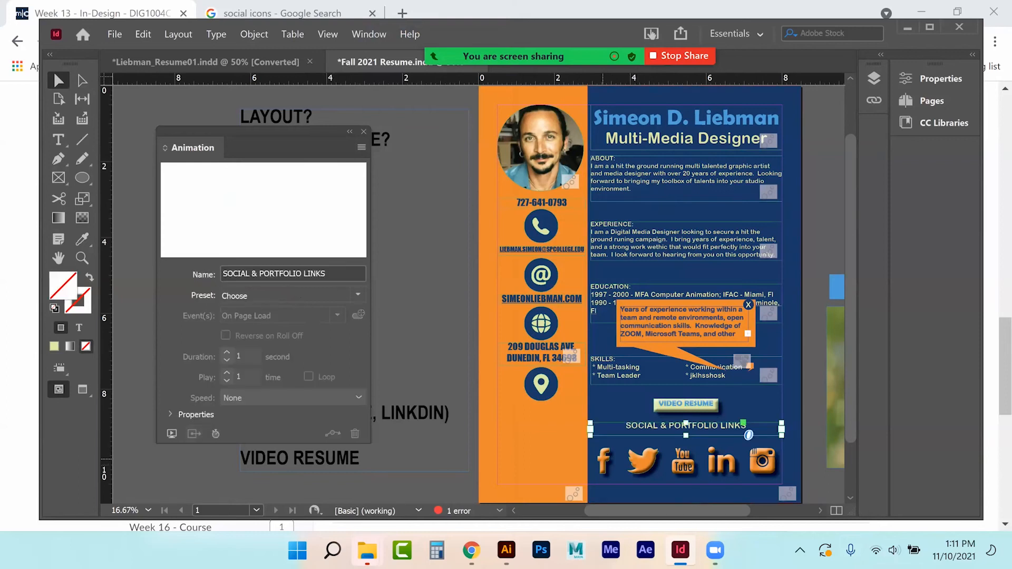
shift+click(602, 459)
shift+click(643, 459)
shift+click(683, 460)
shift+click(721, 460)
shift+click(763, 459)
click(358, 295)
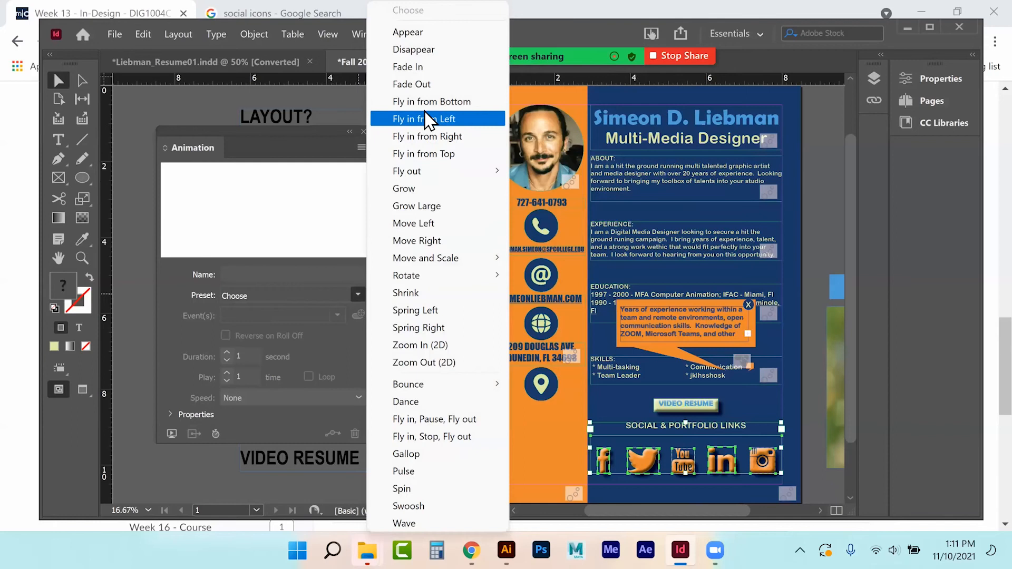
click(417, 101)
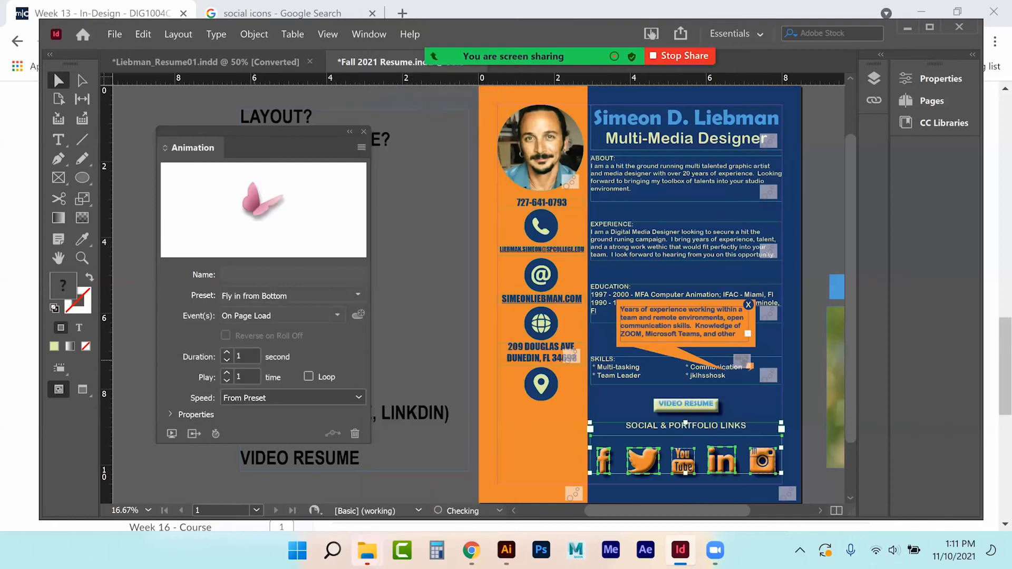
click(172, 434)
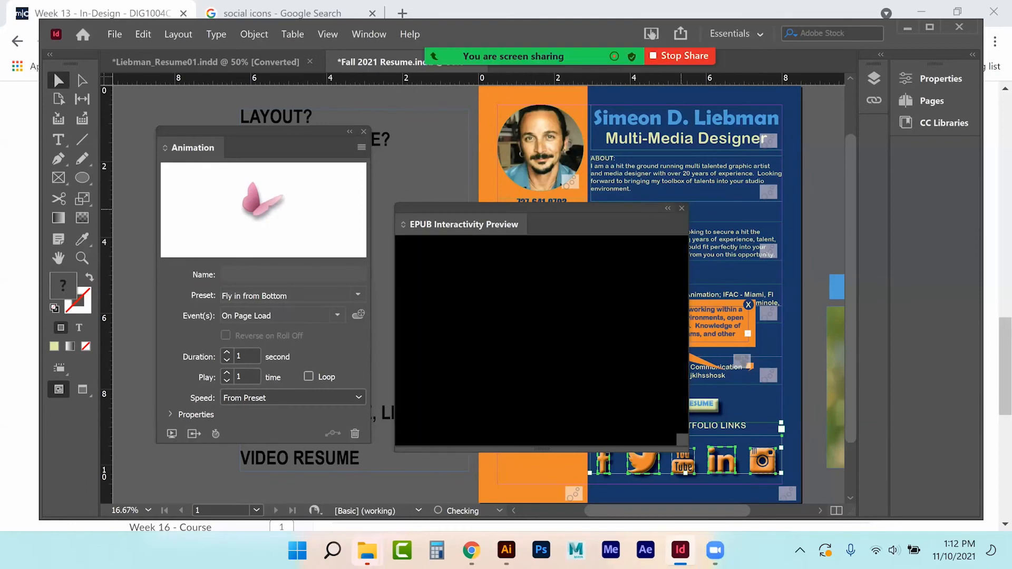
Step: Close the preview and select the small orange pop-up launcher to animate it
click(682, 208)
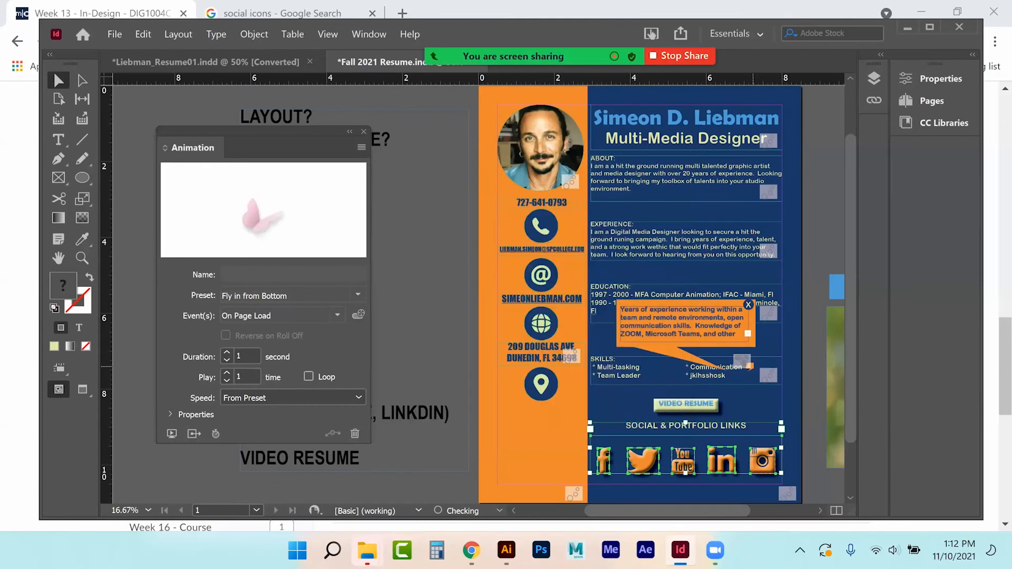
click(752, 367)
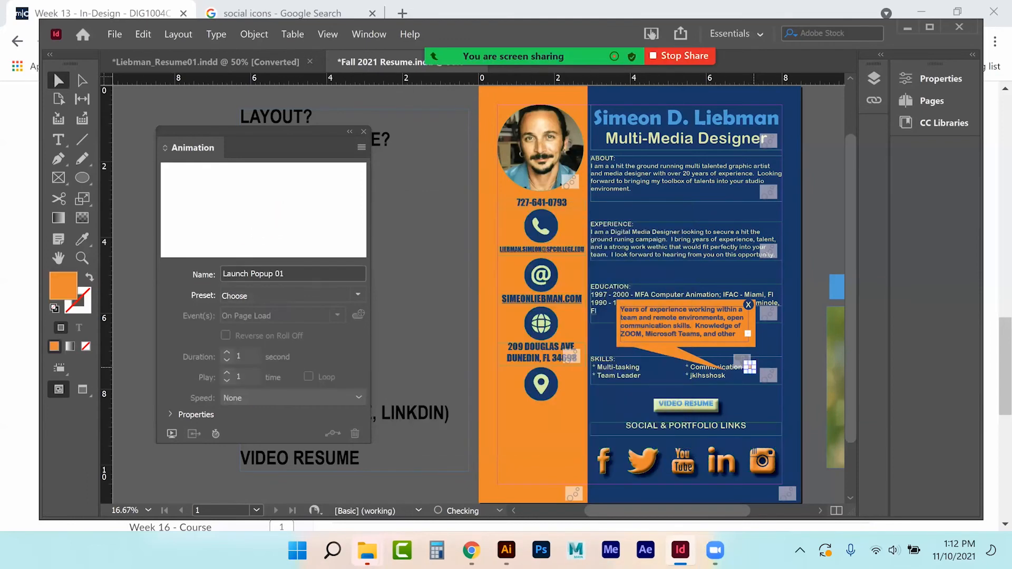
click(357, 296)
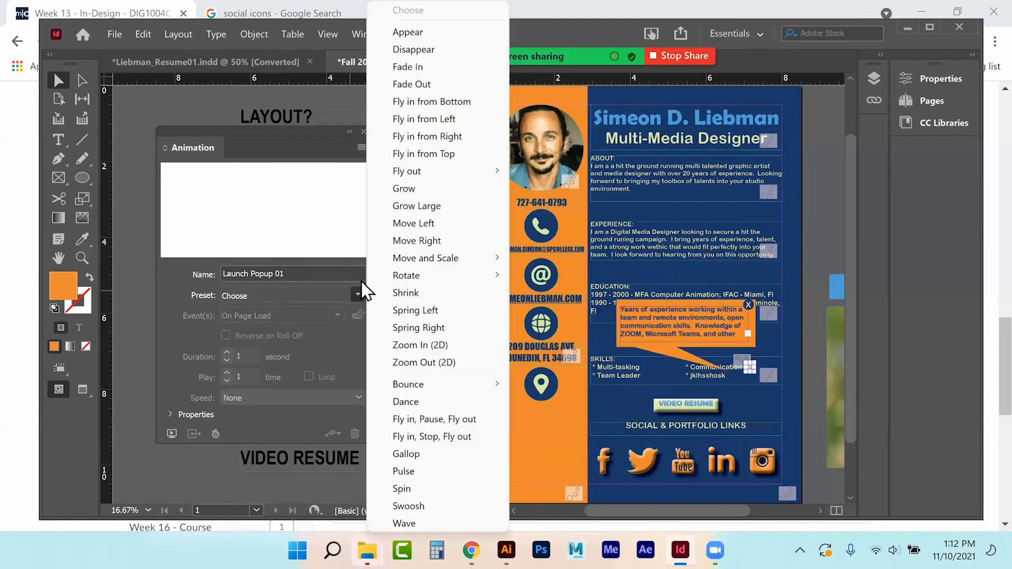
Step: Give the pop-up bubble the Appear preset, deselect it and save the resume
click(403, 36)
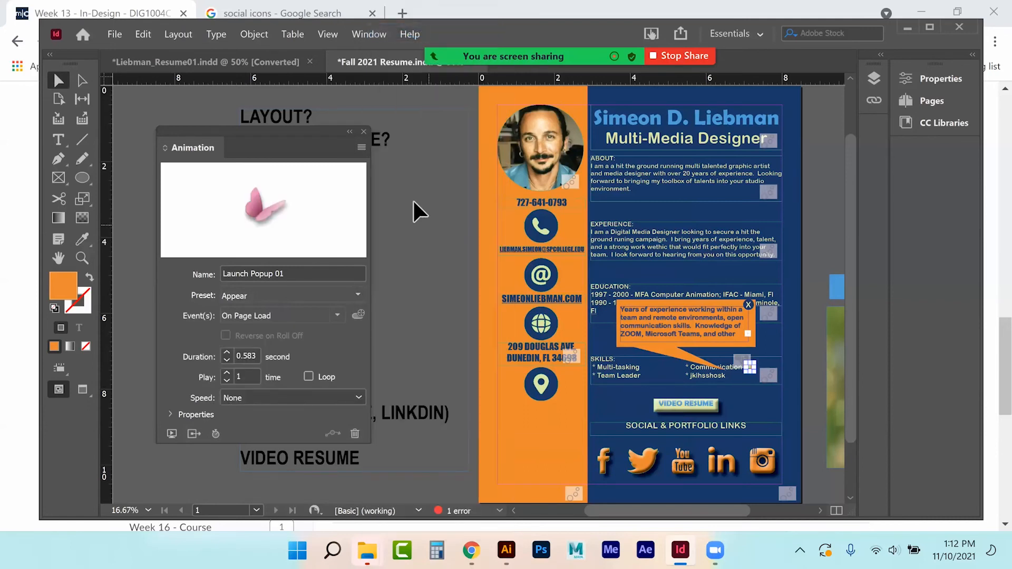
click(363, 131)
click(417, 250)
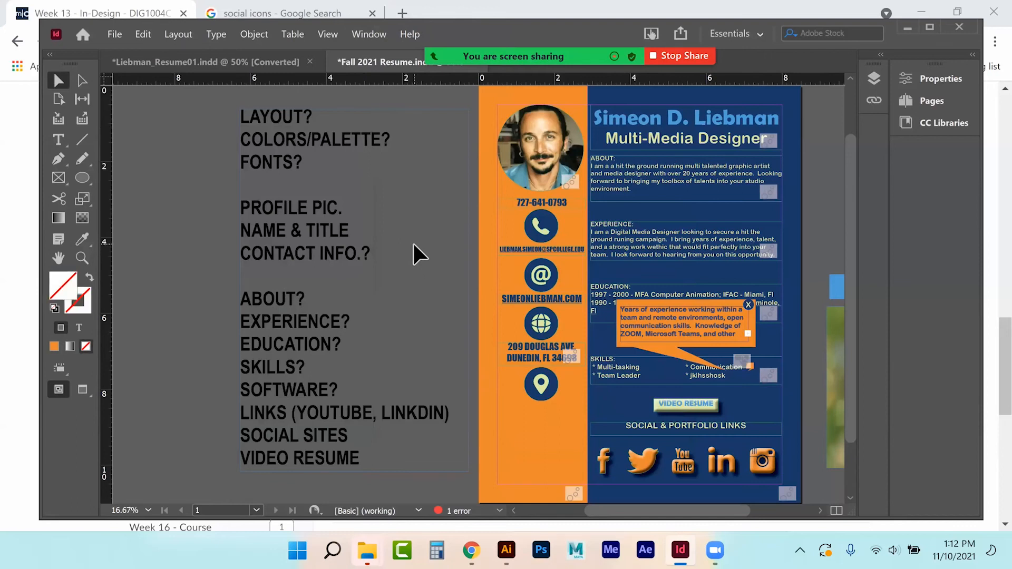
key(ctrl+s)
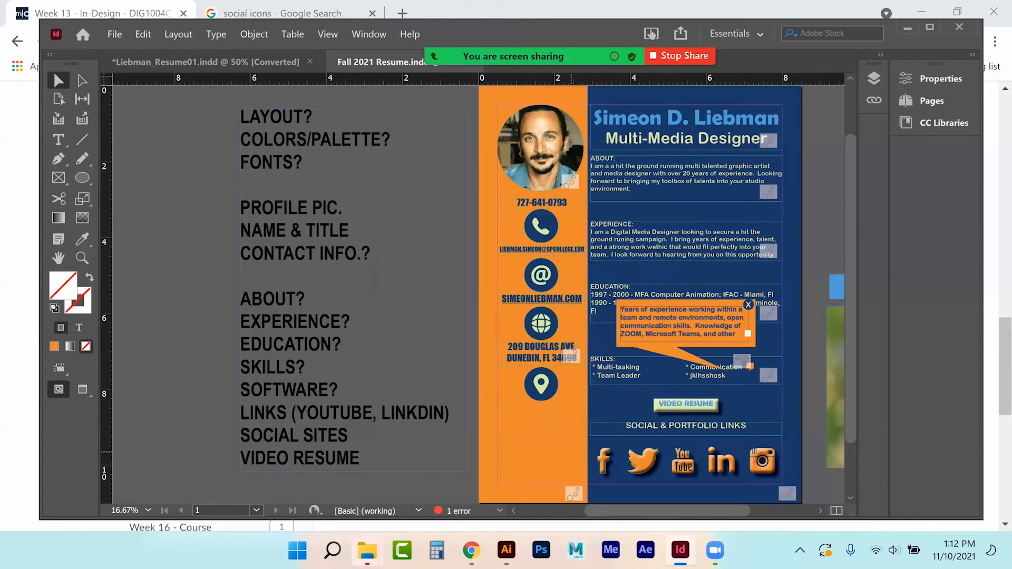
Step: Save the resume as 'Fall 2021 Resume' in InDesign 2022 document format
click(116, 35)
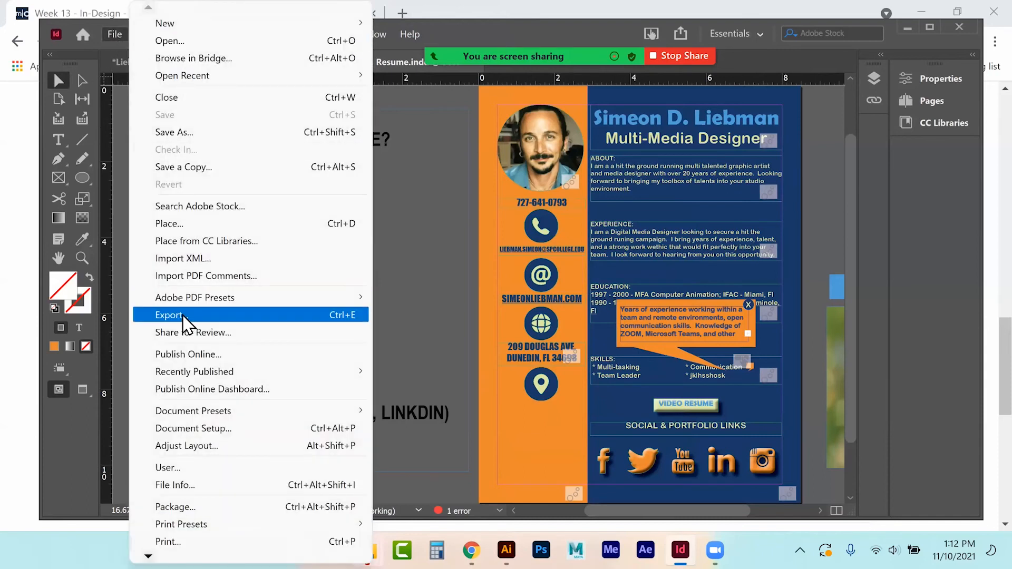
click(191, 133)
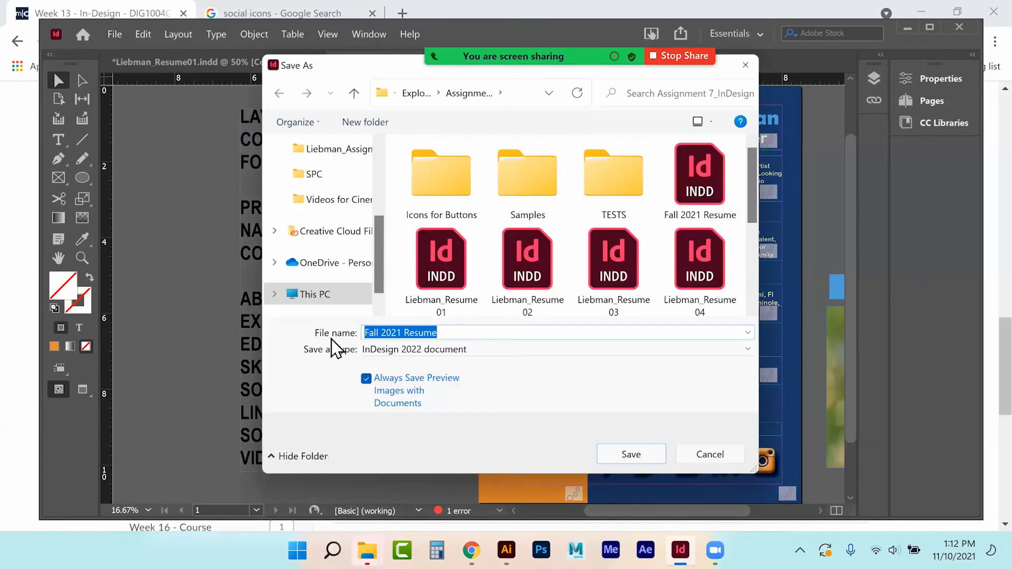
click(428, 350)
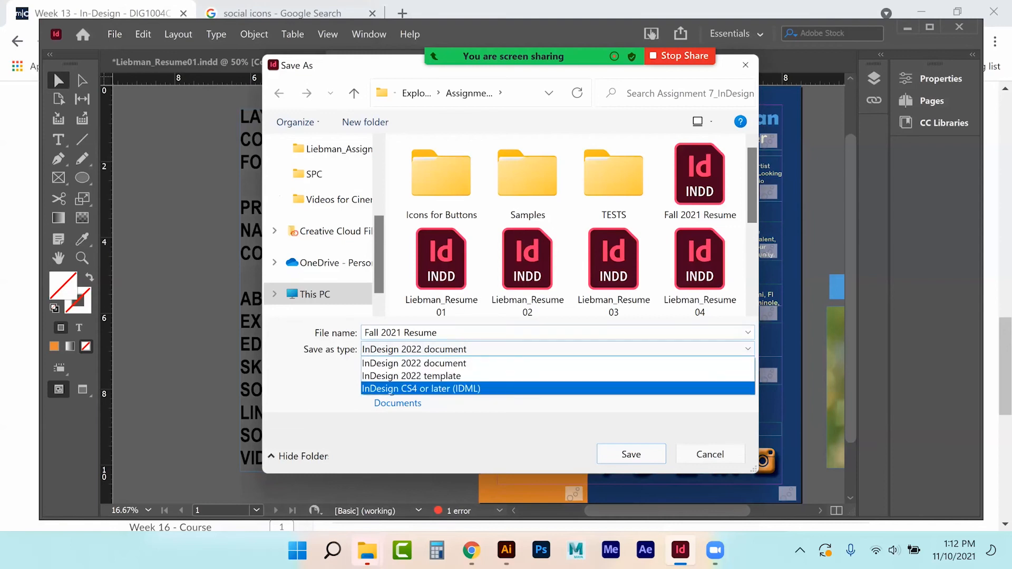
click(413, 363)
click(631, 454)
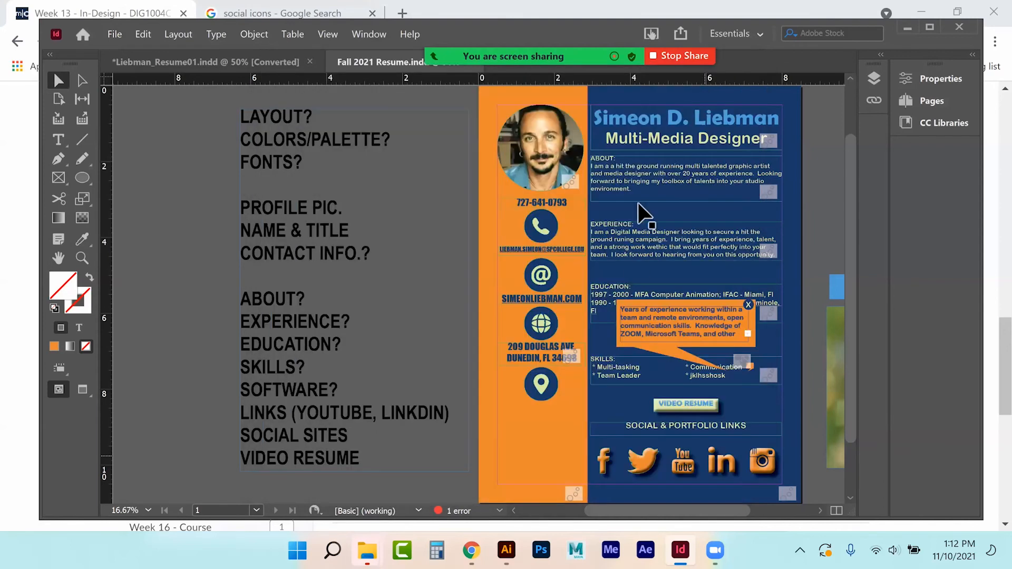
Step: Start the export and create and enter a new assignment folder for it
click(115, 34)
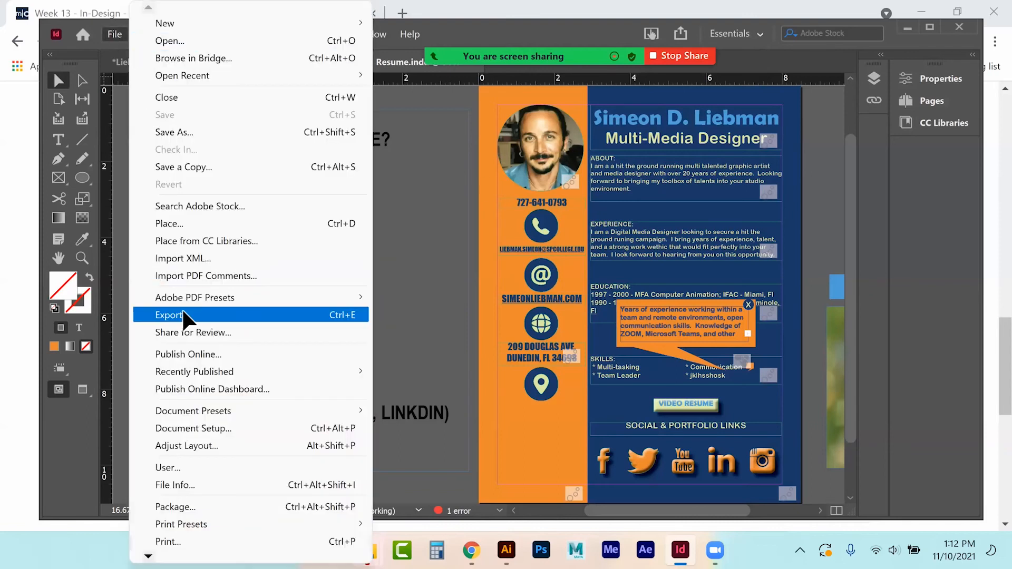
mouse_move(196, 304)
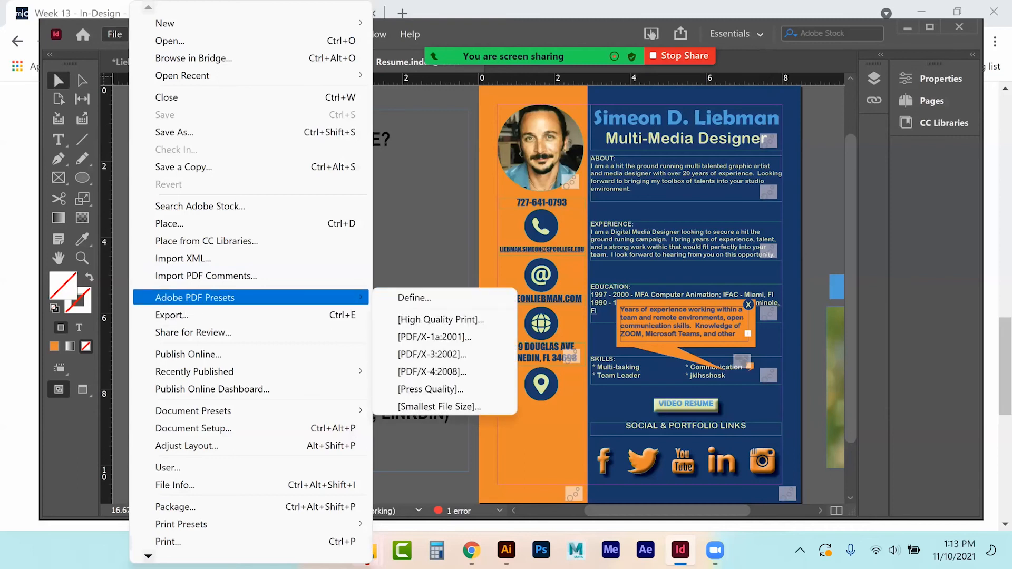
click(218, 316)
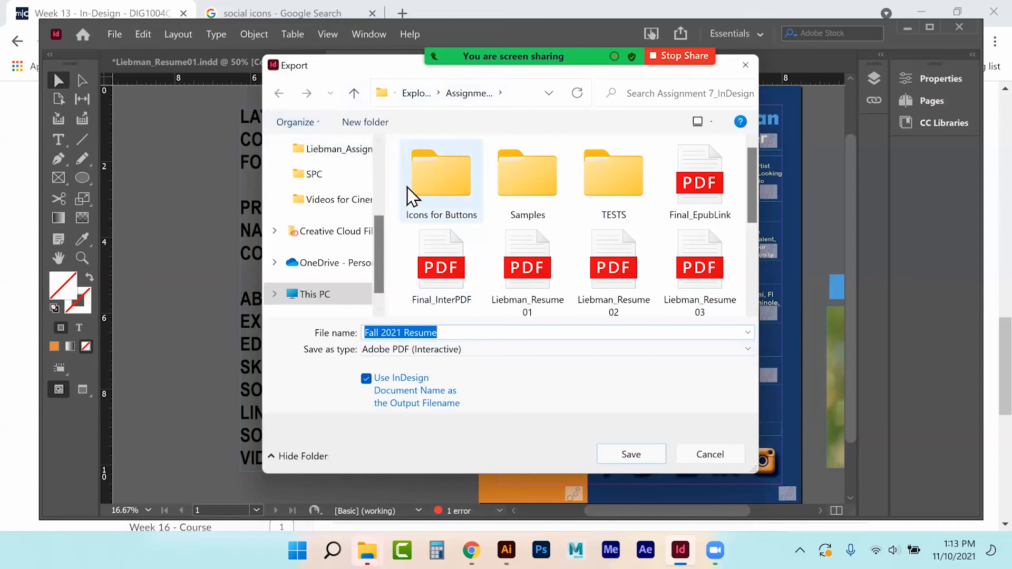
click(377, 124)
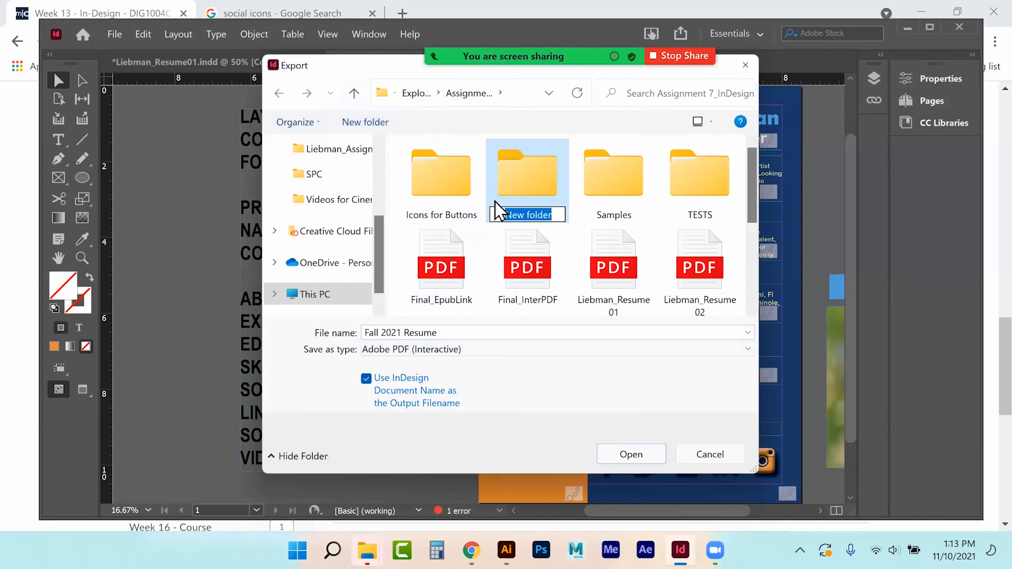
text(Liebman_)
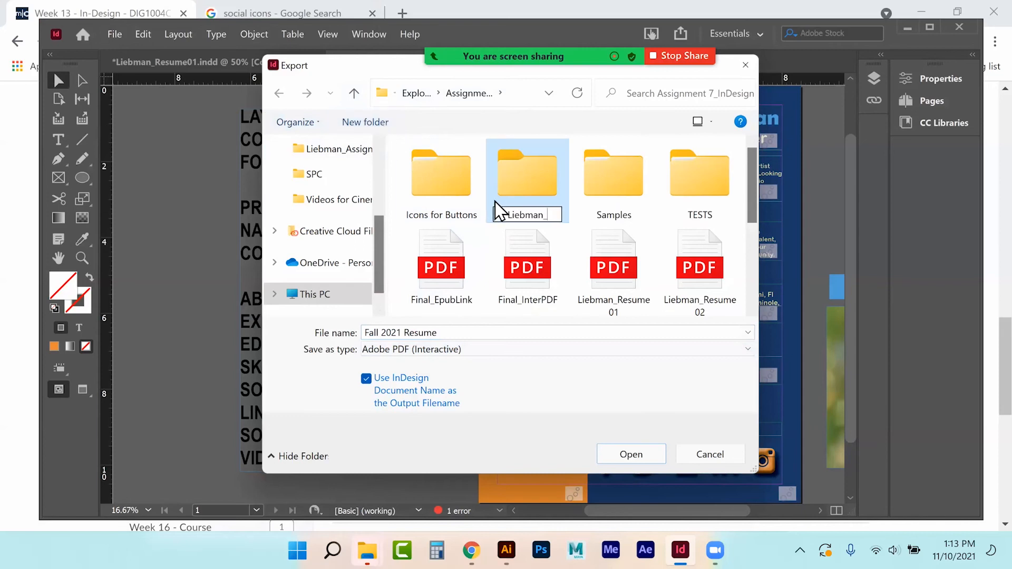
text(Assignment7)
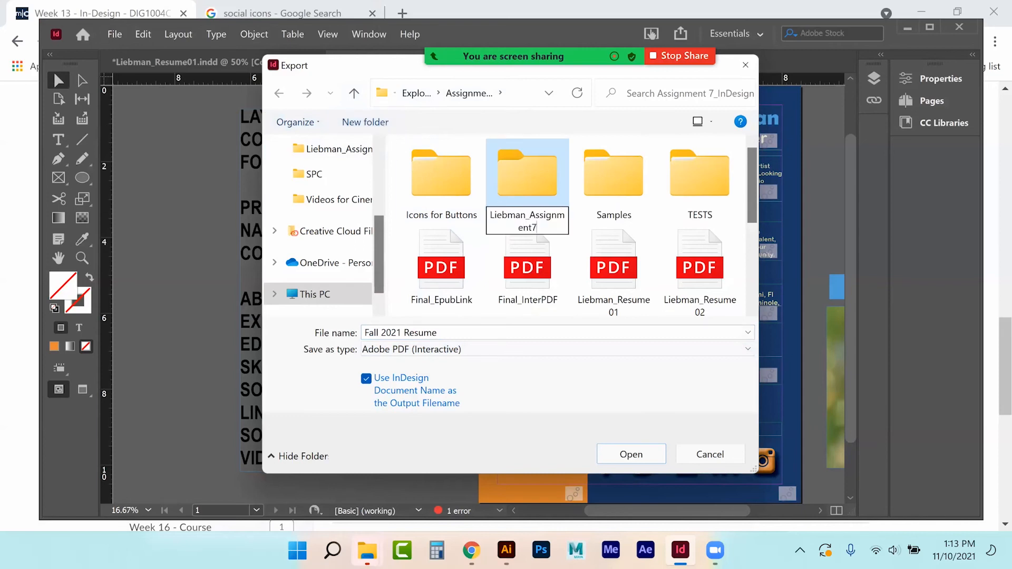
key(Return)
double_click(498, 211)
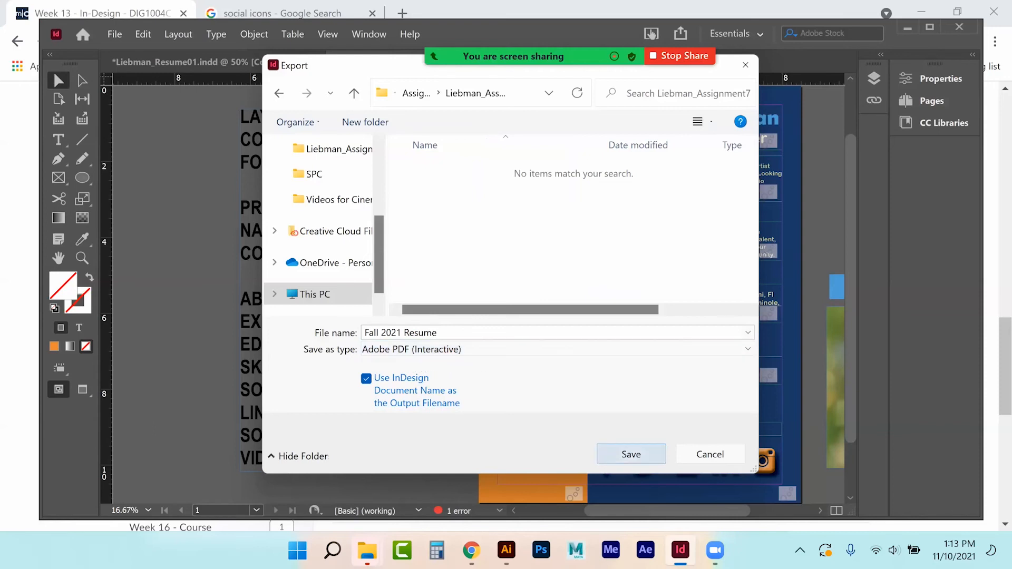
Step: Export as Adobe PDF (Interactive), accepting the overset text and colour conversion warnings
click(631, 453)
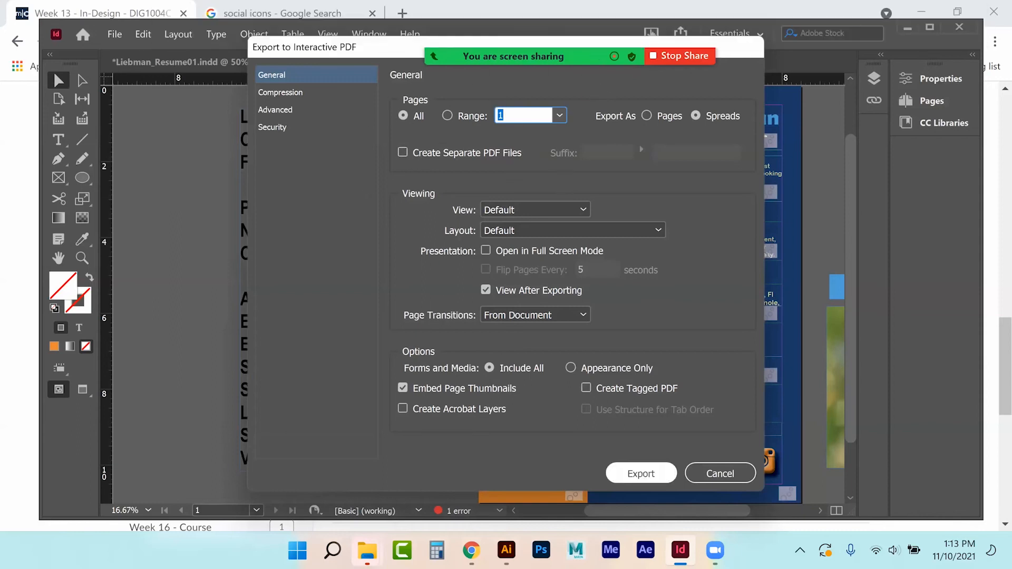
key(Return)
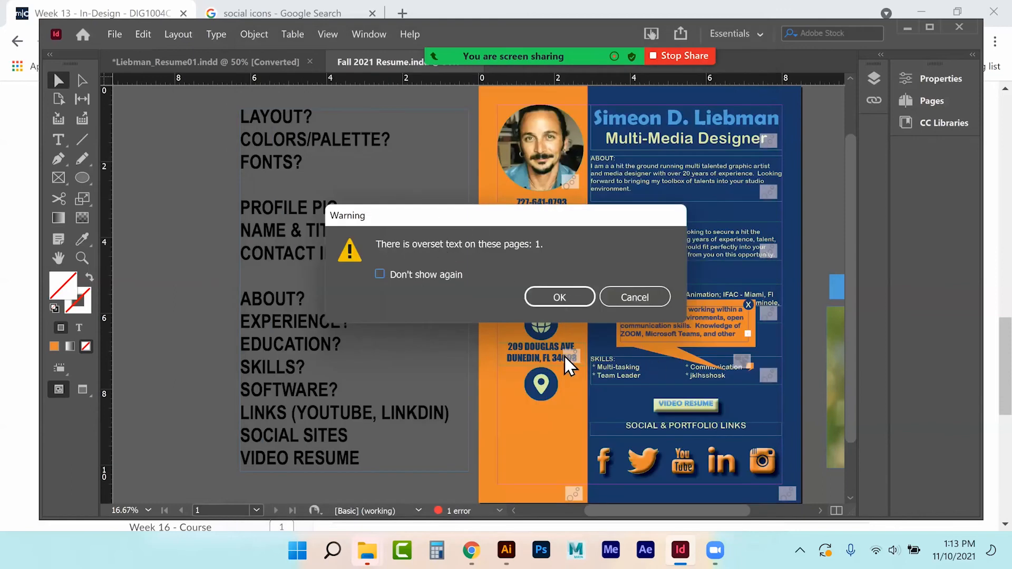
click(559, 303)
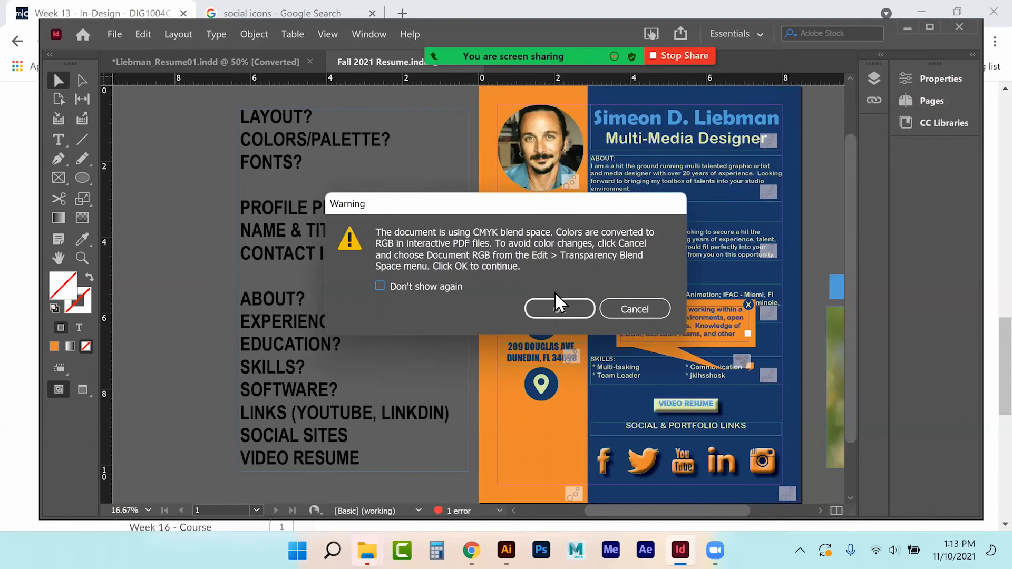
click(560, 304)
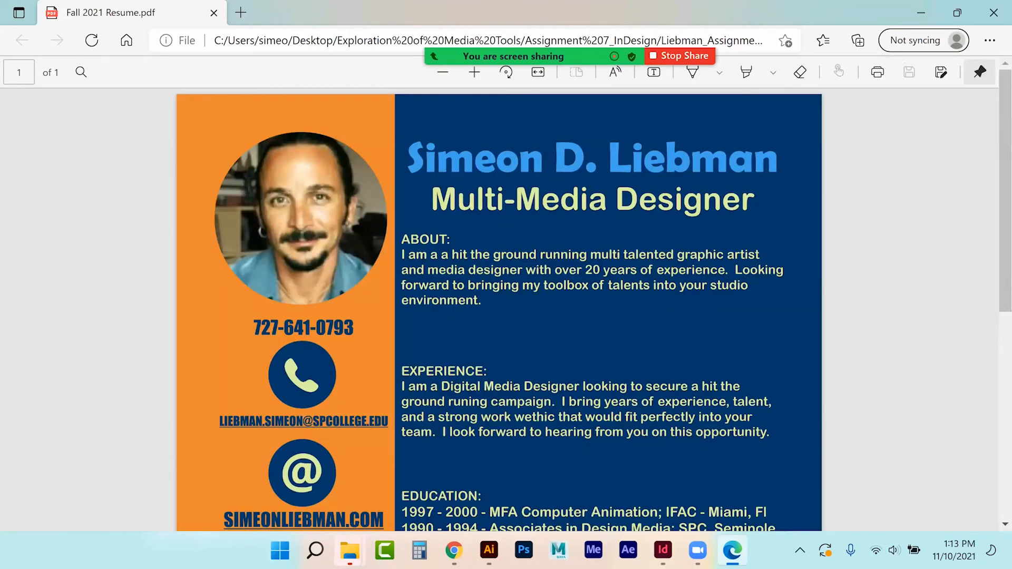
Step: Zoom the PDF out to fit the page and check the Communication pop-up note opens
click(449, 78)
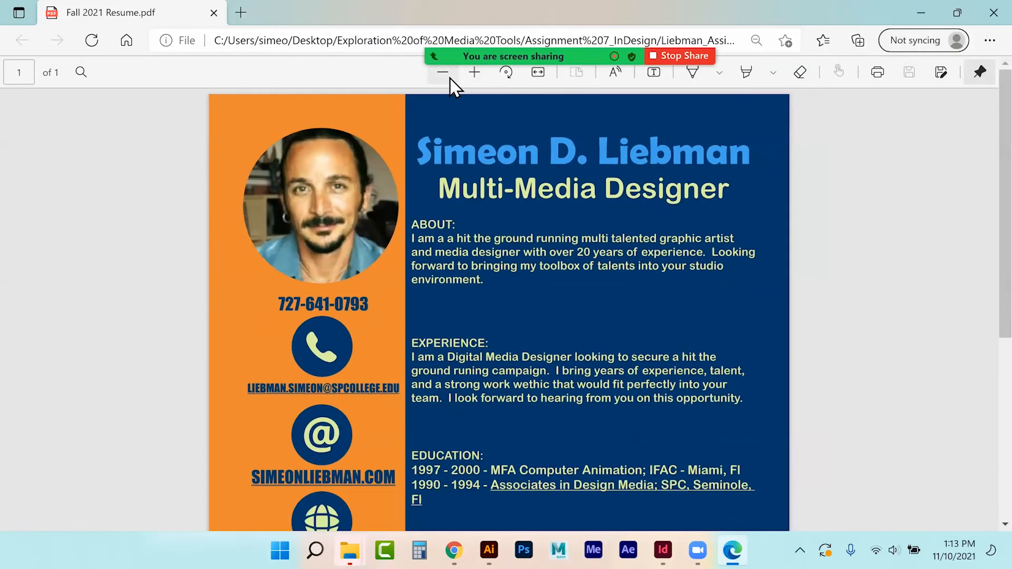
click(449, 78)
click(449, 77)
click(450, 78)
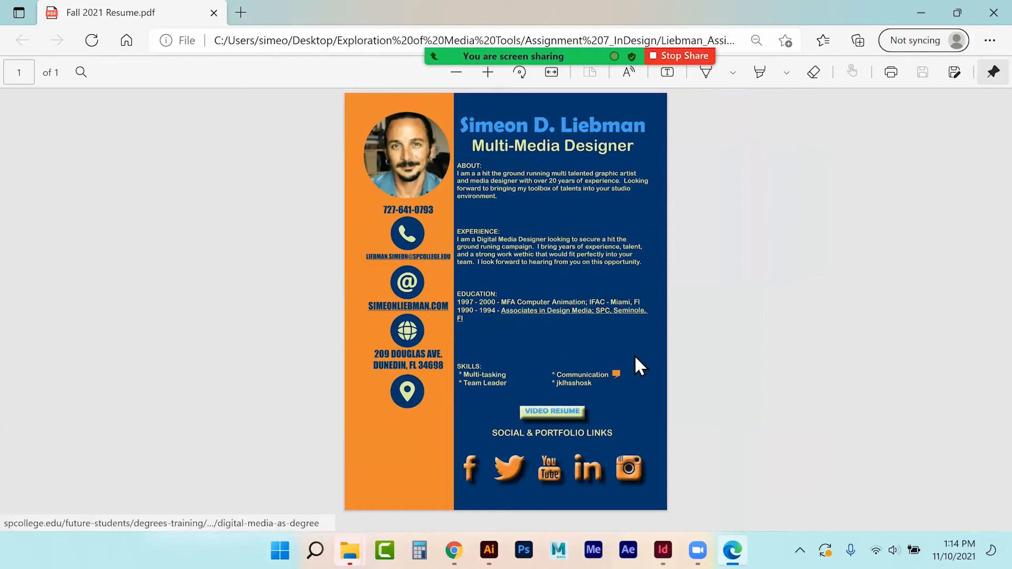
mouse_move(623, 360)
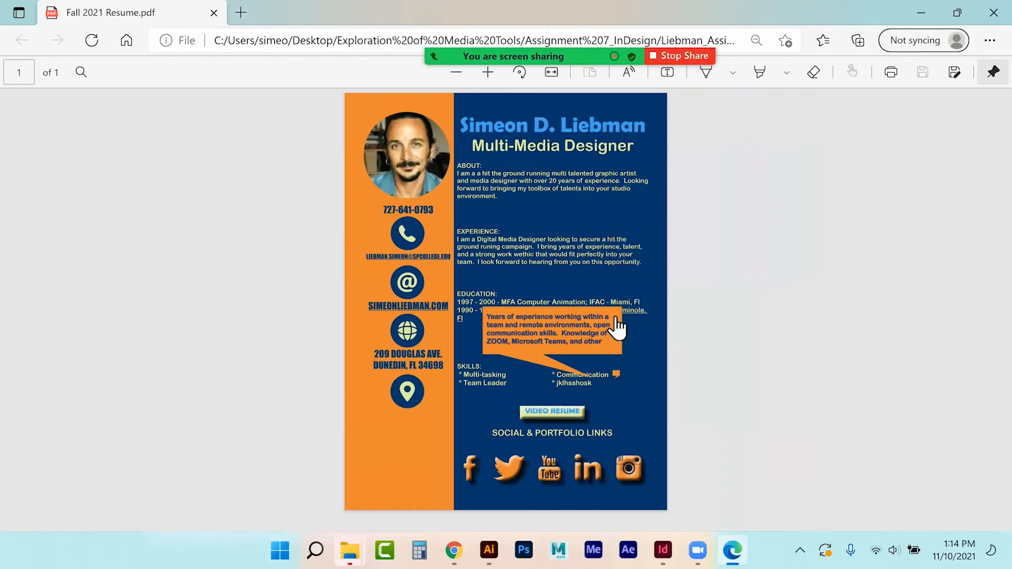
click(637, 298)
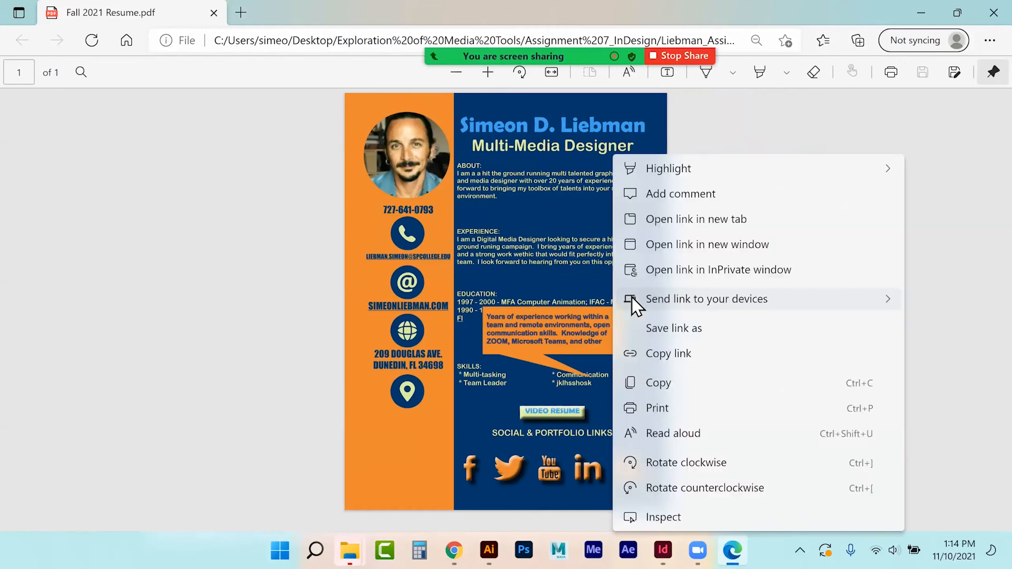
click(90, 335)
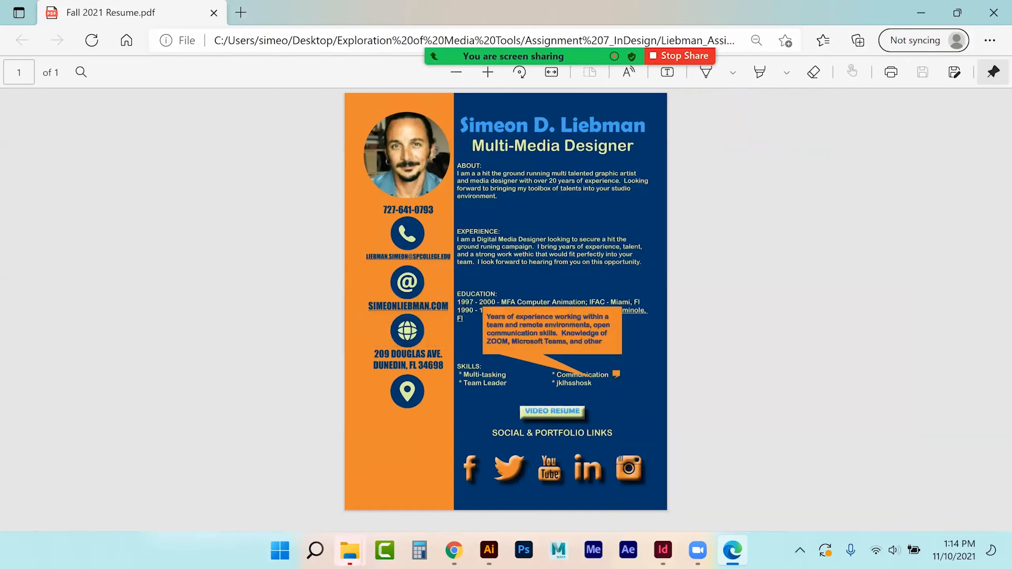
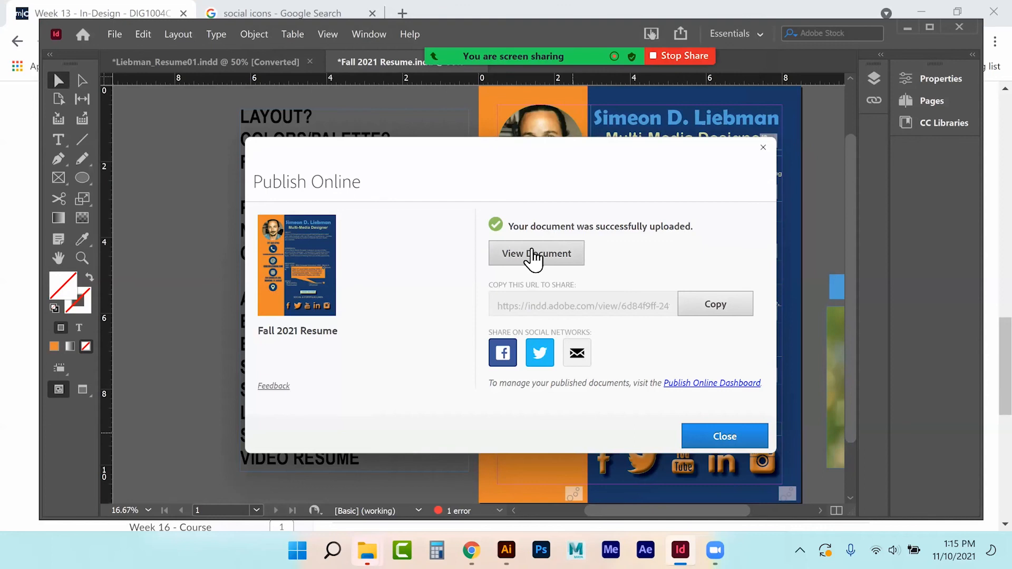
Step: Open the published Fall 2021 Resume in the browser from the publish success dialog
click(533, 252)
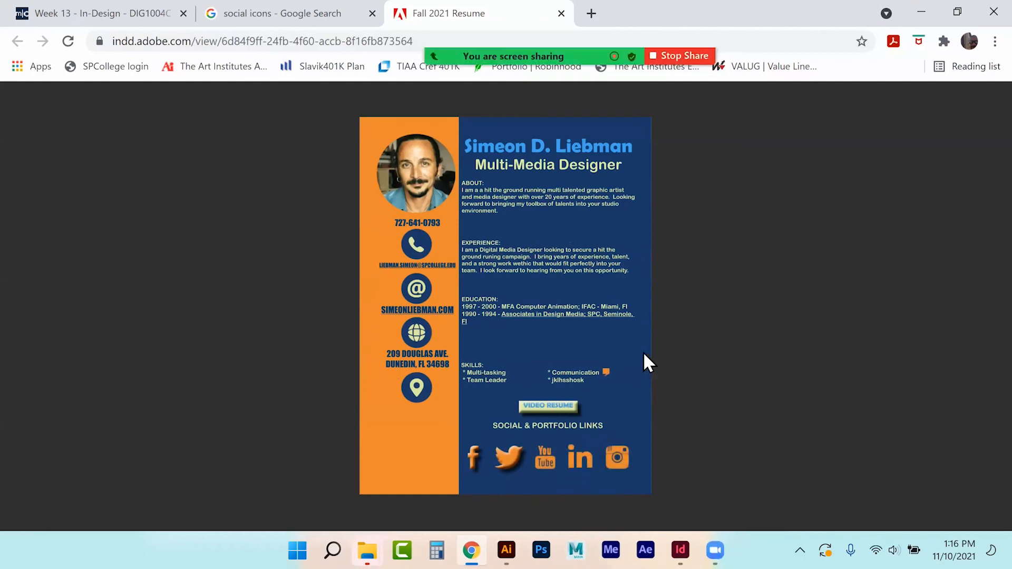
Step: Open and close the Communication skill pop-up on the web resume, then return to InDesign
click(611, 358)
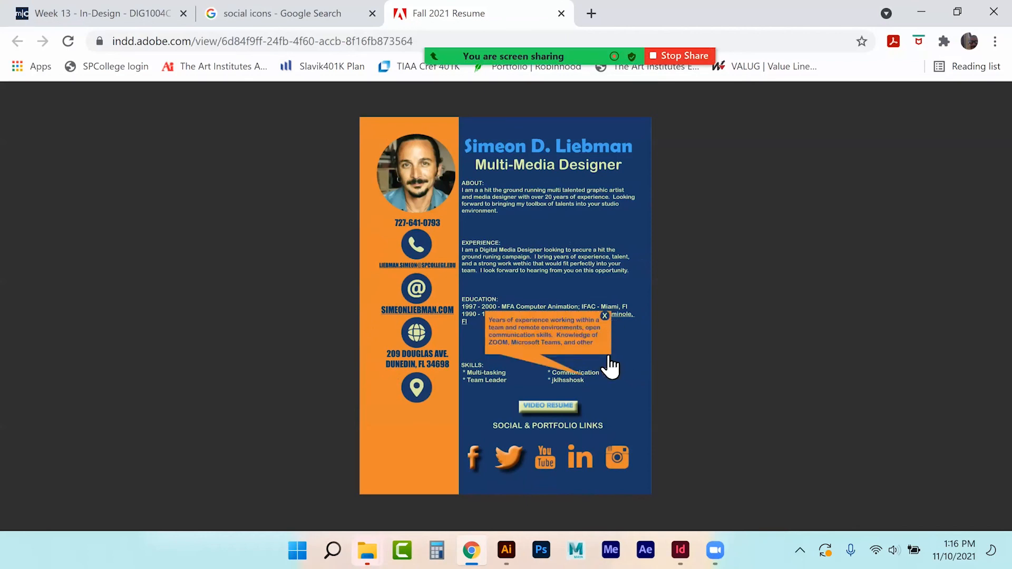
click(606, 317)
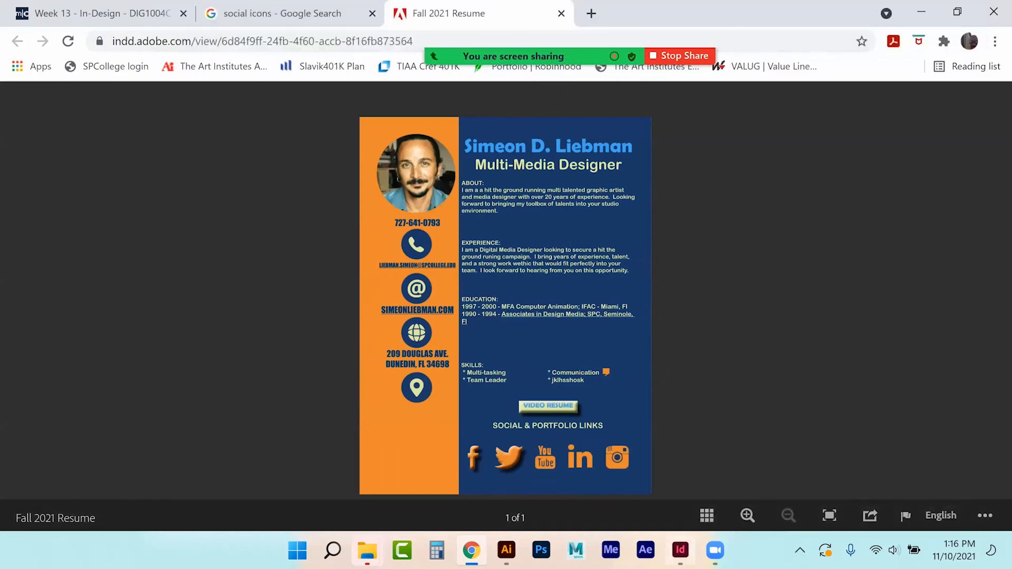
click(680, 550)
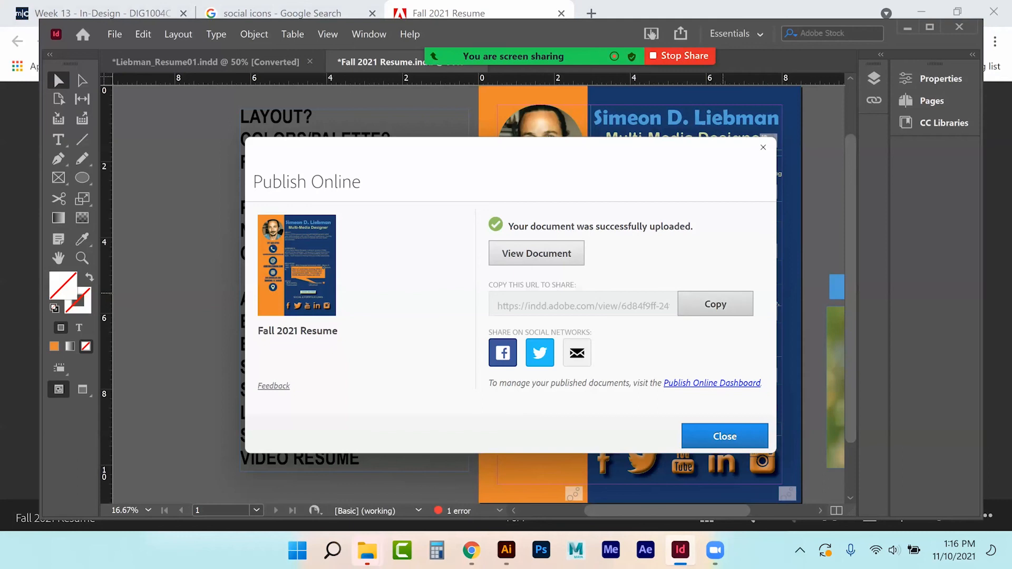
Step: Copy the resume's share URL and create a blank Letter-size (51p0 x 66p0) document
click(715, 305)
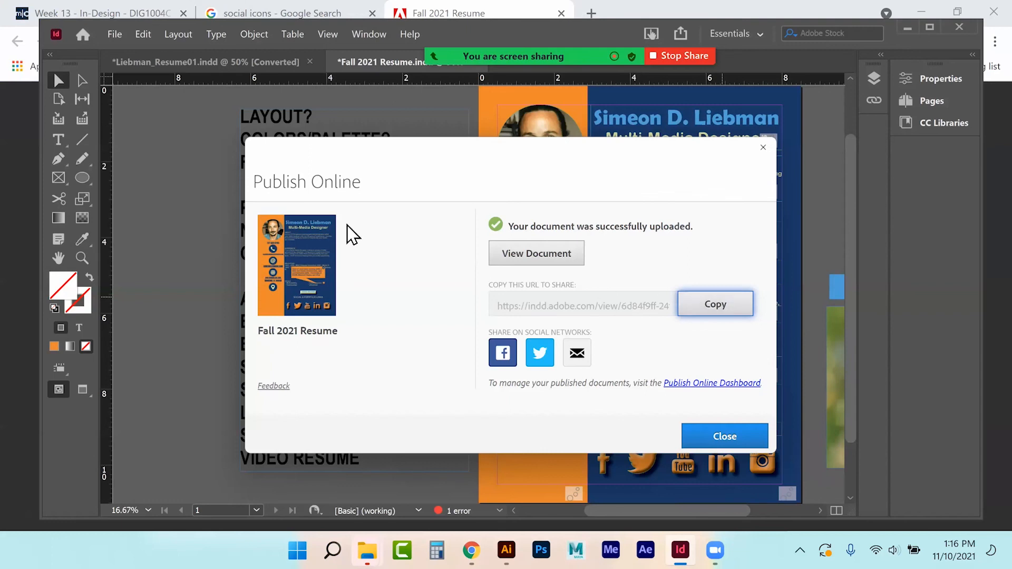
click(112, 30)
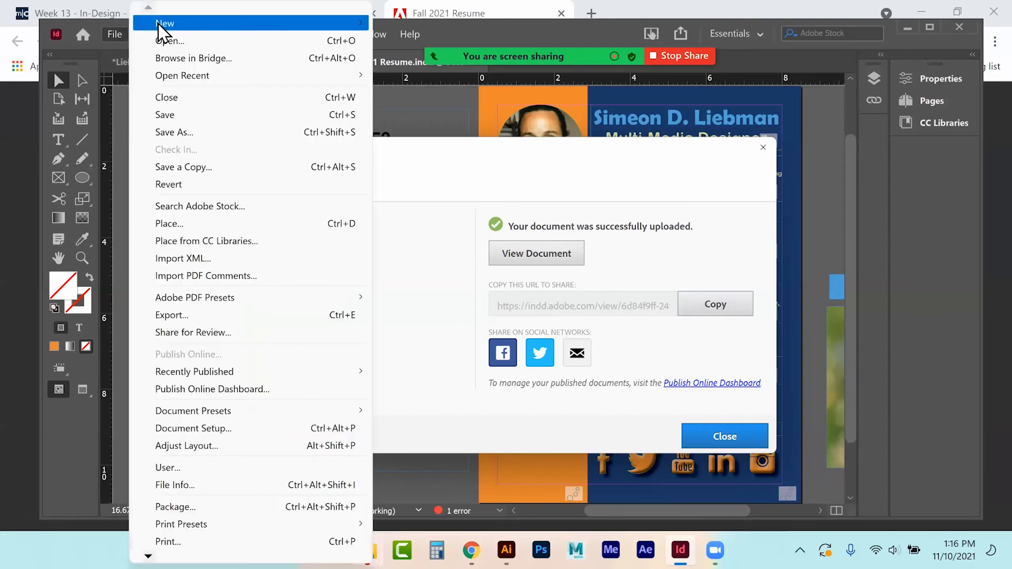
mouse_move(161, 23)
click(415, 26)
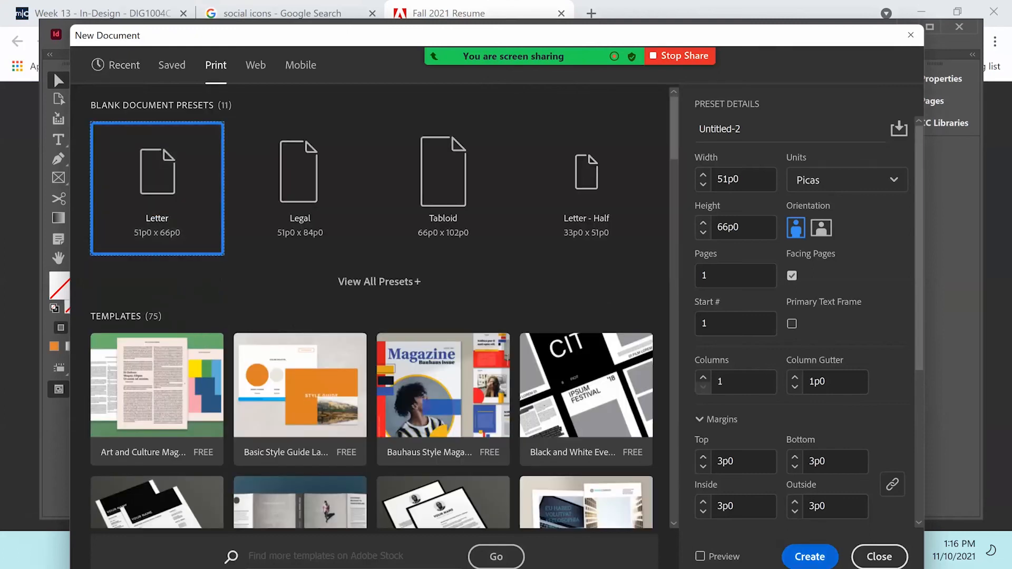
click(809, 557)
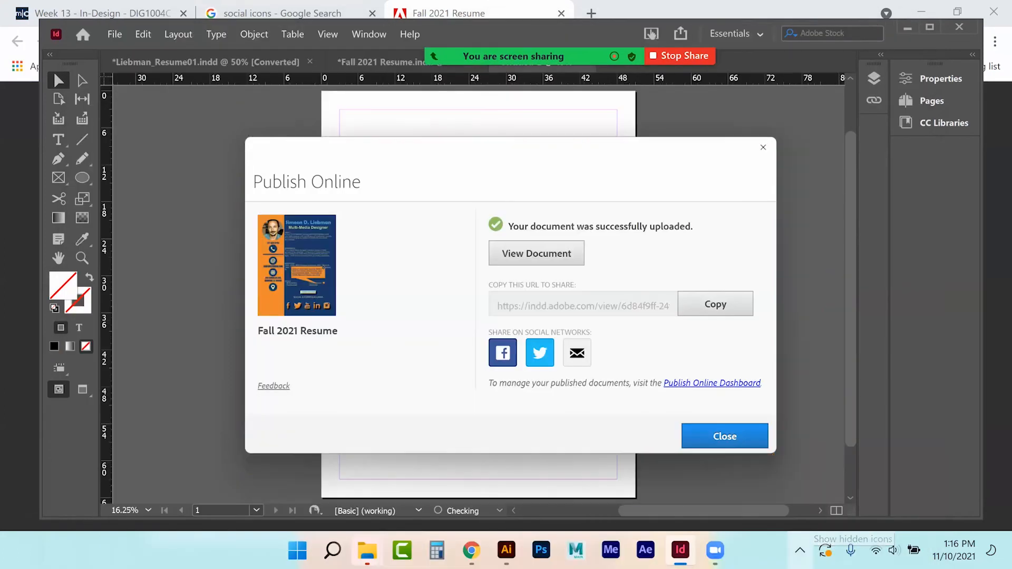
click(724, 436)
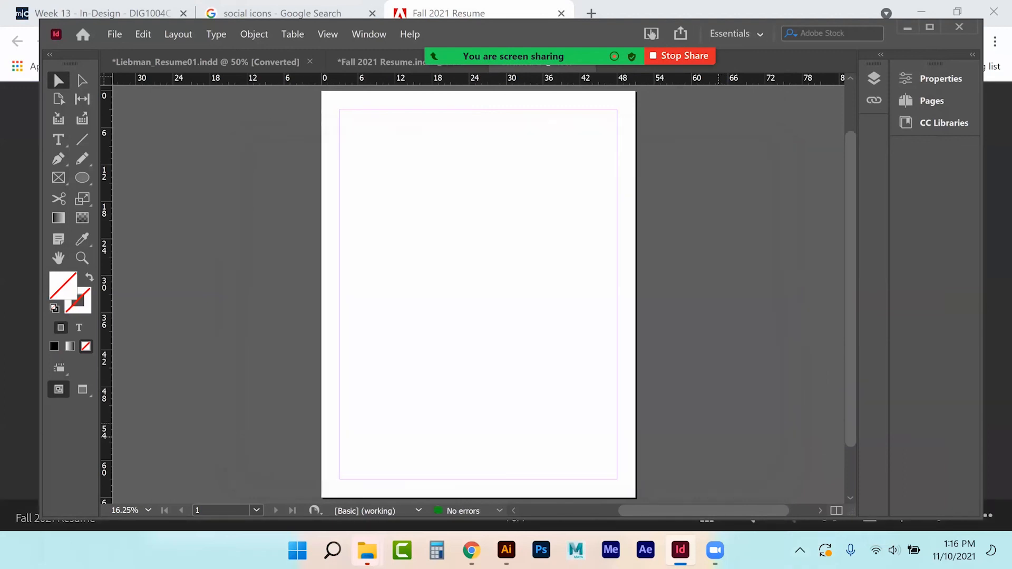
Step: Paste the share URL into a text frame at the top and set it in Rockwell Extra Bold
click(62, 143)
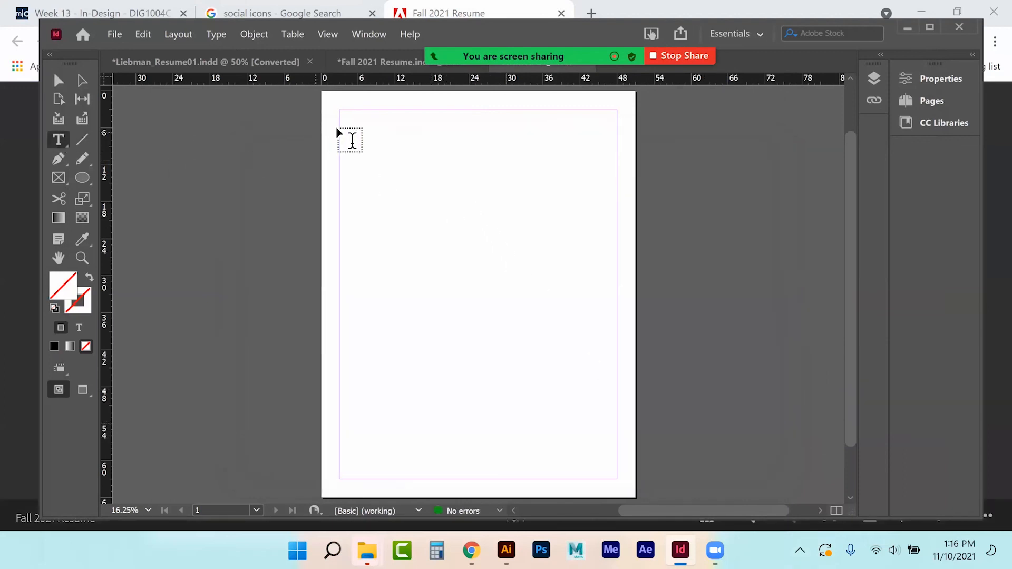
drag(352, 128, 602, 164)
key(ctrl+v)
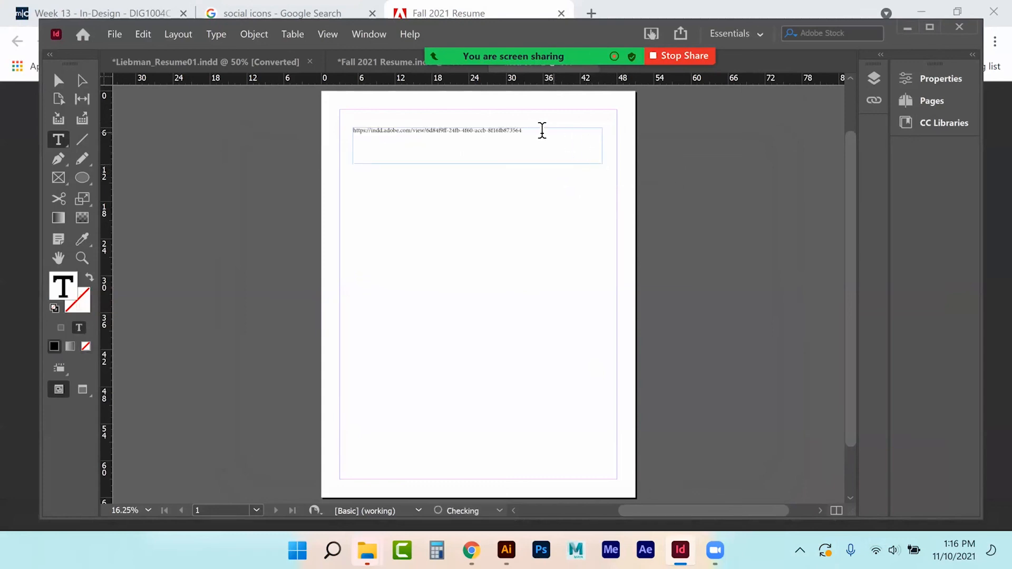
triple_click(460, 131)
click(941, 78)
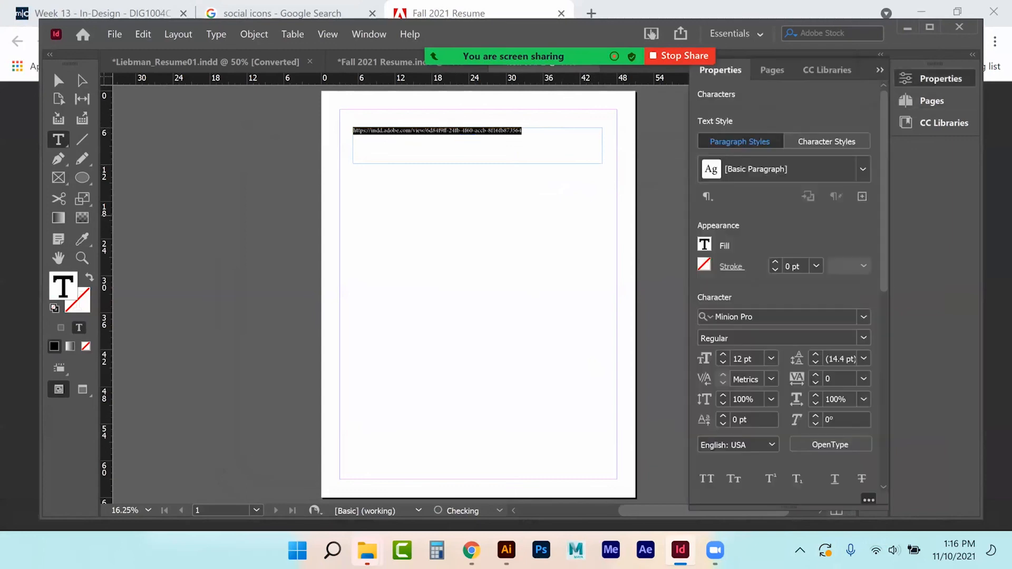
click(863, 316)
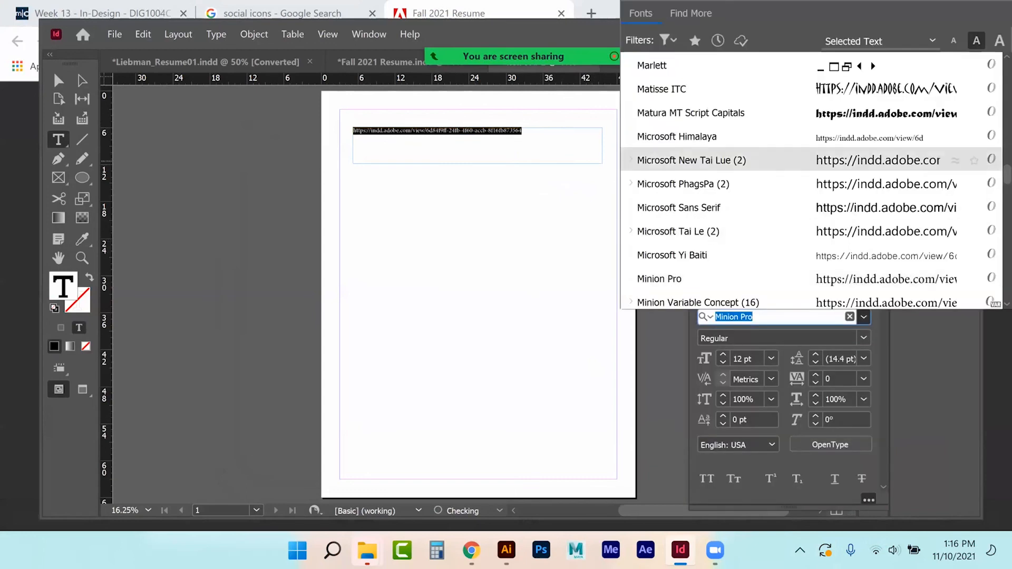
scroll(843, 208, down, 2)
scroll(843, 207, down, 3)
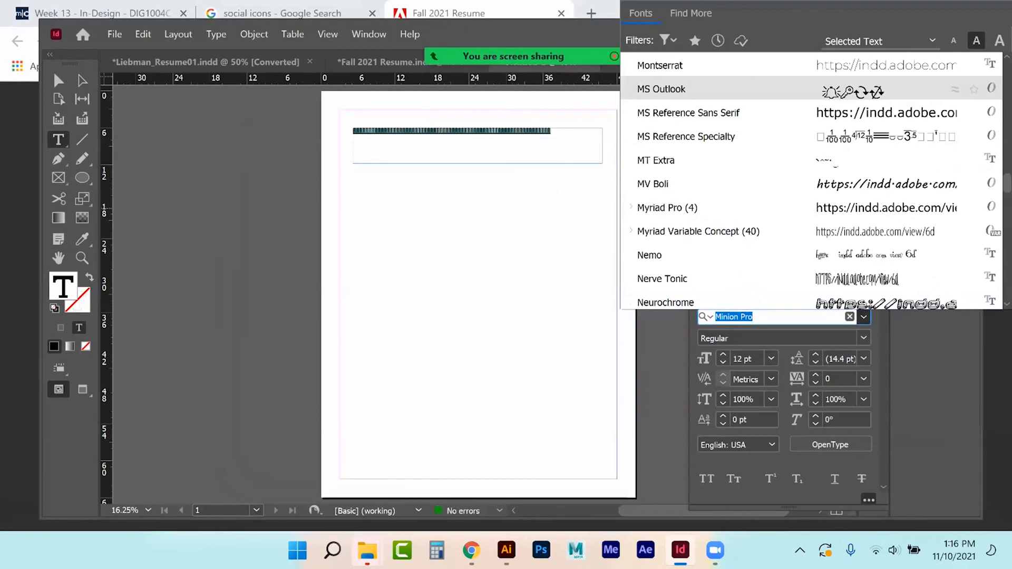
scroll(738, 184, down, 6)
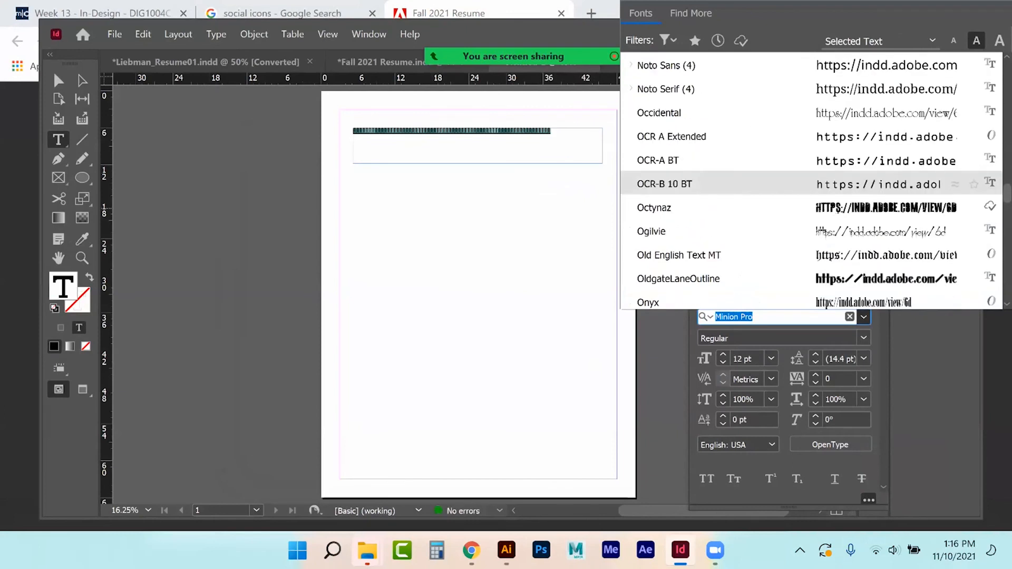
scroll(811, 180, down, 3)
scroll(811, 207, down, 3)
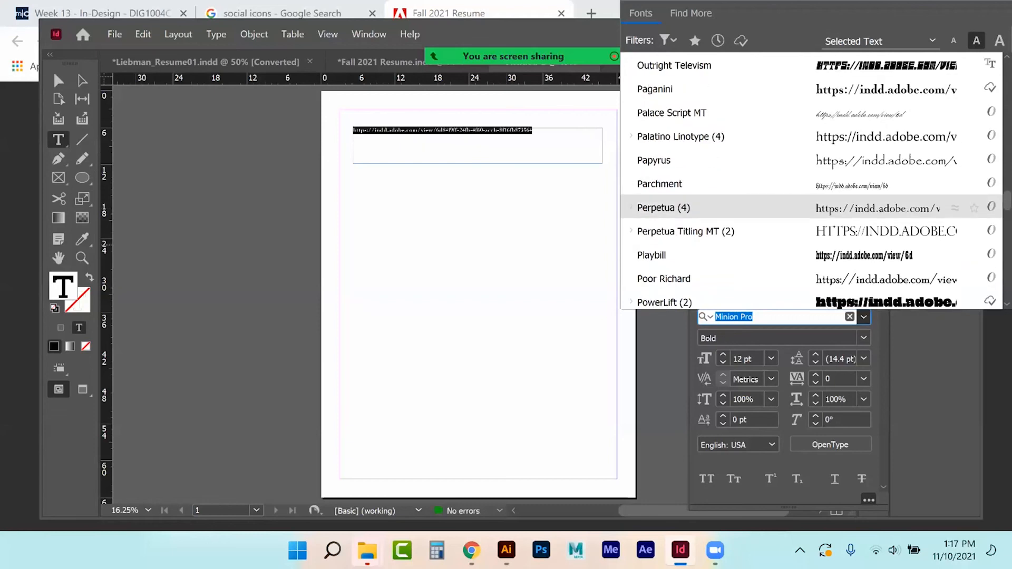
scroll(812, 208, down, 5)
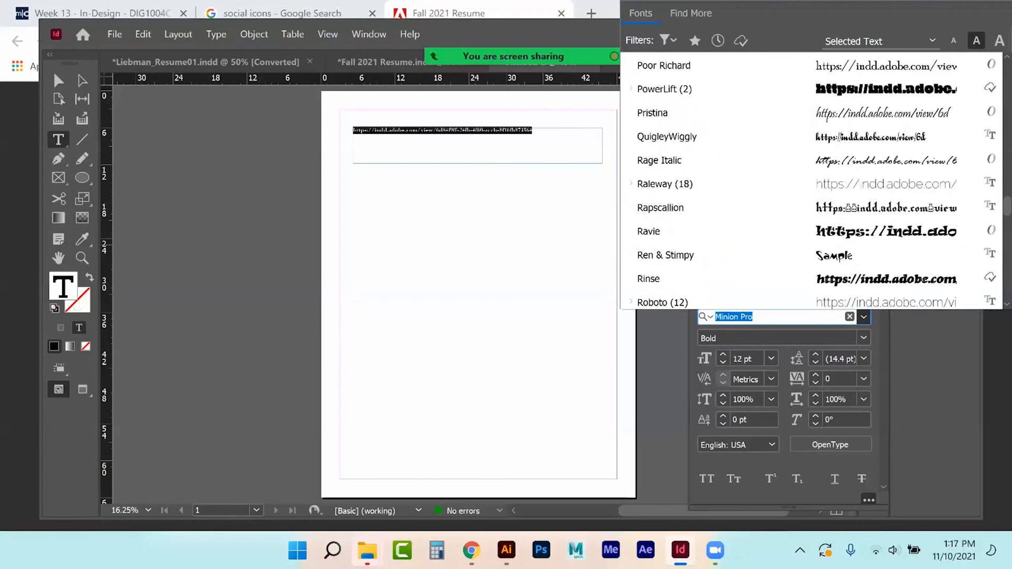
scroll(652, 235, down, 3)
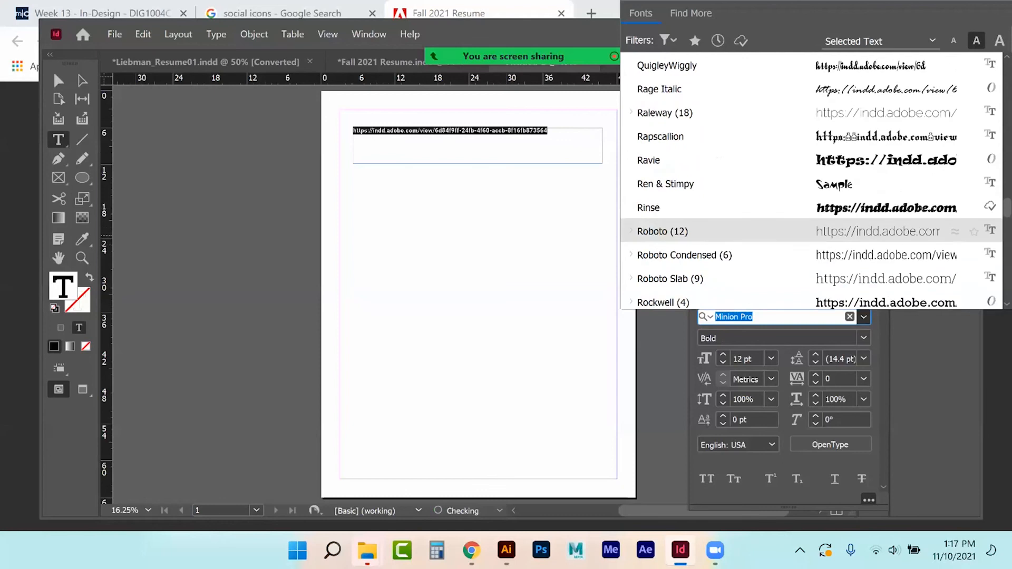
click(679, 208)
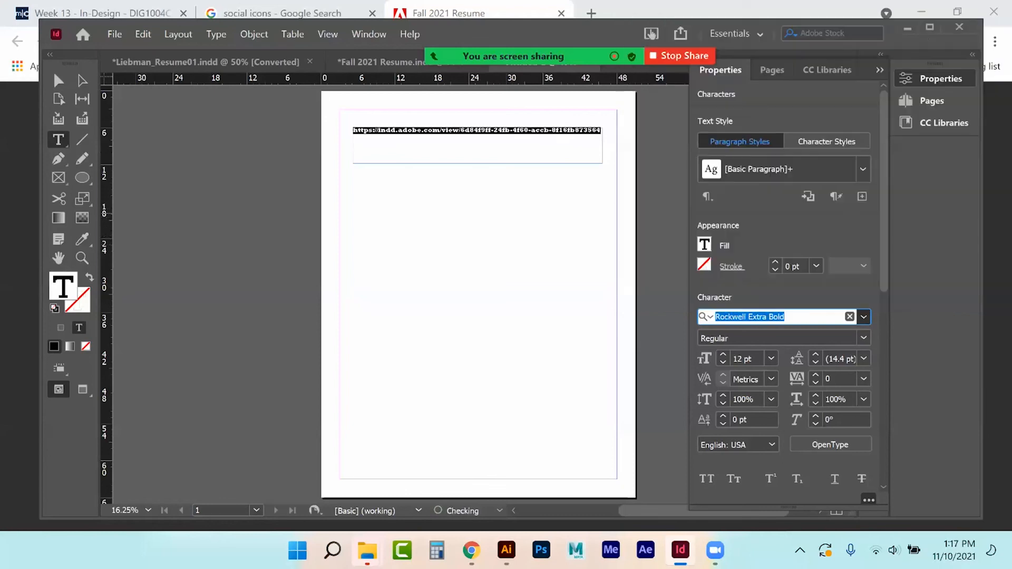
Step: Fit the frame to the URL line, enlarge the text to 24 pt and centre it
click(58, 81)
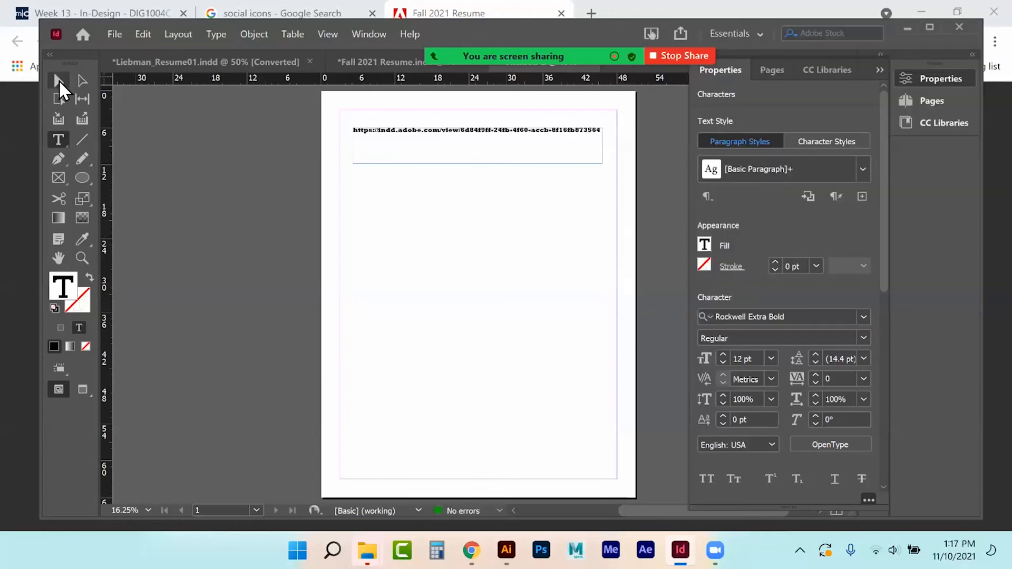
mouse_move(478, 164)
mouse_down()
mouse_move(478, 140)
mouse_move(476, 177)
mouse_up()
click(58, 140)
click(421, 131)
triple_click(421, 132)
key(ctrl+c)
key(ctrl+shift+period)
key(ctrl+shift+period)
key(ctrl+shift+period)
key(ctrl+shift+period)
key(ctrl+shift+period)
key(ctrl+shift+period)
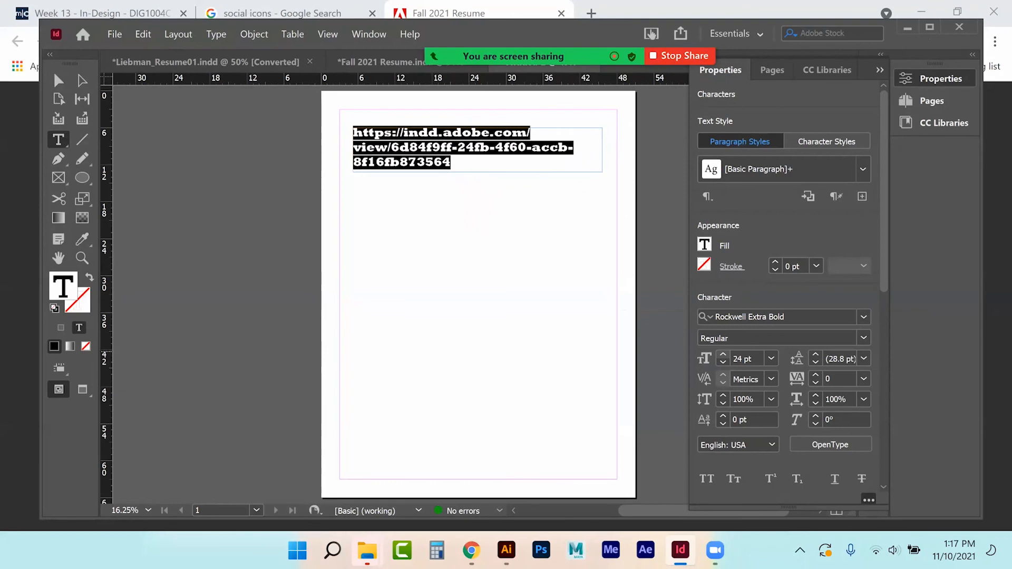
scroll(785, 290, down, 4)
click(726, 348)
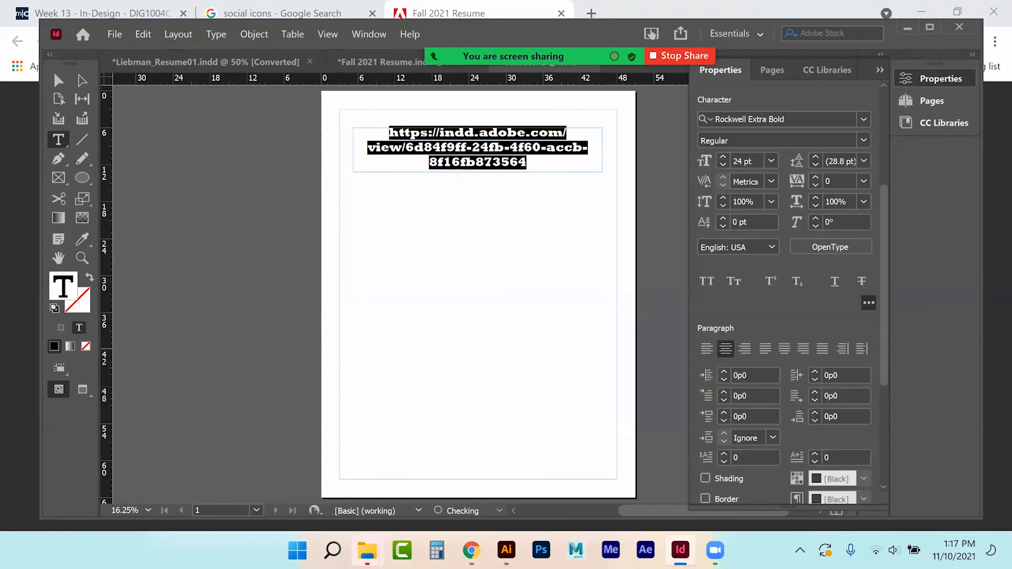
click(58, 80)
click(295, 166)
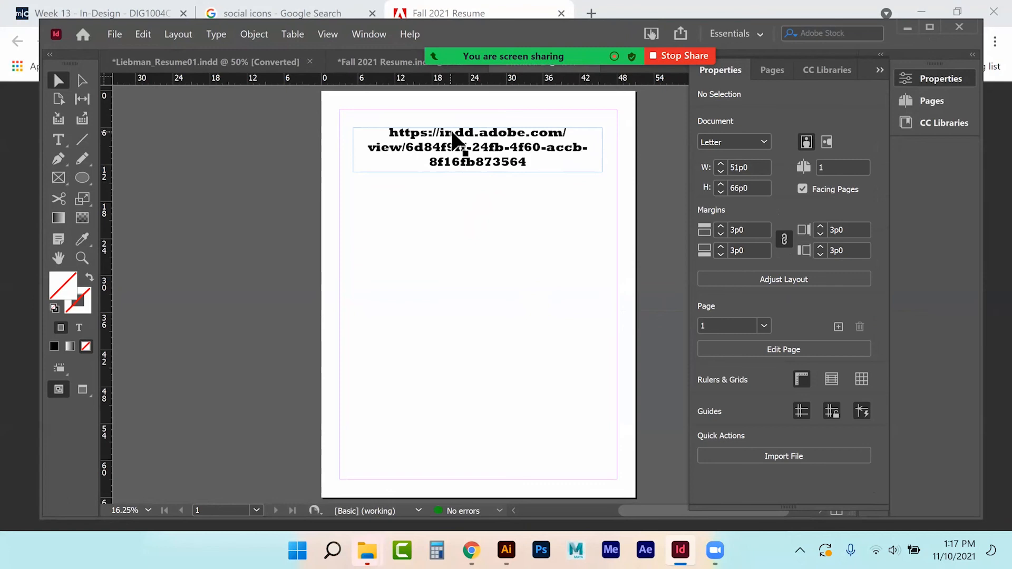
Step: Draw a black-filled square frame and position it under the URL
click(82, 179)
drag(82, 179, 124, 194)
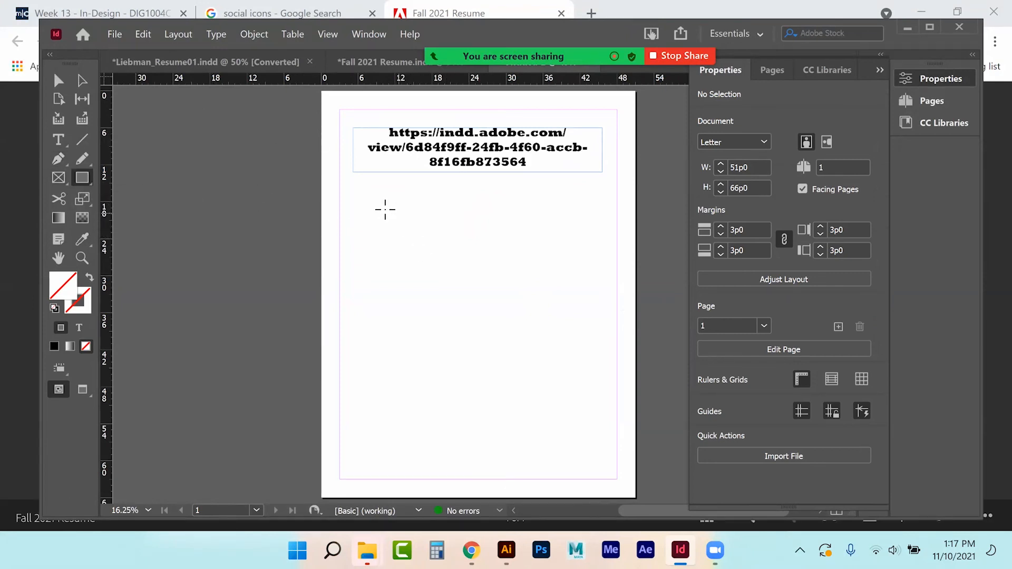
drag(354, 193, 585, 369)
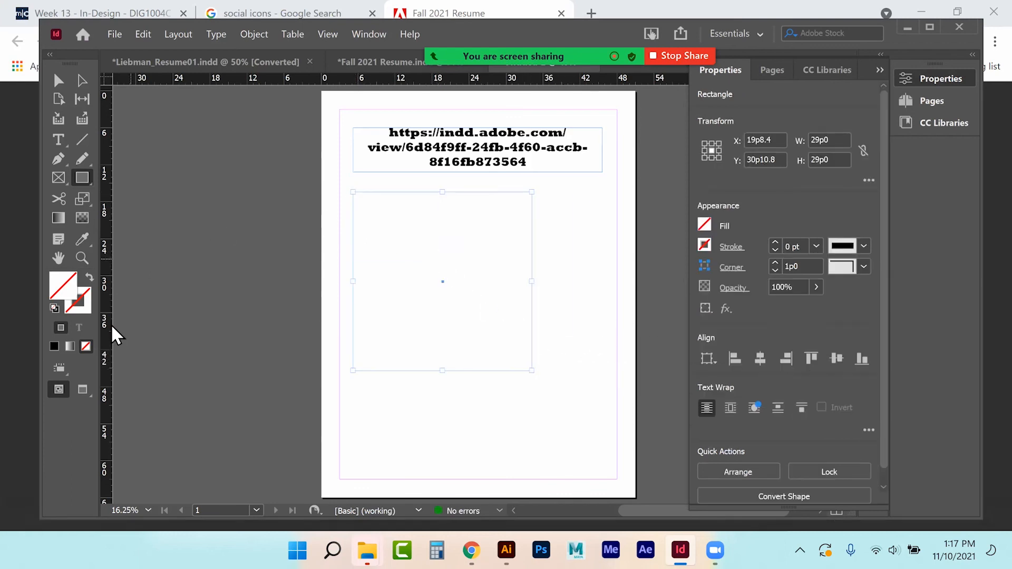
click(54, 346)
click(58, 80)
drag(447, 266, 478, 256)
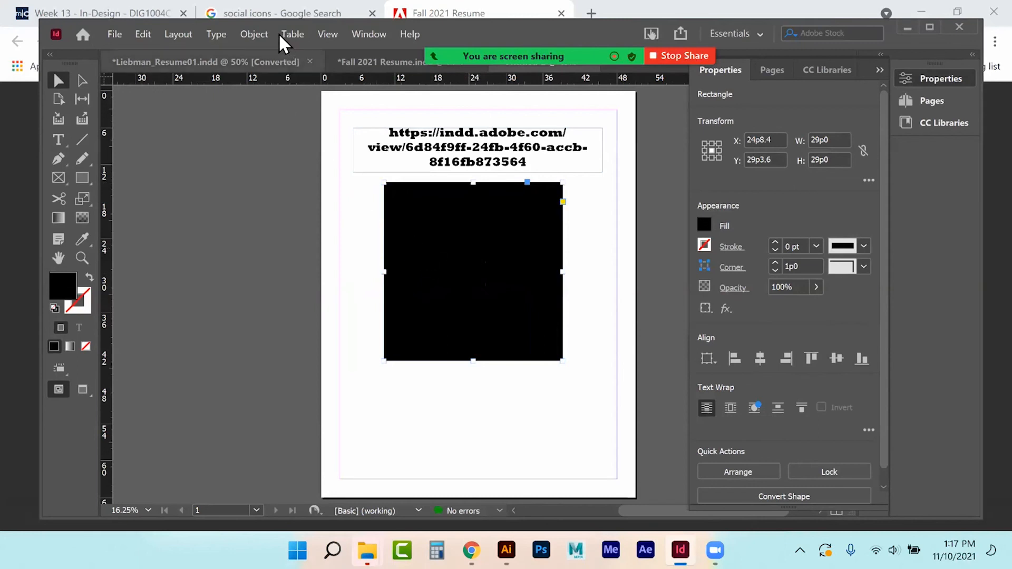
Step: Generate a Web Hyperlink QR code of the pasted resume URL in [Paper] colour inside the square
click(244, 35)
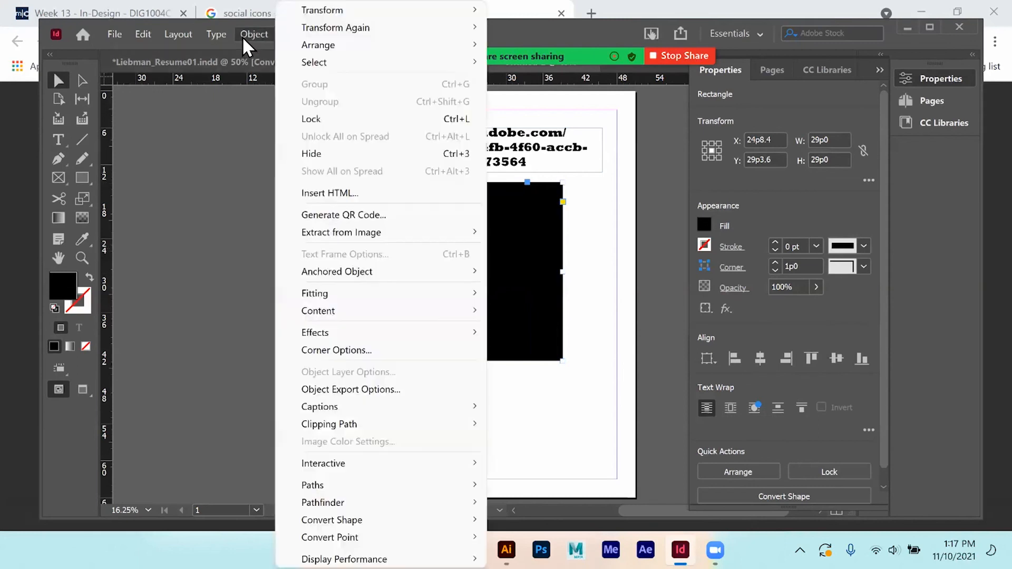
click(305, 216)
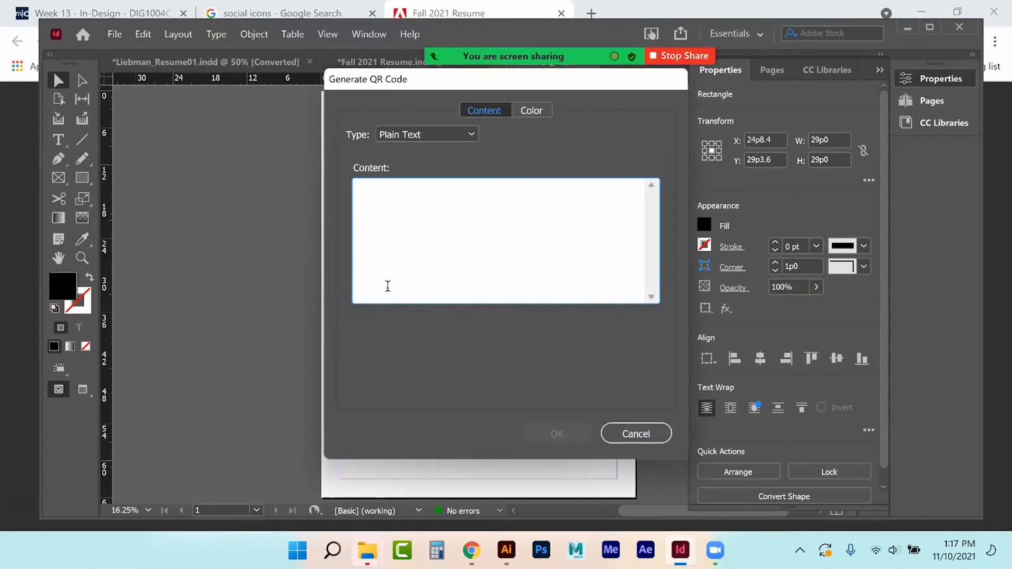
click(469, 135)
click(460, 151)
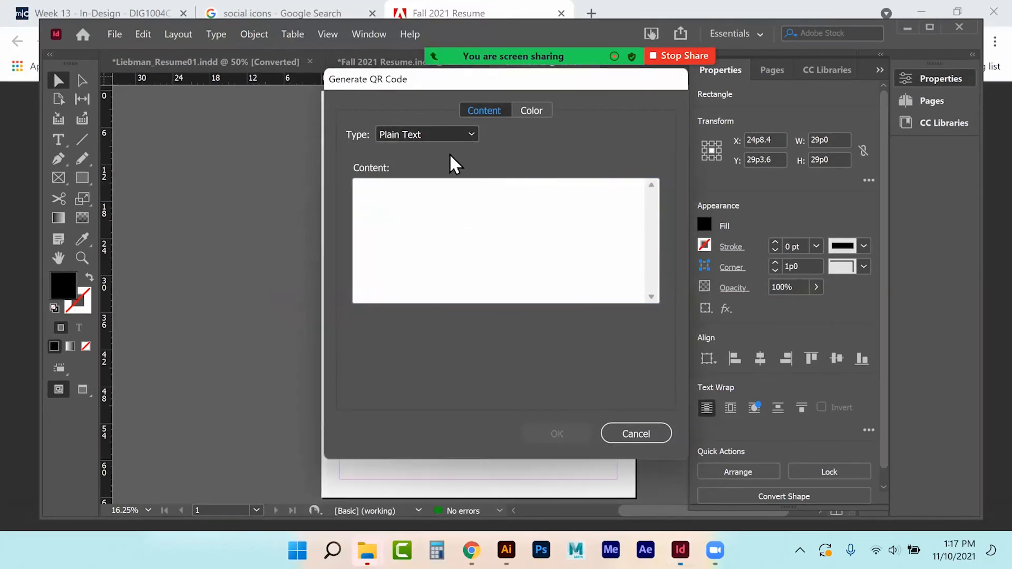
click(399, 206)
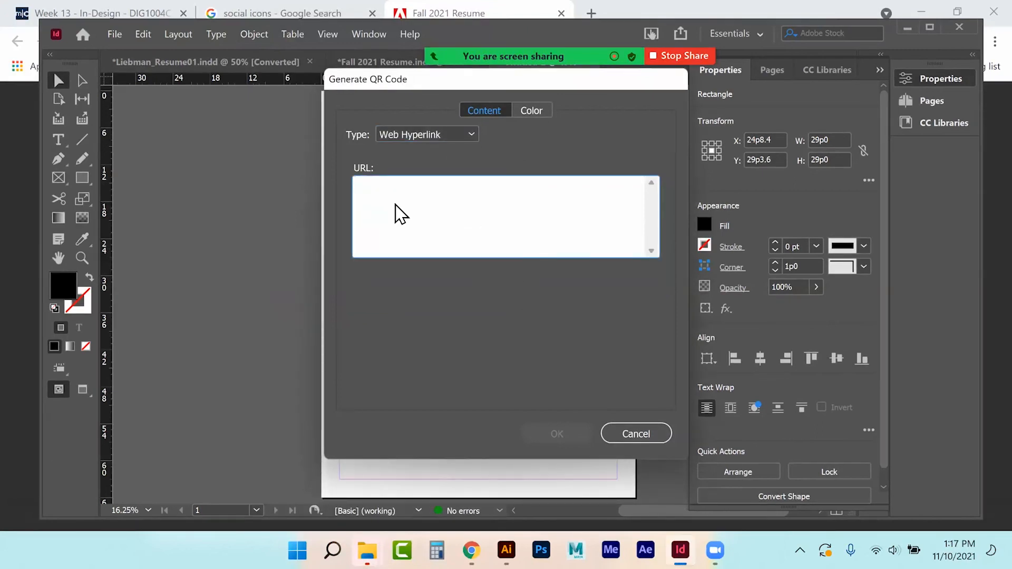
key(ctrl+v)
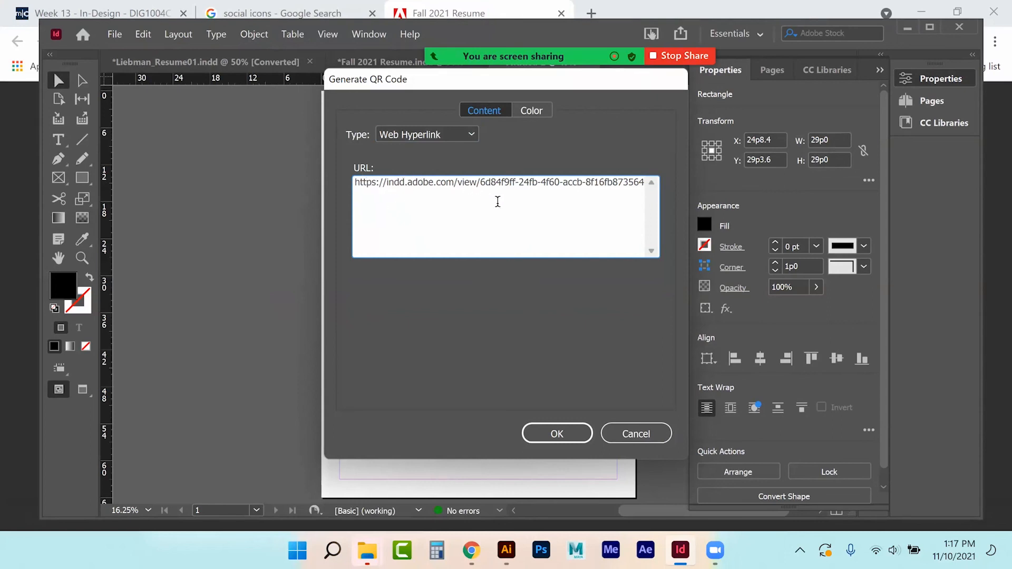
click(531, 110)
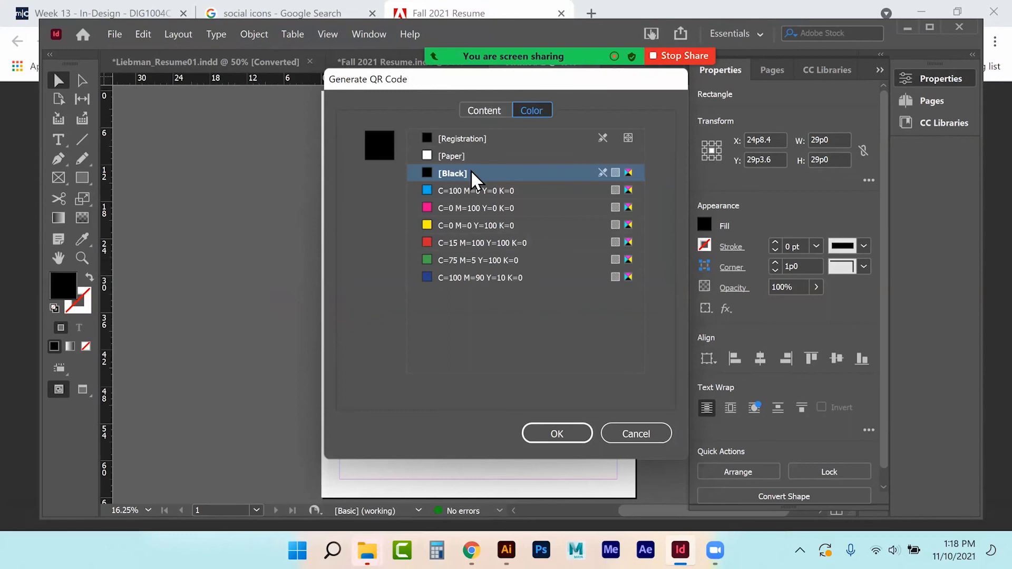
click(442, 156)
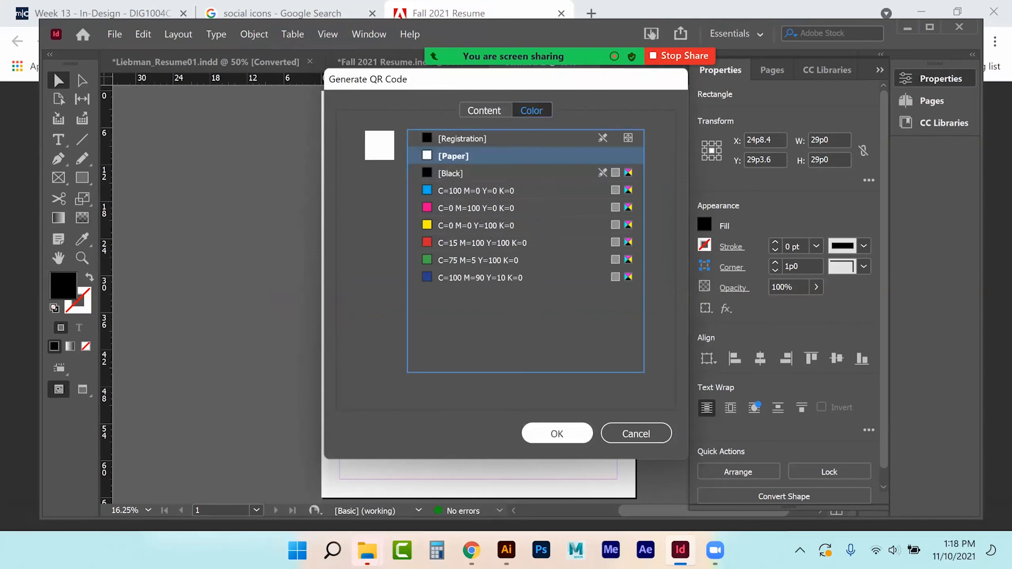
click(557, 433)
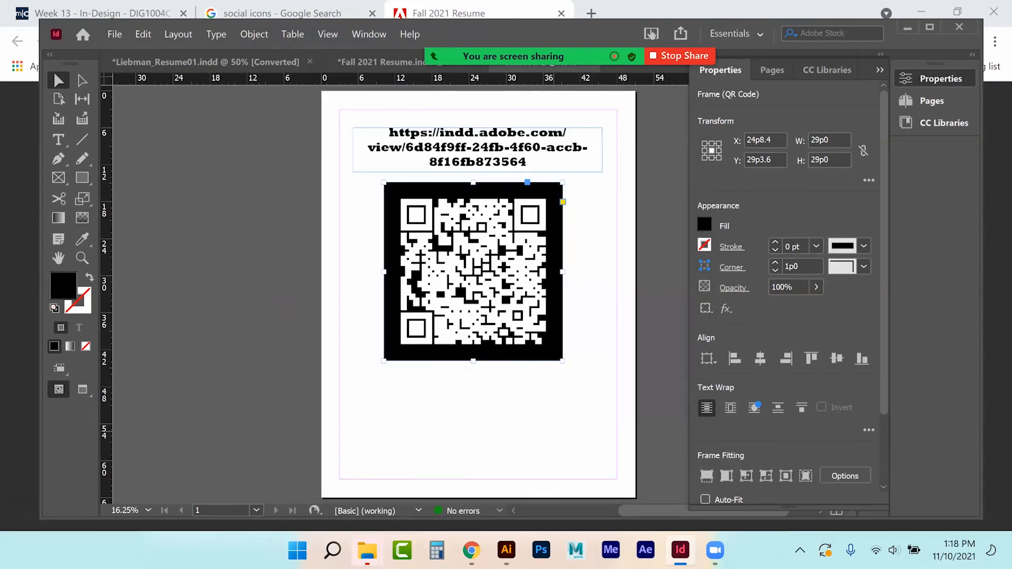
click(199, 158)
click(456, 248)
click(334, 35)
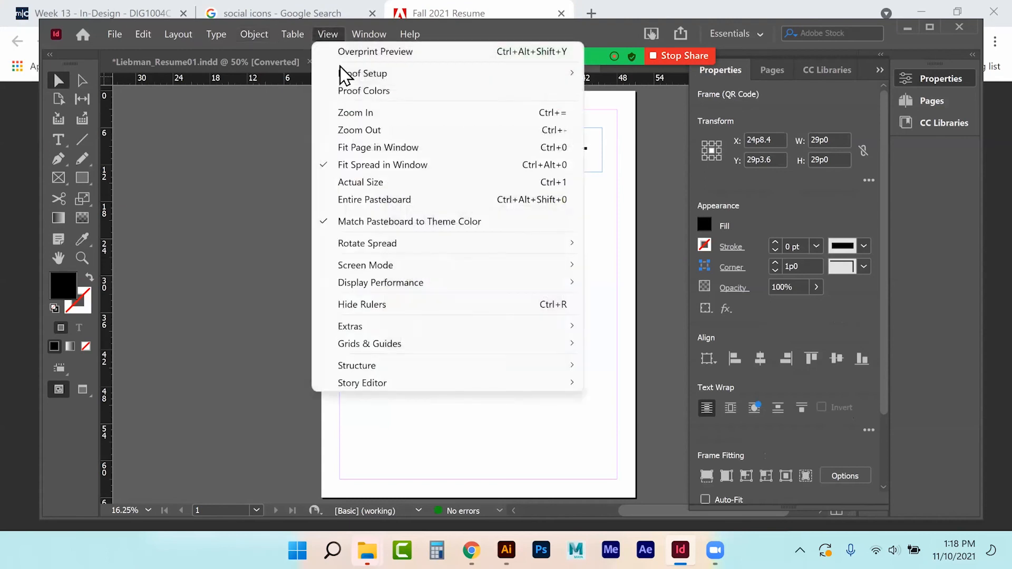
Step: Switch Display Performance to High Quality Display so the QR code renders crisply
mouse_move(431, 285)
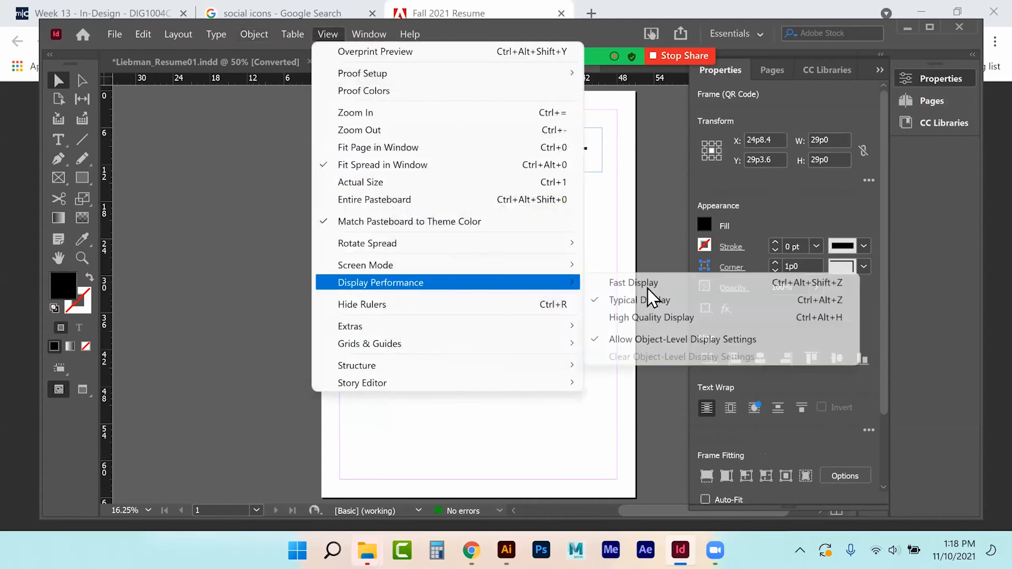
click(639, 318)
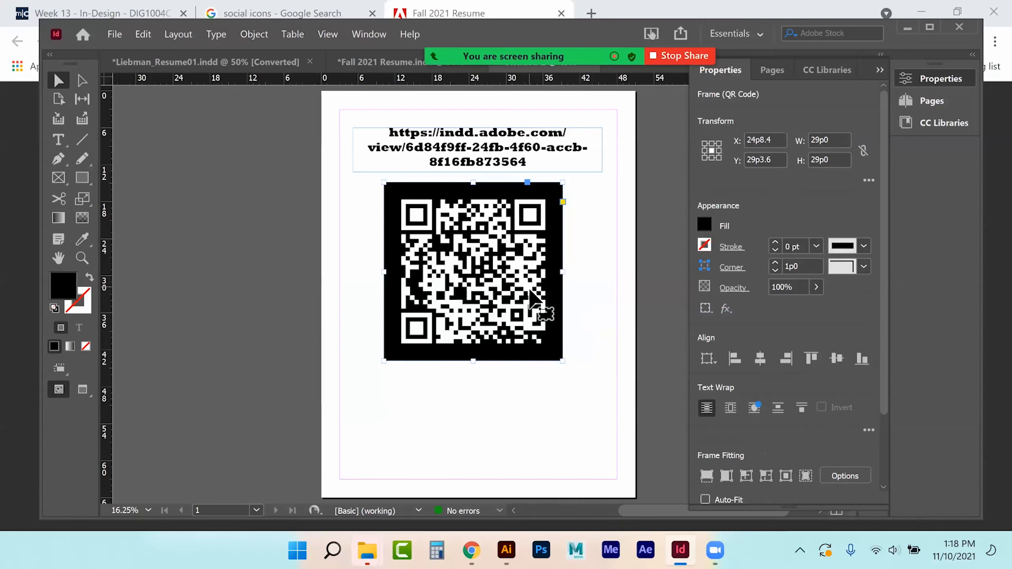
click(310, 280)
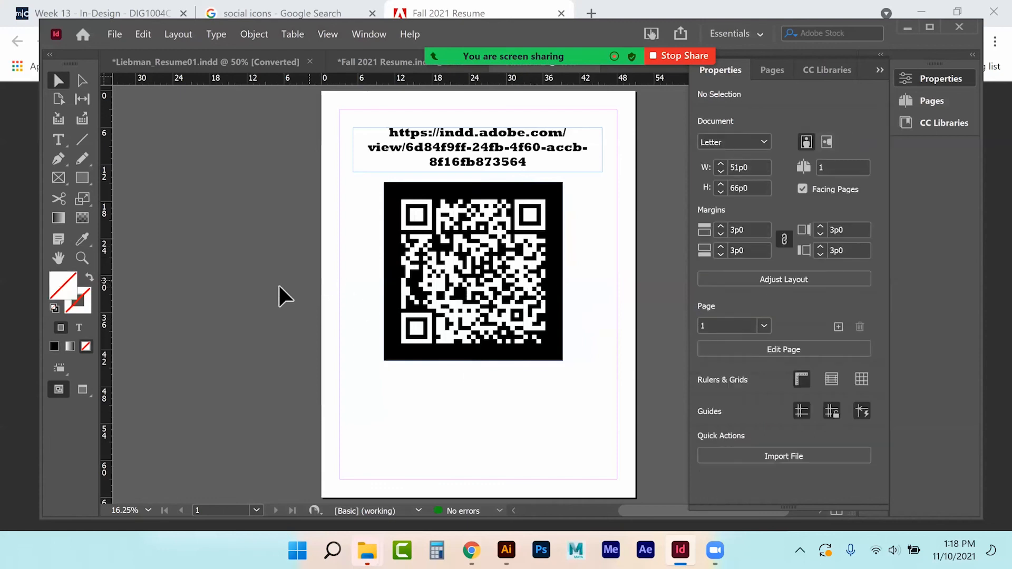
Step: Open the Export dialog from the File menu and cancel it
click(112, 36)
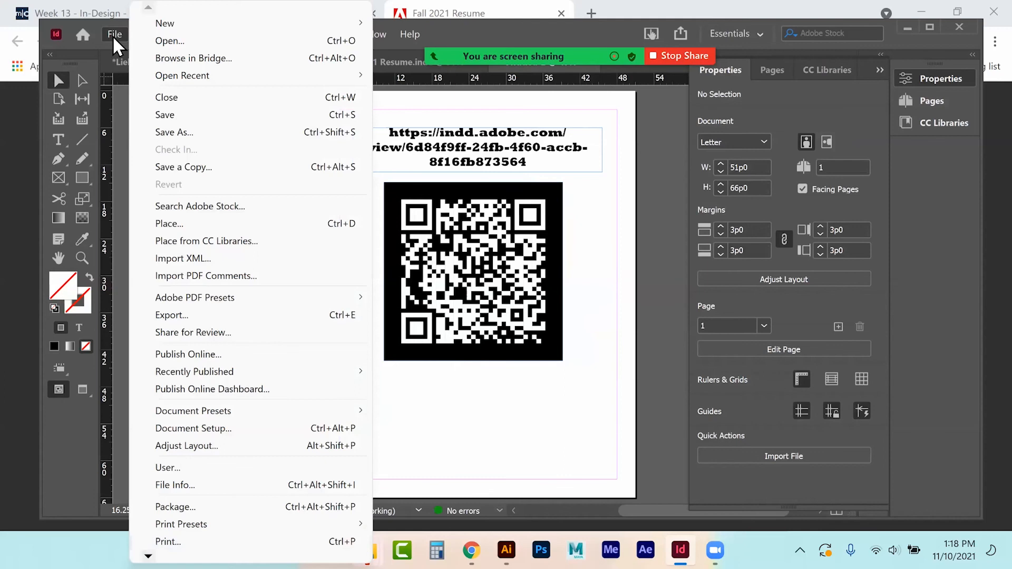
click(196, 315)
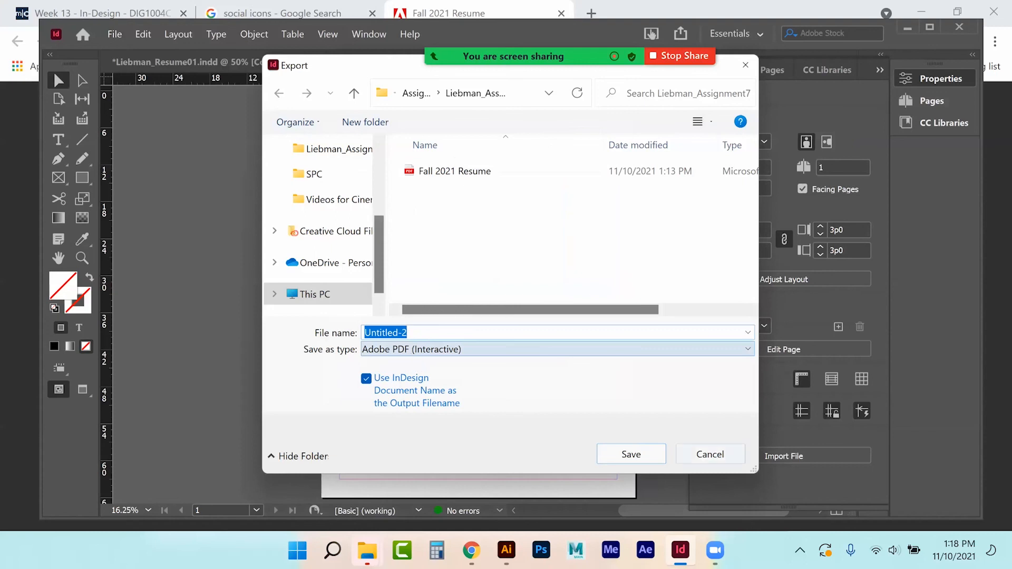
key(Escape)
click(59, 140)
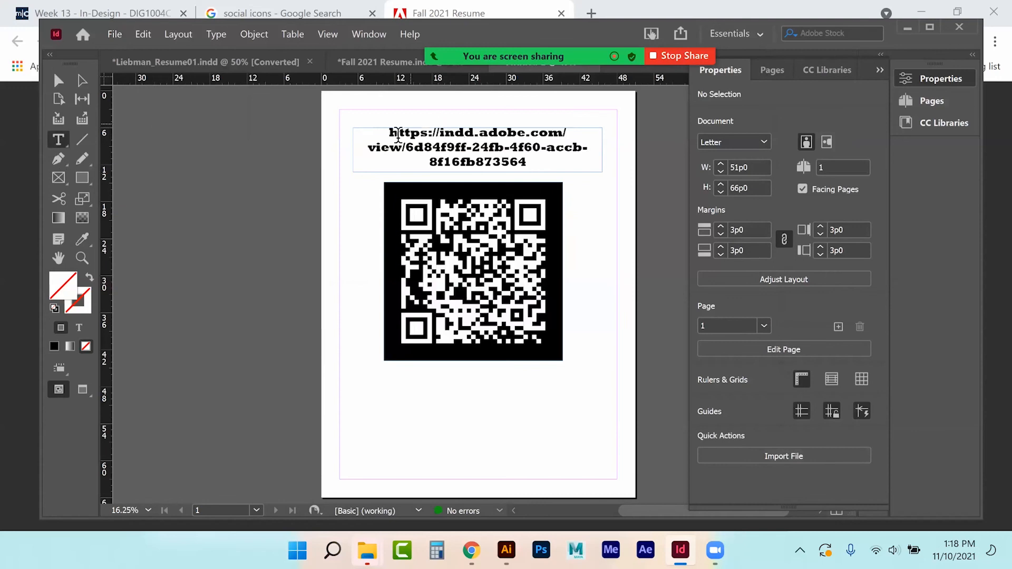
Step: Turn the selected URL text into a new hyperlink pointing to the same share URL
click(438, 147)
key(ctrl+a)
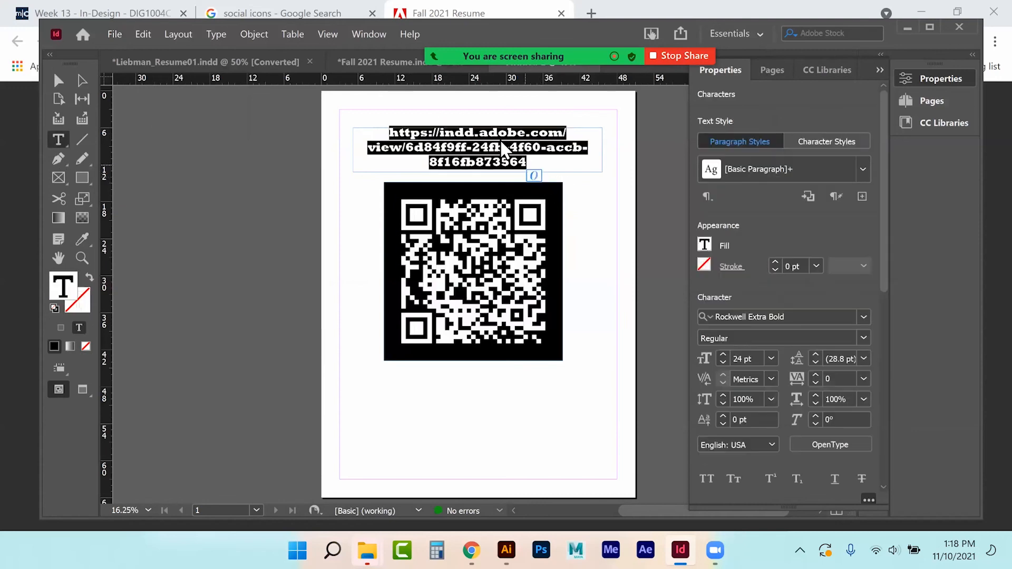
right_click(500, 148)
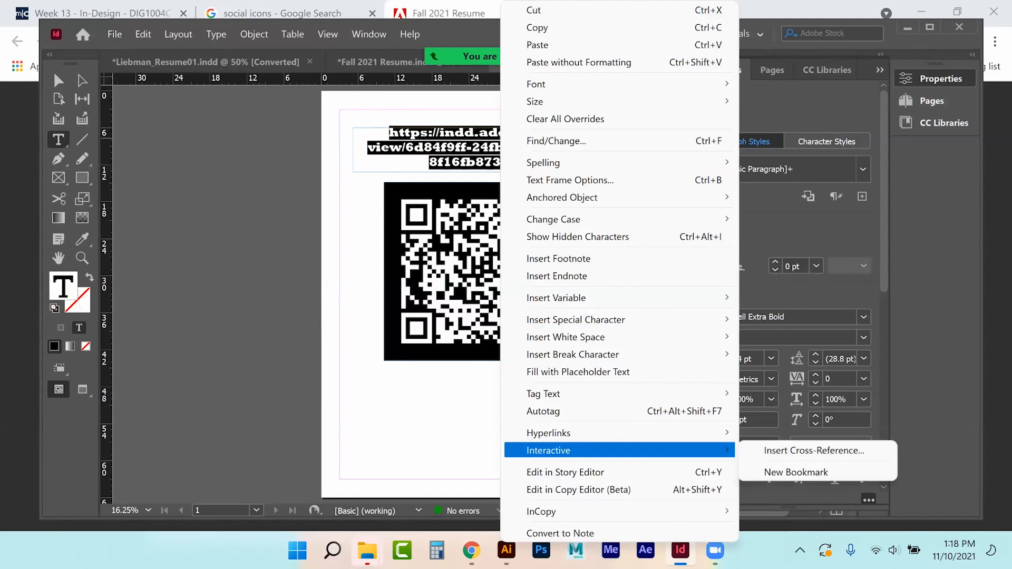
mouse_move(606, 432)
click(798, 432)
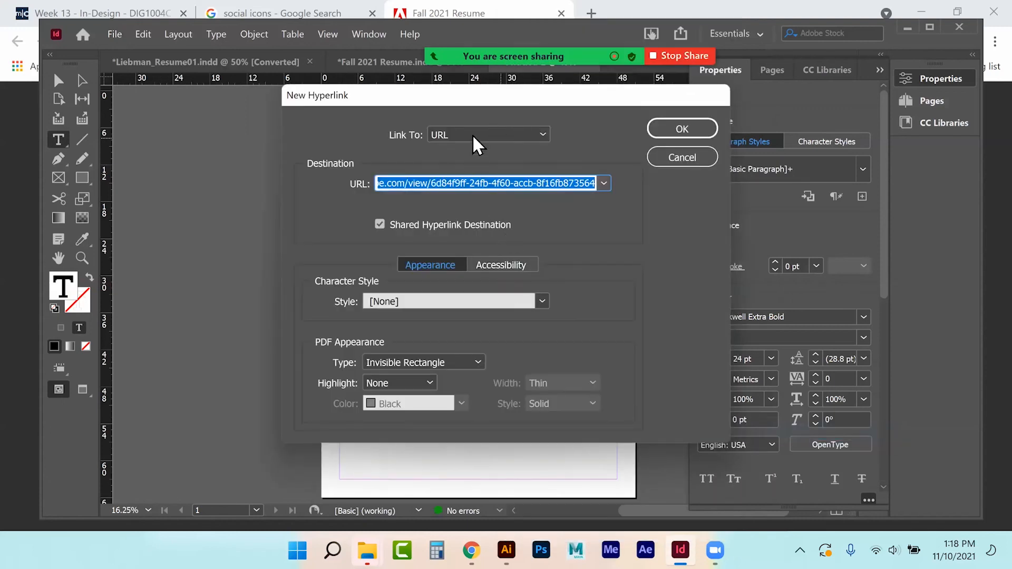
click(682, 129)
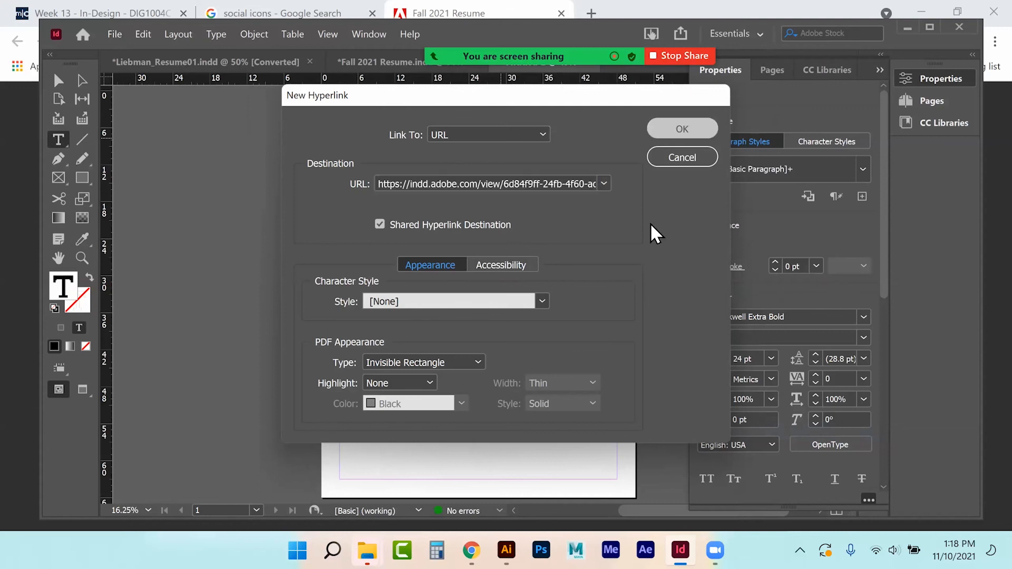
click(67, 79)
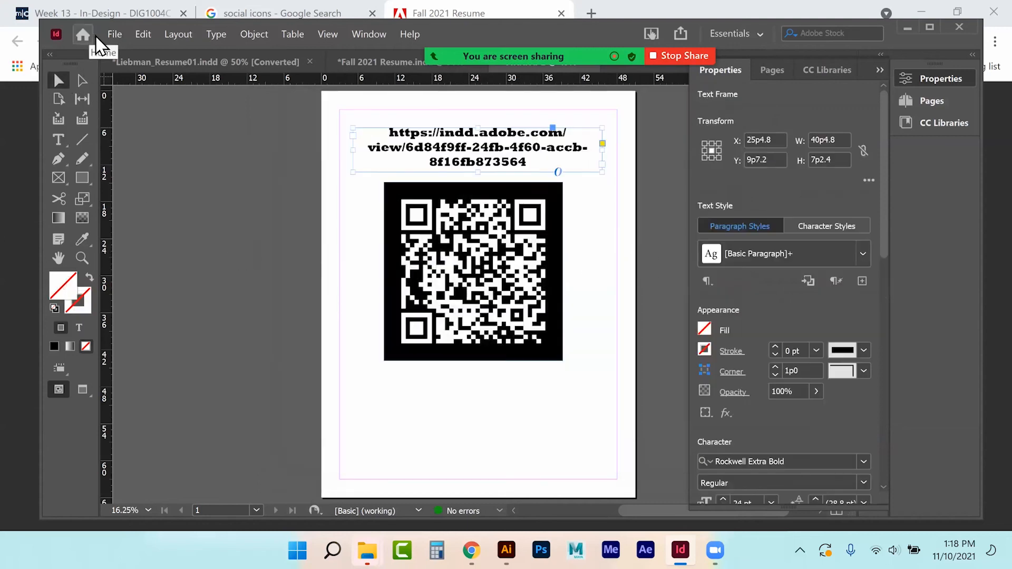
click(111, 34)
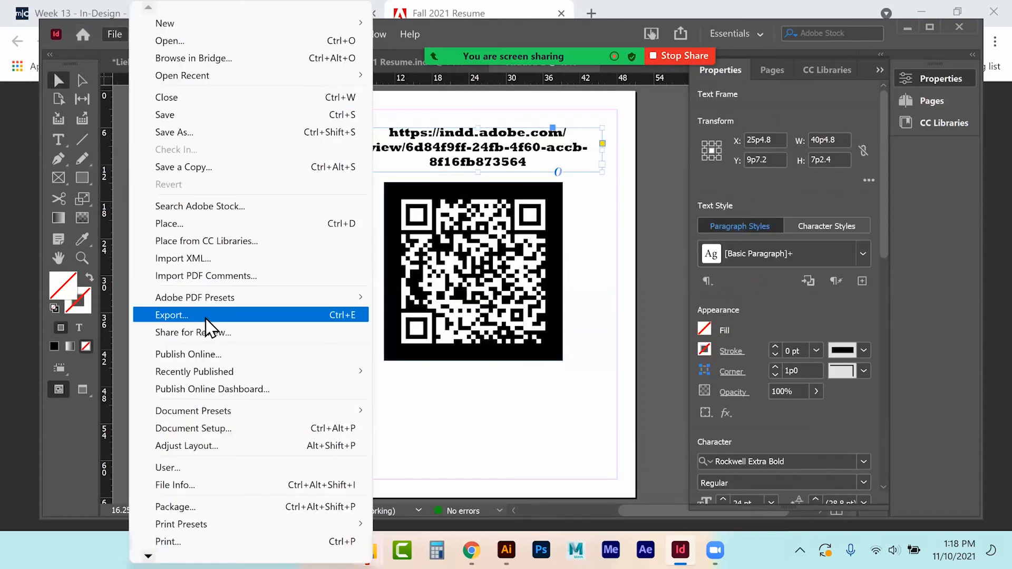
Step: Export the page as Adobe PDF (Interactive) named 'Fall 2021 Resume_ePub Link'
click(332, 316)
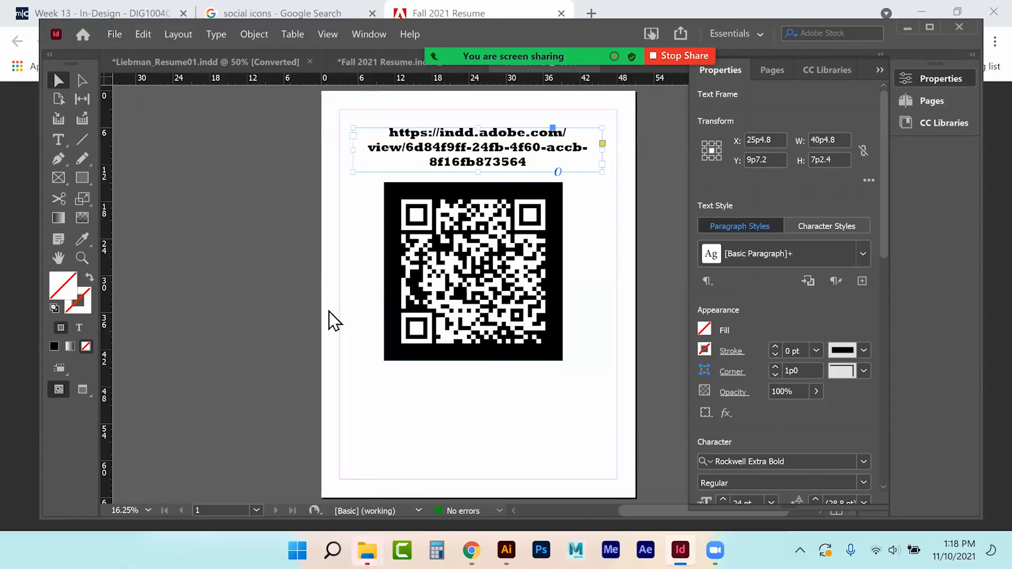
click(432, 175)
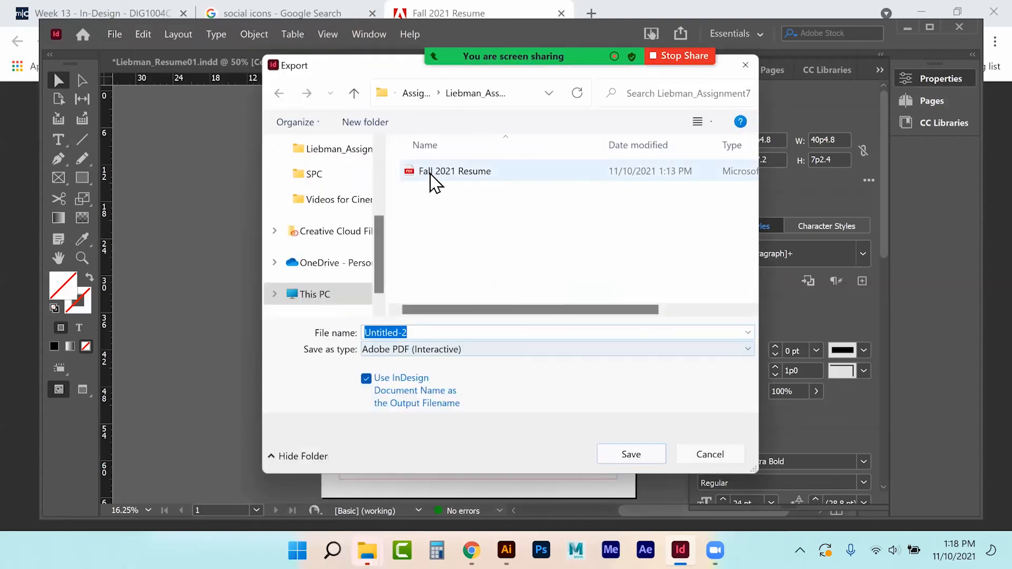
click(468, 337)
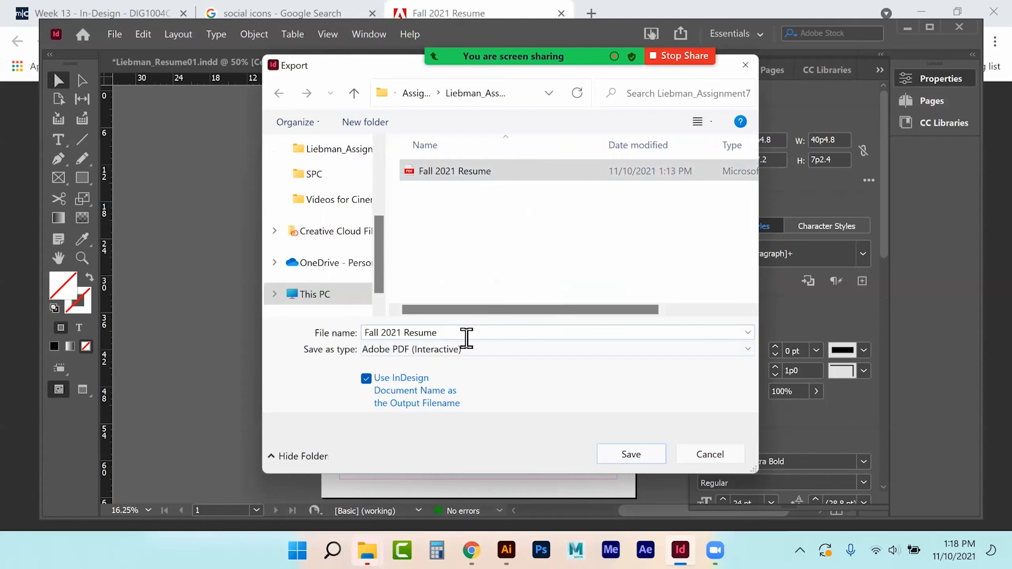
click(467, 336)
text(_)
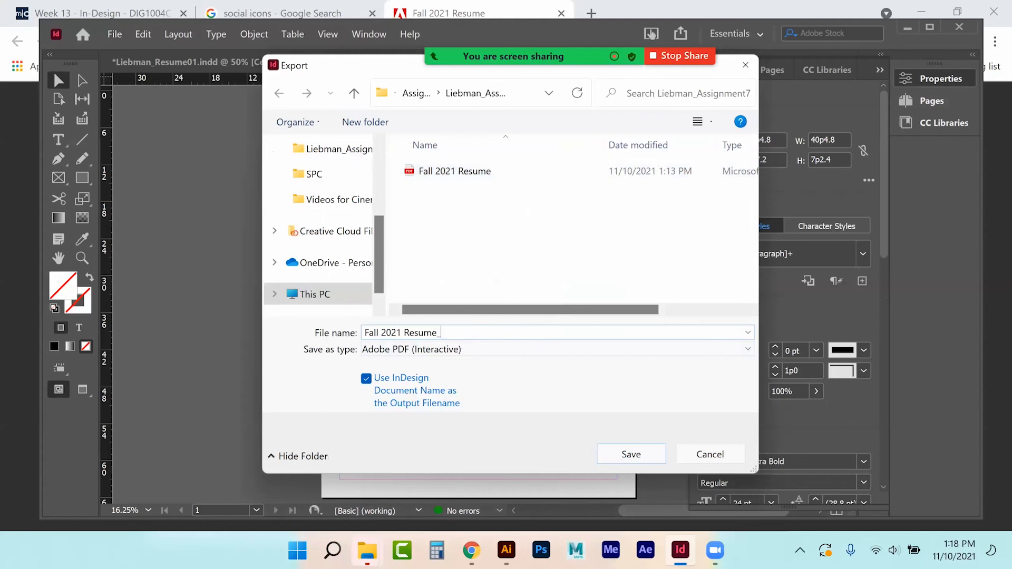
text(E)
key(BackSpace)
text(ePub Link)
key(Return)
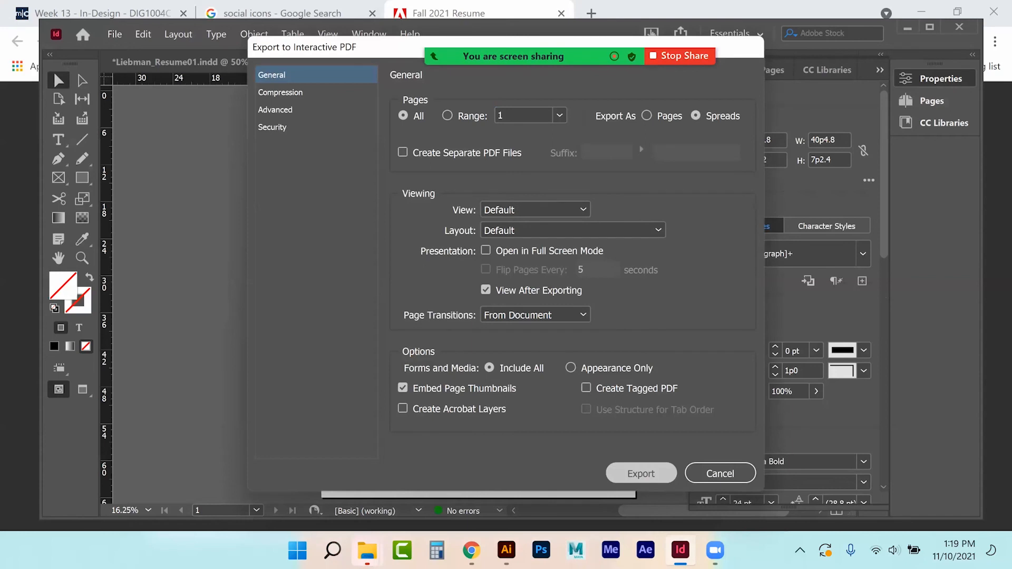
key(Return)
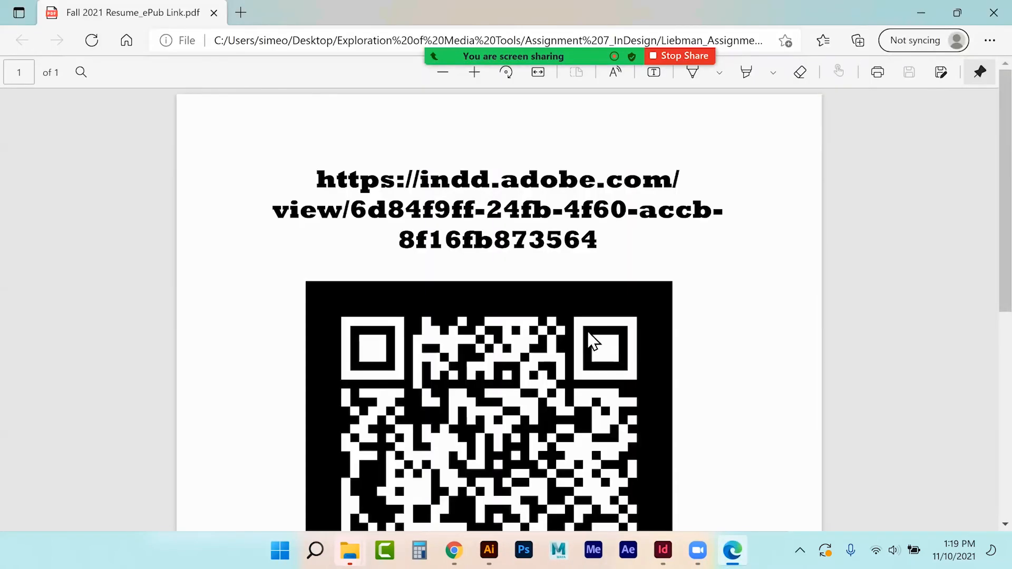
click(511, 211)
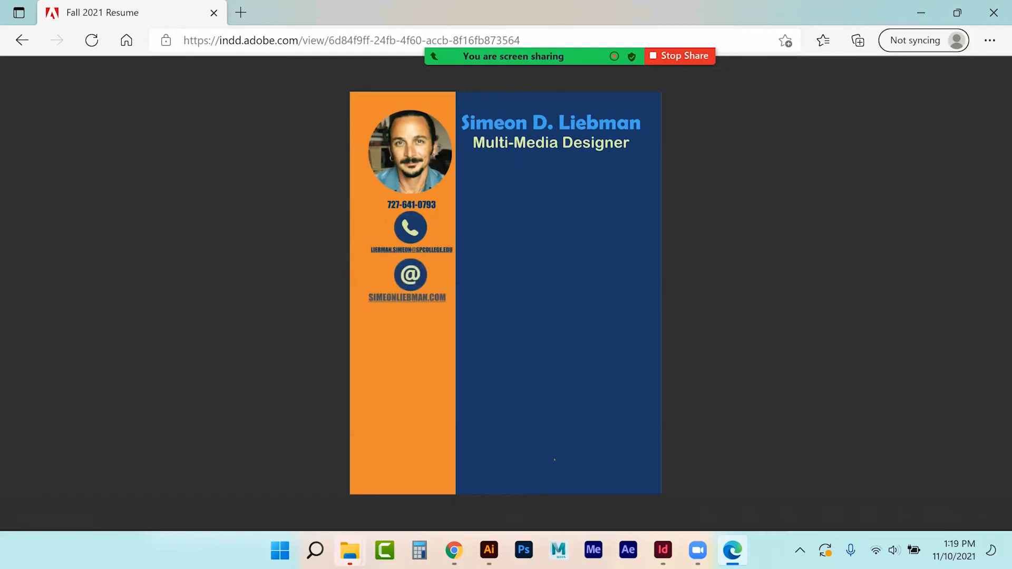
click(22, 42)
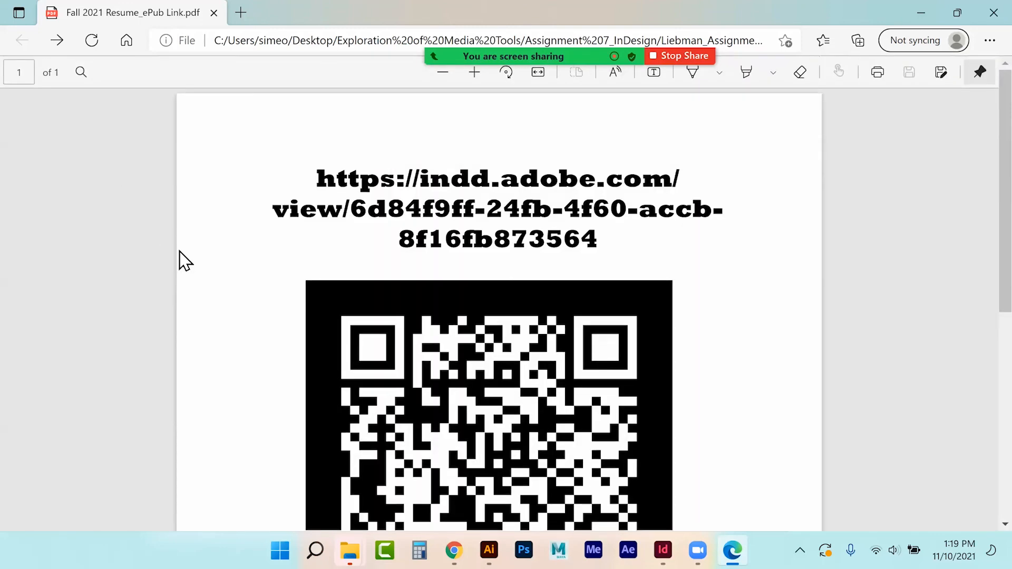
scroll(182, 252, down, 3)
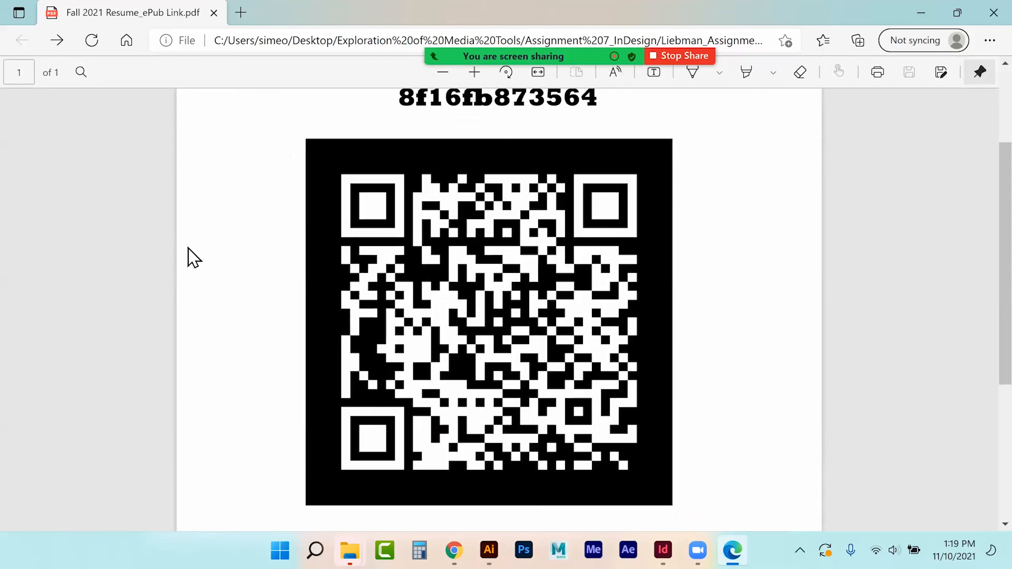